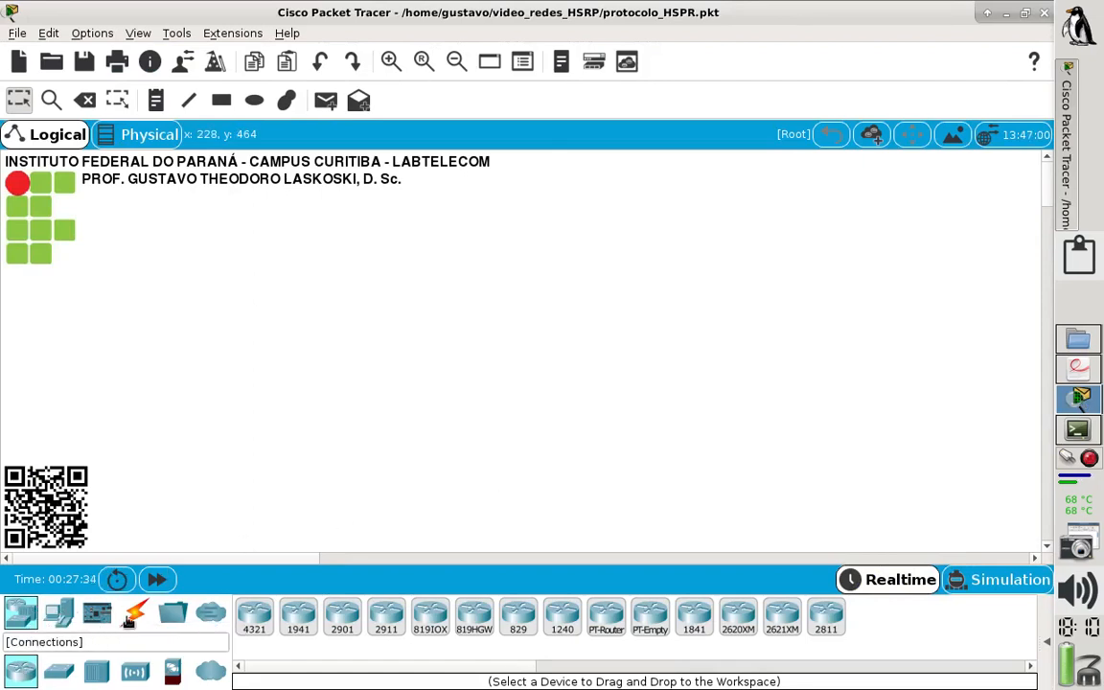
# Place two 2911 routers one above the other in the workspace and add a 2960 switch between and beside them.
pyautogui.moveTo(386, 621); pyautogui.dragTo(288, 287)
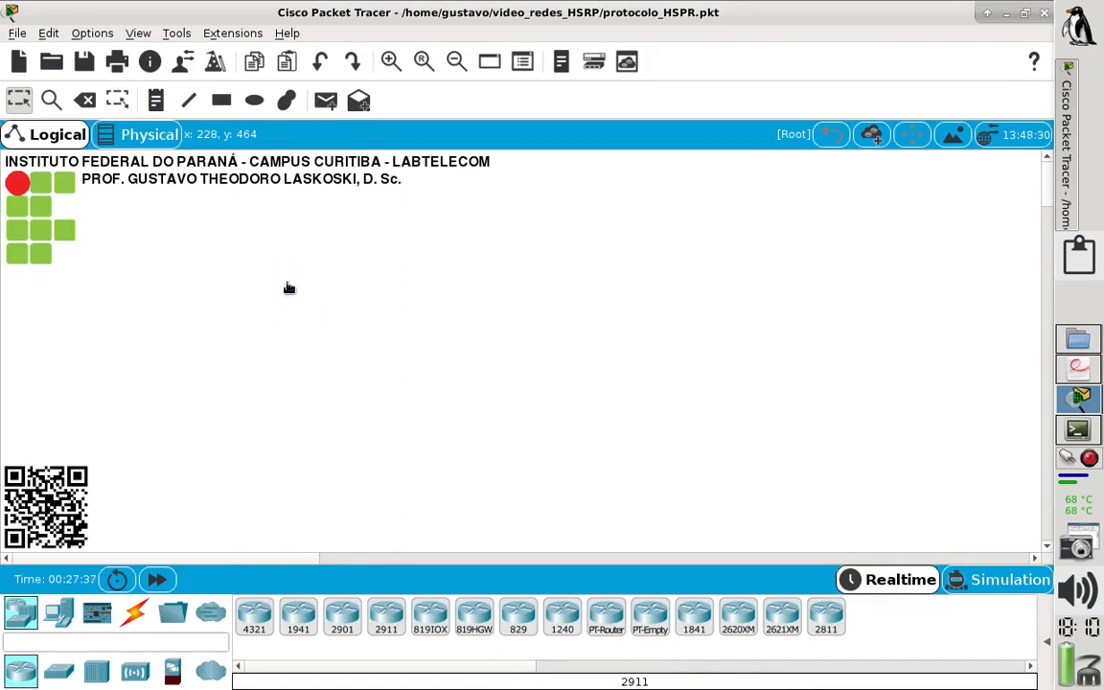
pyautogui.moveTo(386, 618); pyautogui.dragTo(288, 442)
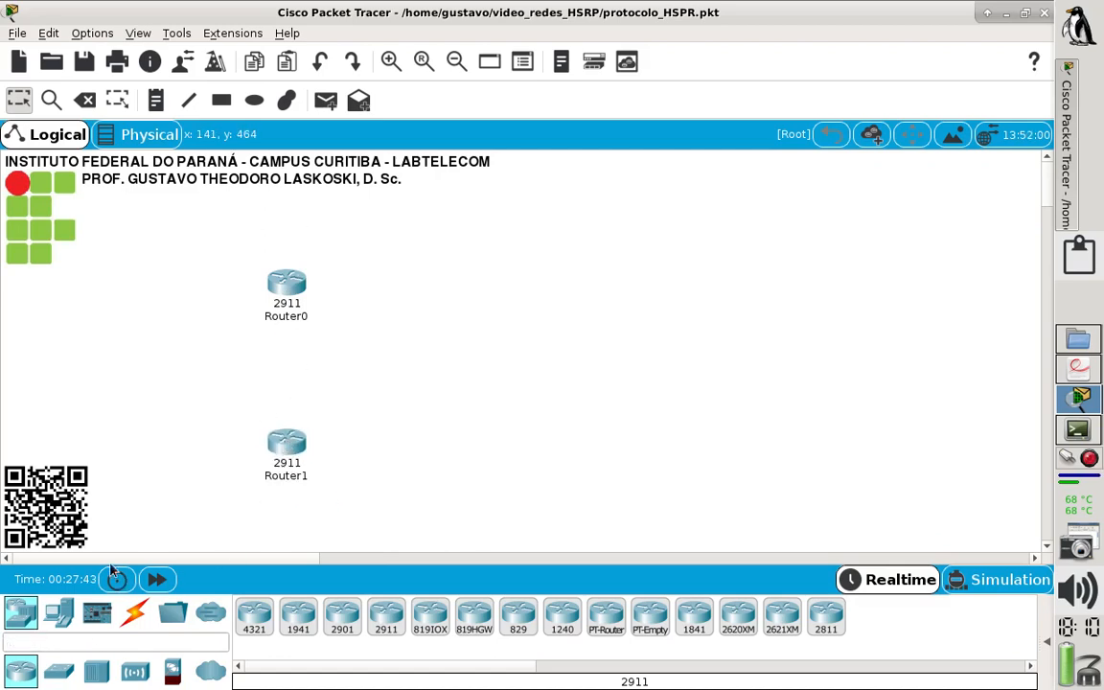
pyautogui.click(59, 670)
pyautogui.moveTo(254, 618); pyautogui.dragTo(473, 379)
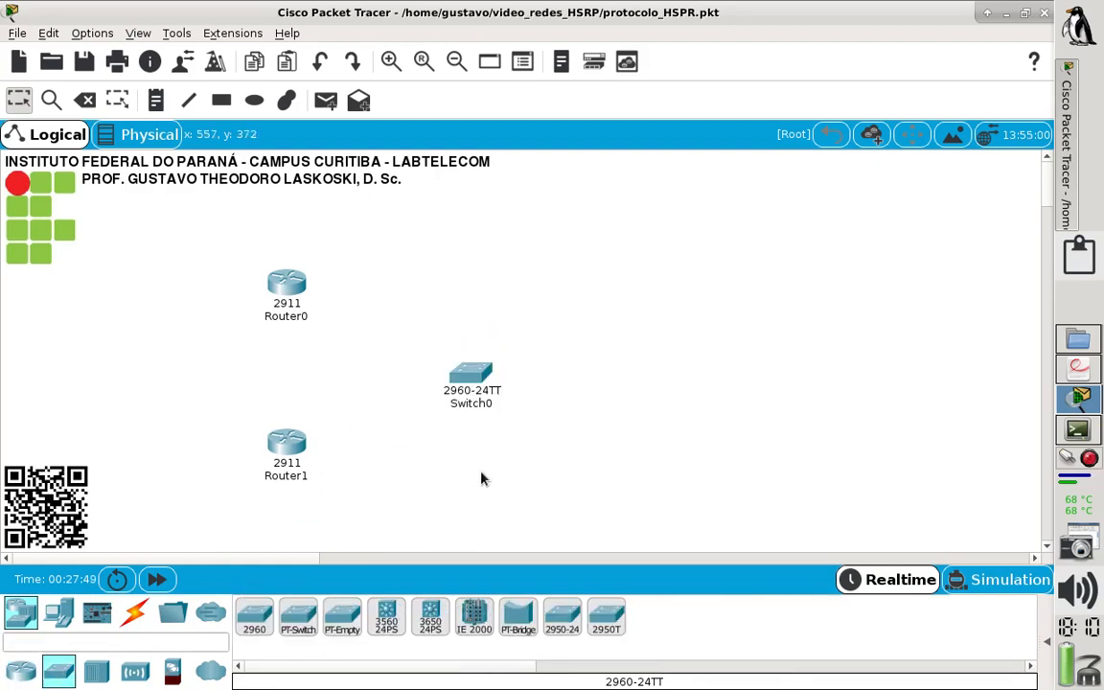
# Add six PCs, PC0 to PC5, in an arc around the side of the switch facing away from the routers.
pyautogui.click(60, 618)
pyautogui.moveTo(261, 620); pyautogui.dragTo(537, 253)
pyautogui.moveTo(269, 623); pyautogui.dragTo(614, 284)
pyautogui.moveTo(254, 618); pyautogui.dragTo(623, 362)
pyautogui.moveTo(267, 618); pyautogui.dragTo(594, 500)
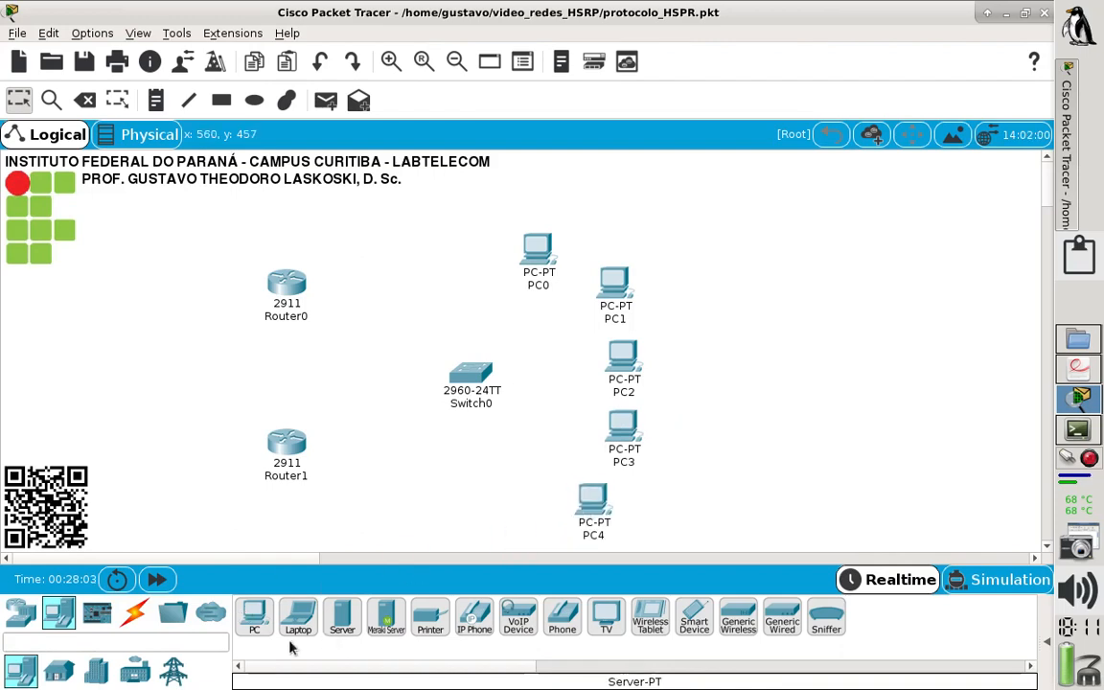
pyautogui.moveTo(471, 537); pyautogui.dragTo(533, 503)
# Rearrange the PCs into an evenly spaced arc and move Switch0 closer to the routers.
pyautogui.moveTo(621, 296); pyautogui.dragTo(619, 257)
pyautogui.moveTo(625, 351); pyautogui.dragTo(622, 321)
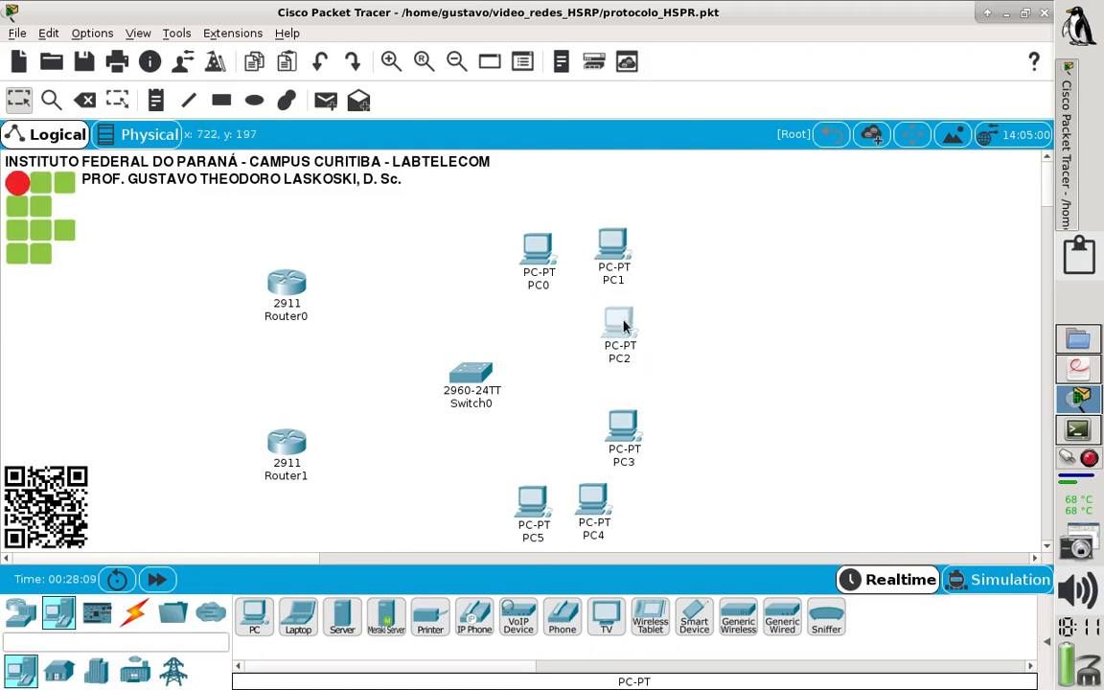
pyautogui.moveTo(622, 424); pyautogui.dragTo(616, 410)
pyautogui.moveTo(591, 500); pyautogui.dragTo(612, 485)
pyautogui.moveTo(534, 512); pyautogui.dragTo(541, 494)
pyautogui.click(533, 254)
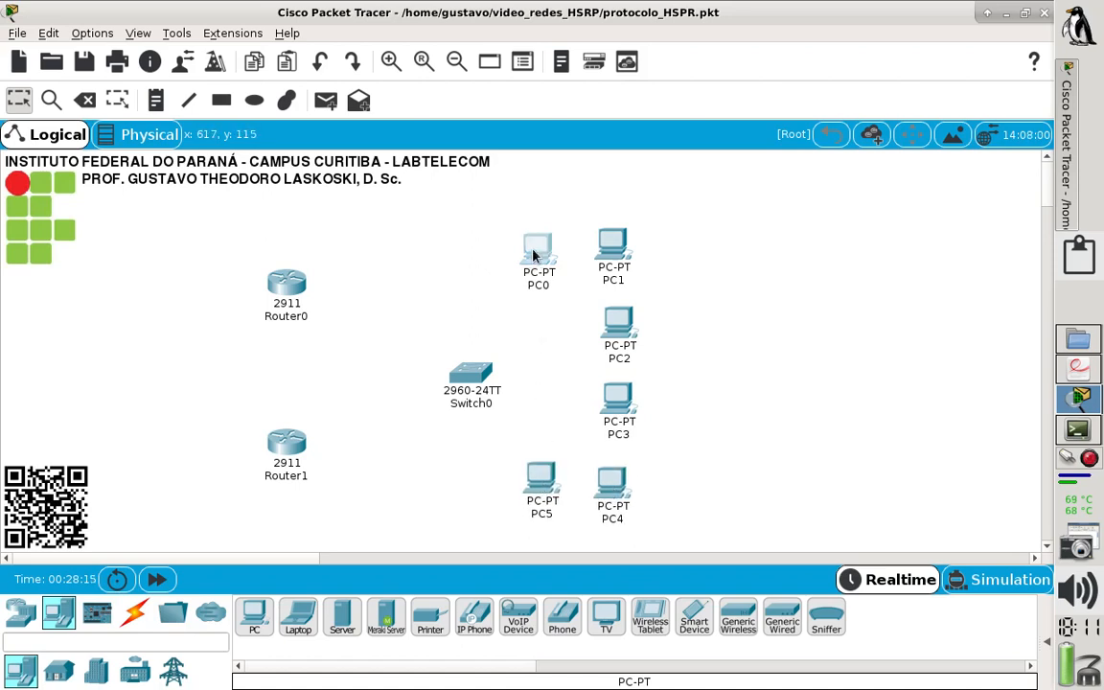
pyautogui.moveTo(533, 254); pyautogui.dragTo(530, 248)
pyautogui.moveTo(466, 369); pyautogui.dragTo(424, 357)
pyautogui.click(487, 458)
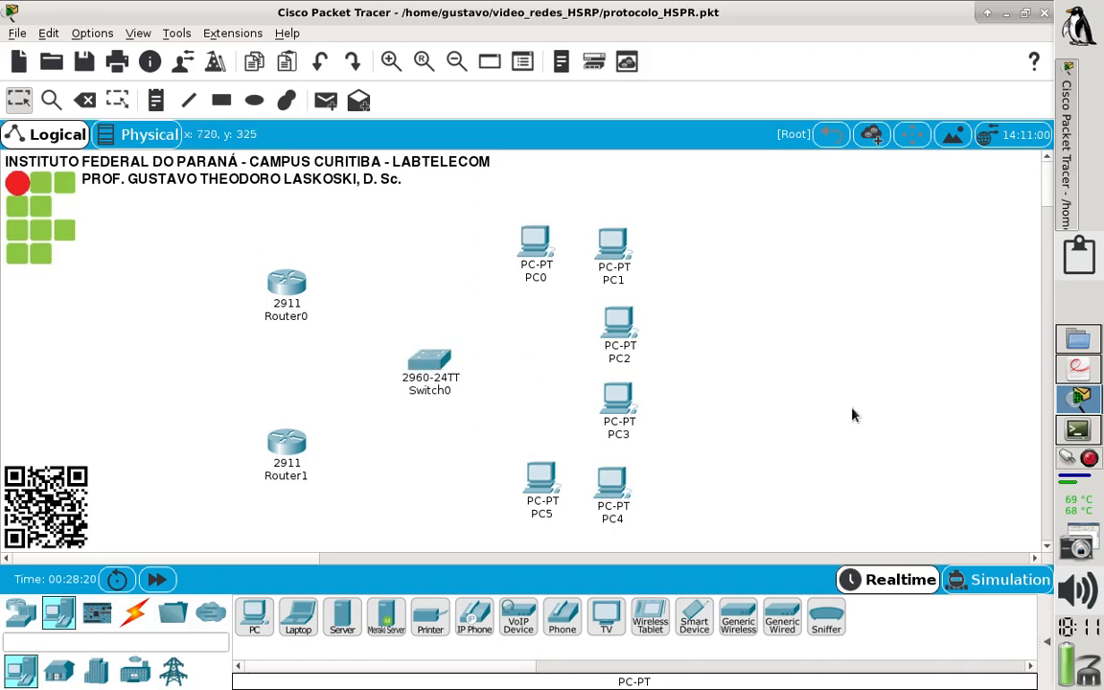
# Check the lab sheet's topology, and connect Router0's GigabitEthernet0/0 to Switch0's GigabitEthernet0/1 with a copper straight-through cable.
pyautogui.hotkey('alt', 'Tab')
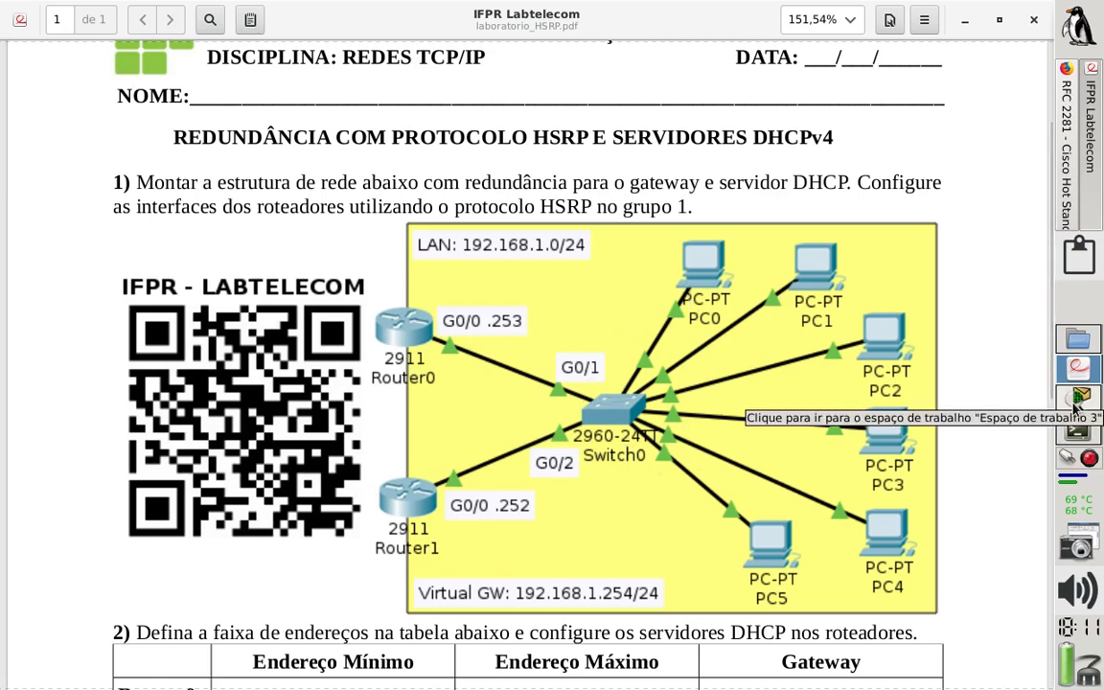
pyautogui.click(1077, 400)
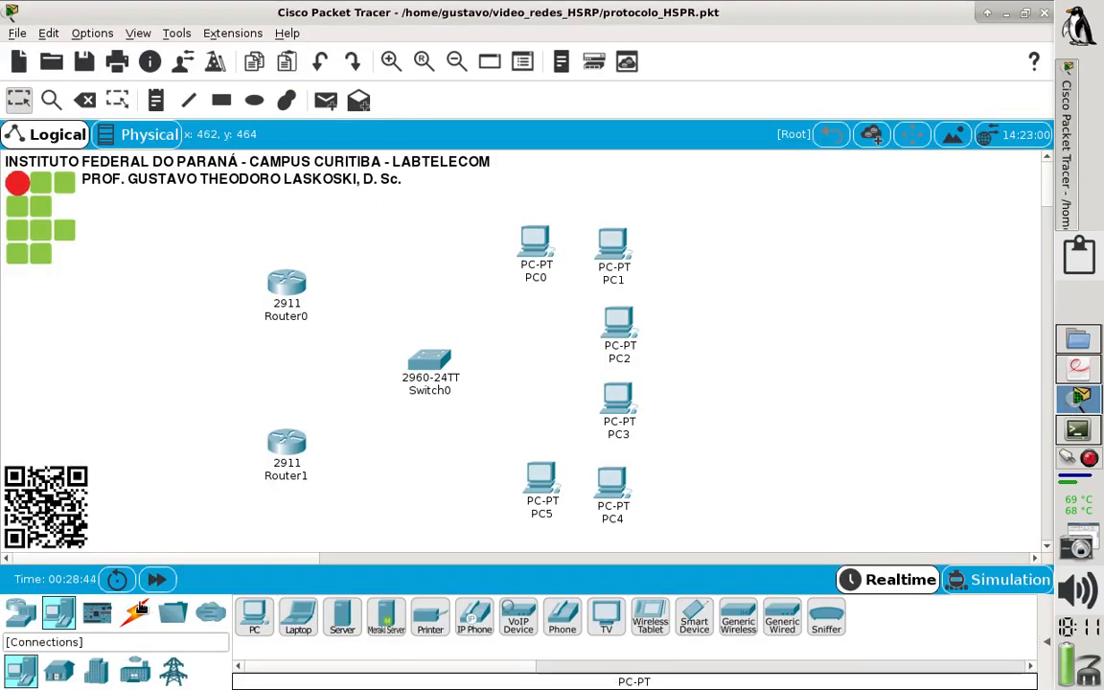
pyautogui.click(133, 611)
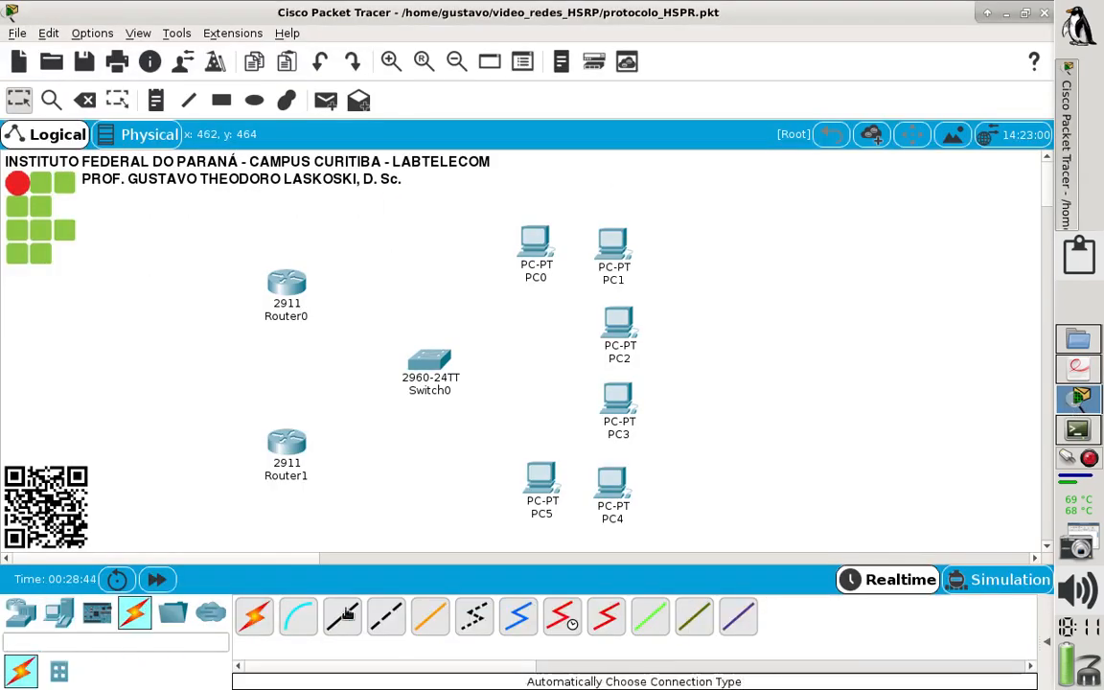
pyautogui.click(299, 302)
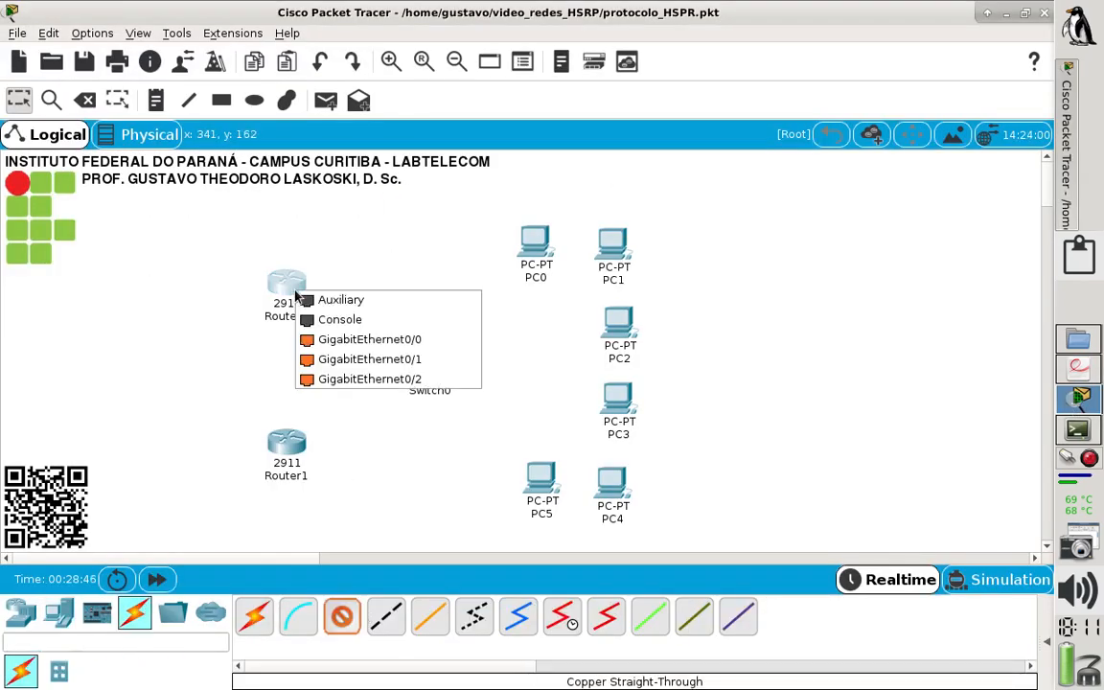
pyautogui.click(434, 342)
pyautogui.click(424, 368)
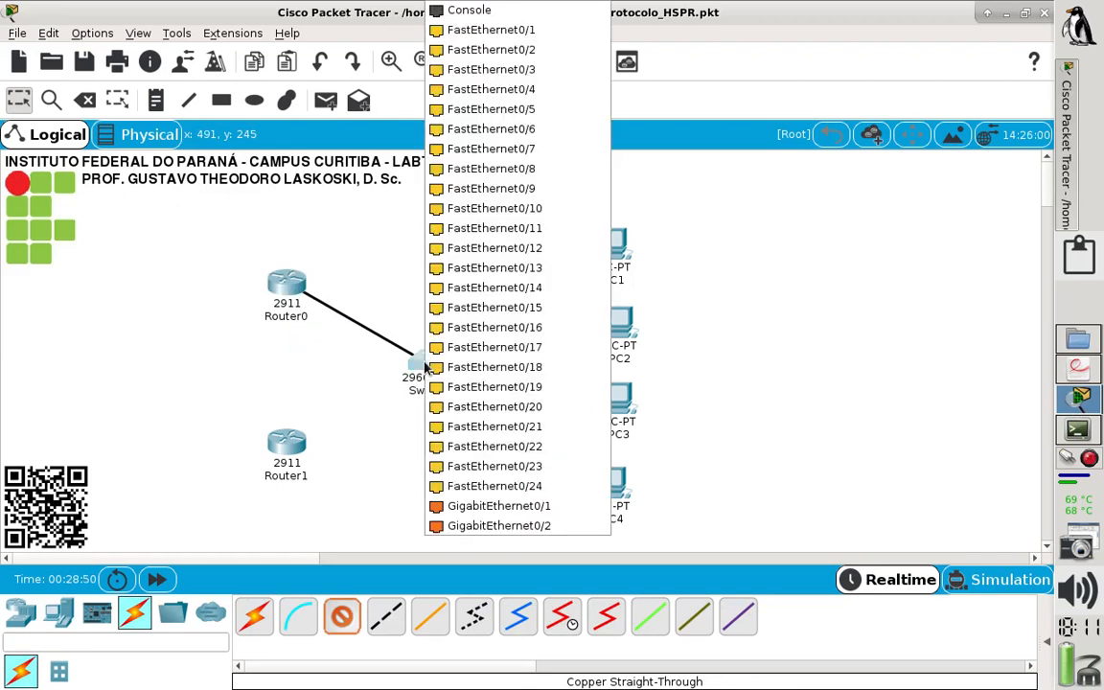
pyautogui.click(531, 514)
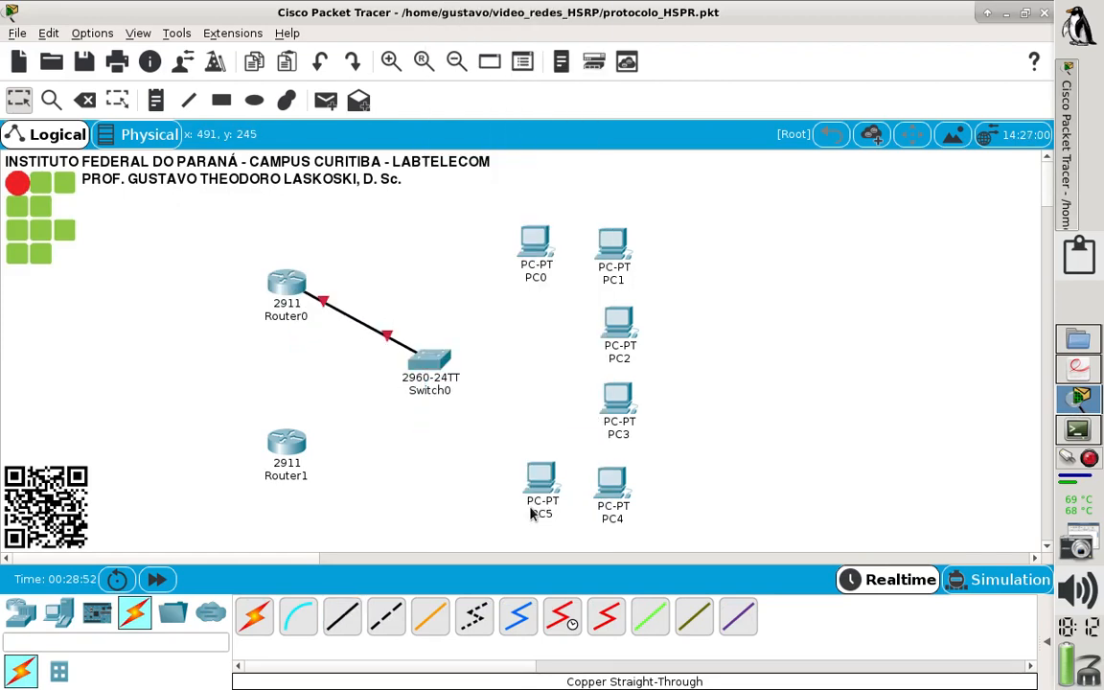
# Connect Router1's GigabitEthernet0/0 to Switch0's GigabitEthernet0/2 with a copper straight-through cable.
pyautogui.click(287, 458)
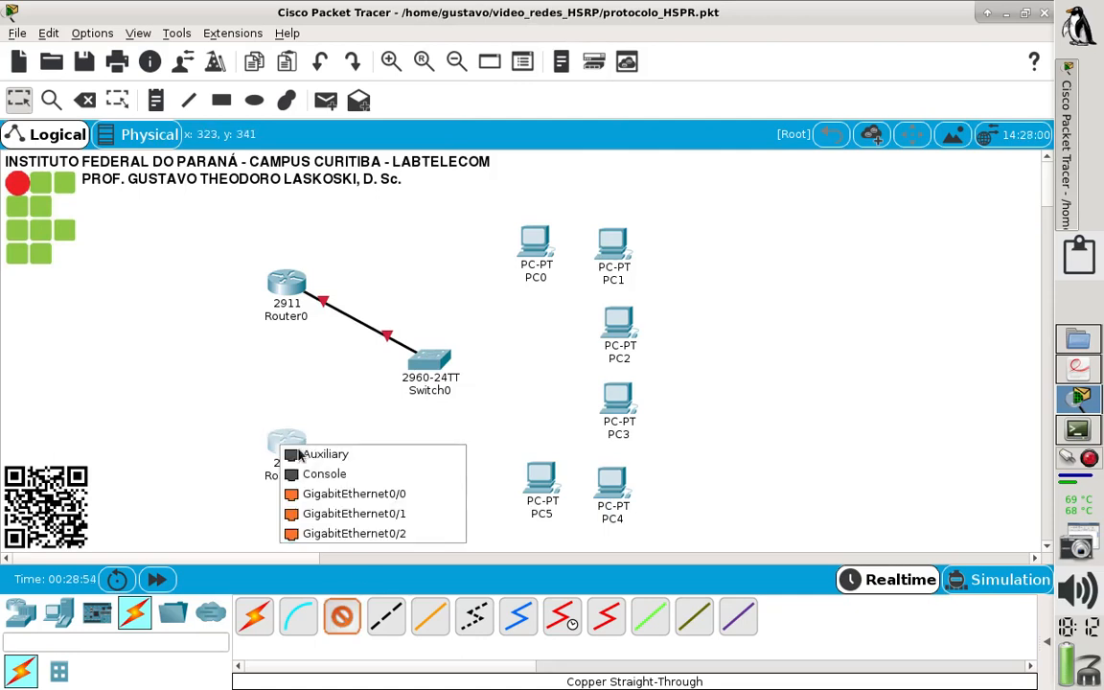
pyautogui.click(404, 493)
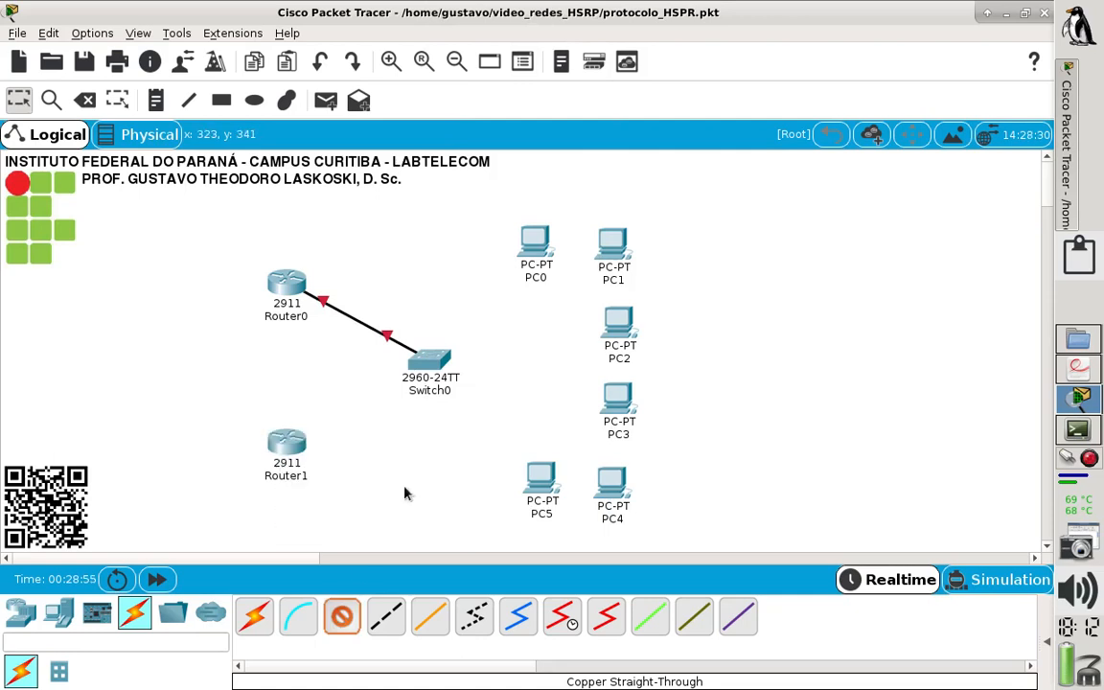
pyautogui.click(427, 362)
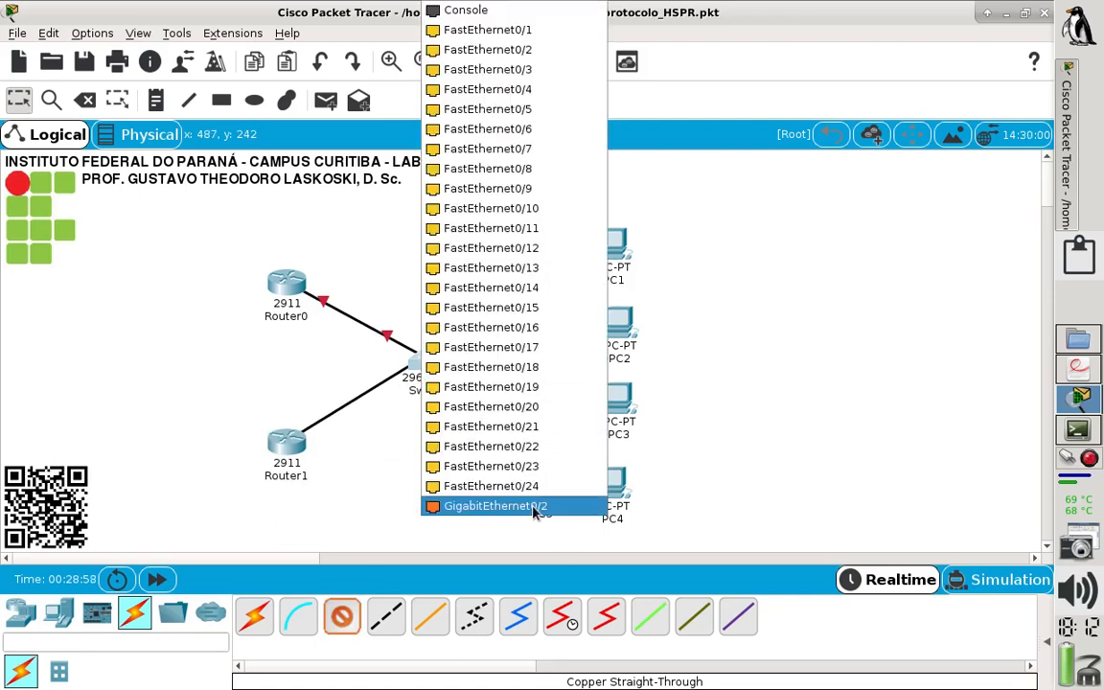
pyautogui.click(536, 507)
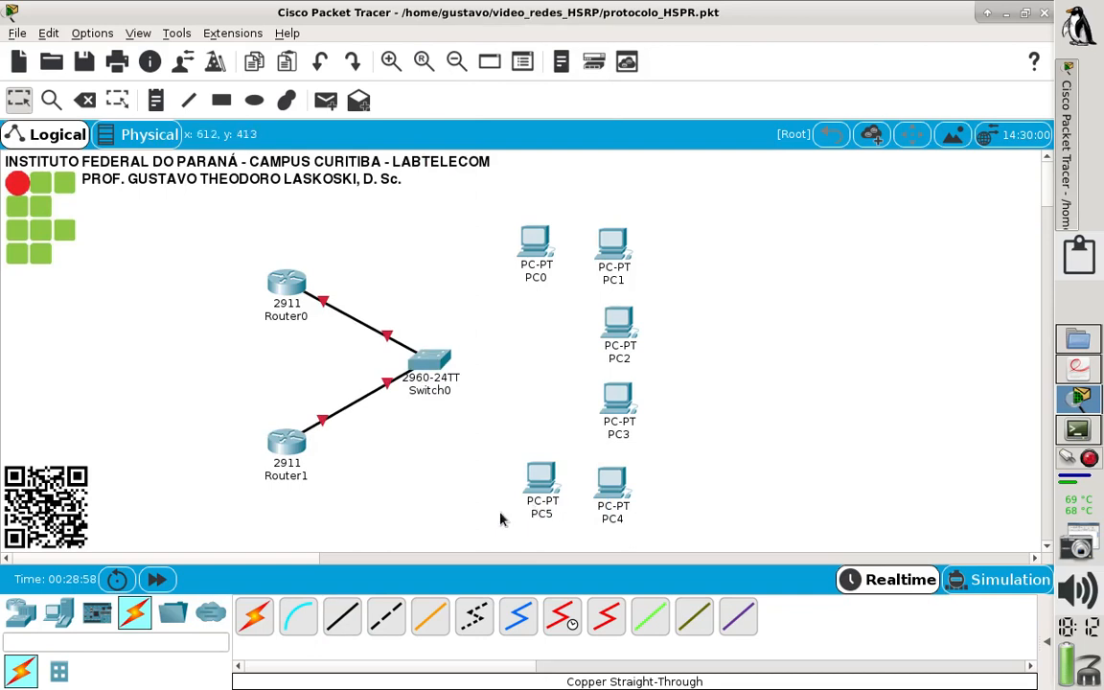
# Cable Switch0's FastEthernet0/1 to PC0 and FastEthernet0/2 to PC1 with copper straight-through links on the PCs' FastEthernet0 ports.
pyautogui.click(417, 362)
pyautogui.click(515, 38)
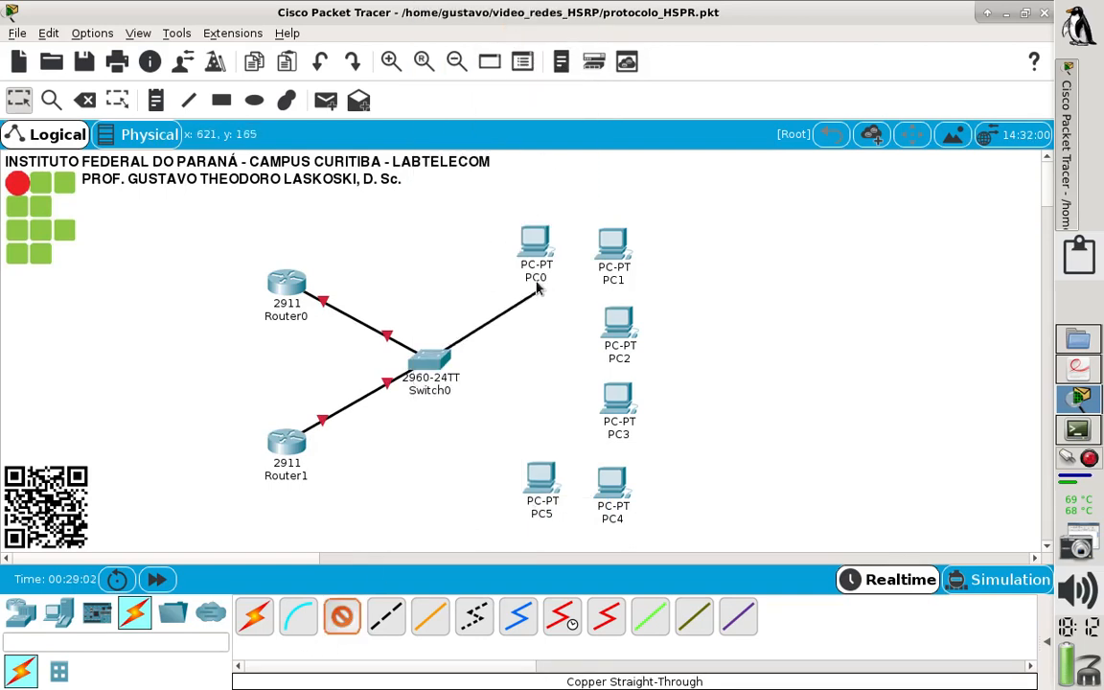
pyautogui.click(535, 251)
pyautogui.click(599, 324)
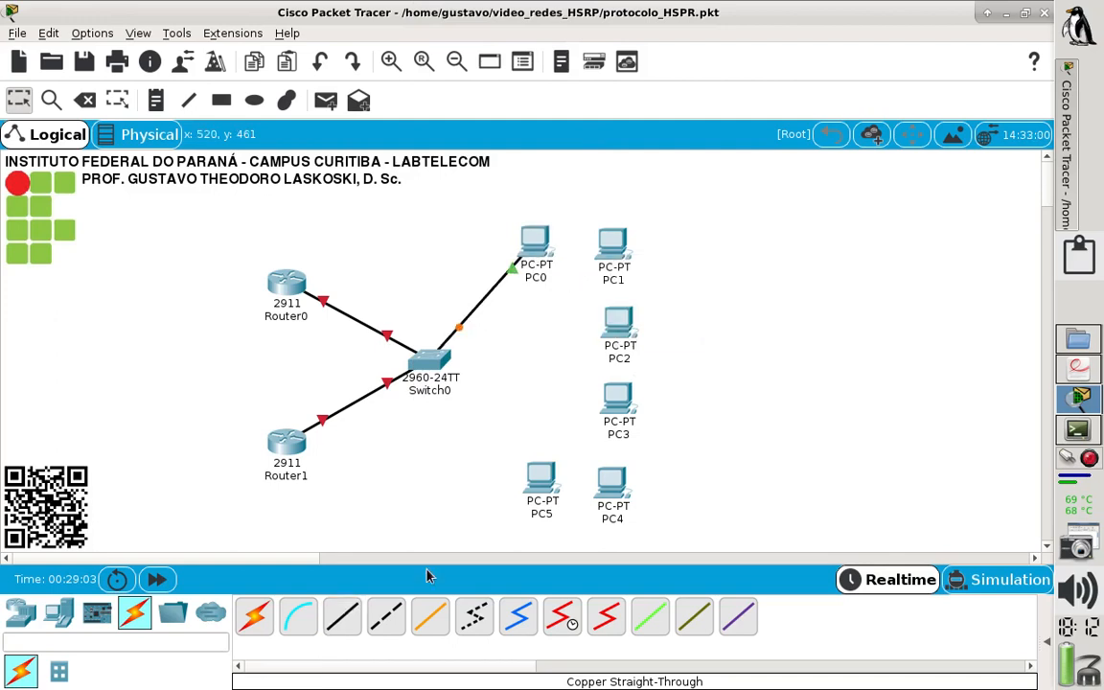
pyautogui.click(430, 383)
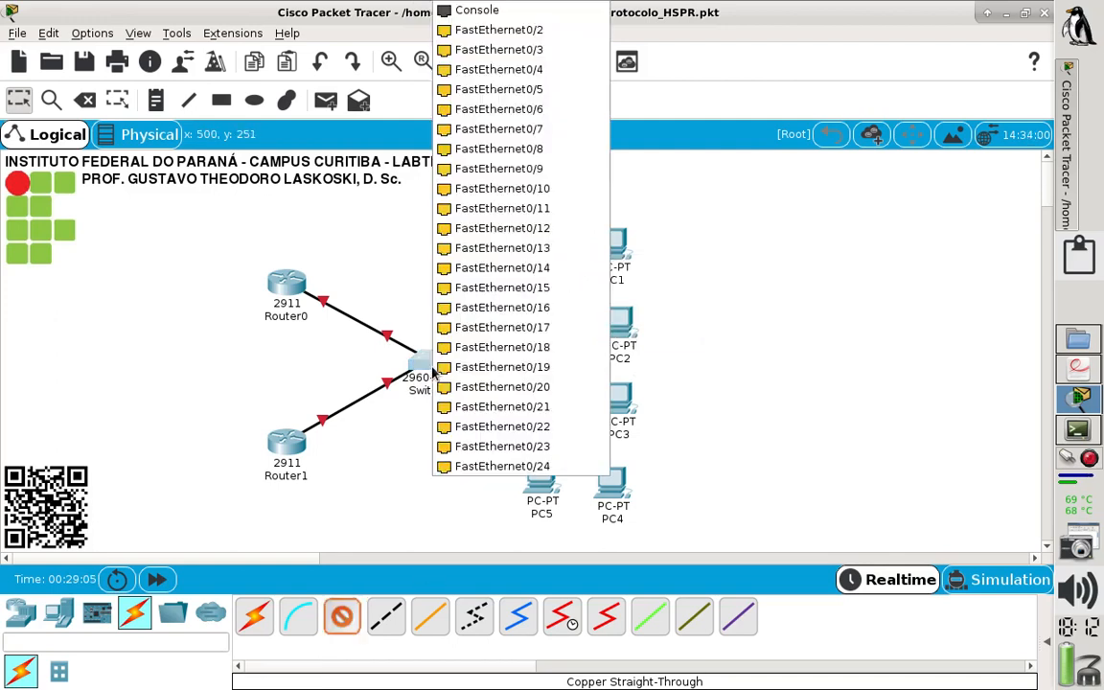
pyautogui.click(540, 32)
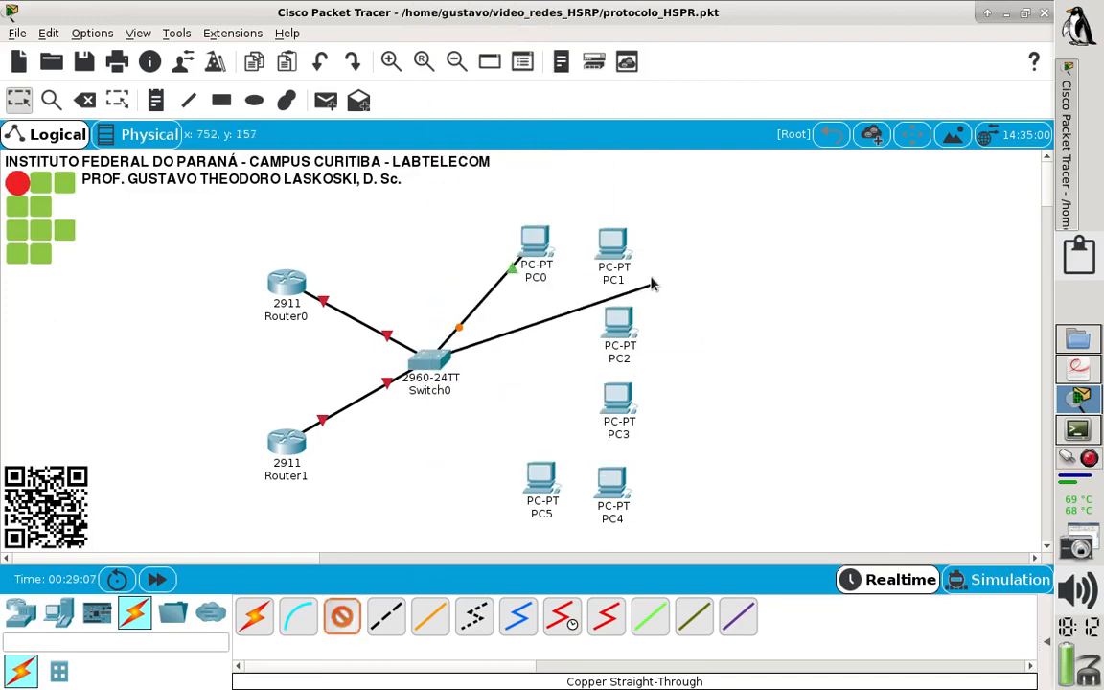
pyautogui.click(618, 251)
pyautogui.click(676, 318)
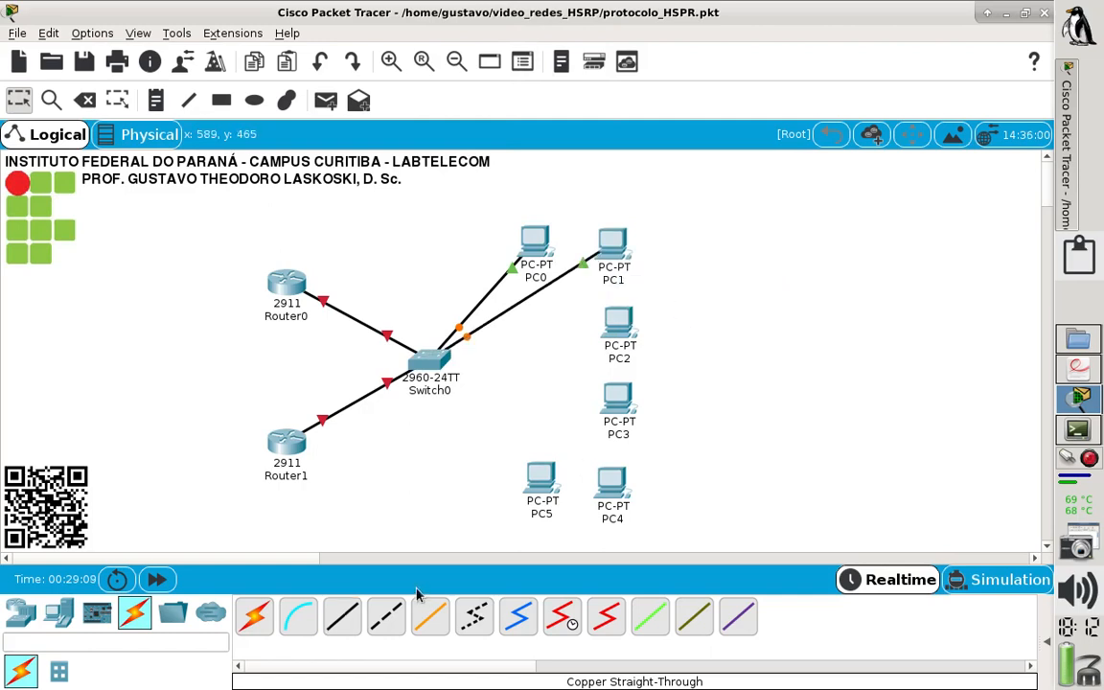
# Cable Switch0's FastEthernet0/3 to PC2 and FastEthernet0/4 to PC3 with copper straight-through links on the PCs' FastEthernet0 ports.
pyautogui.click(444, 372)
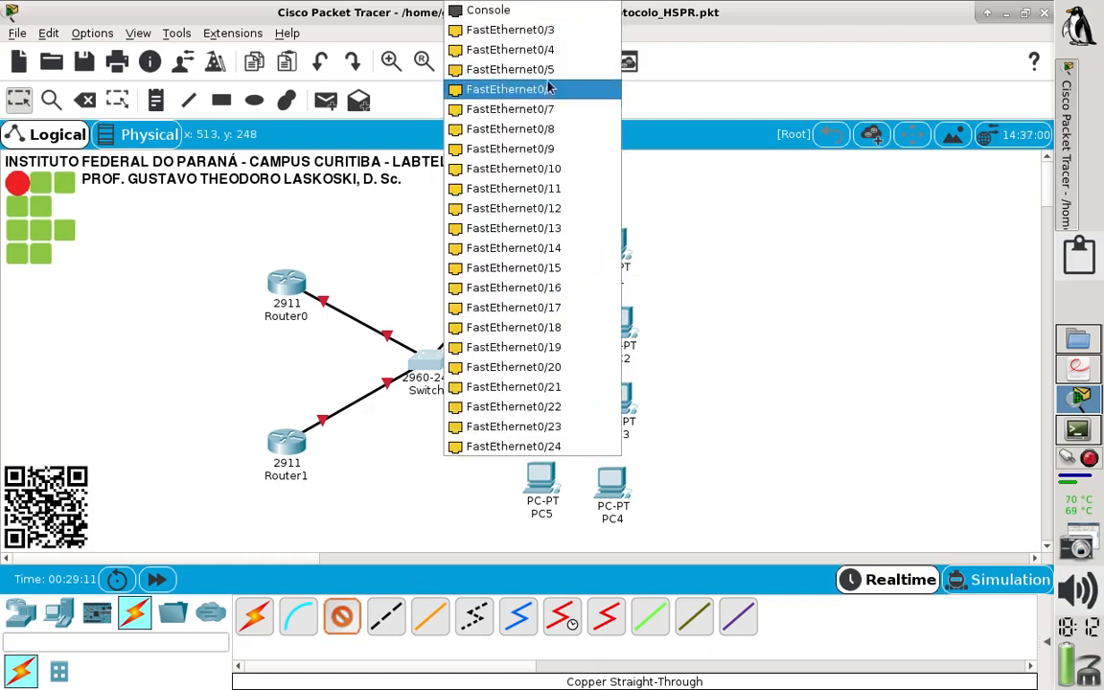
pyautogui.click(537, 28)
pyautogui.click(620, 348)
pyautogui.click(662, 400)
pyautogui.click(347, 616)
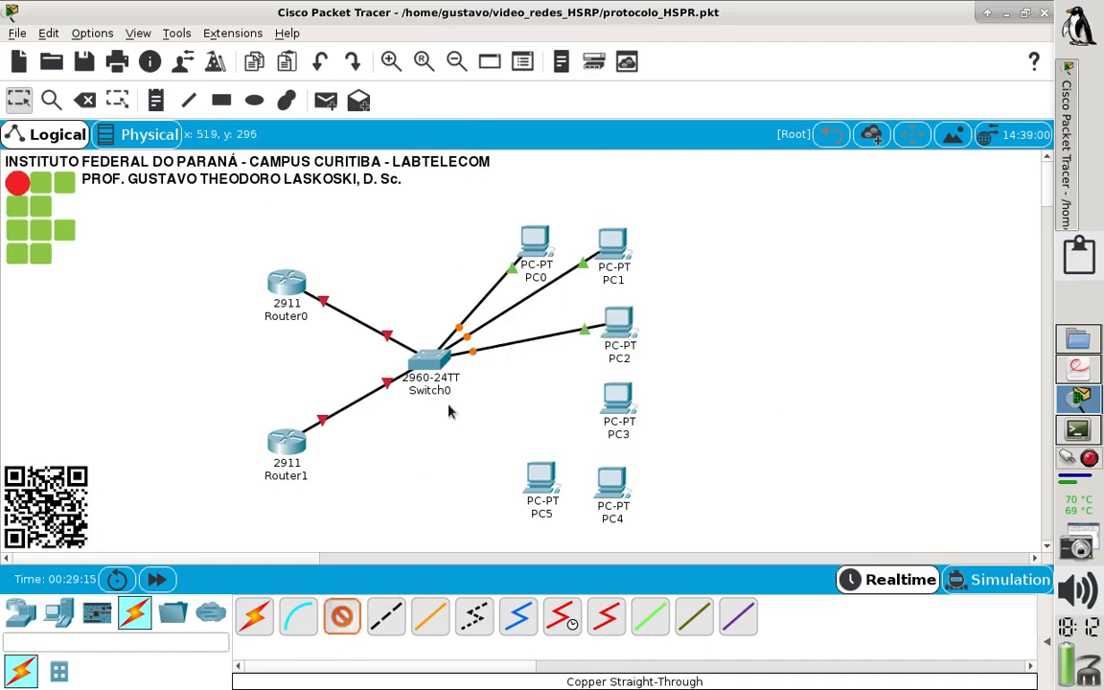
pyautogui.click(428, 362)
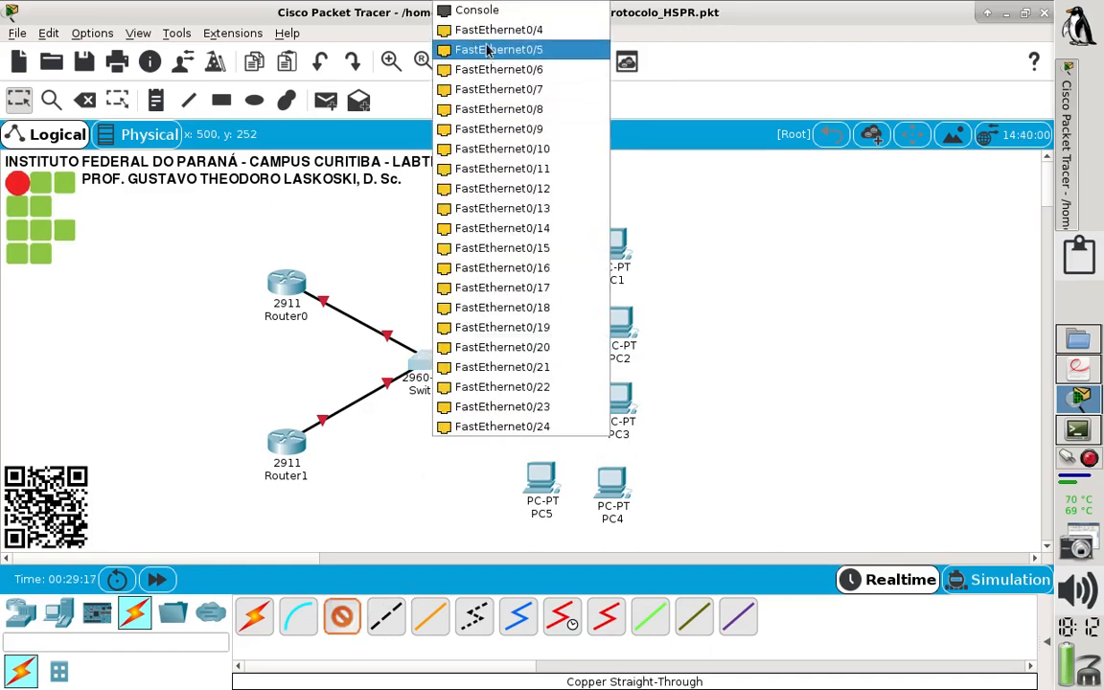
pyautogui.click(457, 30)
pyautogui.click(609, 410)
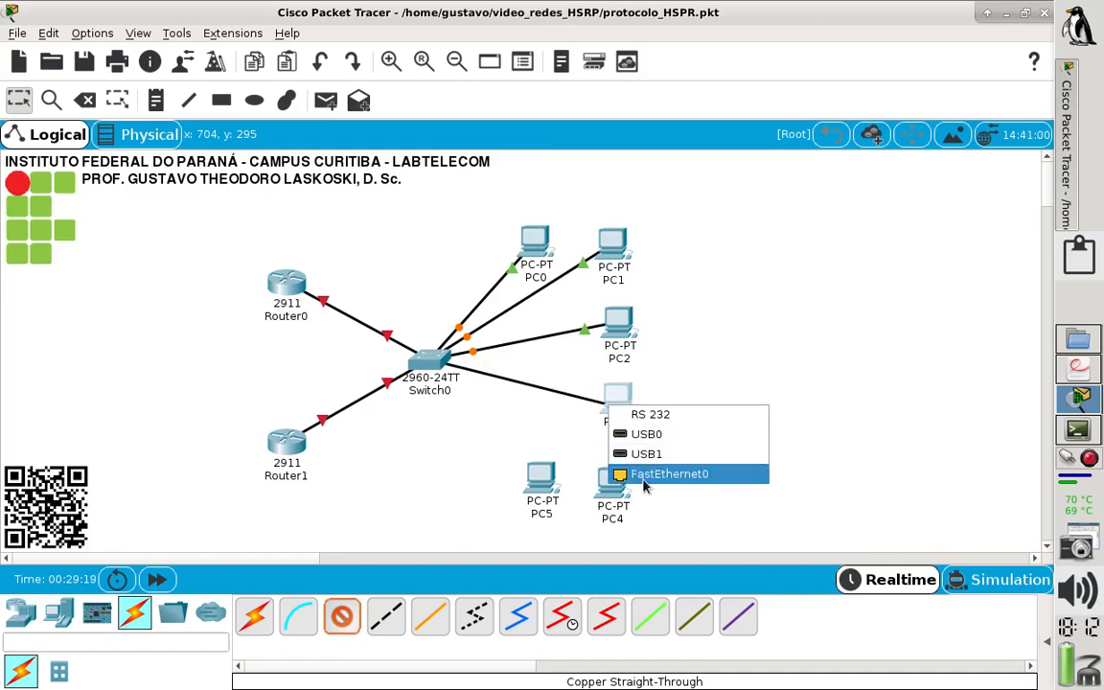
pyautogui.click(642, 472)
# Cable PC4 and PC5 to free FastEthernet ports on Switch0 with copper straight-through links.
pyautogui.click(444, 371)
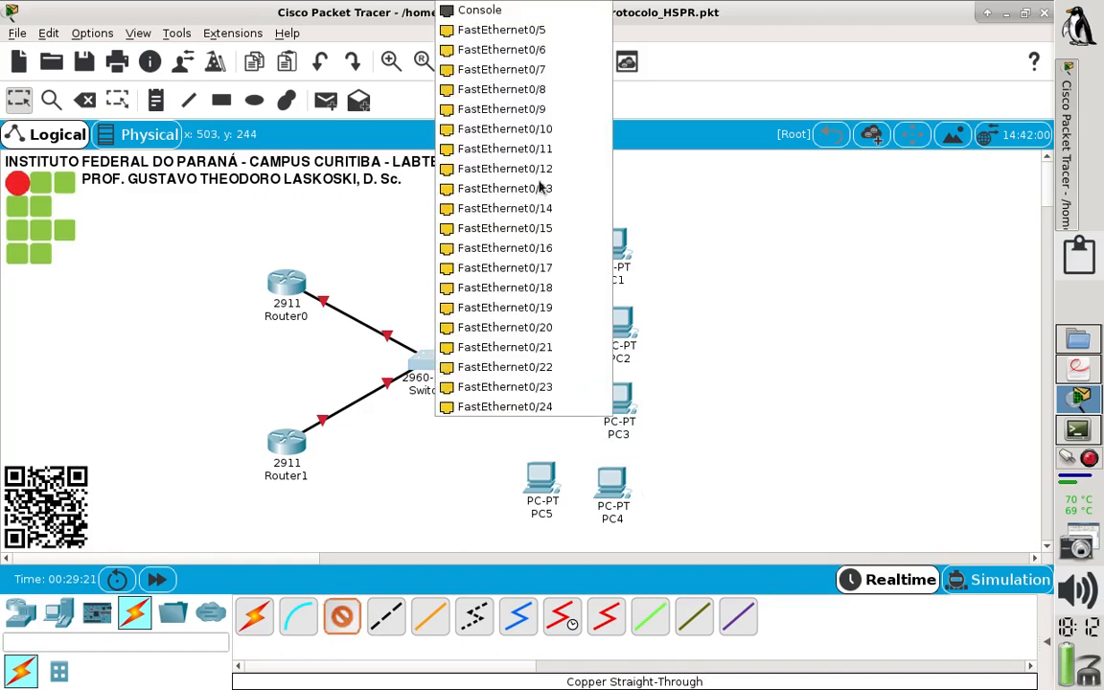
pyautogui.click(479, 46)
pyautogui.click(610, 484)
pyautogui.click(675, 559)
pyautogui.click(341, 617)
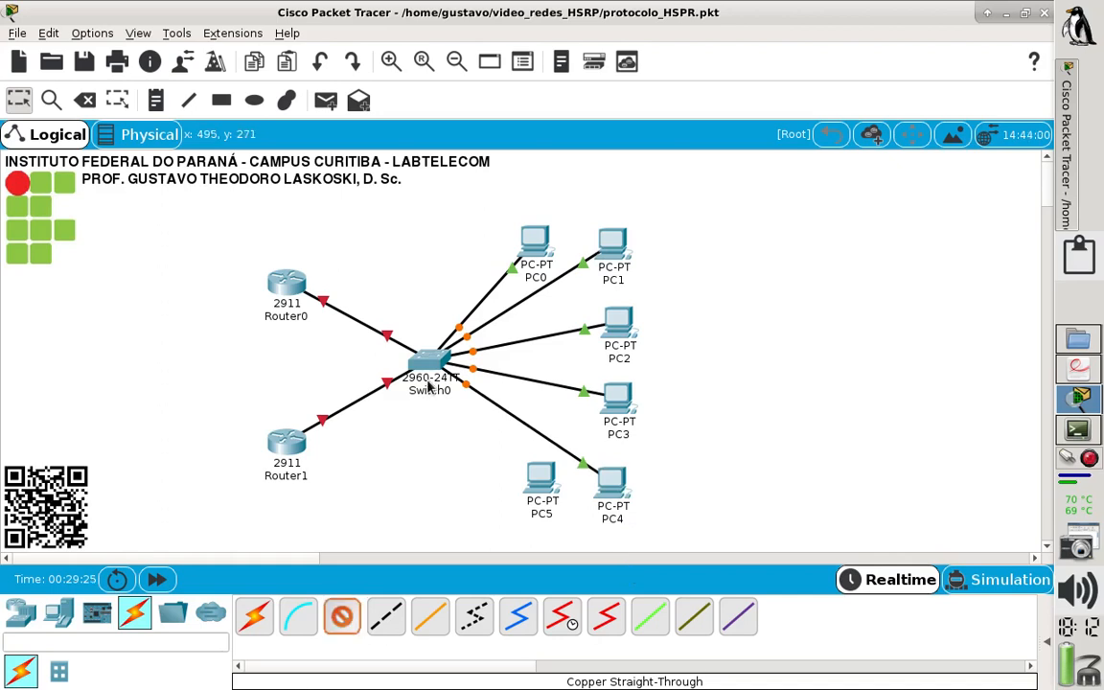
pyautogui.click(429, 362)
pyautogui.click(523, 37)
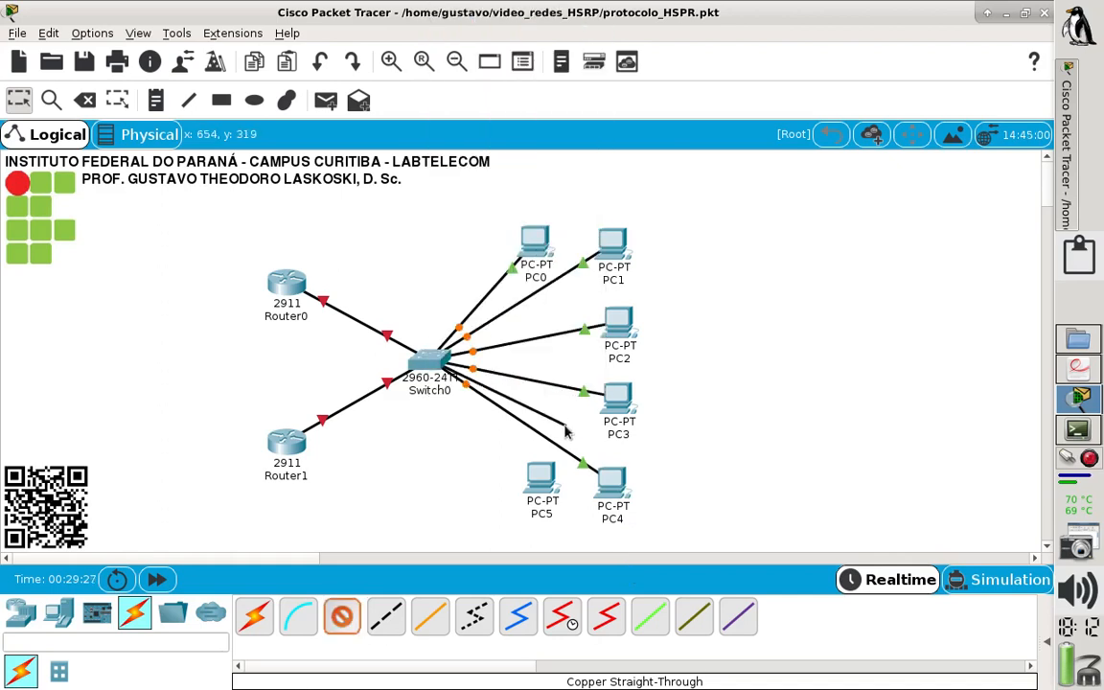
pyautogui.click(542, 479)
pyautogui.click(596, 557)
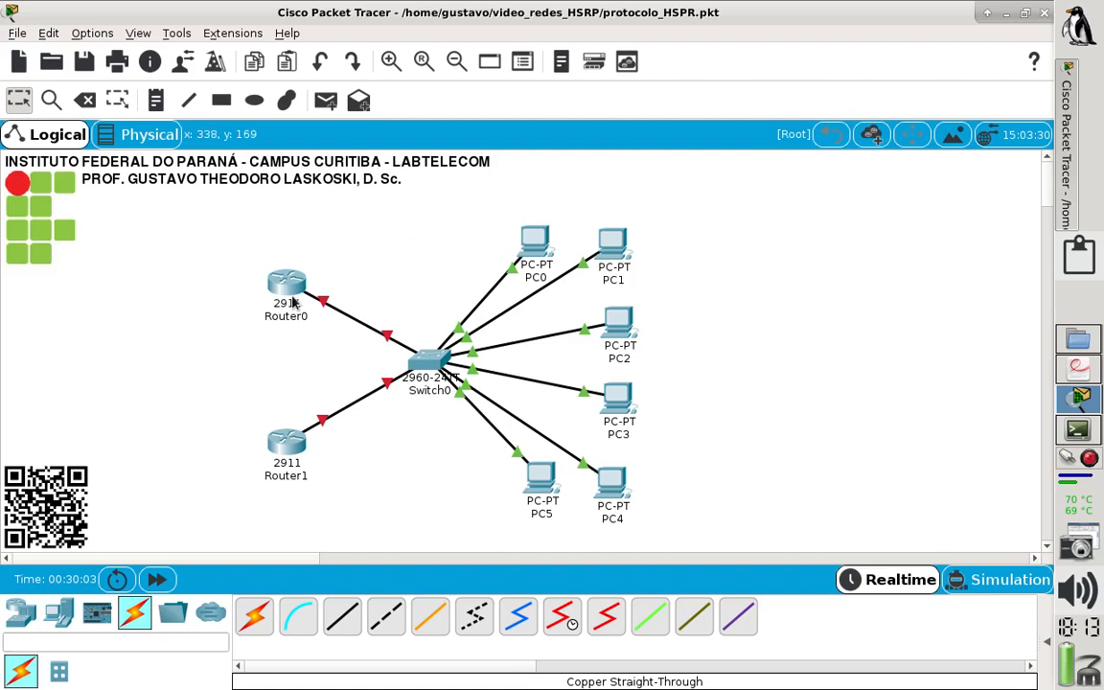
# Open Router0's command line in a maximized window and answer no to the initial configuration dialog to reach the Router> prompt.
pyautogui.moveTo(267, 300)
pyautogui.click(284, 281)
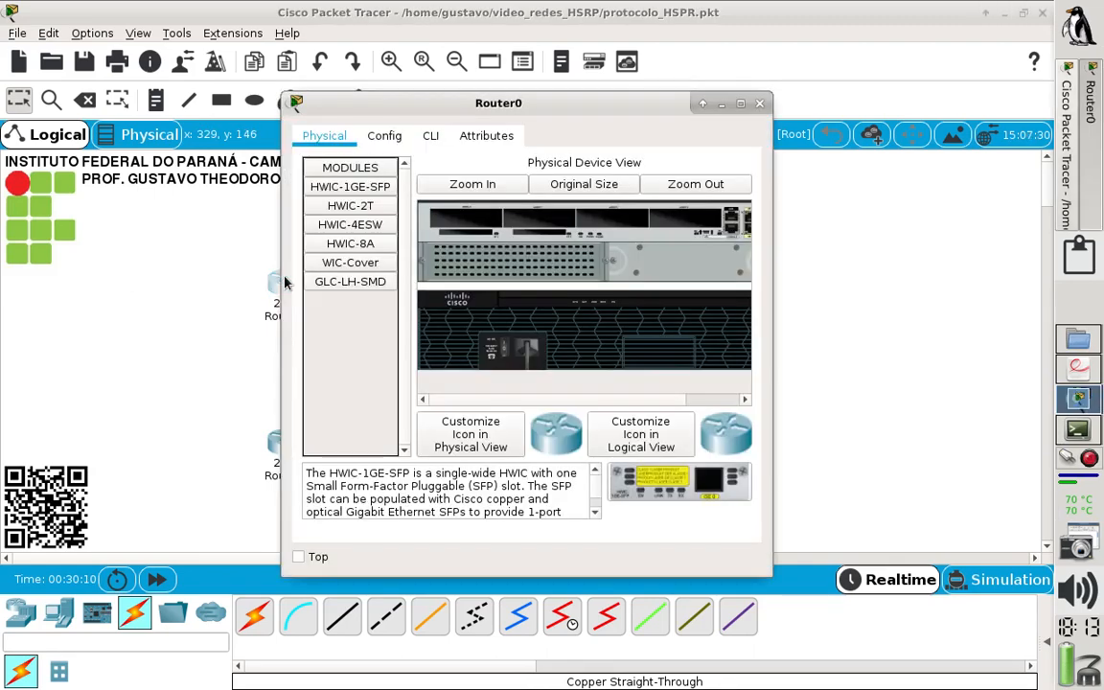
pyautogui.click(426, 139)
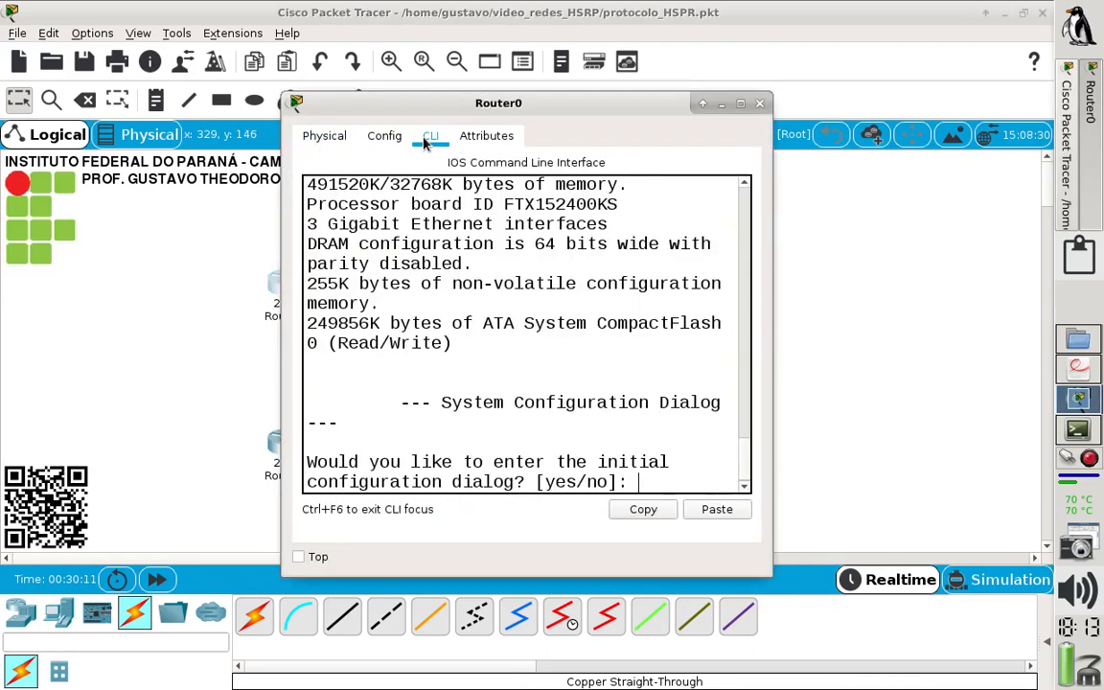
pyautogui.click(739, 104)
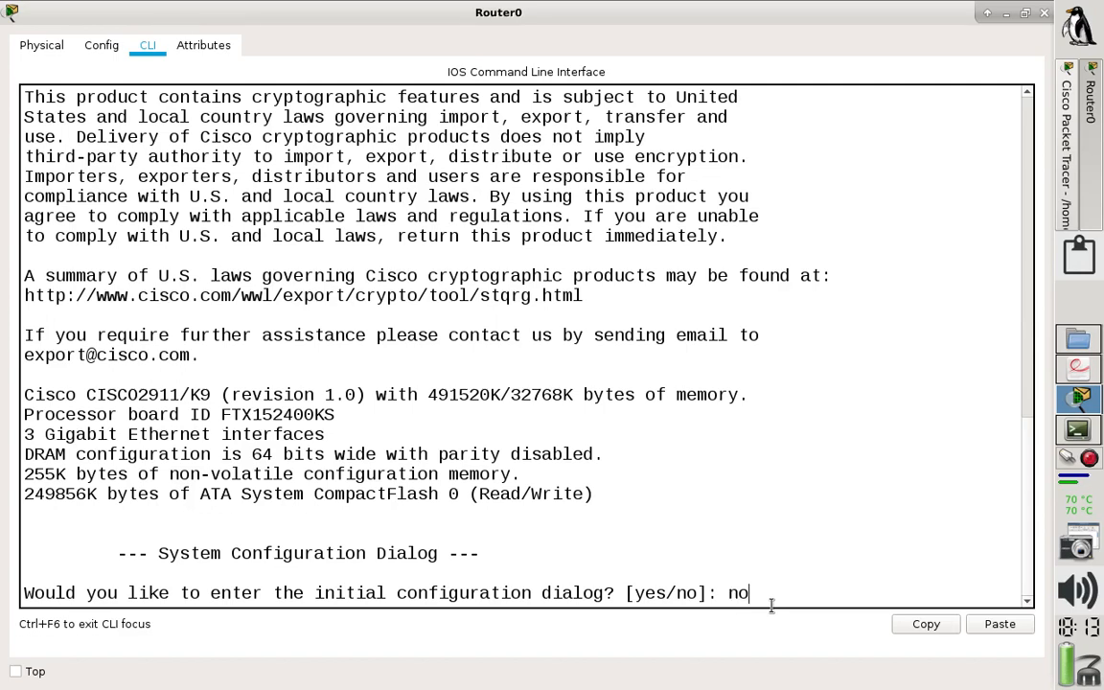
pyautogui.press('Return')
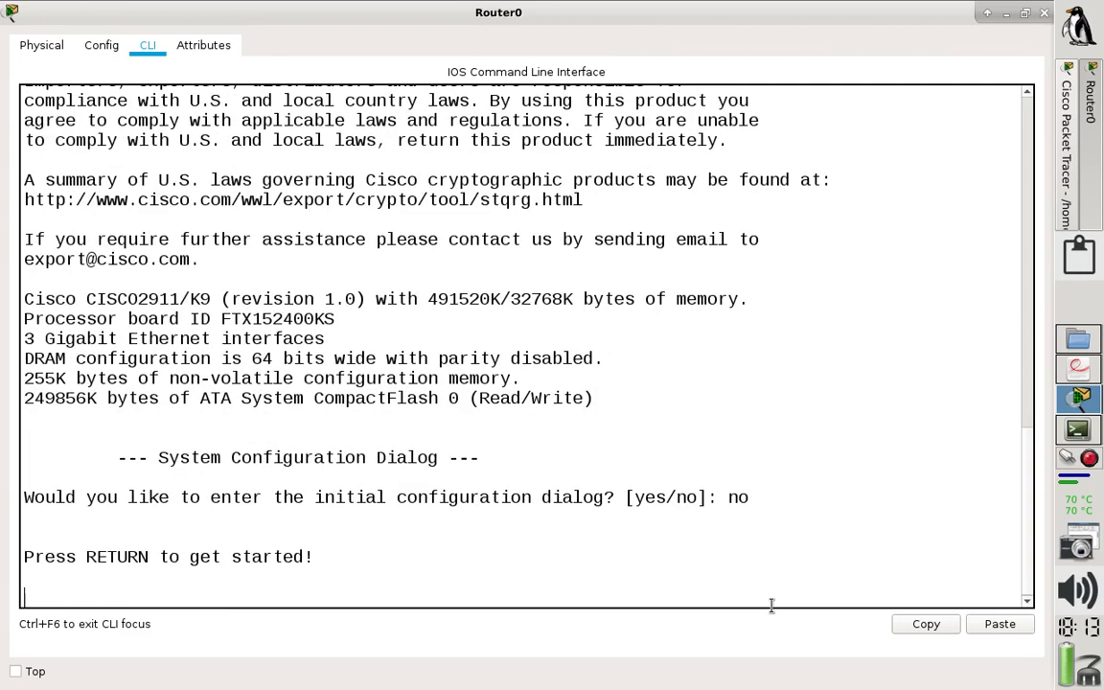
pyautogui.press('Return')
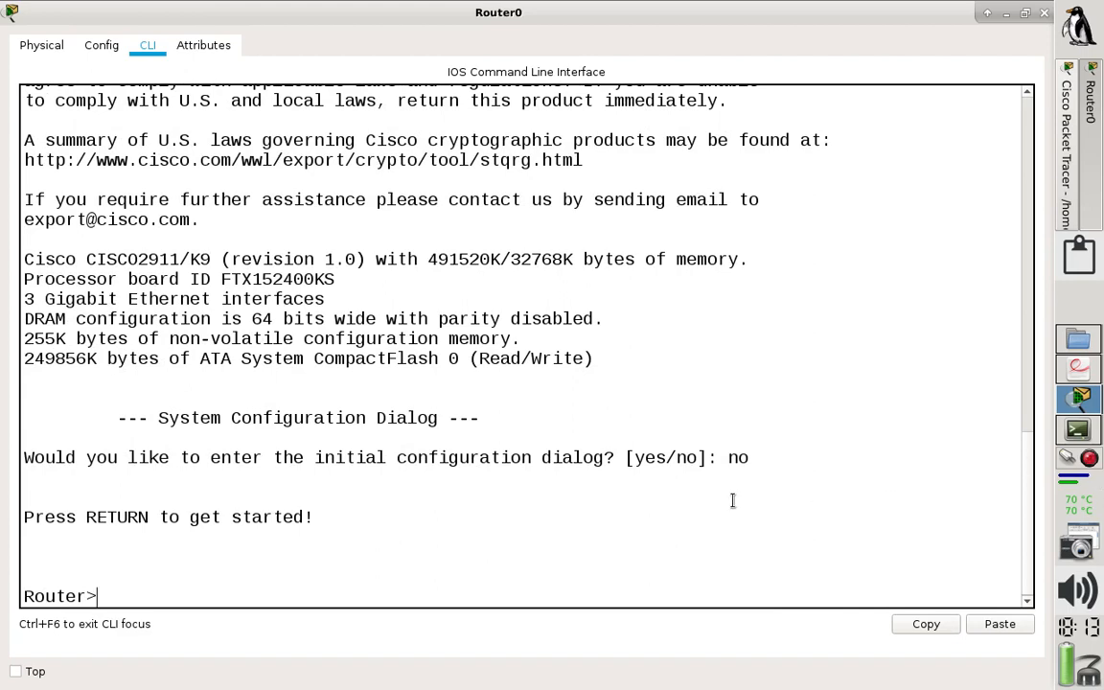
# Enter global configuration mode, set the hostname to ROUTER0, and enter the configuration of interface GigabitEthernet0/0.
pyautogui.click(546, 553)
pyautogui.press('Return')
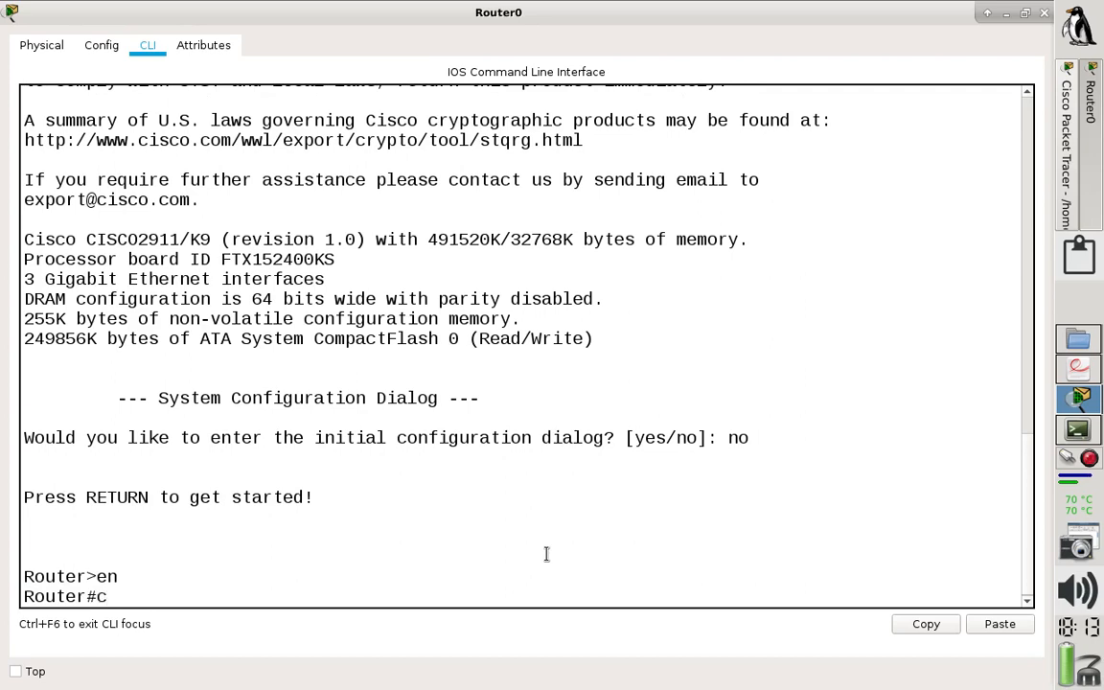
pyautogui.write('conf t')
pyautogui.press('Return')
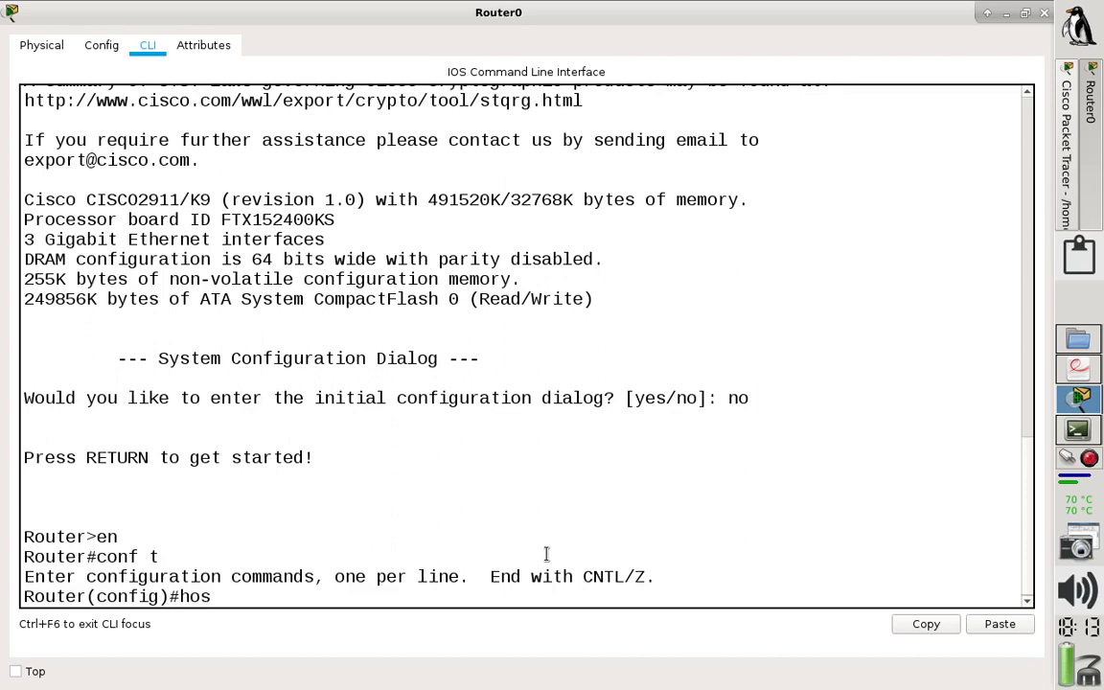
pyautogui.write('hostname R0')
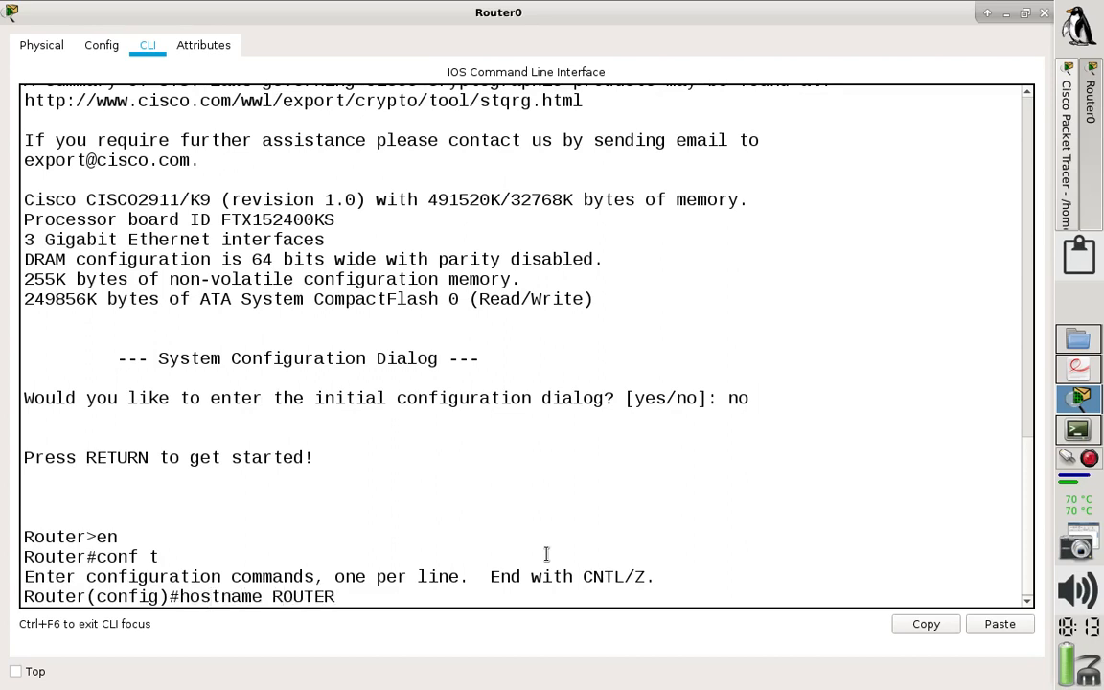
pyautogui.press('Return')
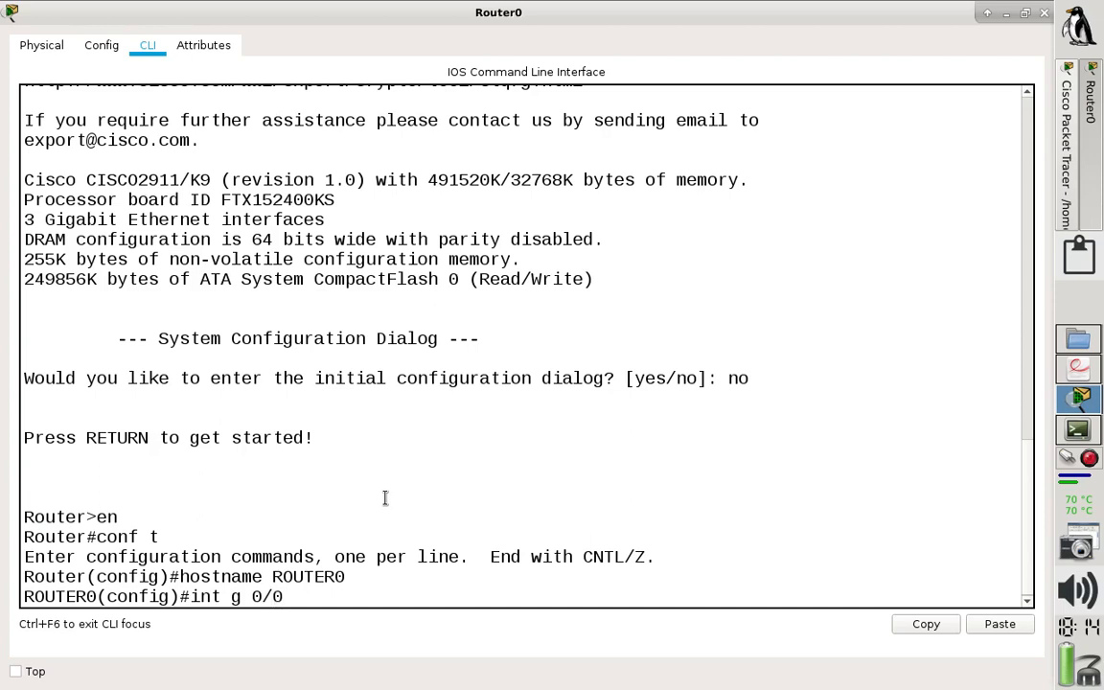
pyautogui.press('Return')
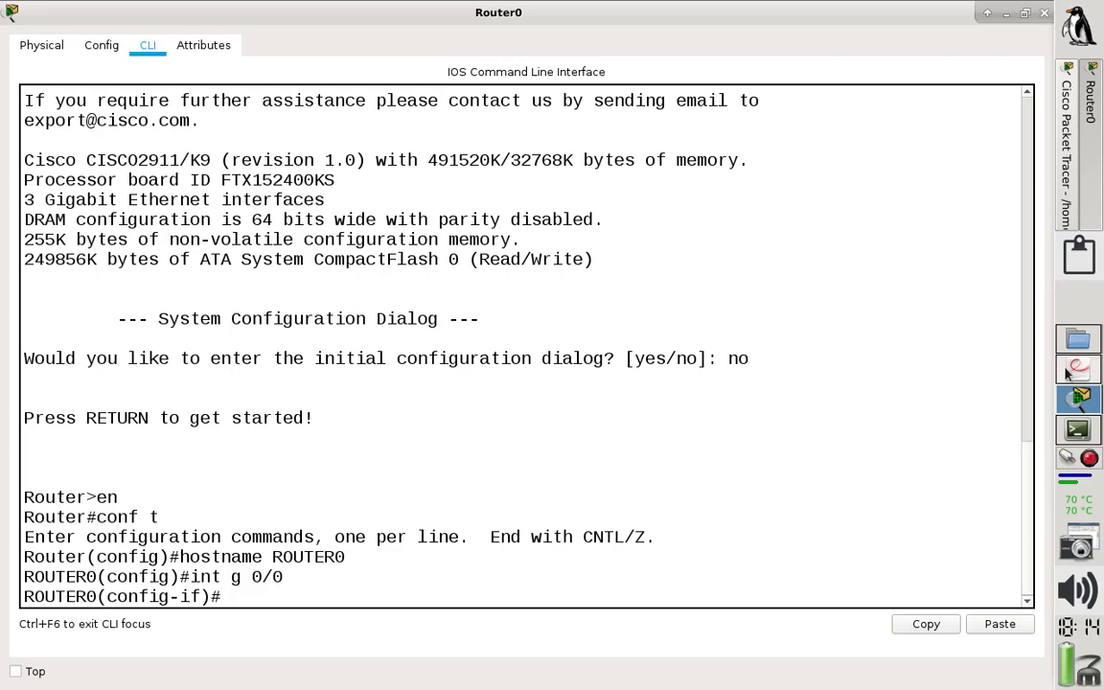
# Check Router0's port summary in the topology and return to its command line in a maximized window.
pyautogui.click(1067, 153)
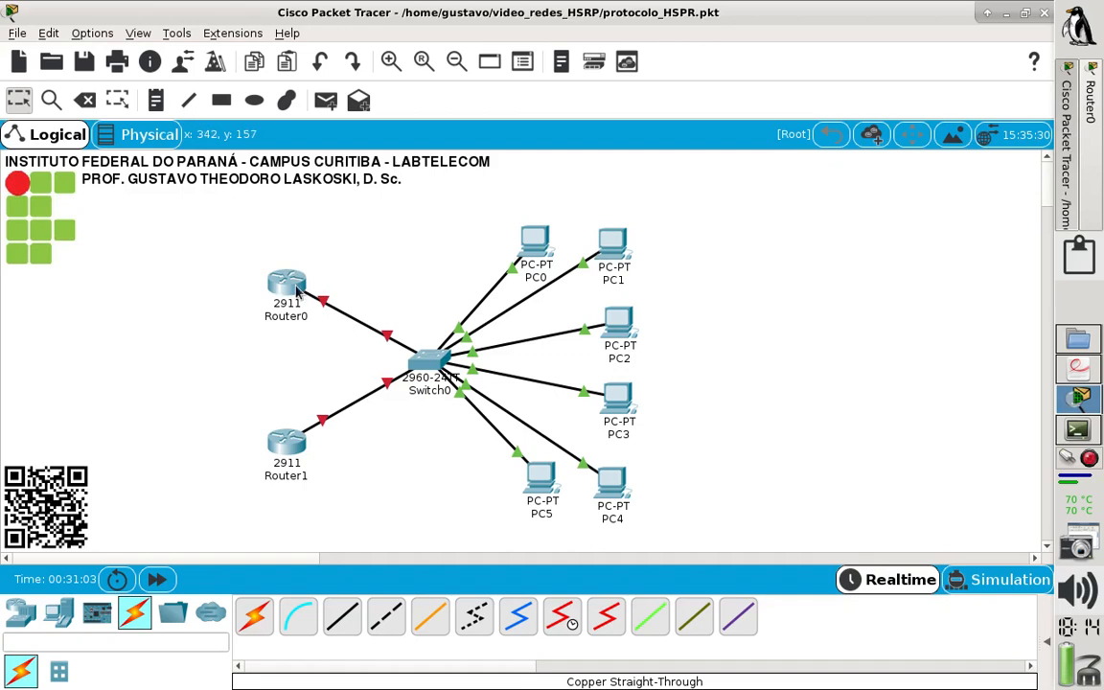
pyautogui.moveTo(297, 290)
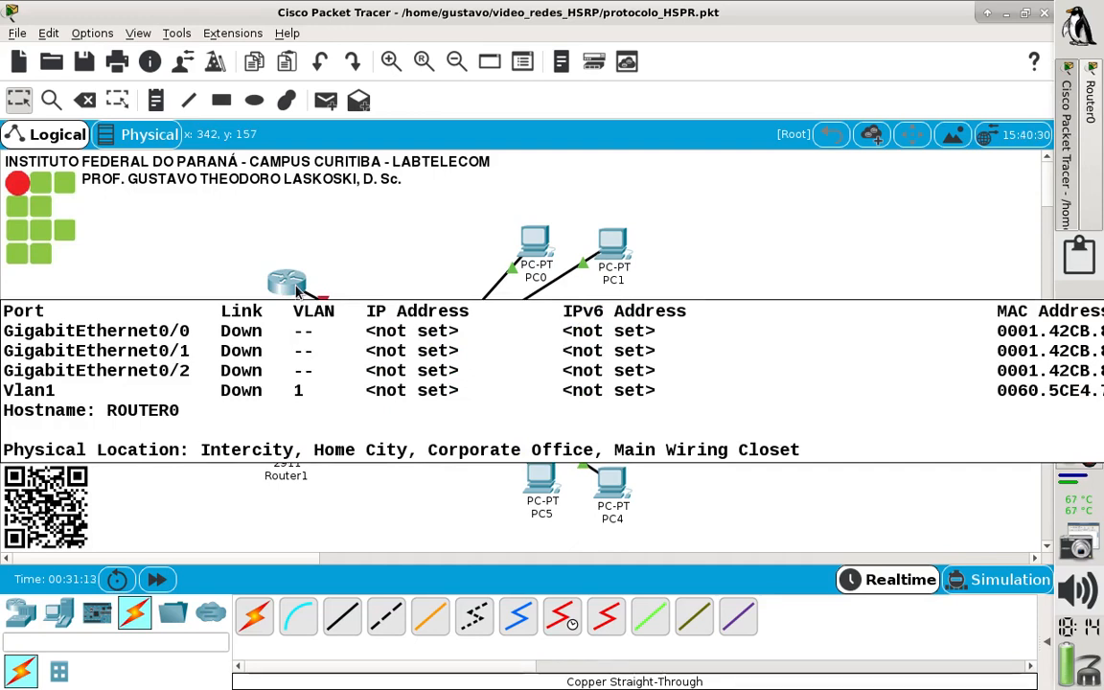
pyautogui.click(287, 285)
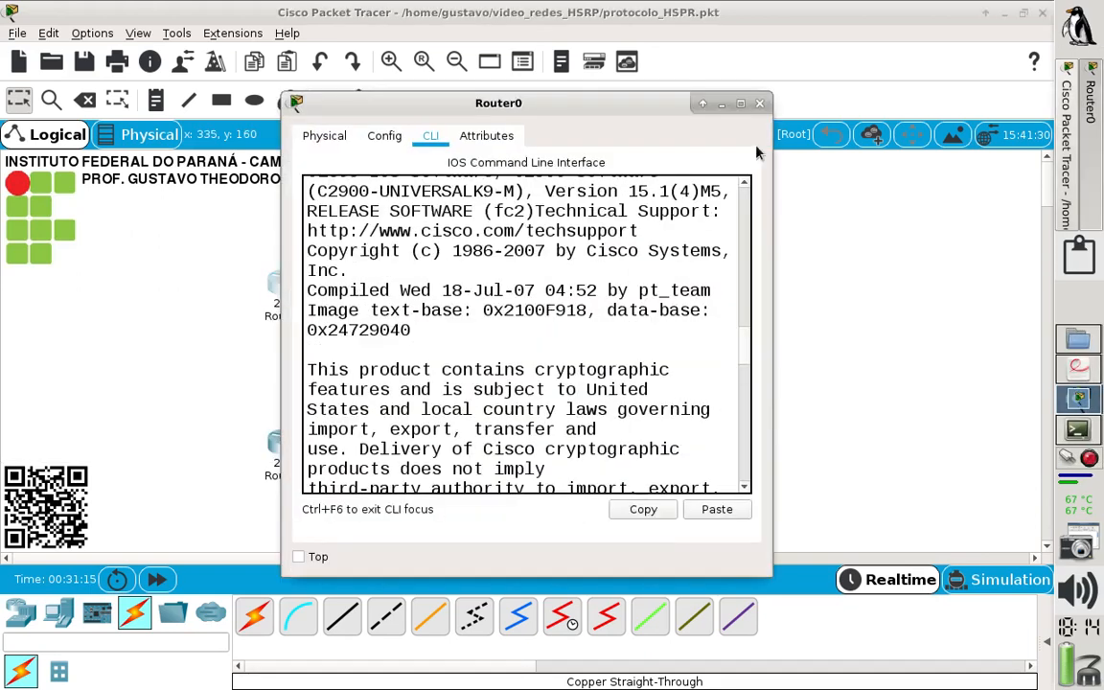
pyautogui.doubleClick(672, 101)
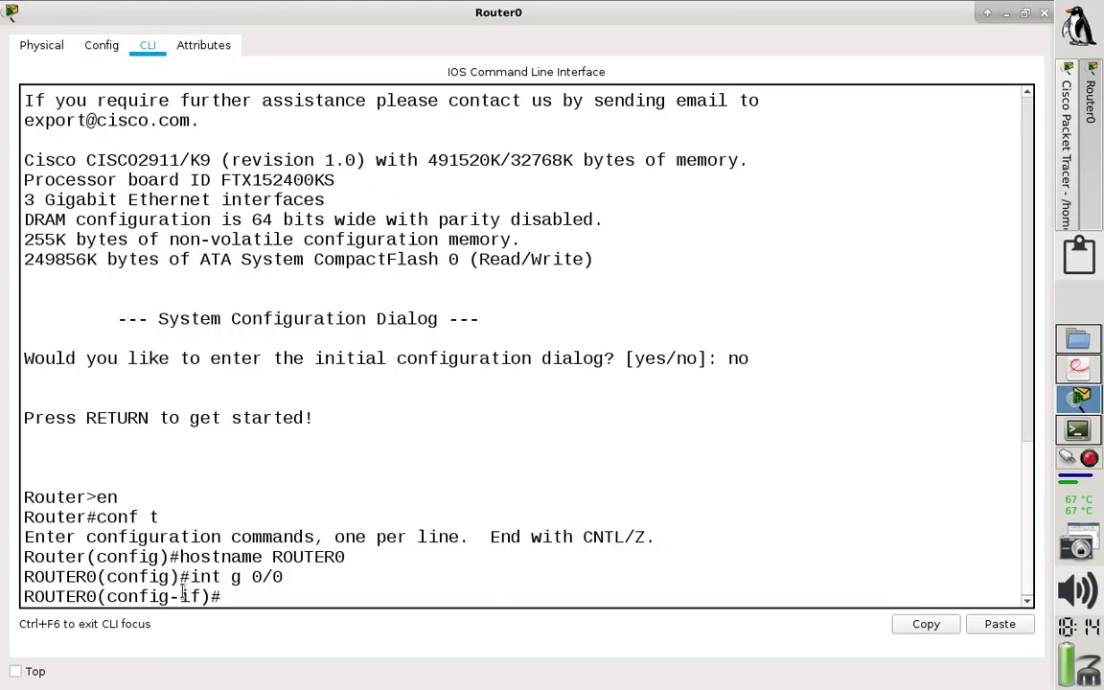
# Assign IP address 192.168.1.253 with mask 255.255.255.0 to ROUTER0's GigabitEthernet0/0.
pyautogui.write('ip add ')
pyautogui.write('10')
pyautogui.press('BackSpace')
pyautogui.write('2.1')
pyautogui.press('BackSpace')
pyautogui.press('BackSpace')
pyautogui.press('BackSpace')
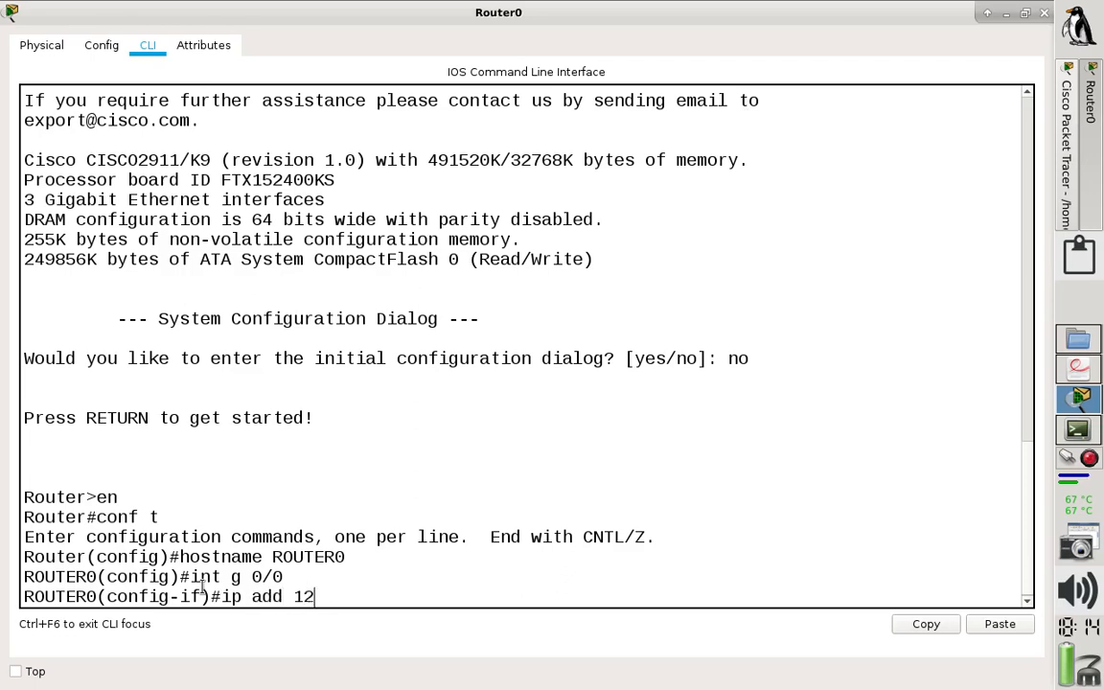
pyautogui.write('92.168.1.254')
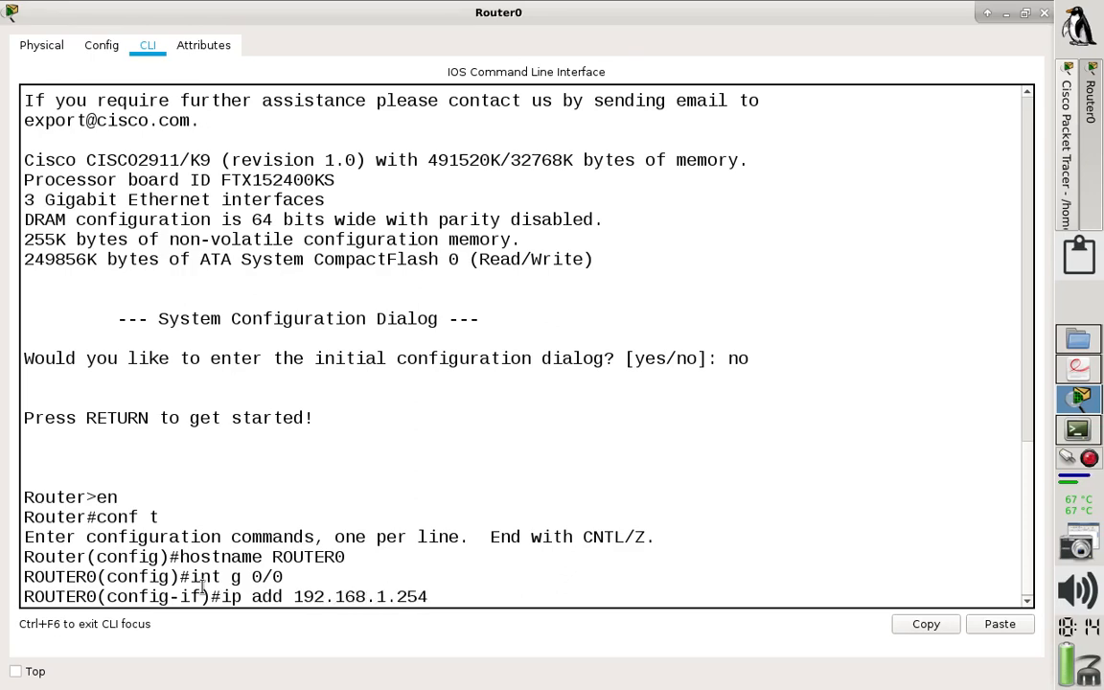
pyautogui.press('BackSpace')
pyautogui.write('3 255.255.255.0')
pyautogui.press('Return')
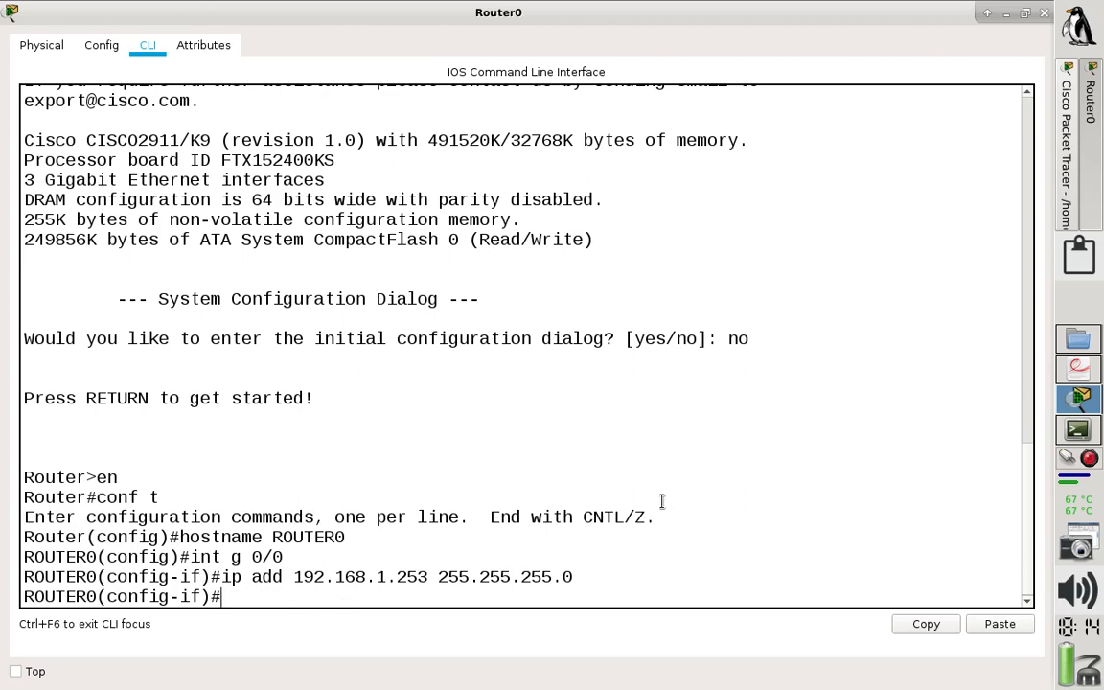
# Consult the standby commands in notes_HSRP.txt in the terminal, and set HSRP group 1's virtual IP to 192.168.1.254 on Router0 in Packet Tracer.
pyautogui.click(1077, 431)
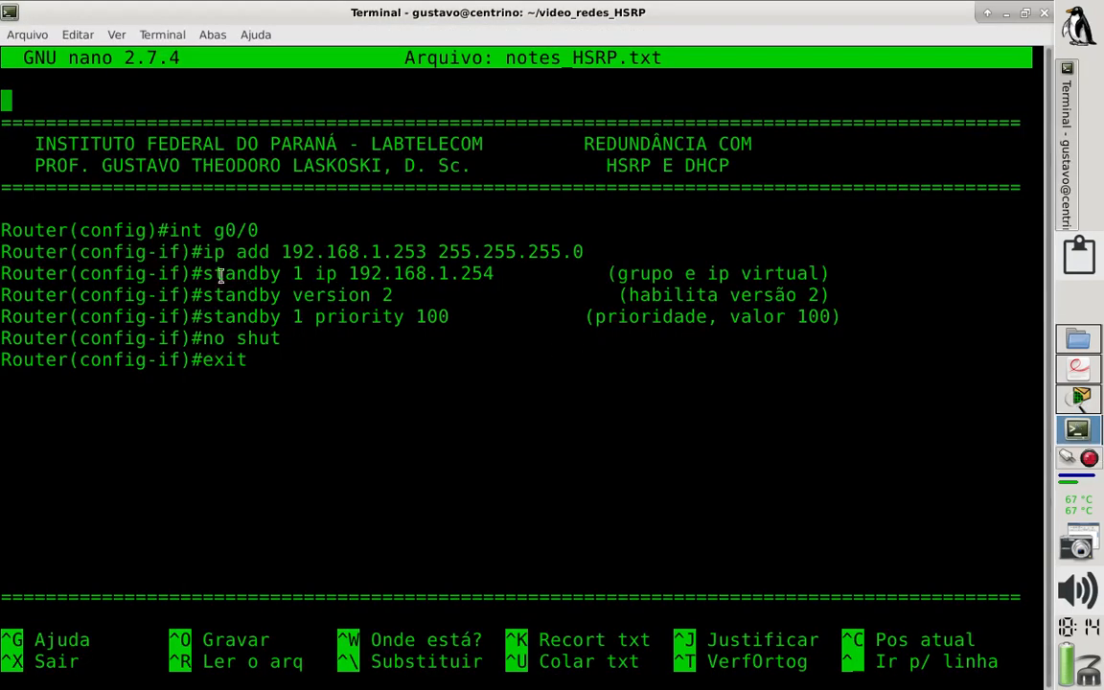
pyautogui.moveTo(887, 317); pyautogui.dragTo(2, 267)
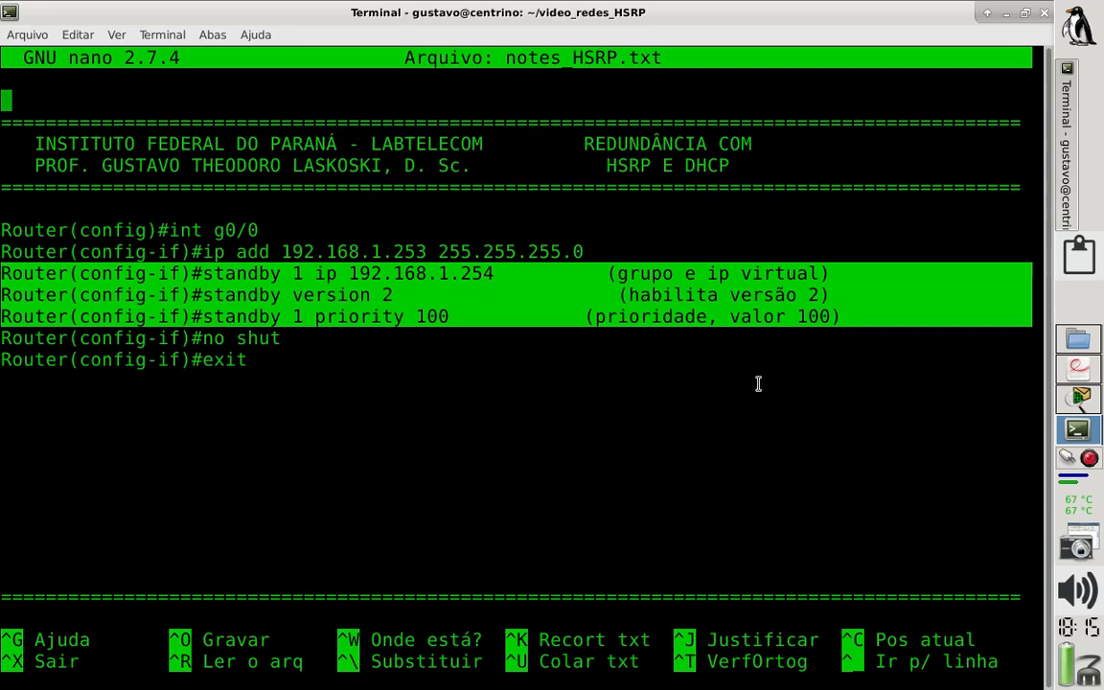
pyautogui.click(1081, 403)
pyautogui.write('sta')
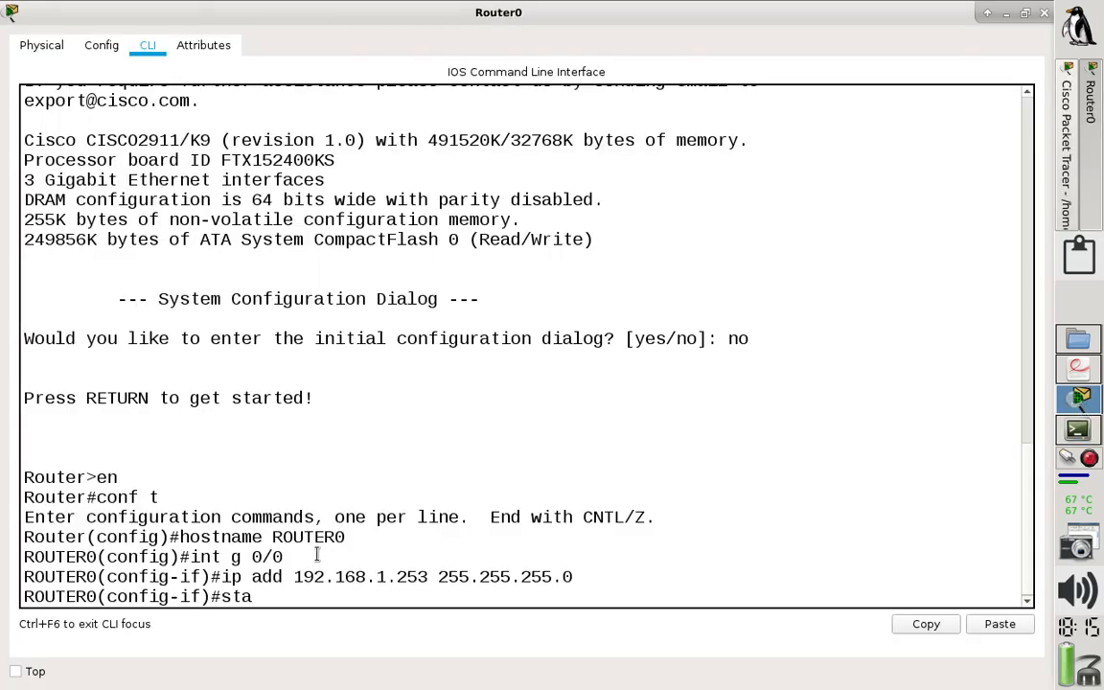
pyautogui.write('ndby 1 ip 192.168.1.254')
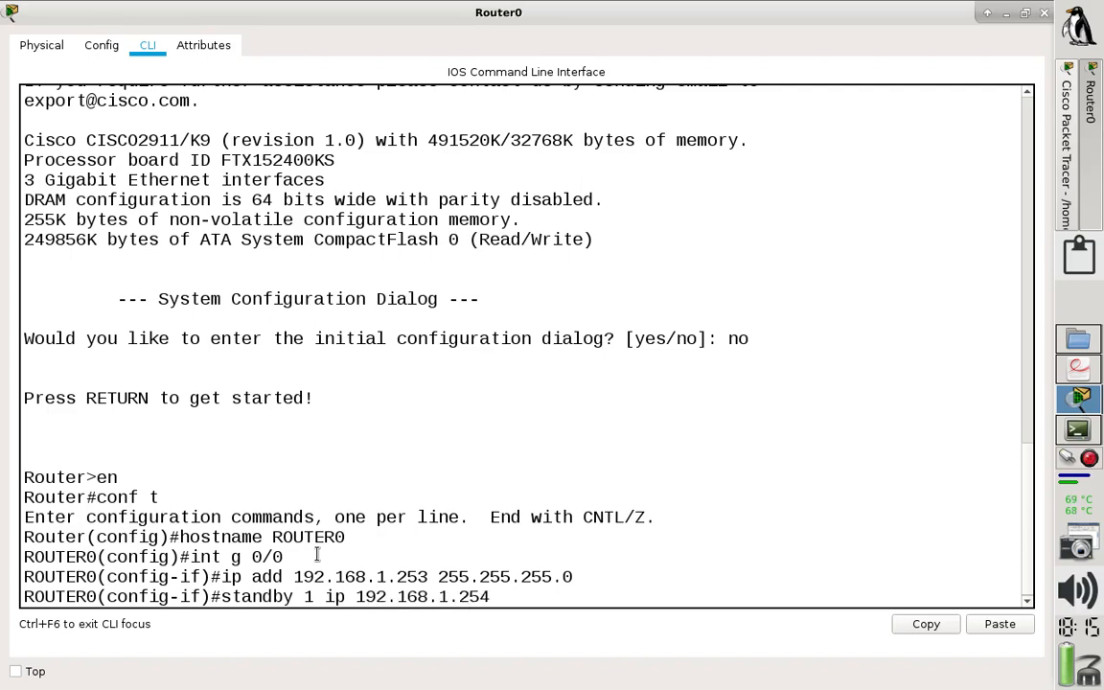
pyautogui.press('Return')
# Enable HSRP version 2 on ROUTER0's GigabitEthernet0/0 with the standby version command.
pyautogui.write('stand')
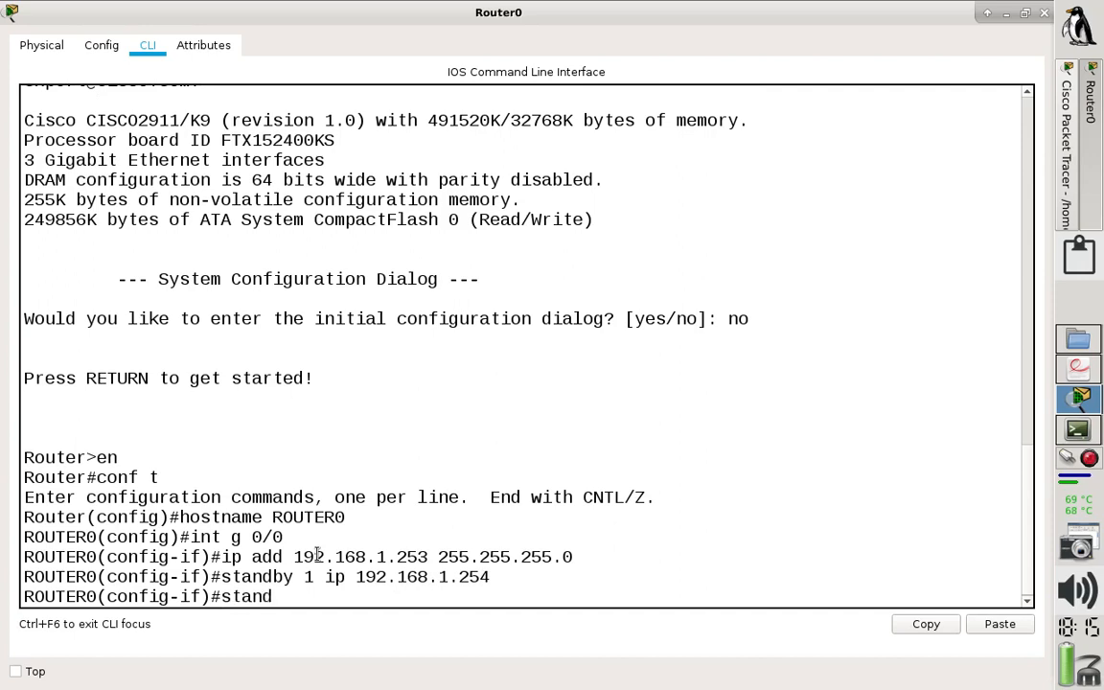
pyautogui.write('by version ')
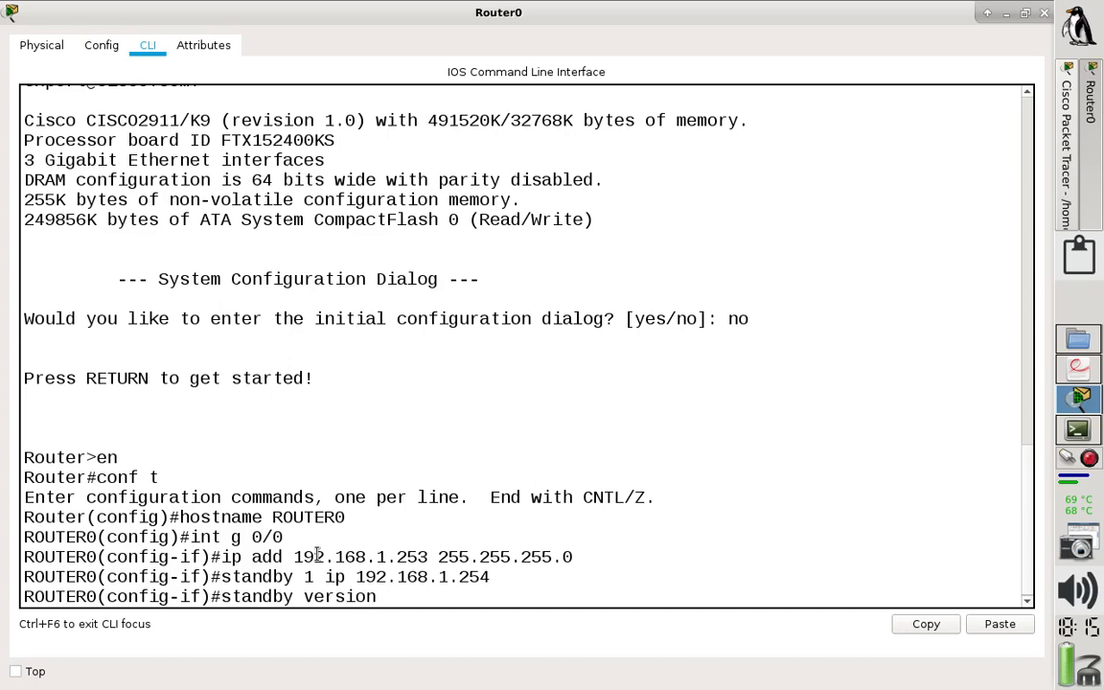
pyautogui.write('2')
pyautogui.press('BackSpace')
pyautogui.write('2')
pyautogui.press('Return')
pyautogui.press('Return')
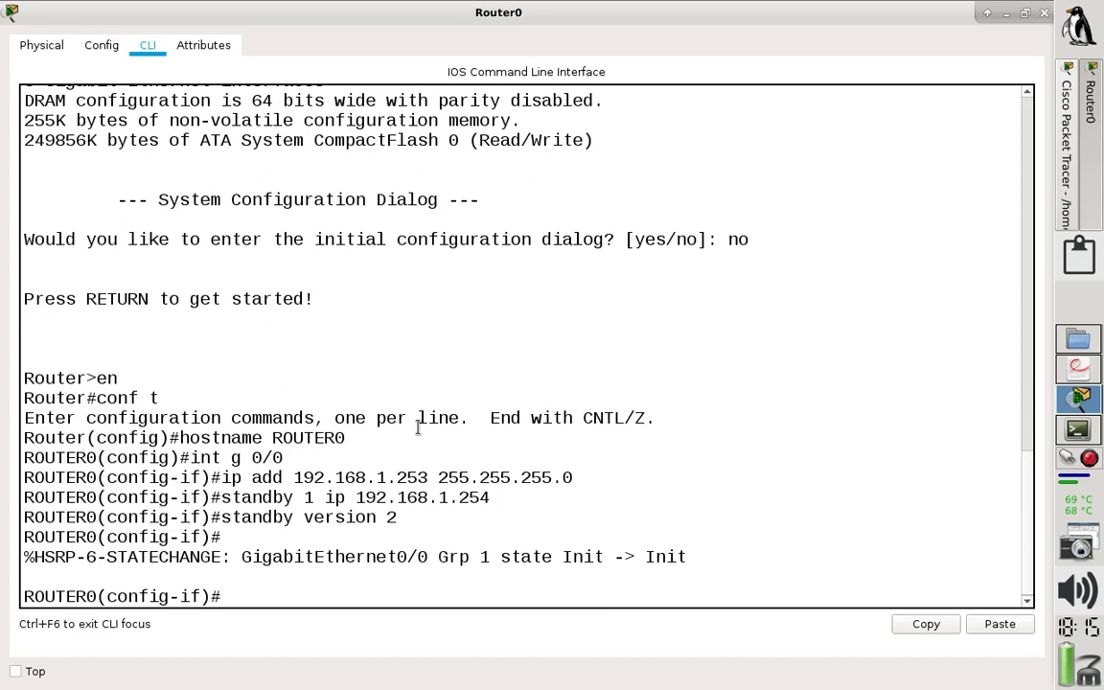
pyautogui.write('standby')
pyautogui.press('BackSpace')
pyautogui.press('BackSpace')
pyautogui.write('dby 1 ip')
pyautogui.press('BackSpace')
pyautogui.press('BackSpace')
pyautogui.write('po')
pyautogui.press('BackSpace')
pyautogui.press('BackSpace')
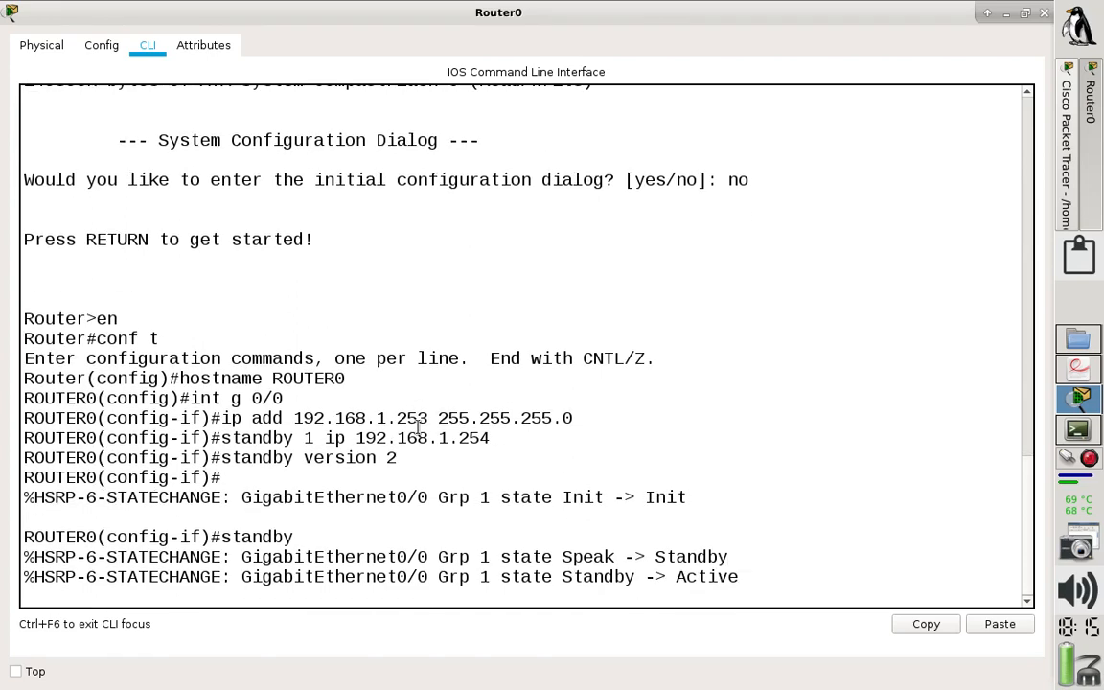
pyautogui.press('Return')
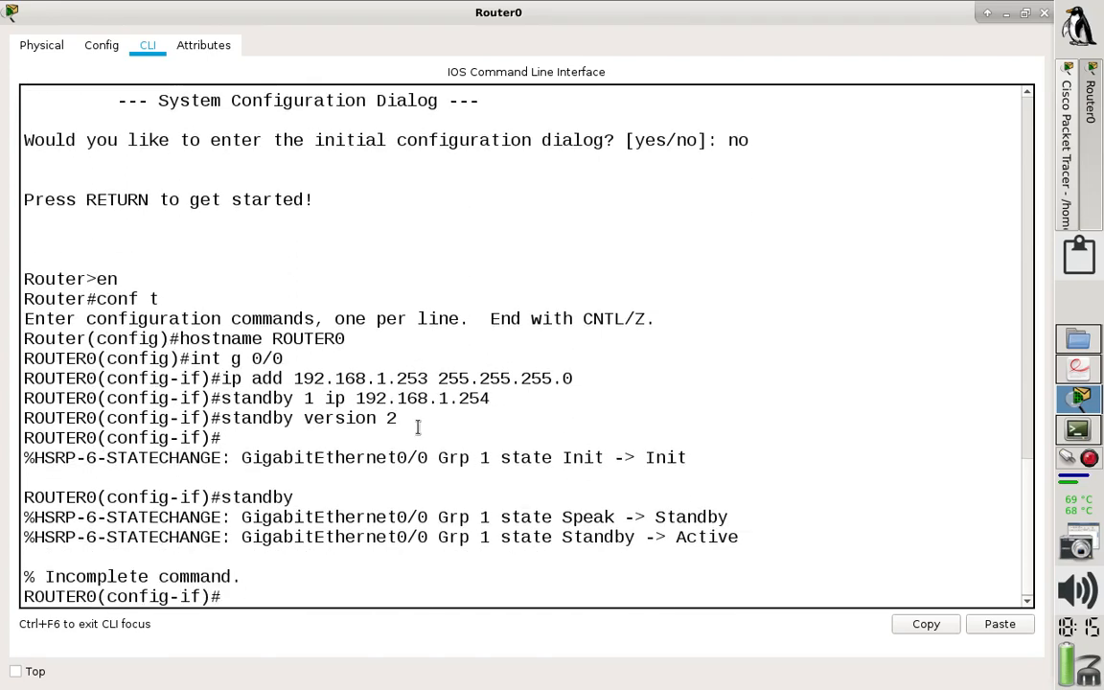
# Set the priority of standby group 1 to 100 and bring the interface up with no shut.
pyautogui.press('Up')
pyautogui.write('1 prio')
pyautogui.press('Tab')
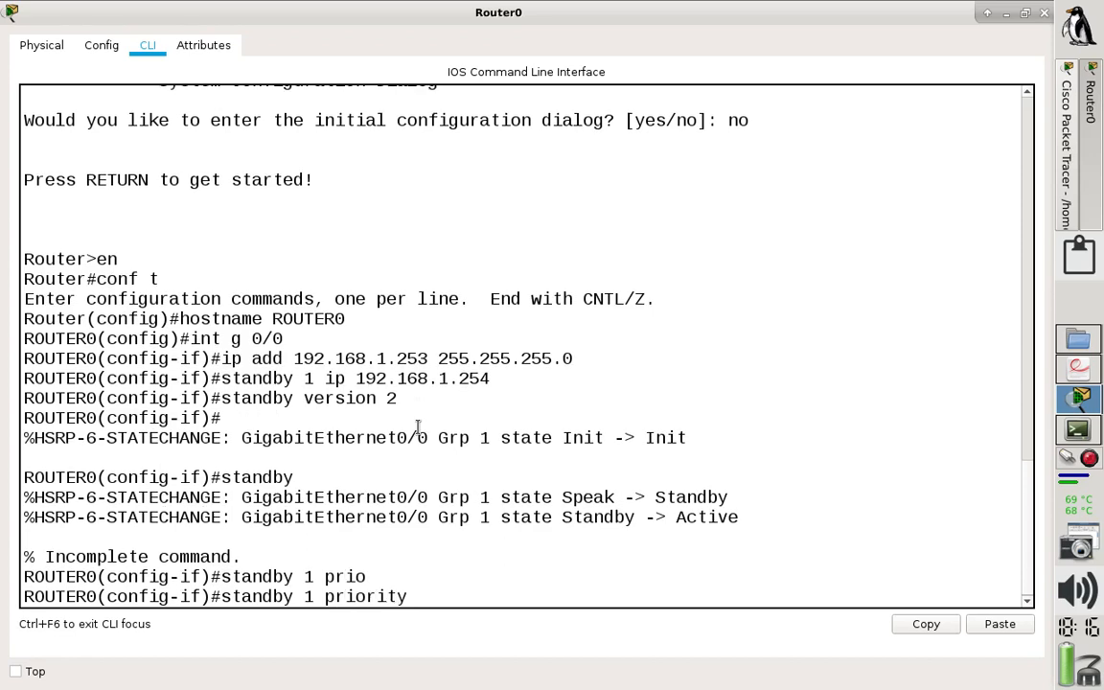
pyautogui.write('100')
pyautogui.press('Return')
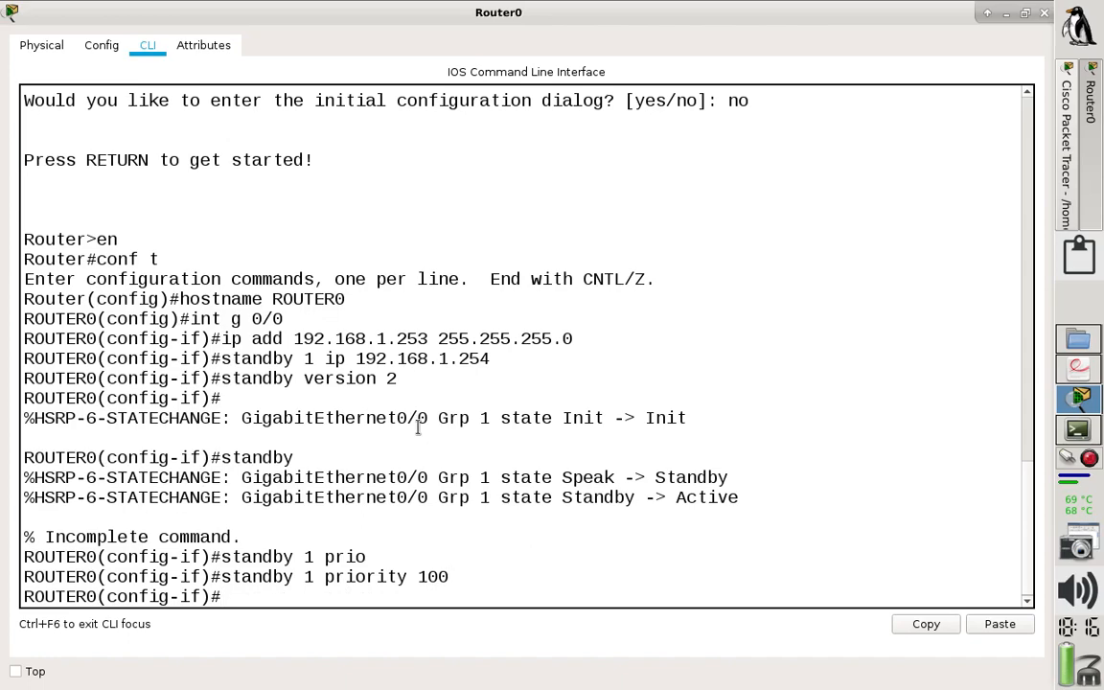
pyautogui.write('no shut')
pyautogui.press('Return')
pyautogui.press('Return')
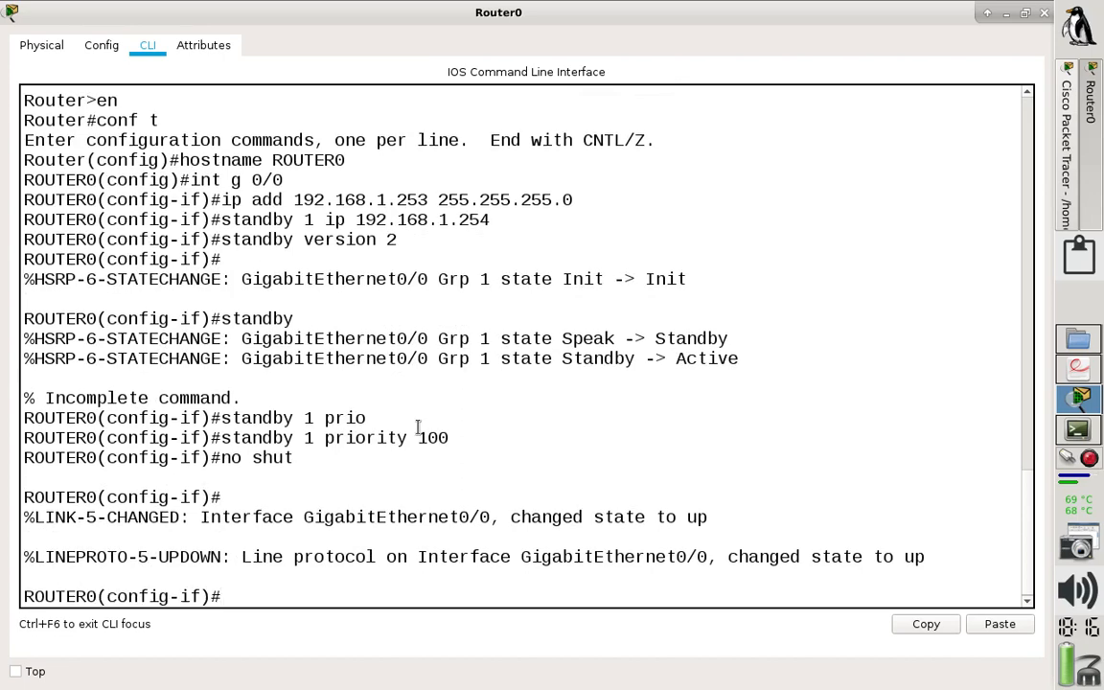
# List the options of the standby command with inline help and examine the preempt and priority descriptions.
pyautogui.write('stanby ?')
pyautogui.press('BackSpace')
pyautogui.press('BackSpace')
pyautogui.press('BackSpace')
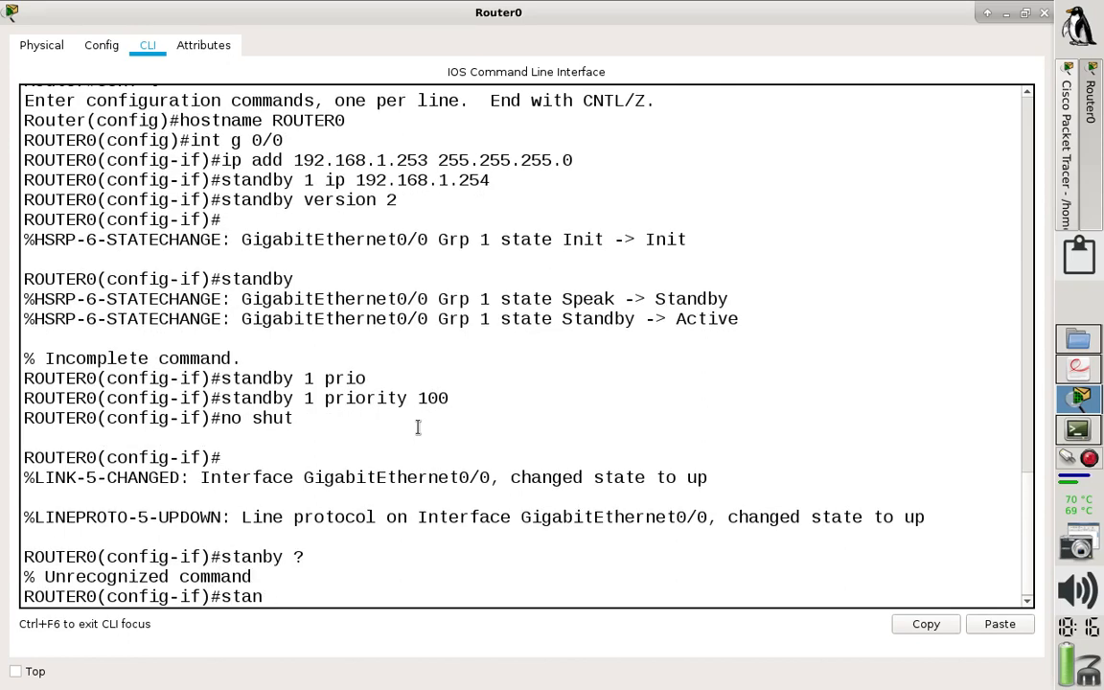
pyautogui.press('Tab')
pyautogui.write('?')
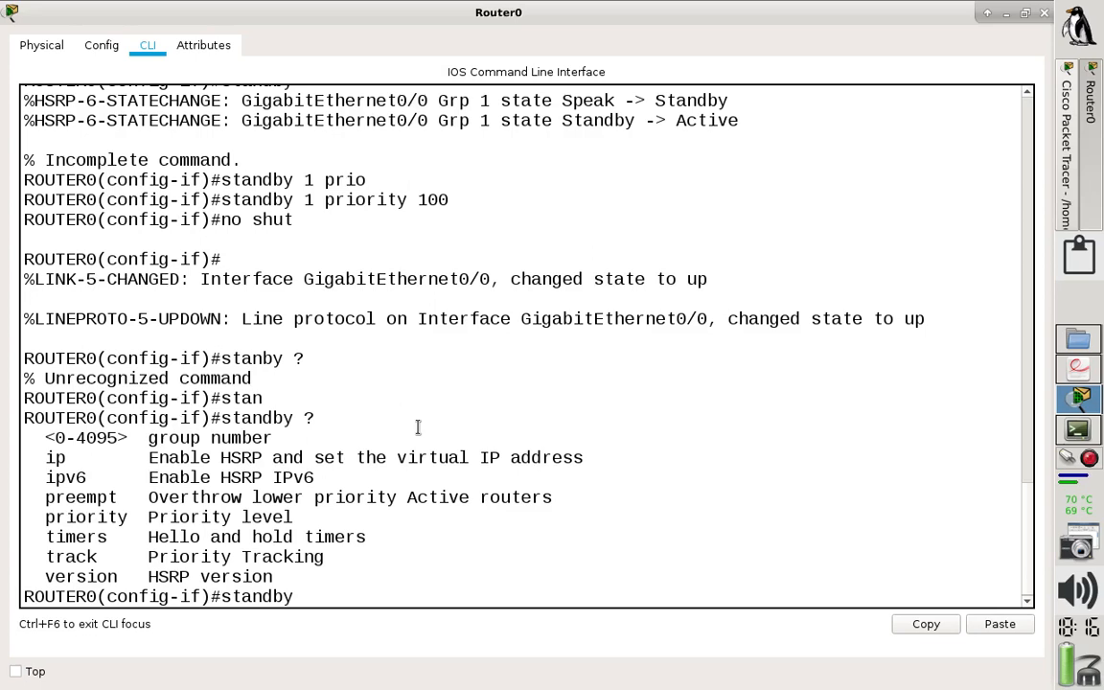
pyautogui.doubleClick(153, 497)
pyautogui.moveTo(277, 496); pyautogui.dragTo(382, 497)
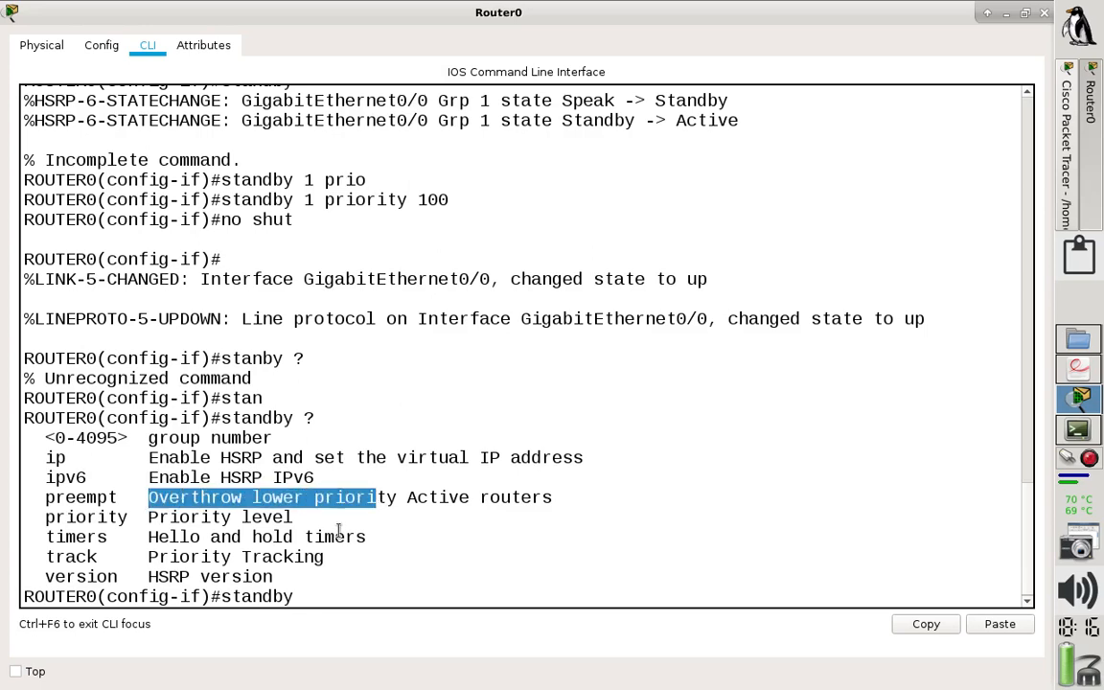
pyautogui.moveTo(190, 515); pyautogui.dragTo(309, 515)
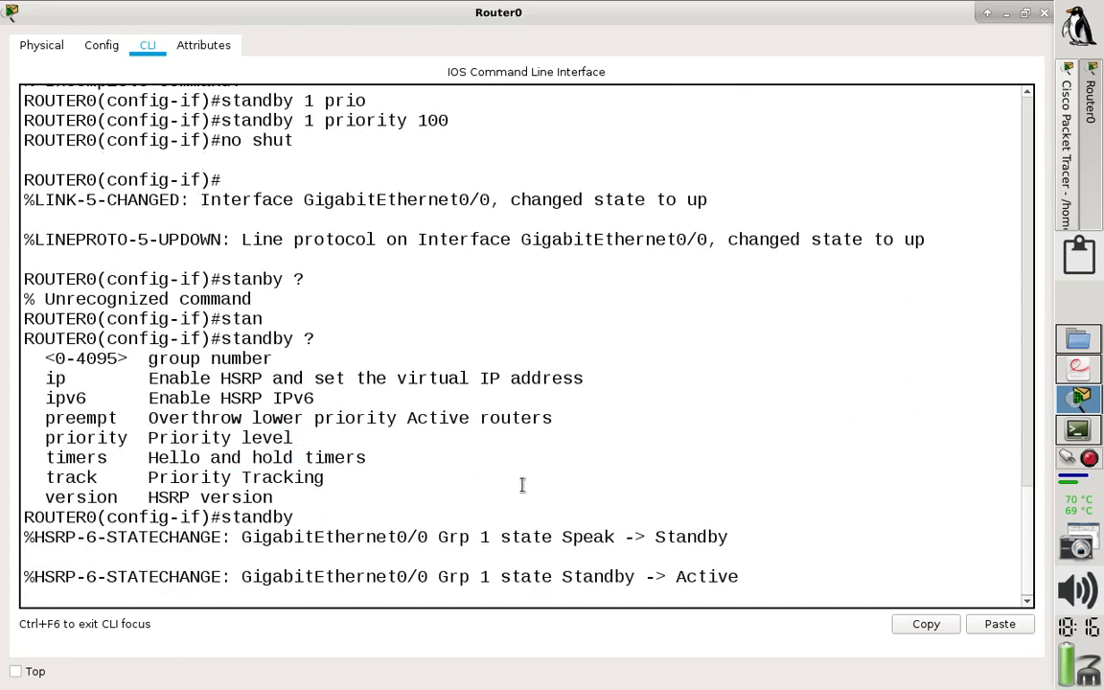
pyautogui.press('Return')
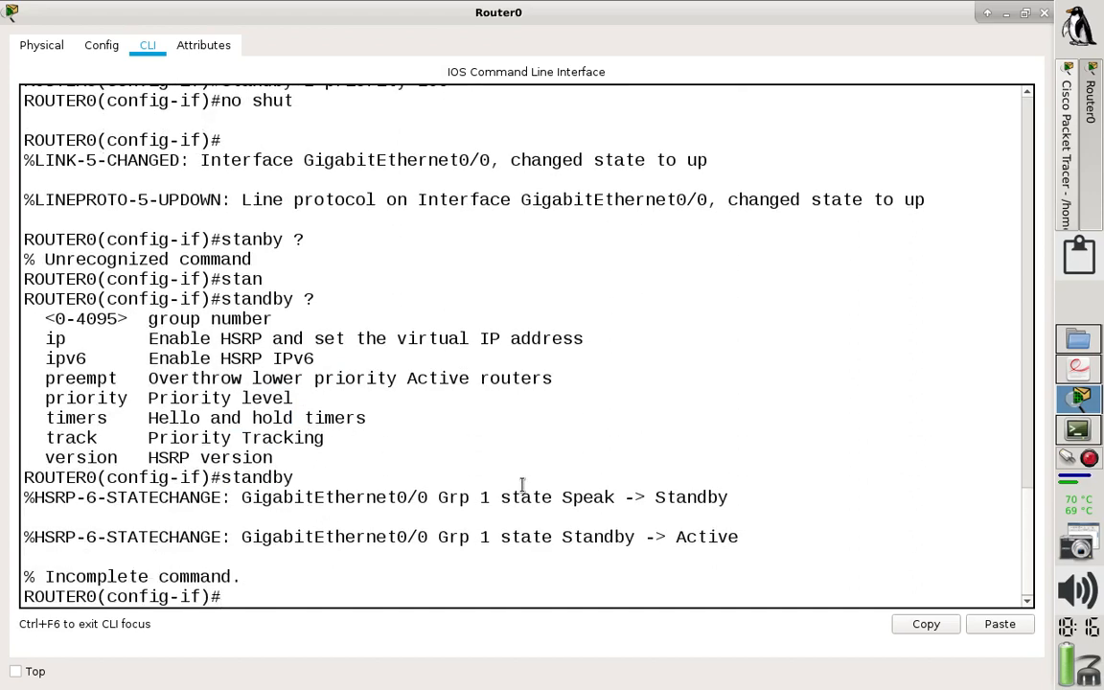
# Leave configuration mode, save ROUTER0's configuration with wr, and close the router's window.
pyautogui.write('end')
pyautogui.press('Return')
pyautogui.write('wr')
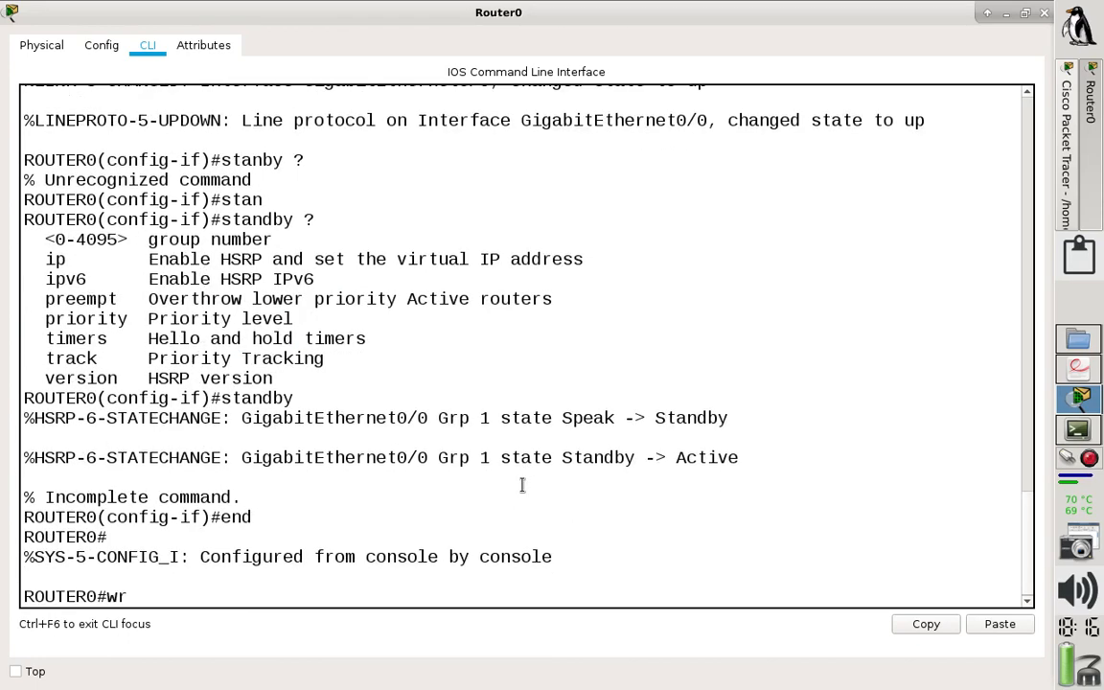
pyautogui.press('Return')
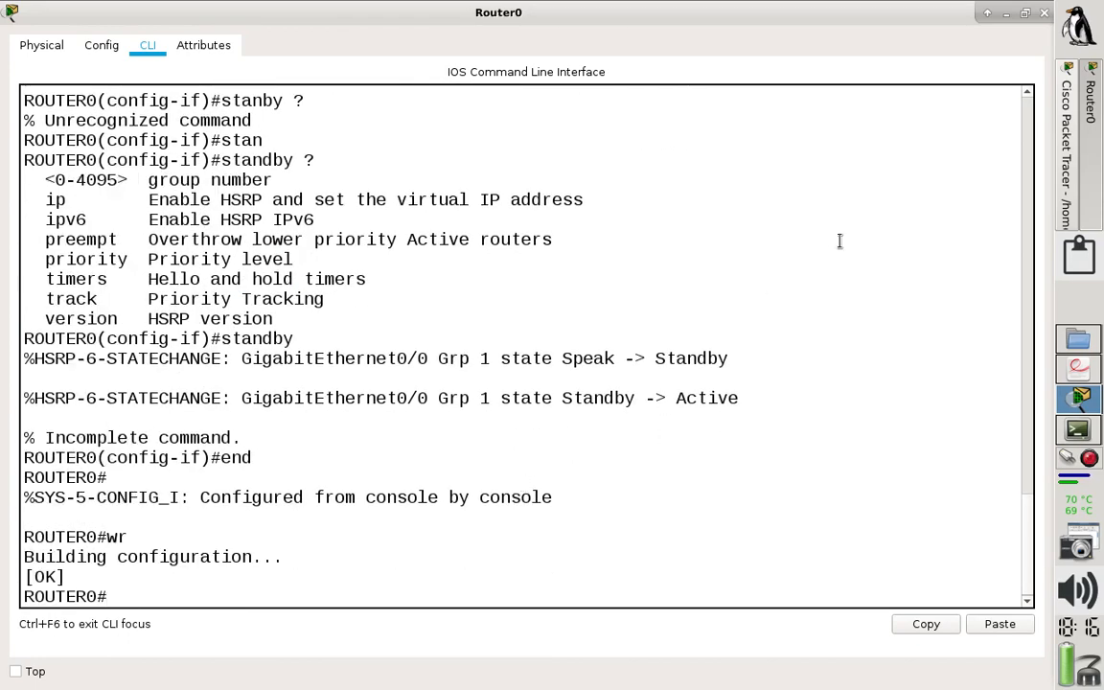
pyautogui.click(1043, 13)
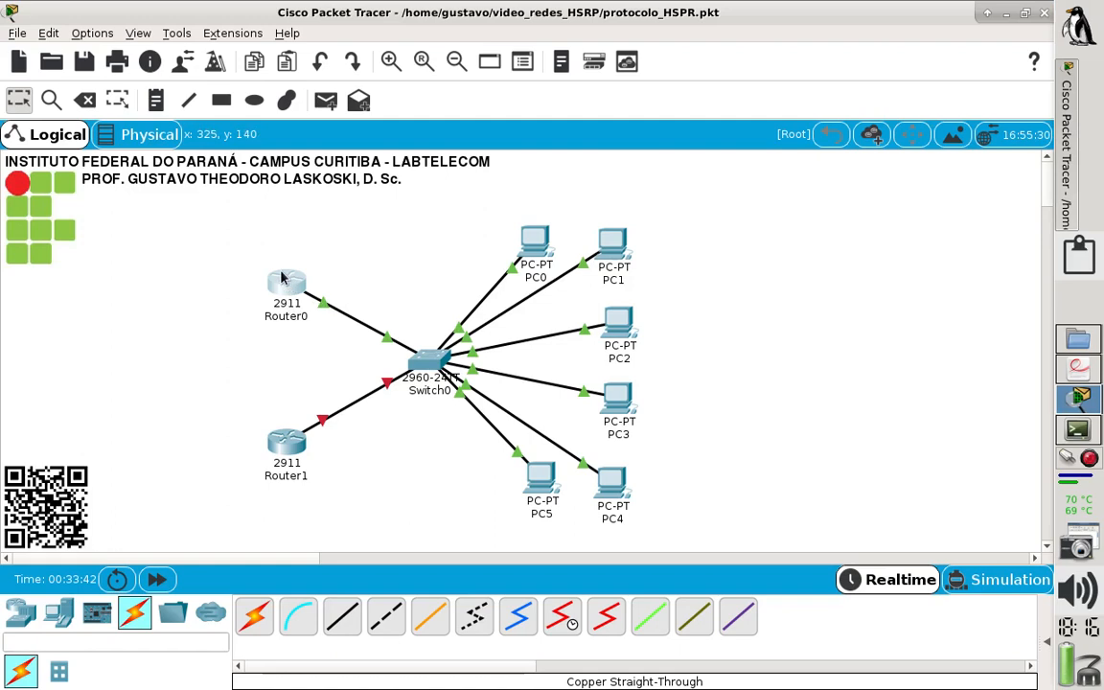
# Open Router1's command line in a maximized window.
pyautogui.moveTo(283, 281)
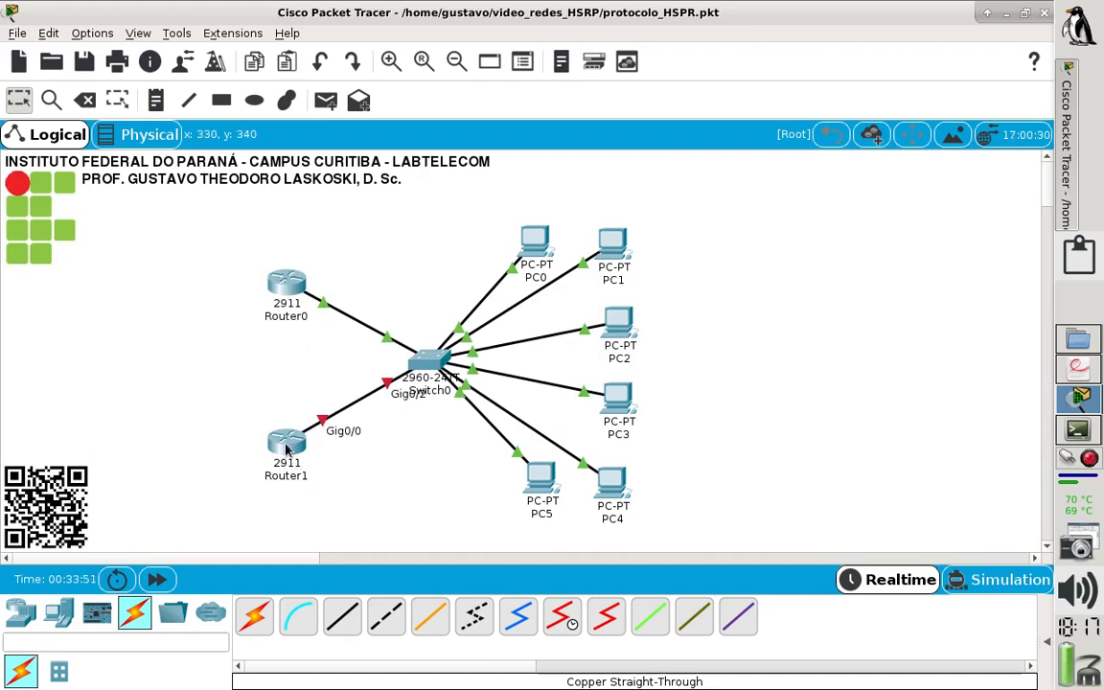
pyautogui.click(285, 440)
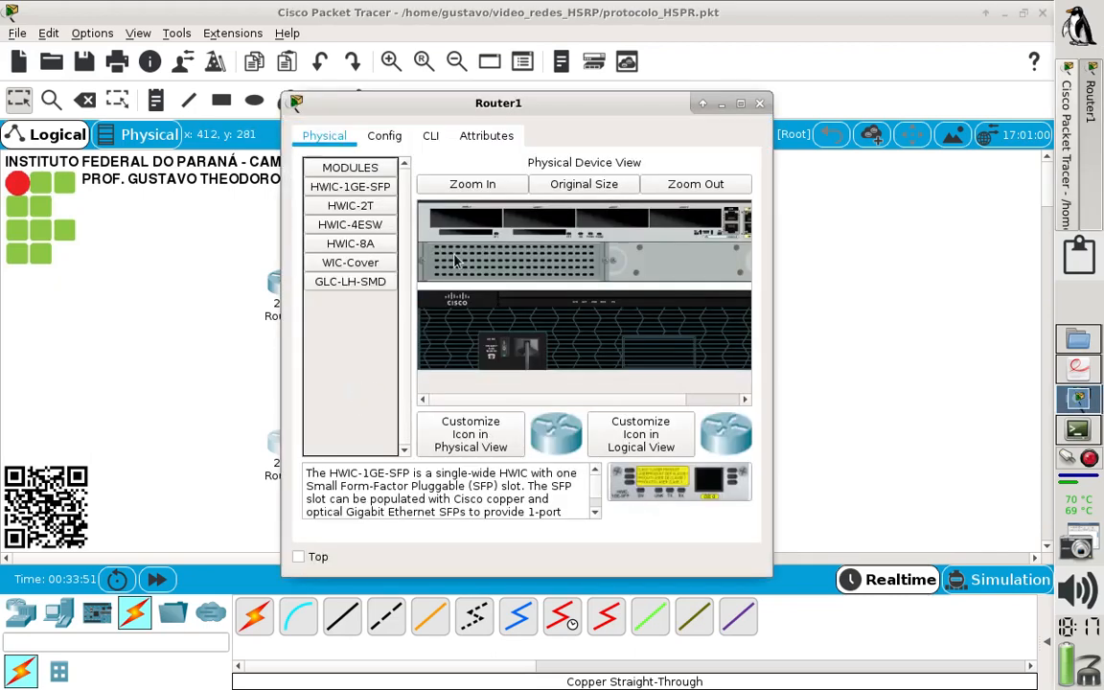
pyautogui.click(430, 137)
pyautogui.click(740, 102)
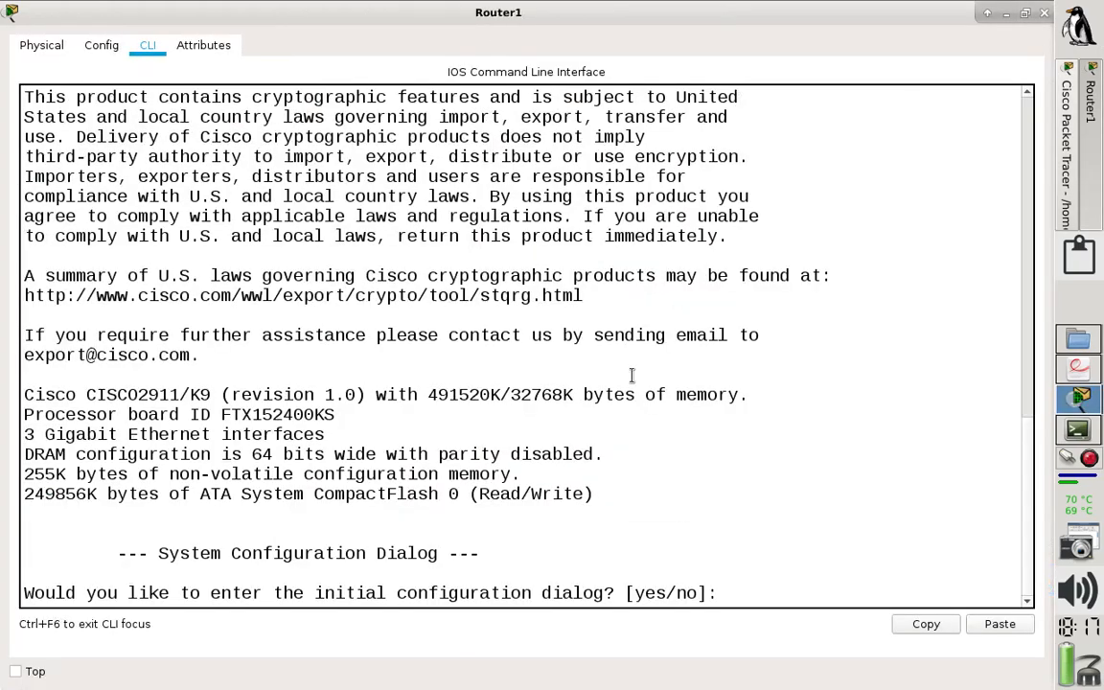
# Decline the initial configuration dialog, enable privileged mode and enter global configuration with conf t.
pyautogui.write('no')
pyautogui.press('Return')
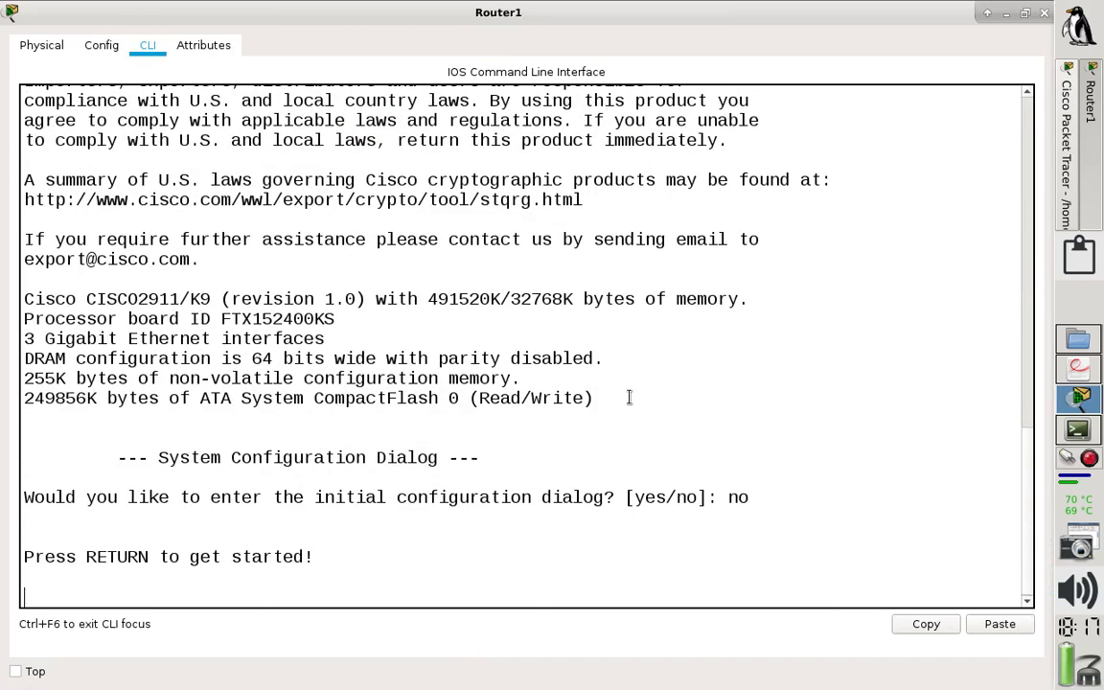
pyautogui.press('Return')
pyautogui.write('en')
pyautogui.press('Return')
pyautogui.write('c')
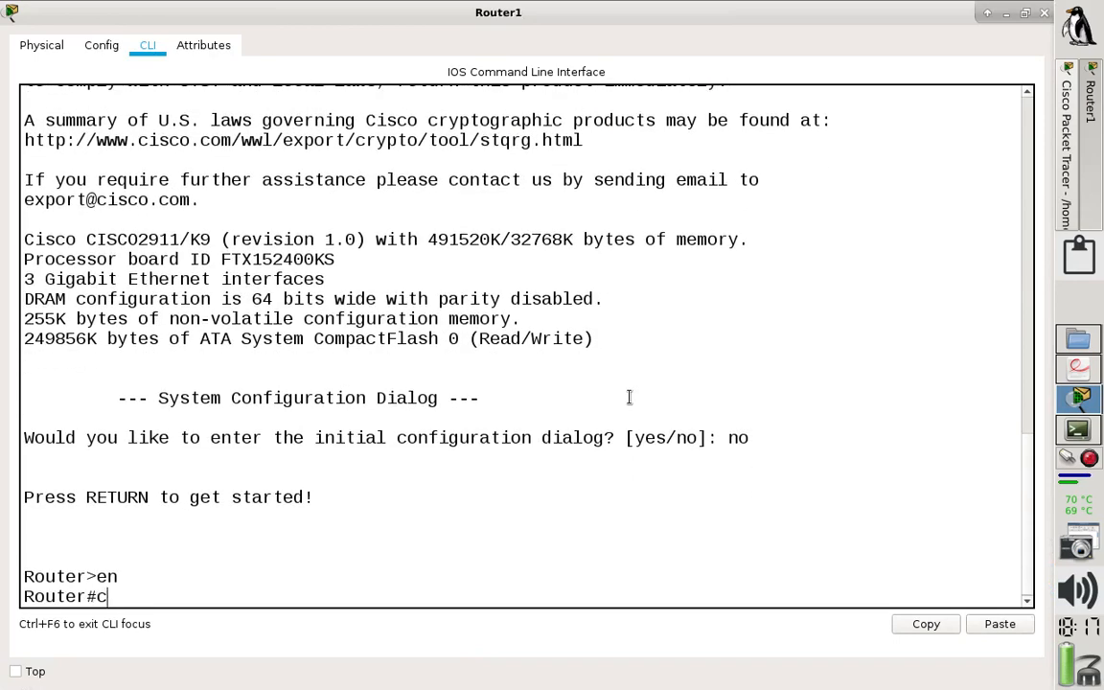
pyautogui.write('onf t')
pyautogui.press('Return')
# Set the router's hostname to ROUTER1.
pyautogui.write('host')
pyautogui.press('Tab')
pyautogui.write('ROUTER1')
pyautogui.press('Return')
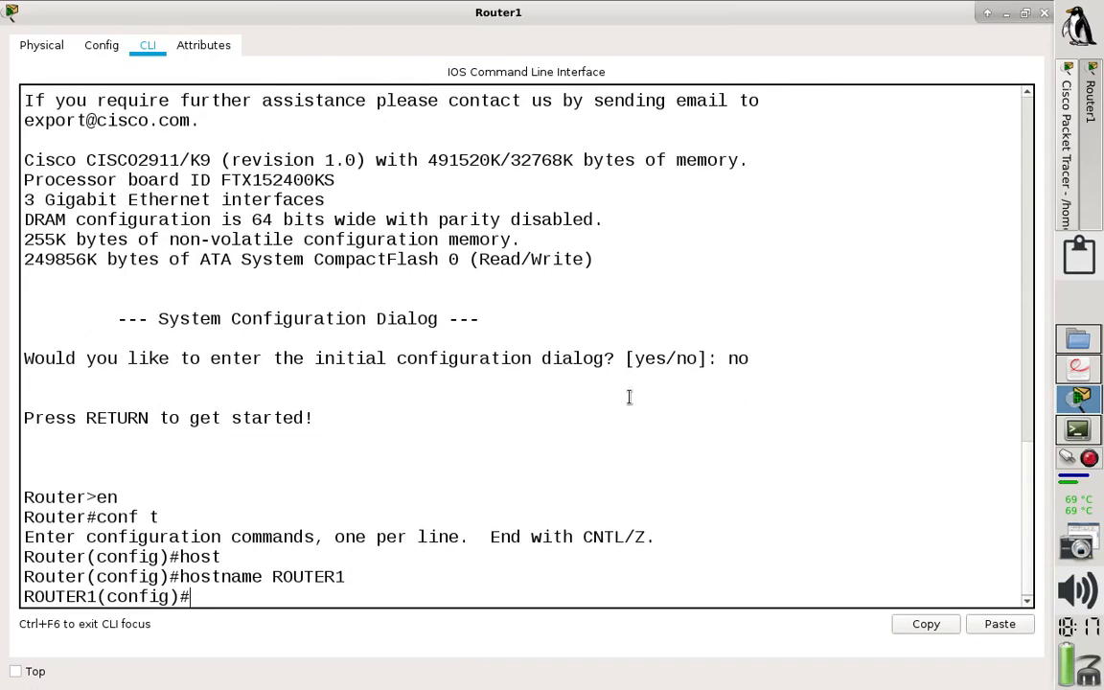
# Assign 192.168.1.252 with mask 255.255.255.0 to interface g0/0, checking the address in the lab worksheet PDF.
pyautogui.write('int g0/0')
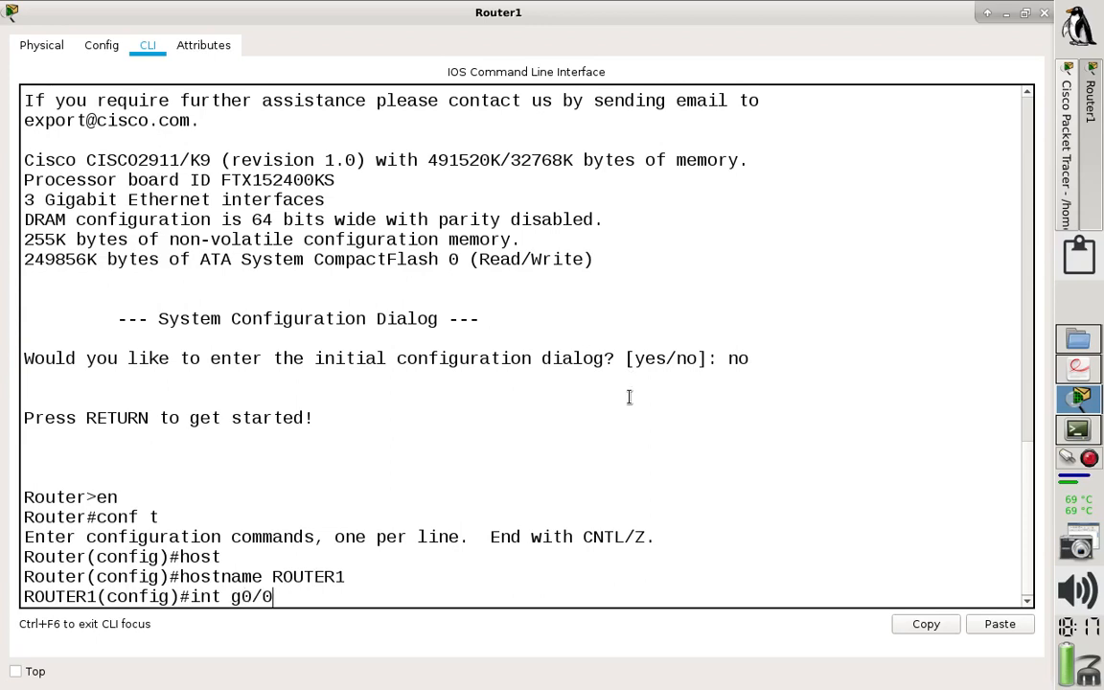
pyautogui.press('Return')
pyautogui.write('ip add 192.1')
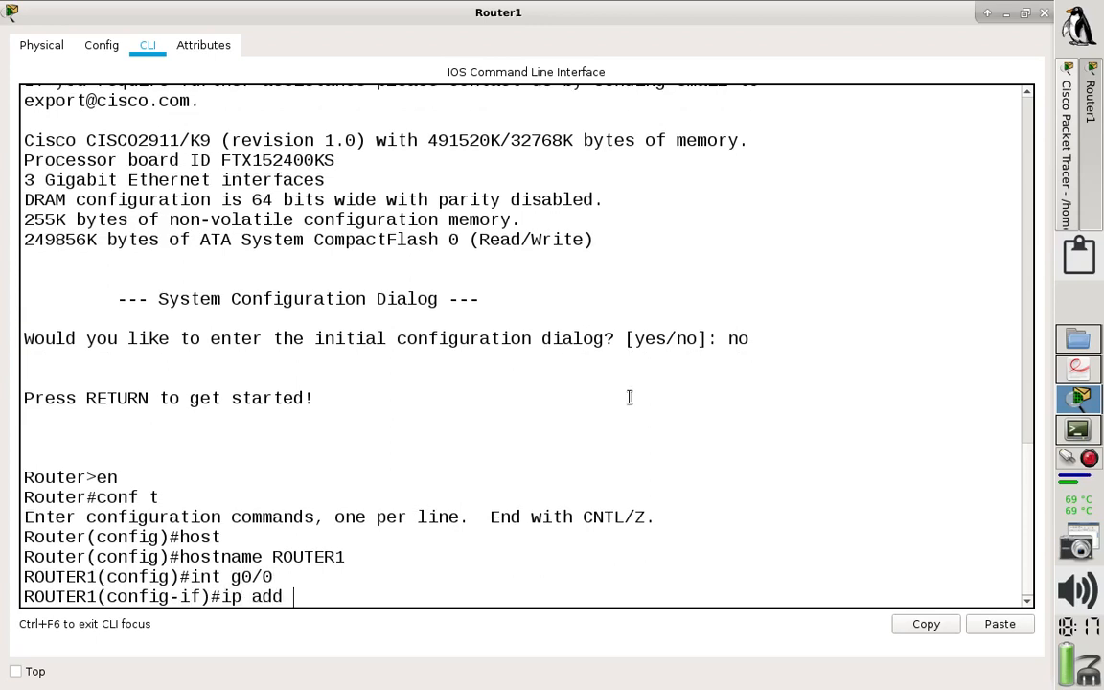
pyautogui.write('8.1')
pyautogui.click(1075, 369)
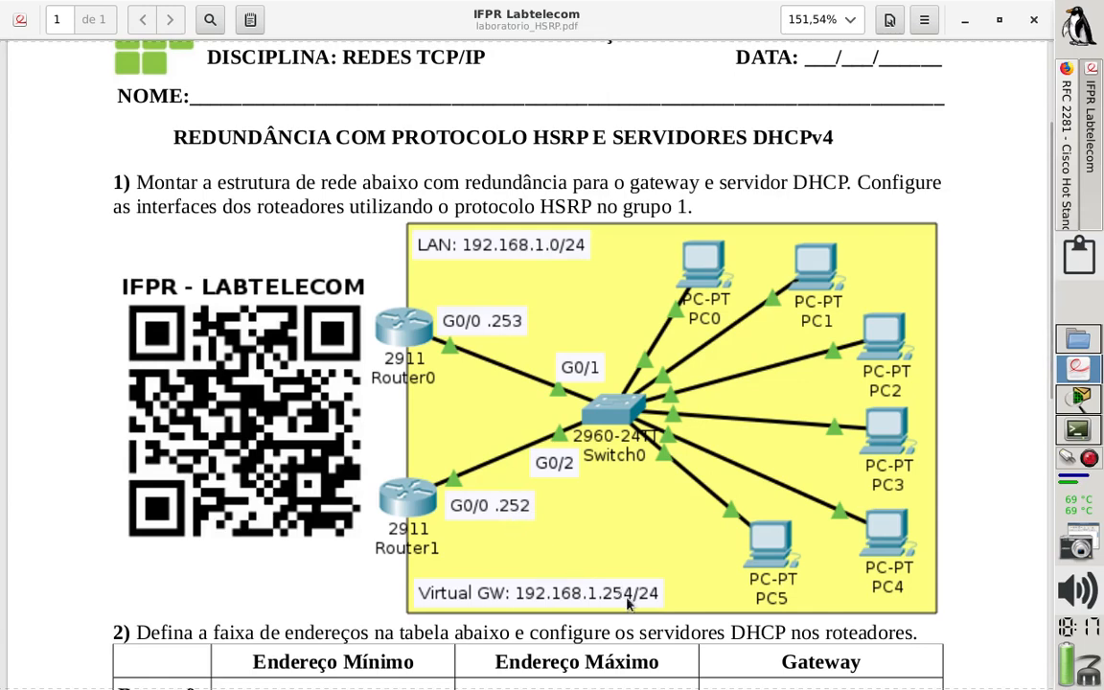
pyautogui.click(1079, 408)
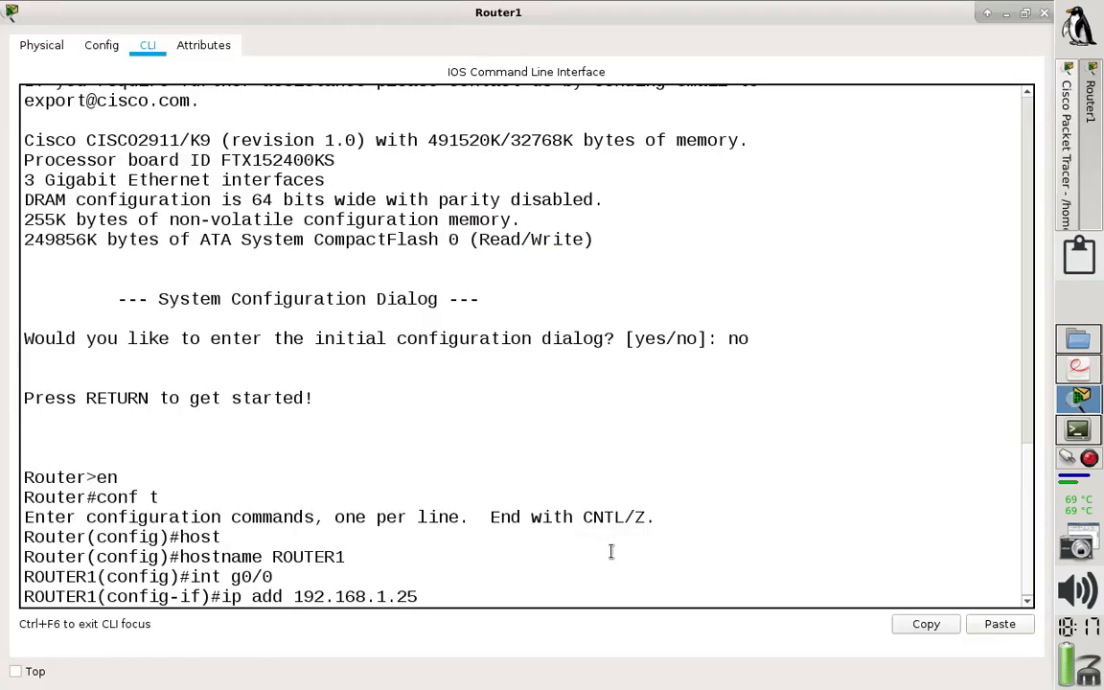
pyautogui.write('2 255.255.255.0')
pyautogui.press('Return')
# Enable HSRP standby group 1 on g0/0 with virtual IP address 192.168.1.254.
pyautogui.write('stand')
pyautogui.write('y')
pyautogui.press('BackSpace')
pyautogui.write('by')
pyautogui.press('BackSpace')
pyautogui.press('BackSpace')
pyautogui.write('d')
pyautogui.press('BackSpace')
pyautogui.write('by 1 ip')
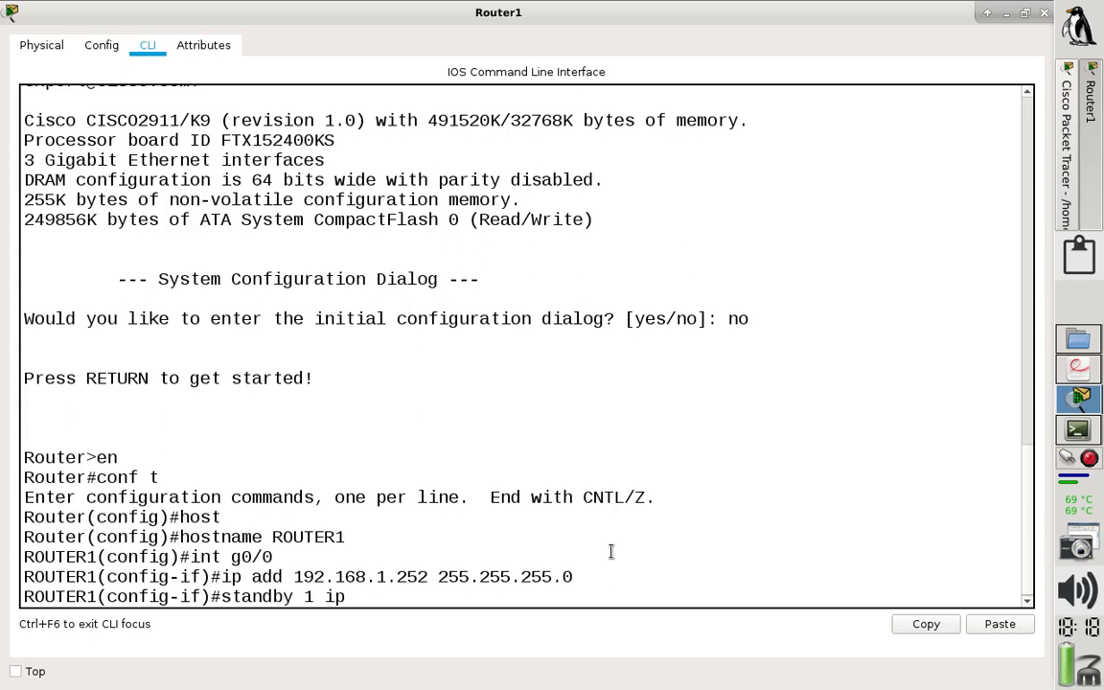
pyautogui.write(' 192.168.1.254')
pyautogui.press('Return')
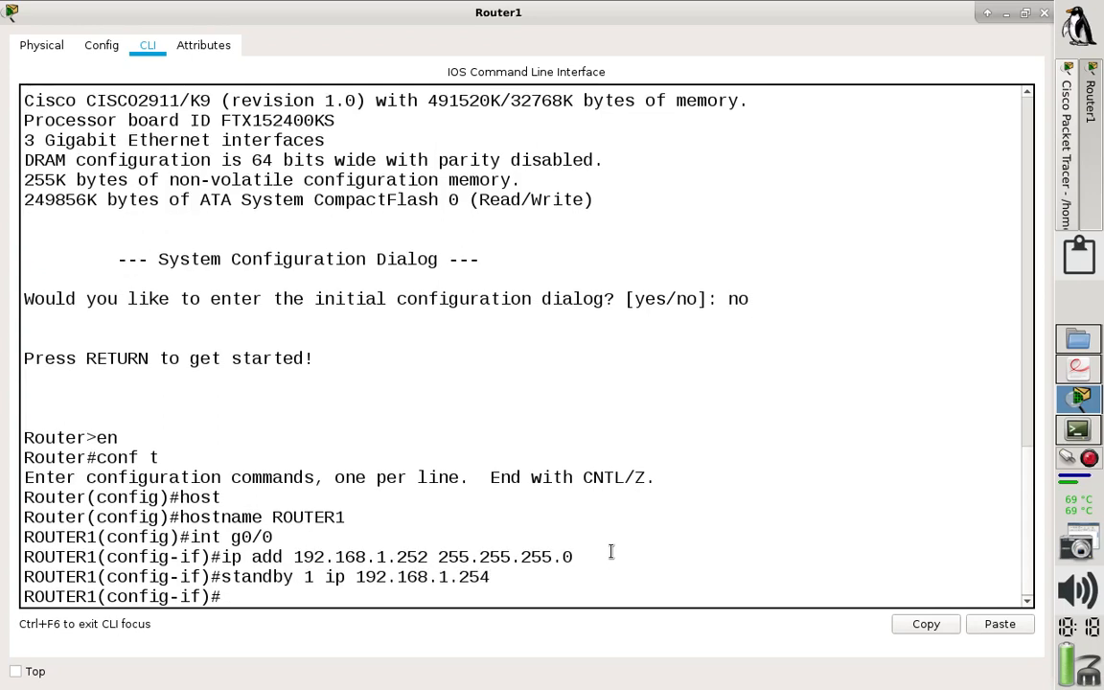
# Set the standby protocol on ROUTER1's g0/0 interface to version 2.
pyautogui.write('sta')
pyautogui.press('Tab')
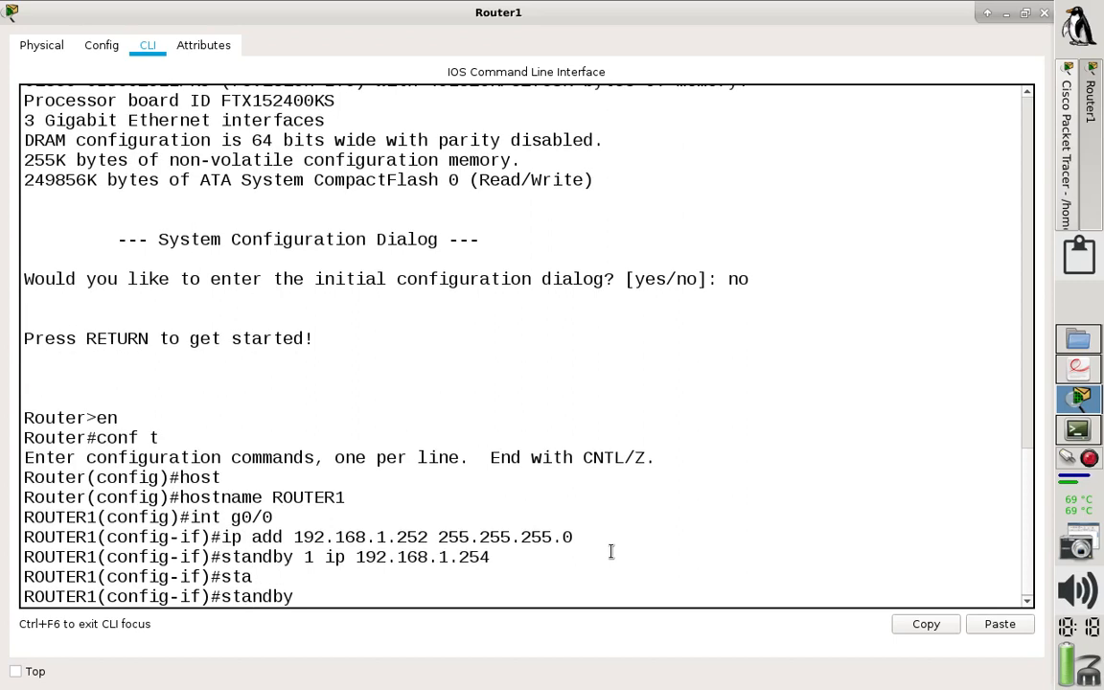
pyautogui.write('ver')
pyautogui.press('Tab')
pyautogui.write('2')
pyautogui.press('Return')
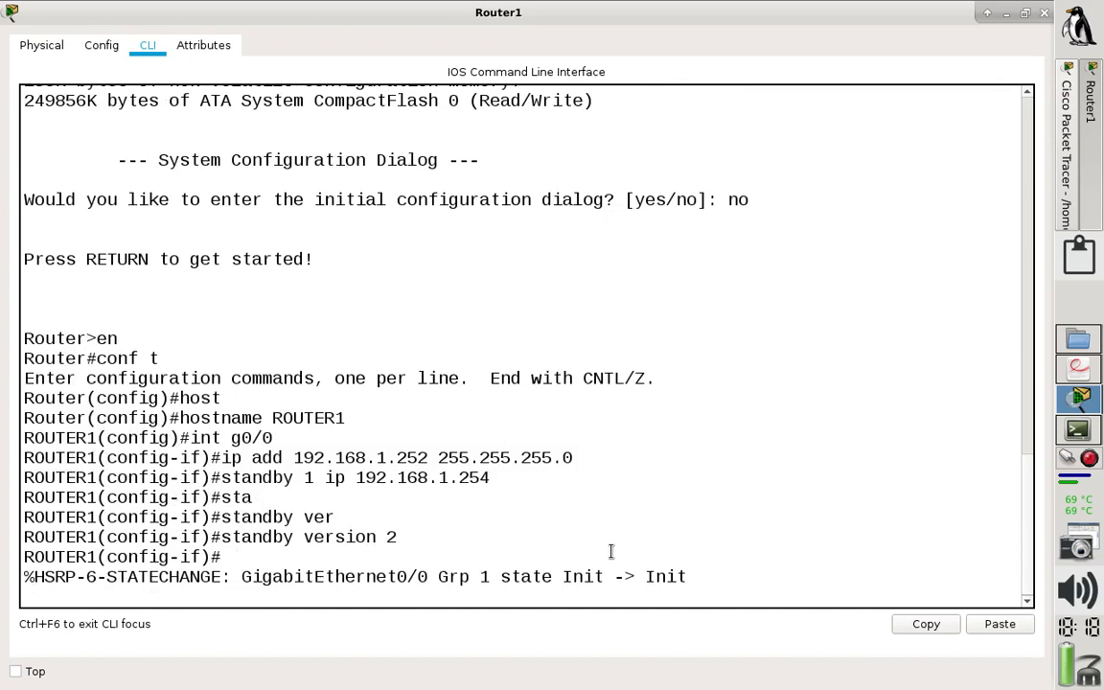
pyautogui.press('Return')
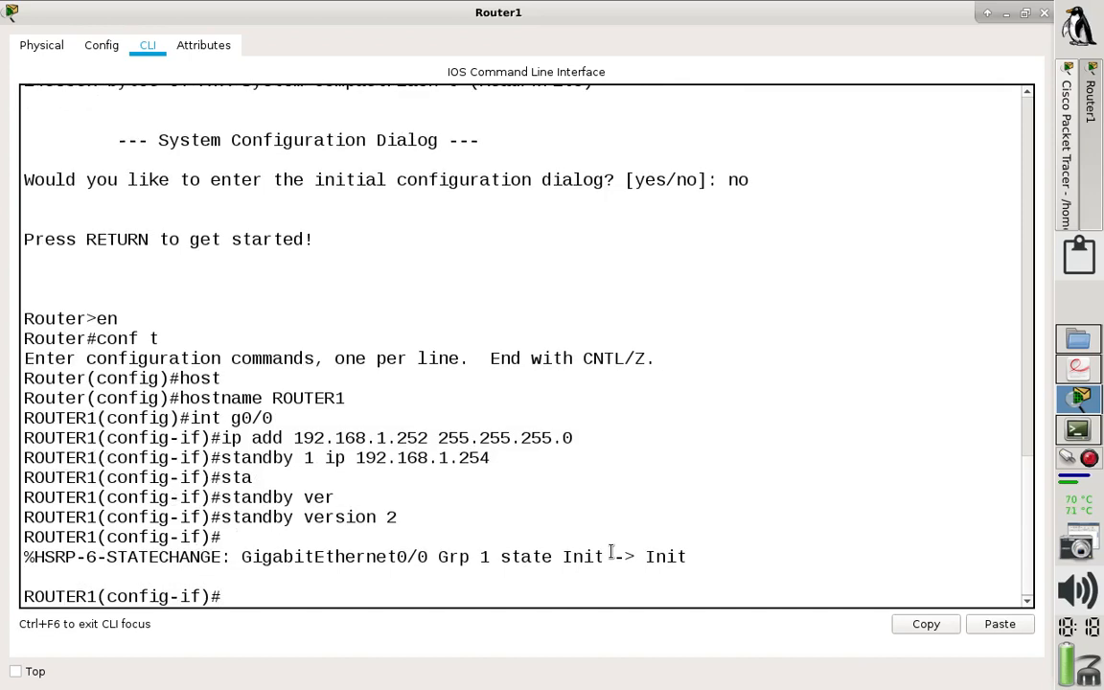
# Bring ROUTER1's g0/0 interface up with no shut.
pyautogui.write('no shut')
pyautogui.press('Return')
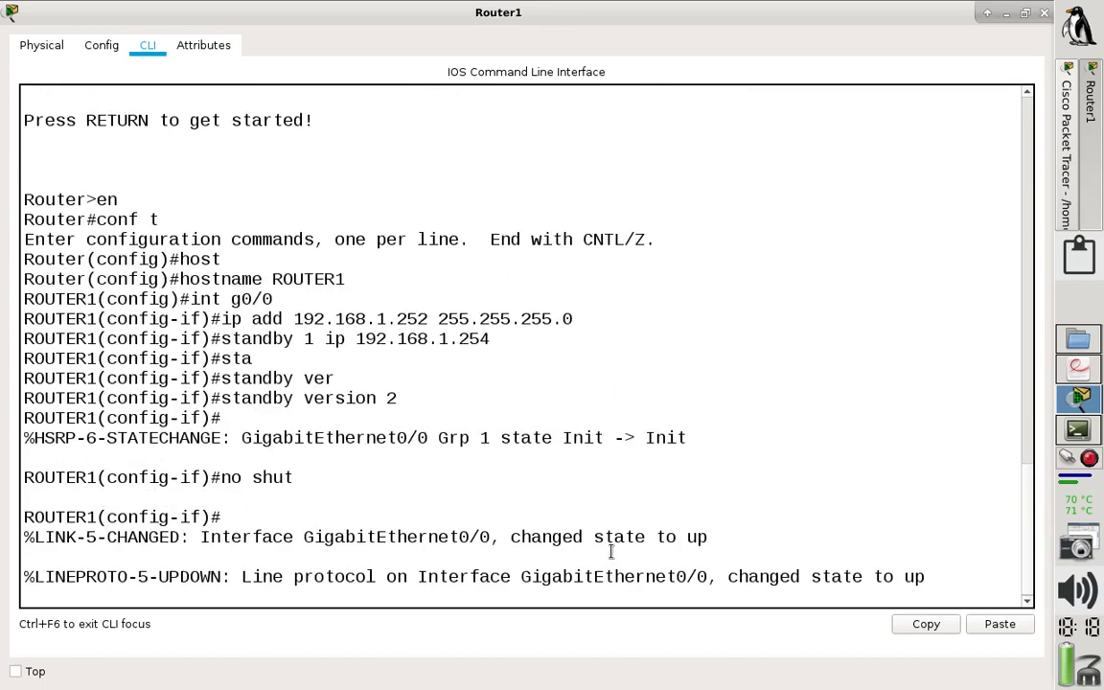
pyautogui.press('Return')
# Leave configuration mode with end and save ROUTER1's configuration with wr.
pyautogui.write('end')
pyautogui.press('Return')
pyautogui.press('Return')
pyautogui.write('w')
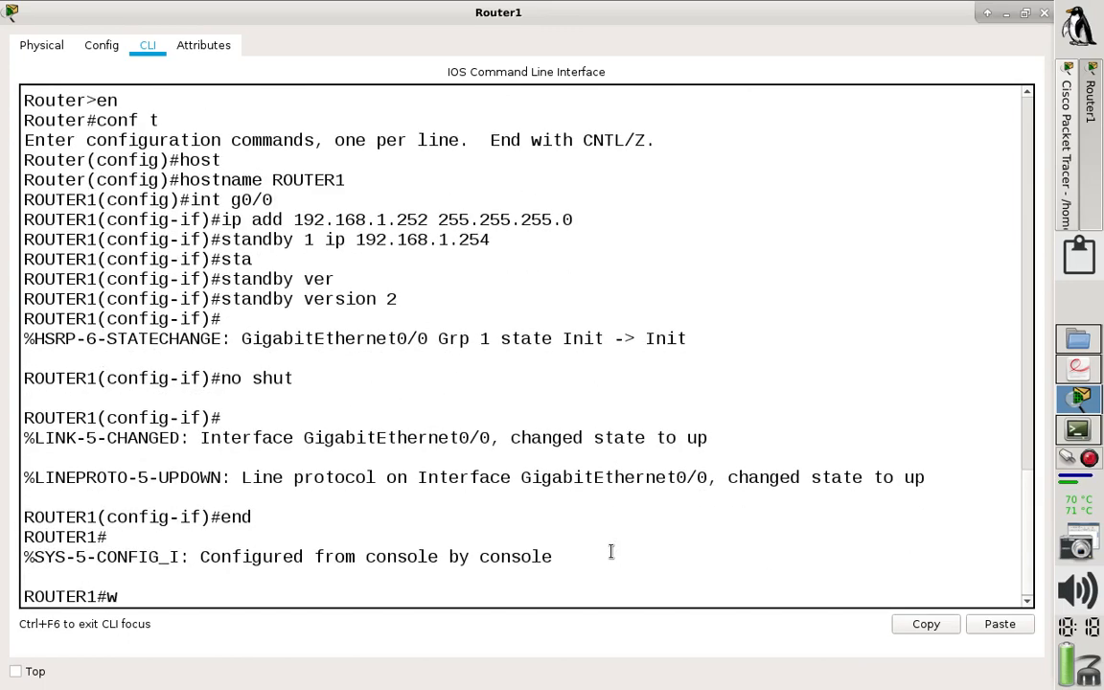
pyautogui.write('r')
pyautogui.press('Return')
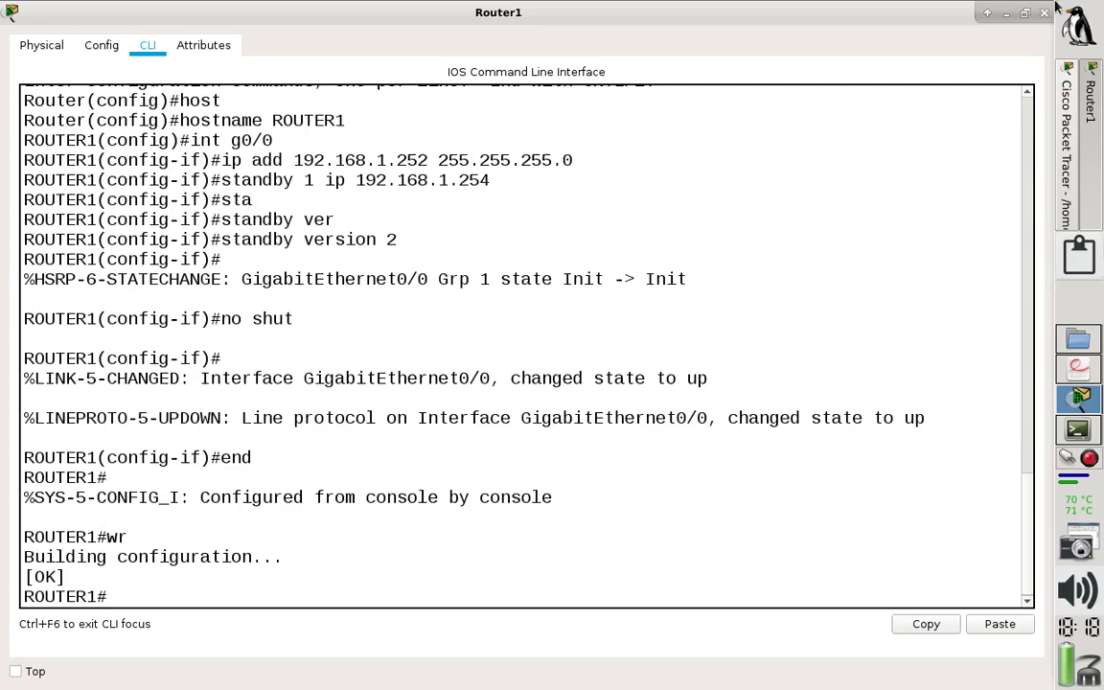
# Return to the network topology and open Router0's command line in a maximized window.
pyautogui.click(987, 14)
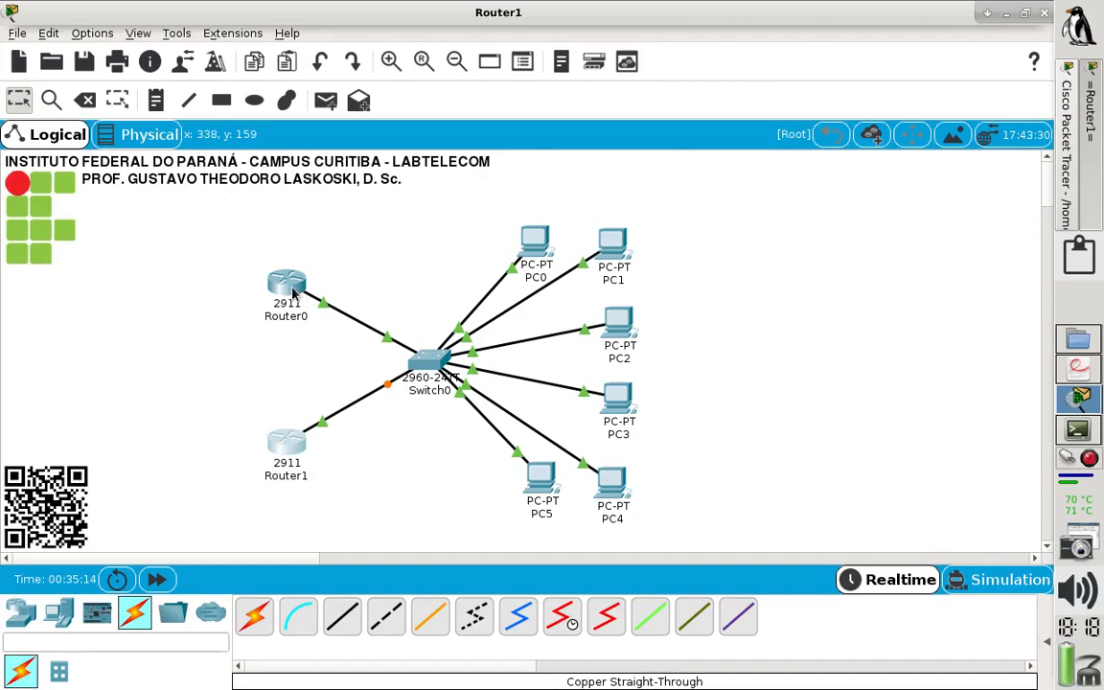
pyautogui.click(987, 13)
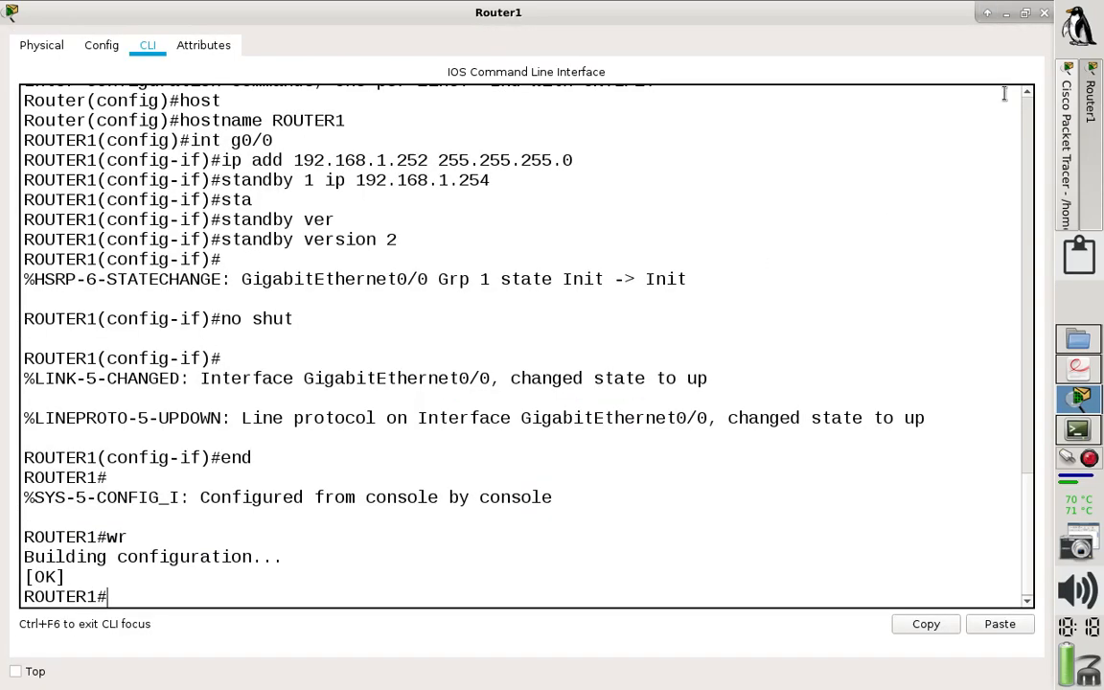
pyautogui.click(1078, 142)
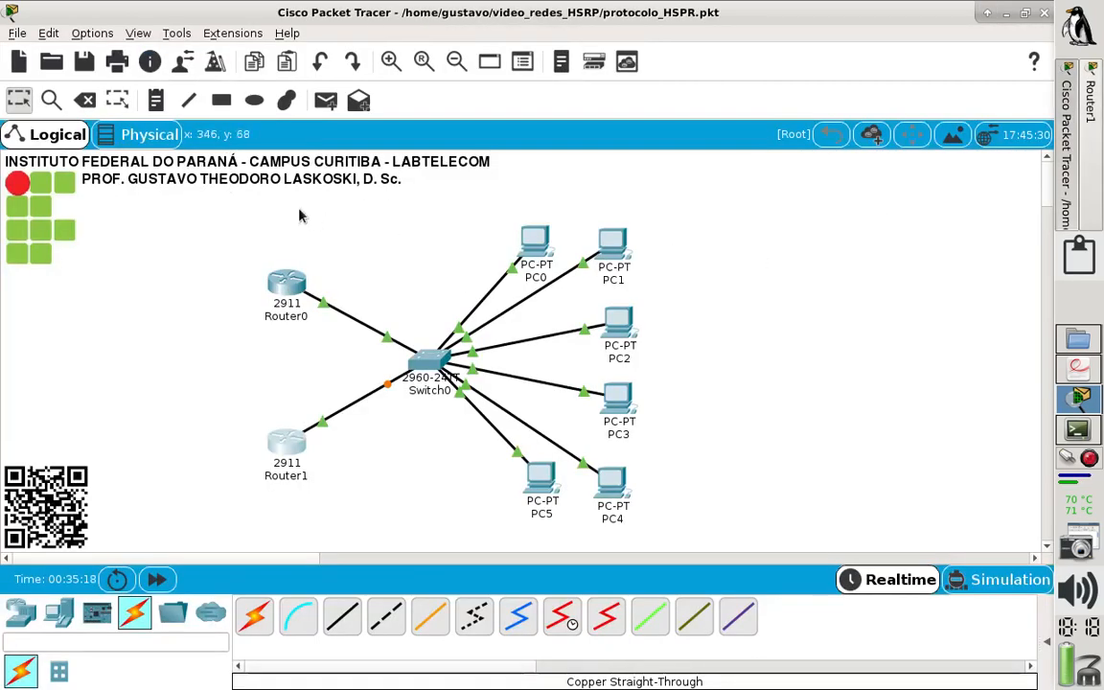
pyautogui.click(291, 284)
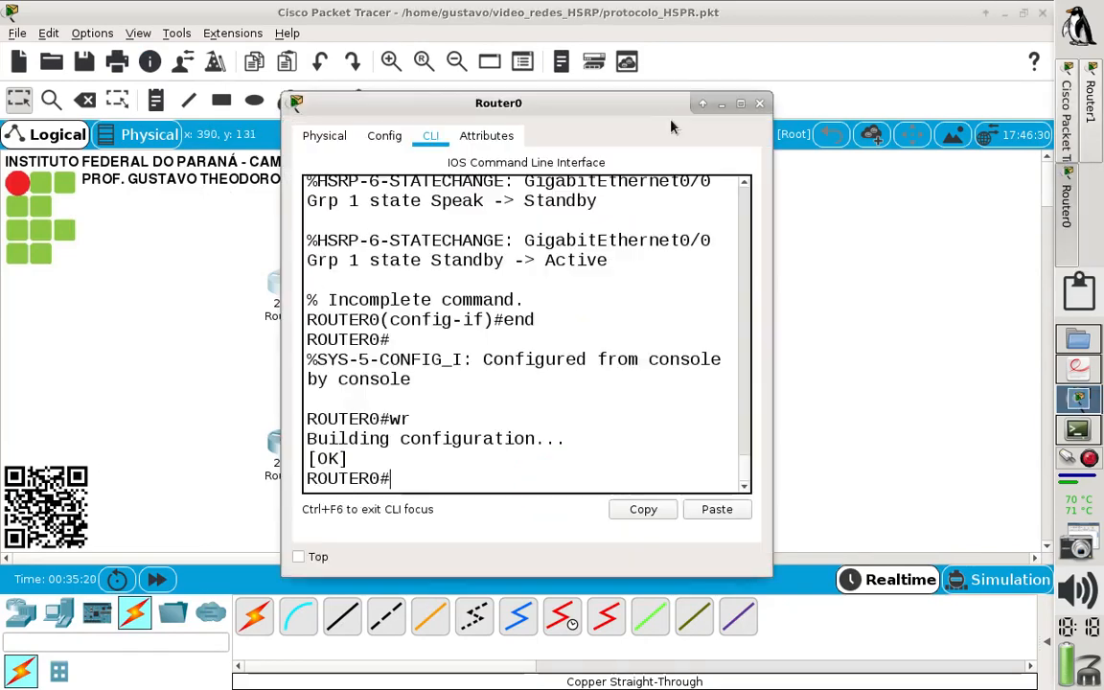
pyautogui.doubleClick(743, 105)
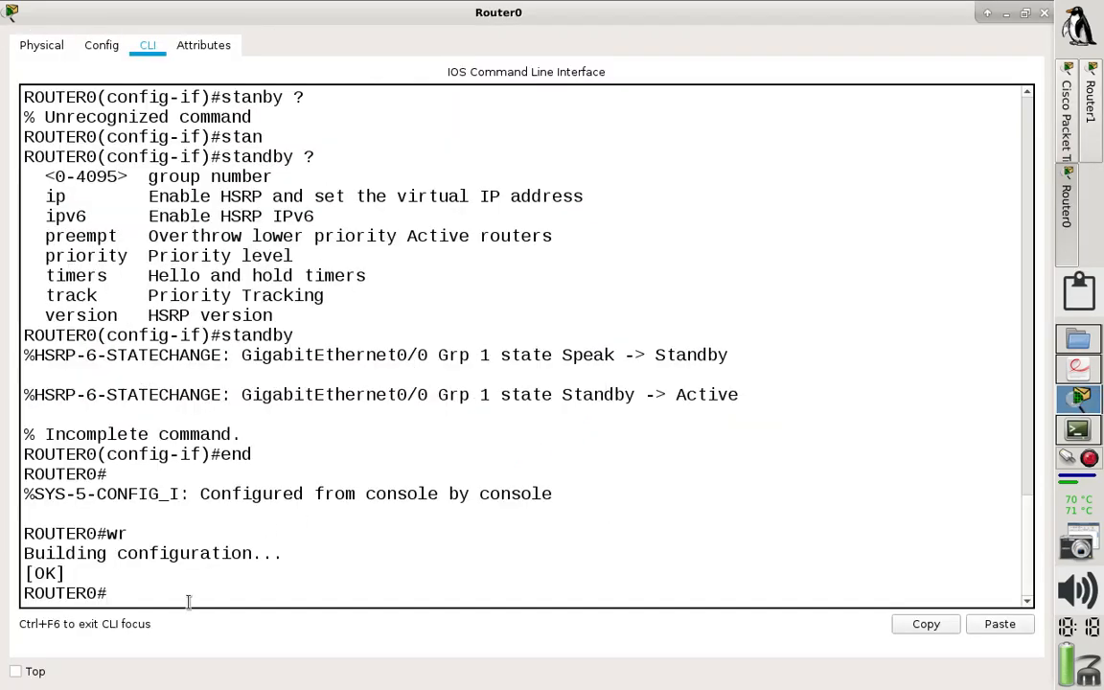
# Run sh standby on ROUTER0 and examine the group, version, priority and state of its HSRP interface.
pyautogui.moveTo(142, 591); pyautogui.dragTo(20, 573)
pyautogui.click(163, 581)
pyautogui.write('sh st')
pyautogui.press('Tab')
pyautogui.write('andby')
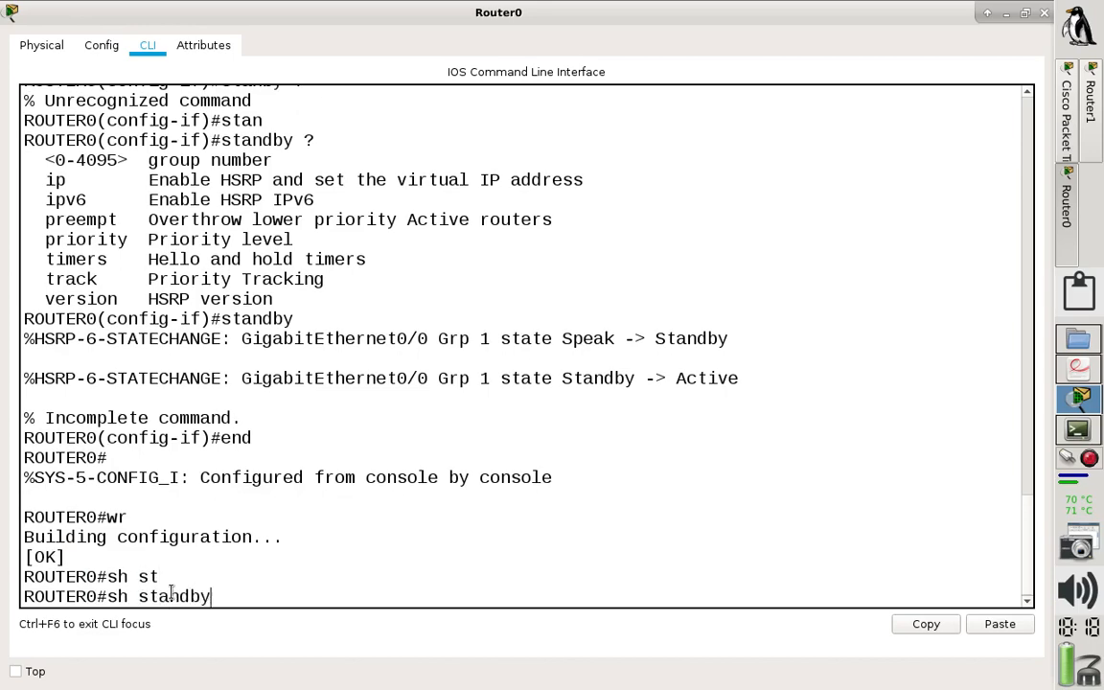
pyautogui.press('Tab')
pyautogui.press('Return')
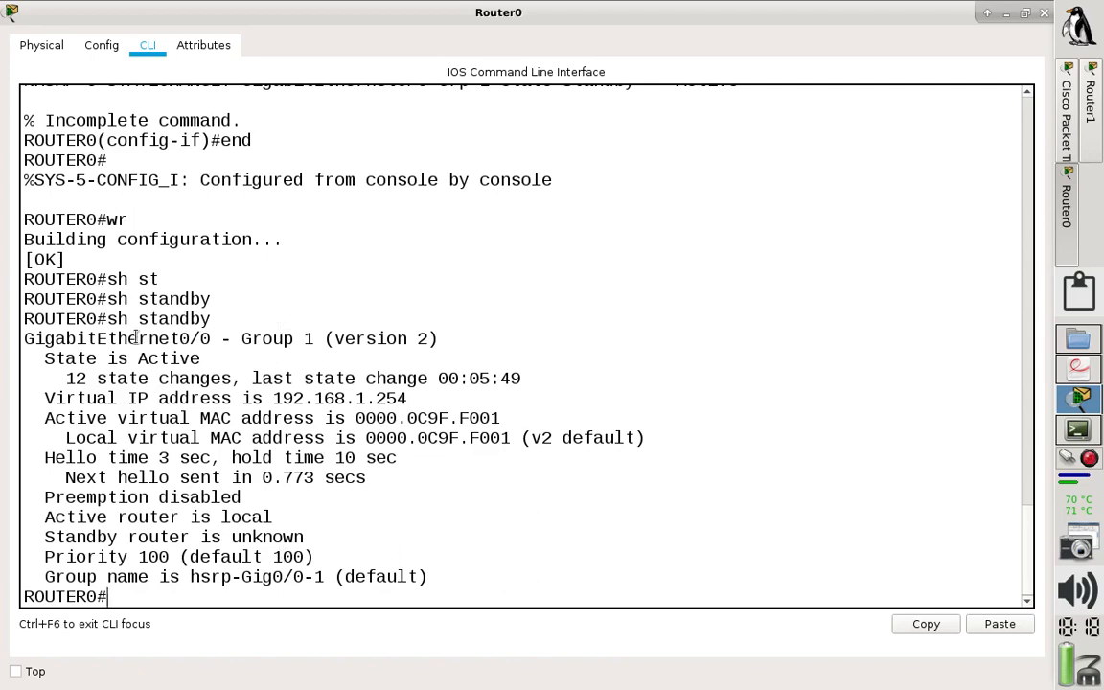
pyautogui.moveTo(148, 330); pyautogui.dragTo(460, 334)
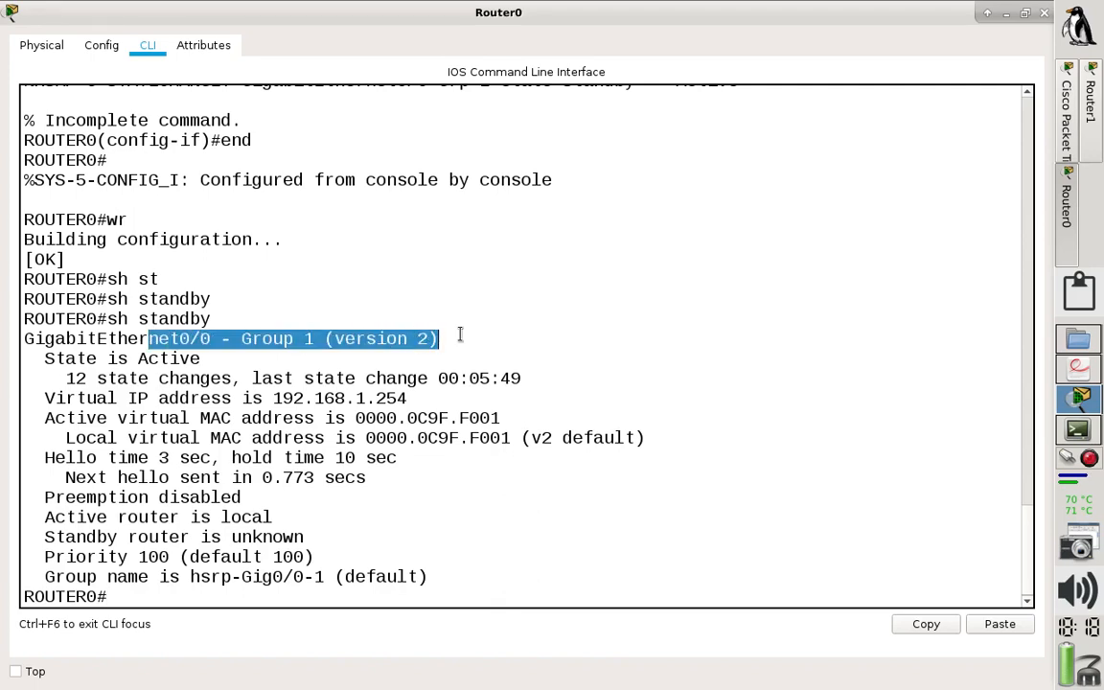
pyautogui.moveTo(37, 557); pyautogui.dragTo(354, 558)
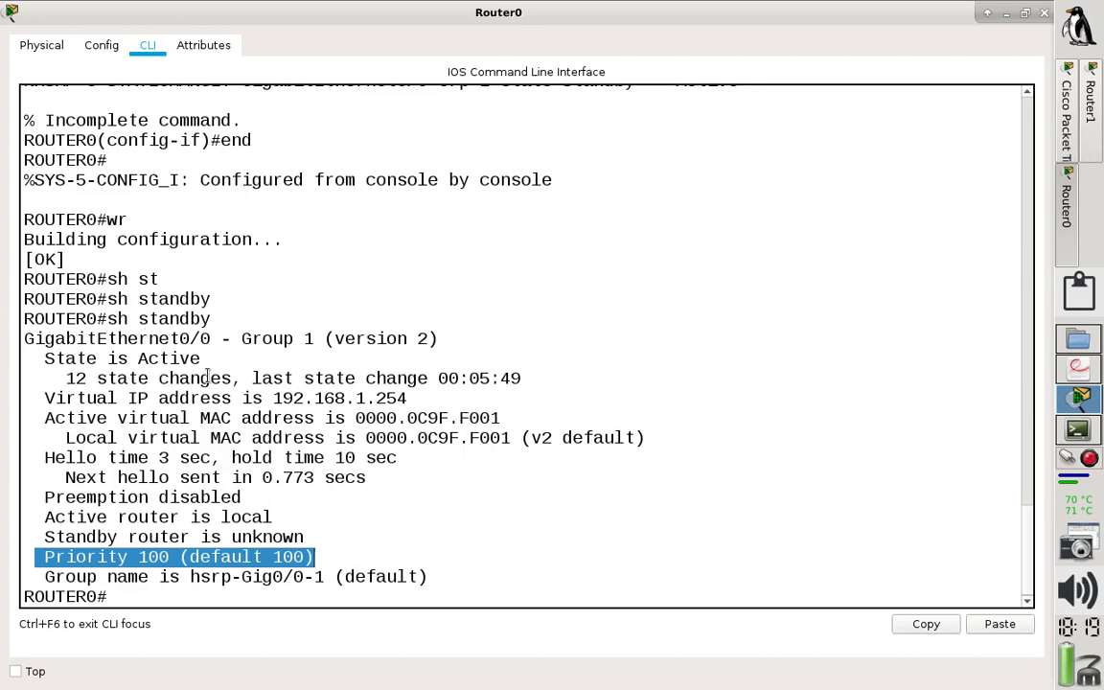
pyautogui.moveTo(209, 377); pyautogui.dragTo(2, 325)
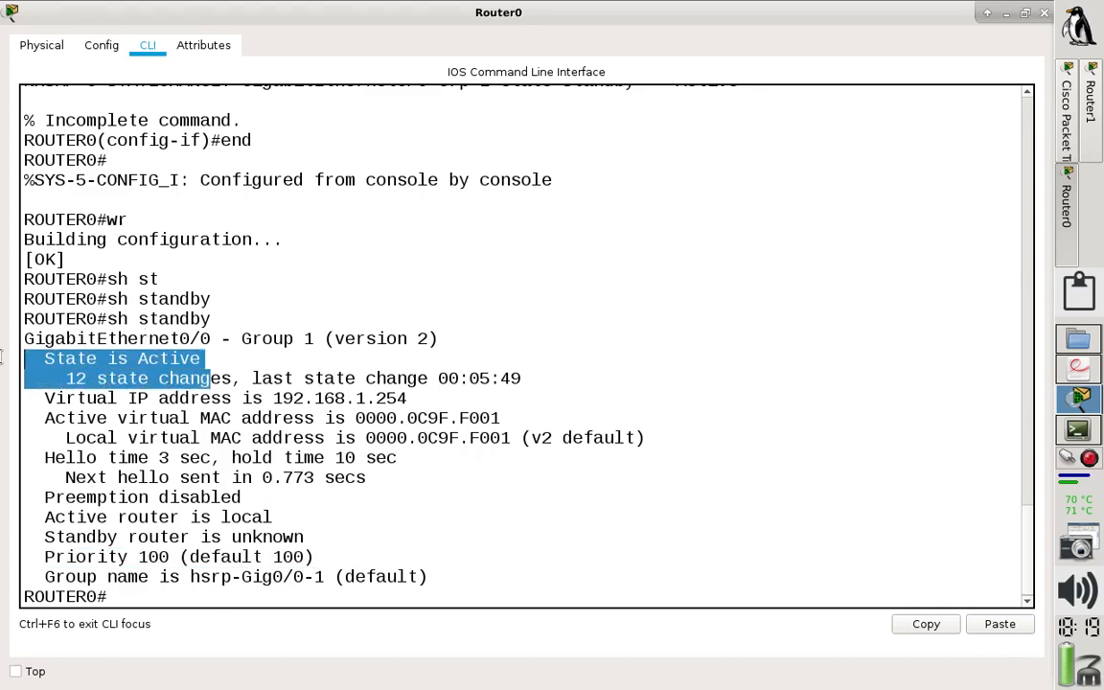
# Display ROUTER0's running configuration with sh running-config and examine the address and standby lines of GigabitEthernet0/0.
pyautogui.click(182, 602)
pyautogui.write('sh run')
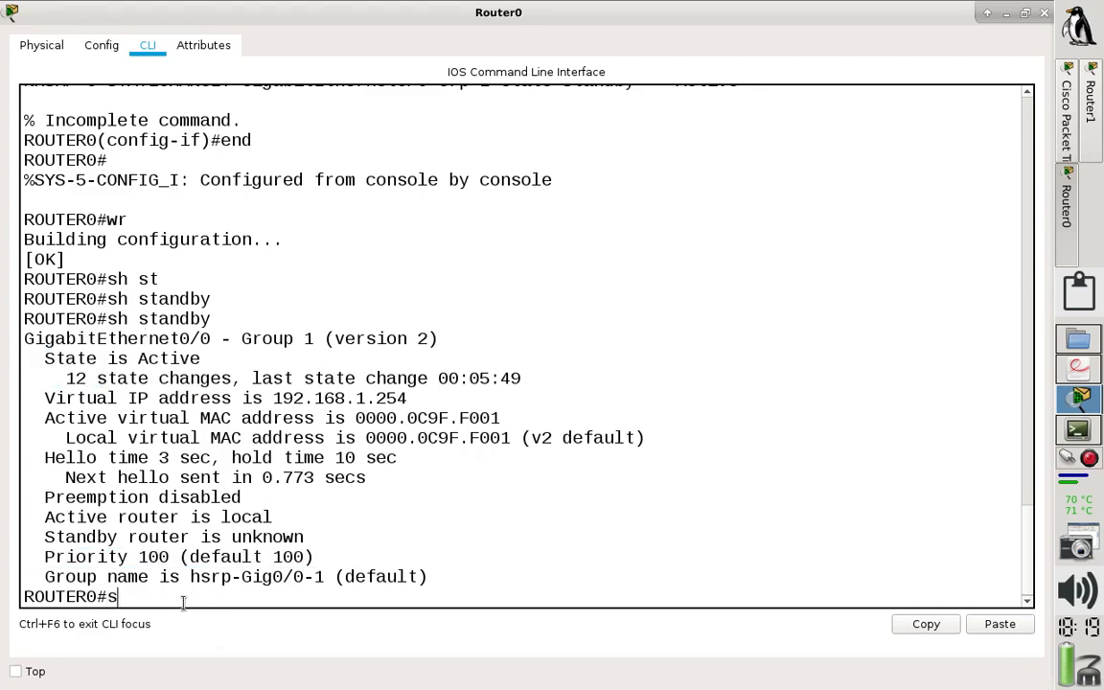
pyautogui.press('Tab')
pyautogui.press('Return')
pyautogui.press('Return')
pyautogui.press('Return')
pyautogui.press('Return')
pyautogui.press('Return')
pyautogui.press('Return')
pyautogui.press('Return')
pyautogui.press('Return')
pyautogui.press('Return')
pyautogui.press('Return')
pyautogui.press('Return')
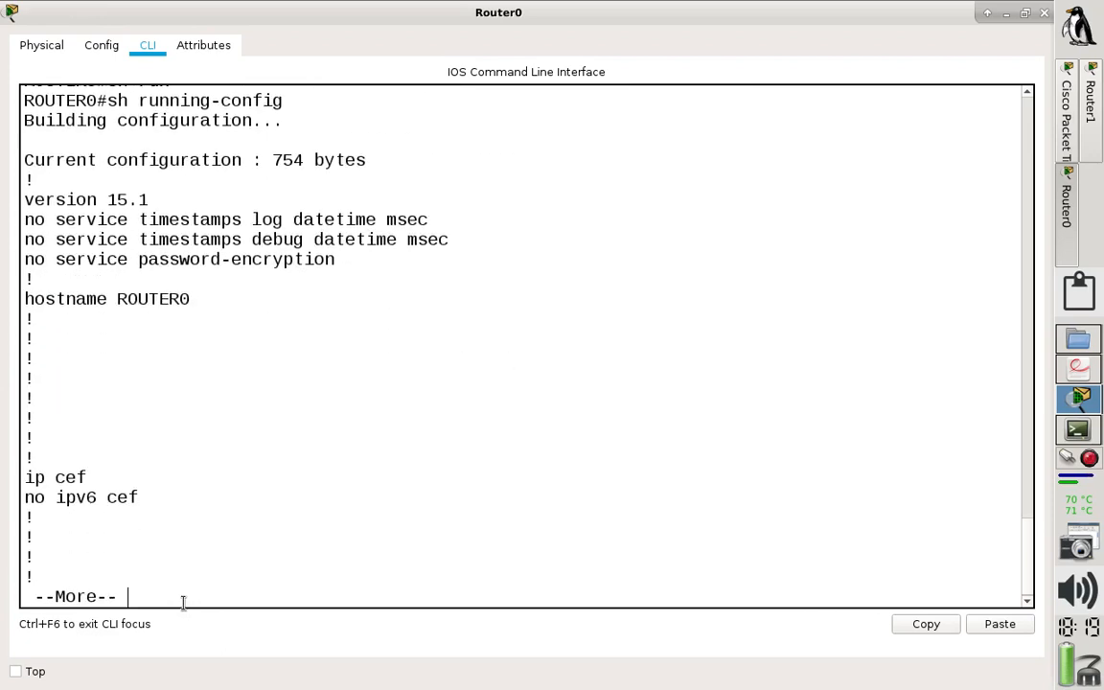
pyautogui.press('Return')
pyautogui.press('Return')
pyautogui.press('Return')
pyautogui.press('Return')
pyautogui.press('Return')
pyautogui.press('Return')
pyautogui.press('Return')
pyautogui.press('Return')
pyautogui.press('Return')
pyautogui.press('Return')
pyautogui.press('Return')
pyautogui.press('Return')
pyautogui.press('Return')
pyautogui.press('Return')
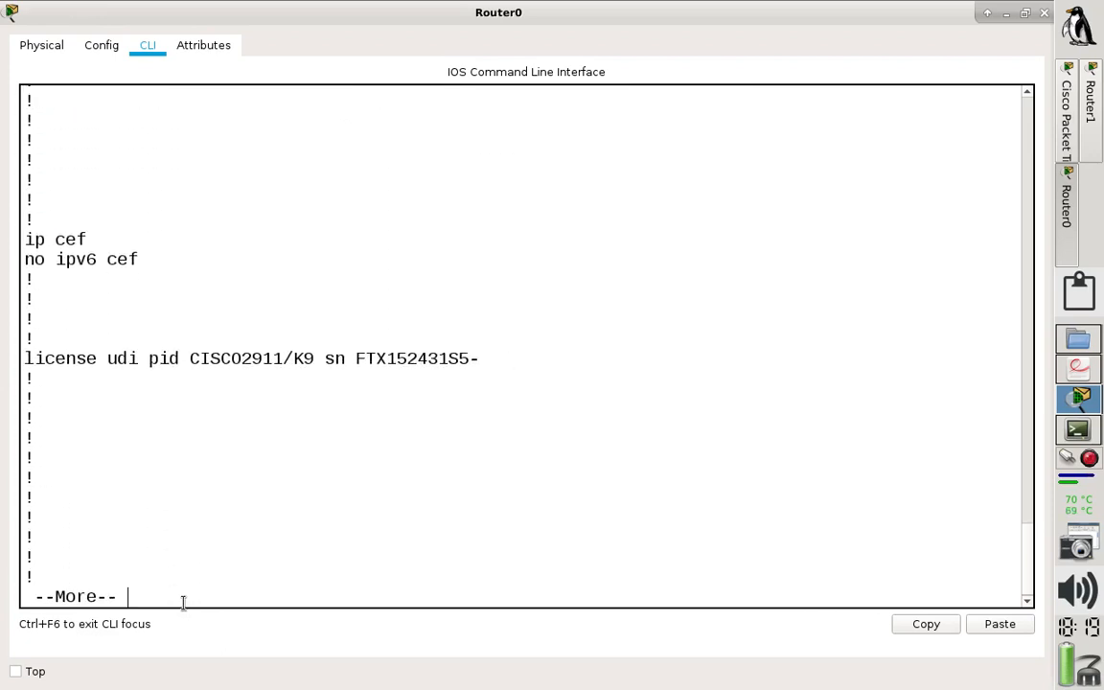
pyautogui.press('Return')
pyautogui.press('Return')
pyautogui.press('Return')
pyautogui.press('Return')
pyautogui.press('Return')
pyautogui.press('Return')
pyautogui.press('Return')
pyautogui.press('Return')
pyautogui.press('Return')
pyautogui.press('Return')
pyautogui.press('Return')
pyautogui.press('Return')
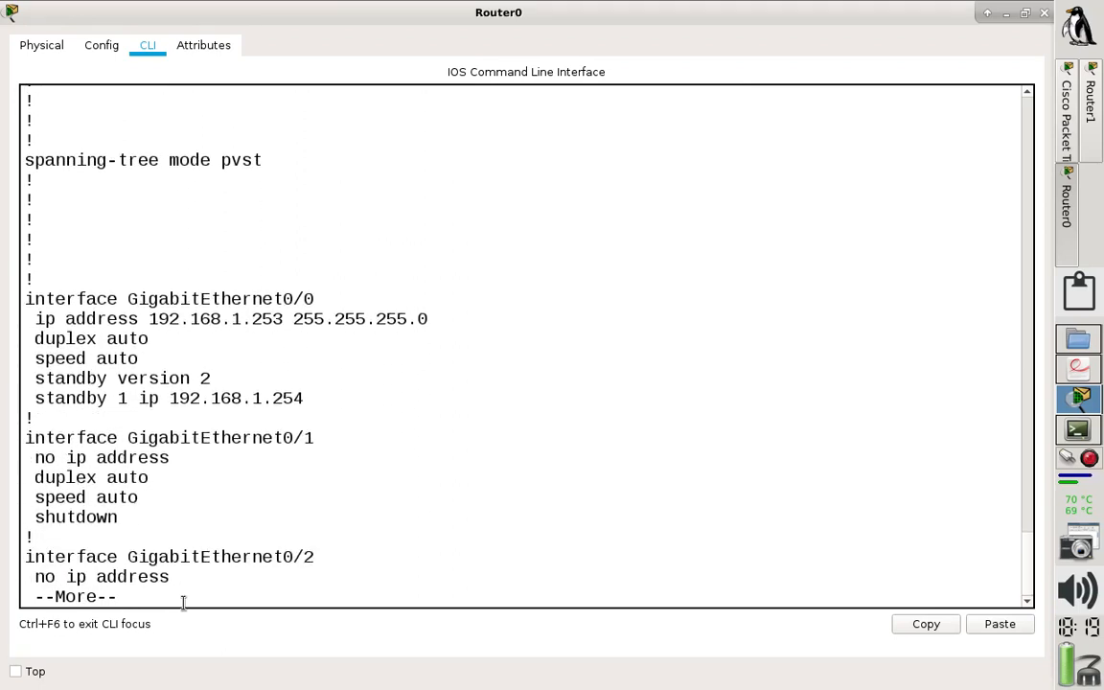
pyautogui.moveTo(305, 397); pyautogui.dragTo(26, 328)
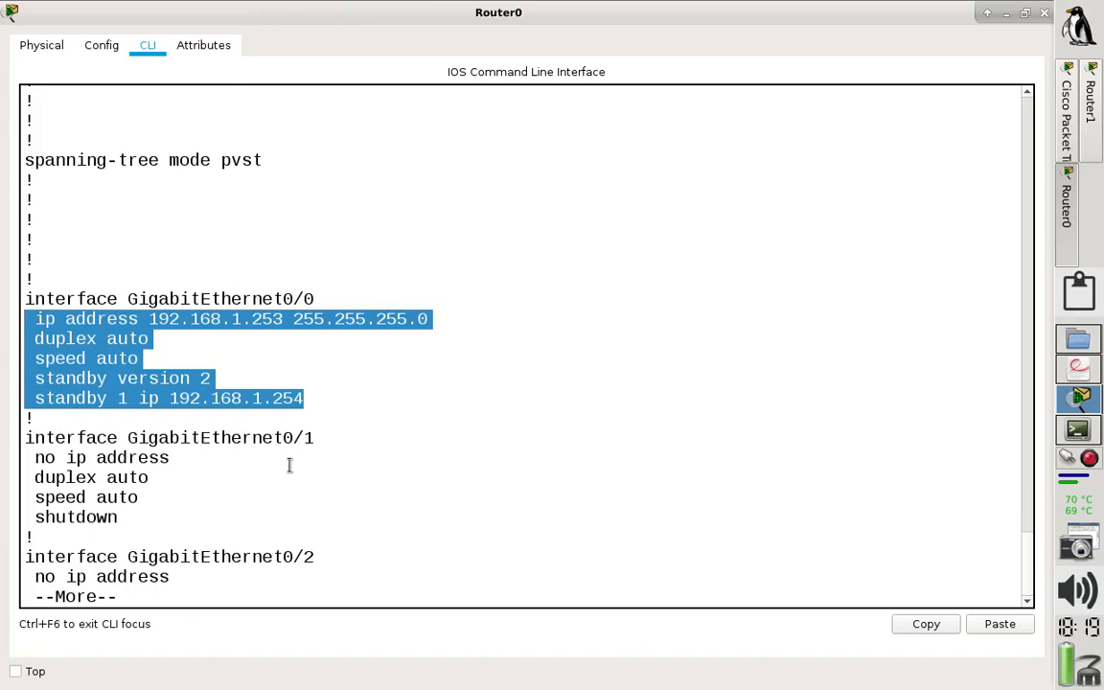
pyautogui.press('Return')
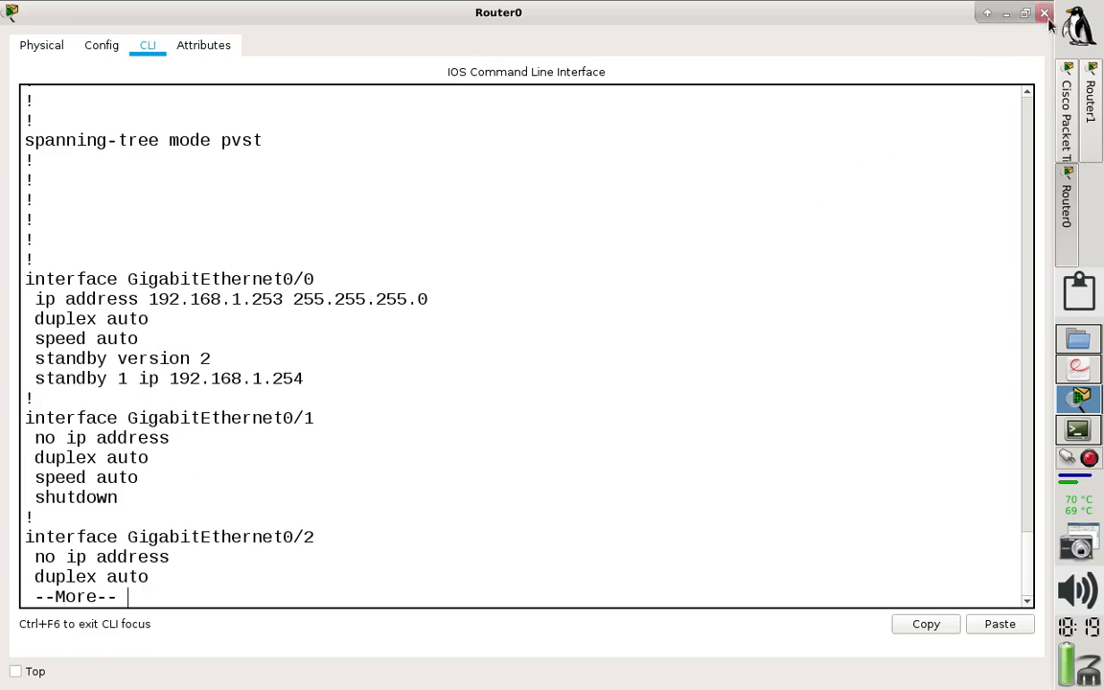
# Switch to Router1's command line and examine its HSRP state change messages for group 1.
pyautogui.click(1099, 112)
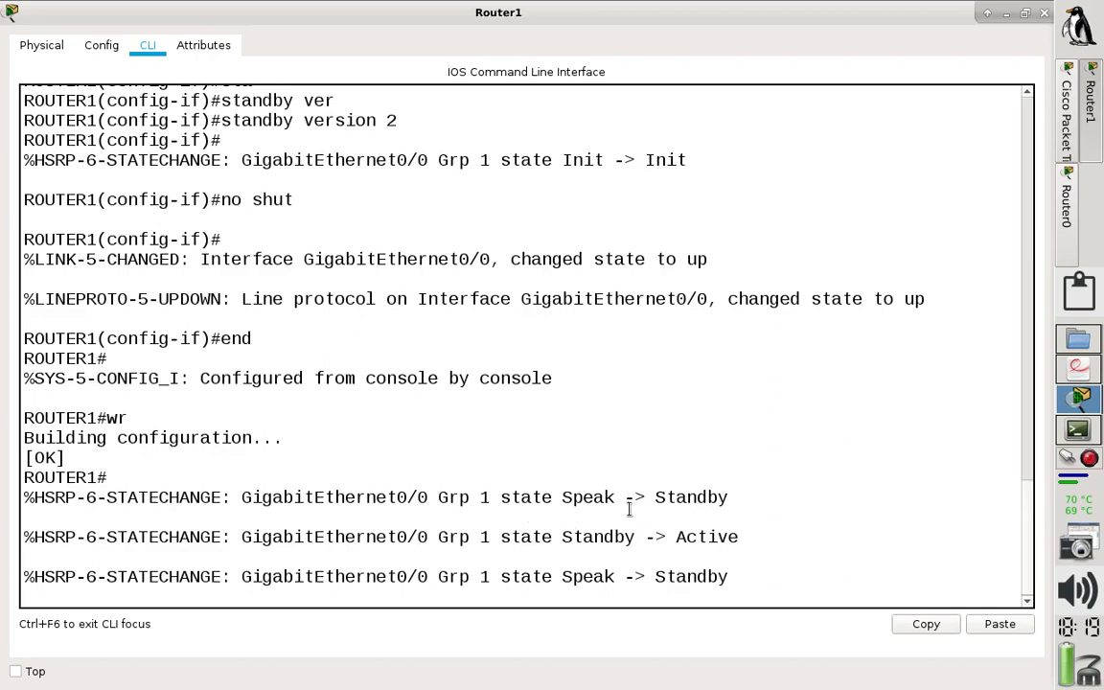
pyautogui.moveTo(654, 499); pyautogui.dragTo(439, 537)
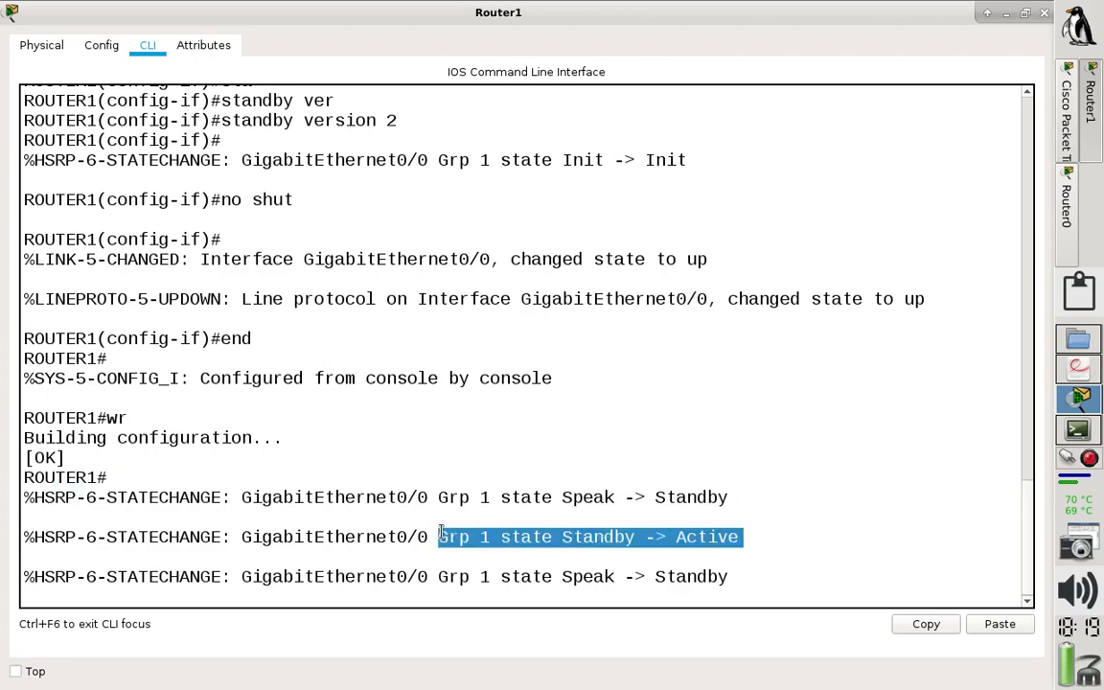
pyautogui.click(606, 595)
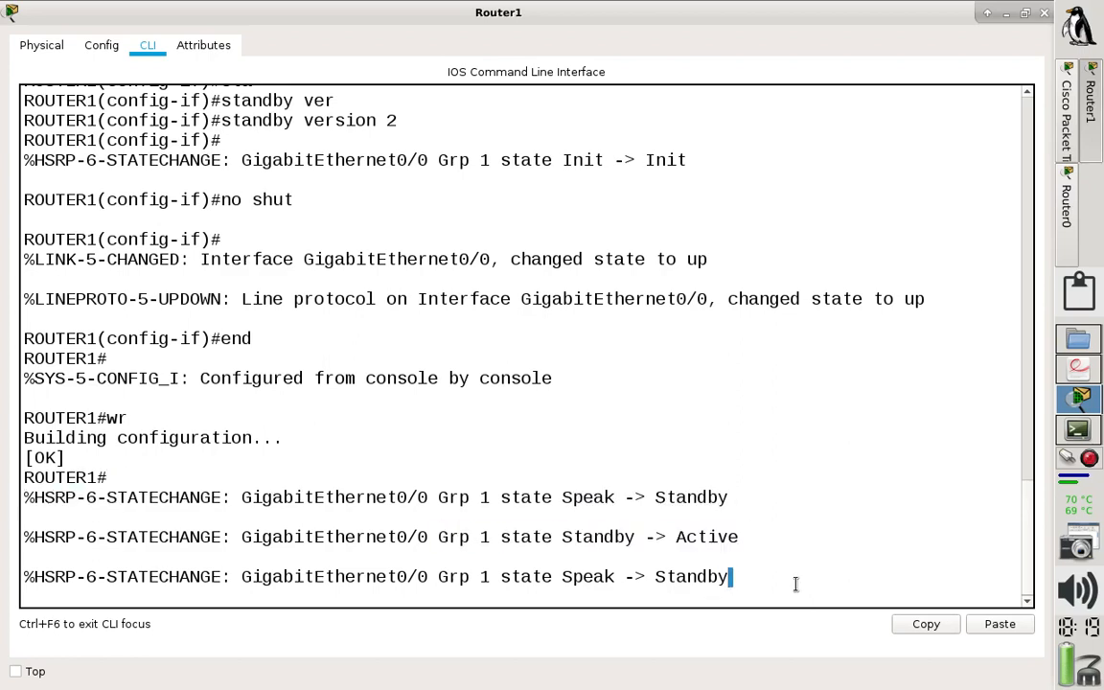
pyautogui.press('Return')
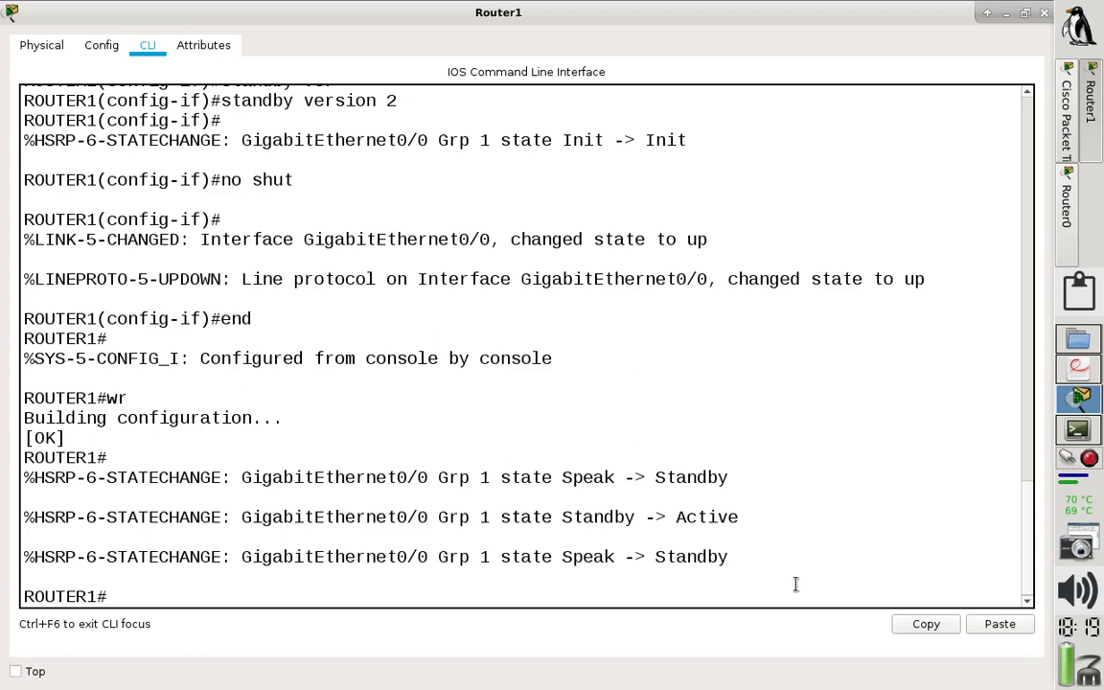
# Run sh standby on ROUTER1 and examine its HSRP state, standby router, priority and group name.
pyautogui.write('sh i')
pyautogui.press('BackSpace')
pyautogui.write('st')
pyautogui.press('Tab')
pyautogui.write('an')
pyautogui.press('Tab')
pyautogui.press('Return')
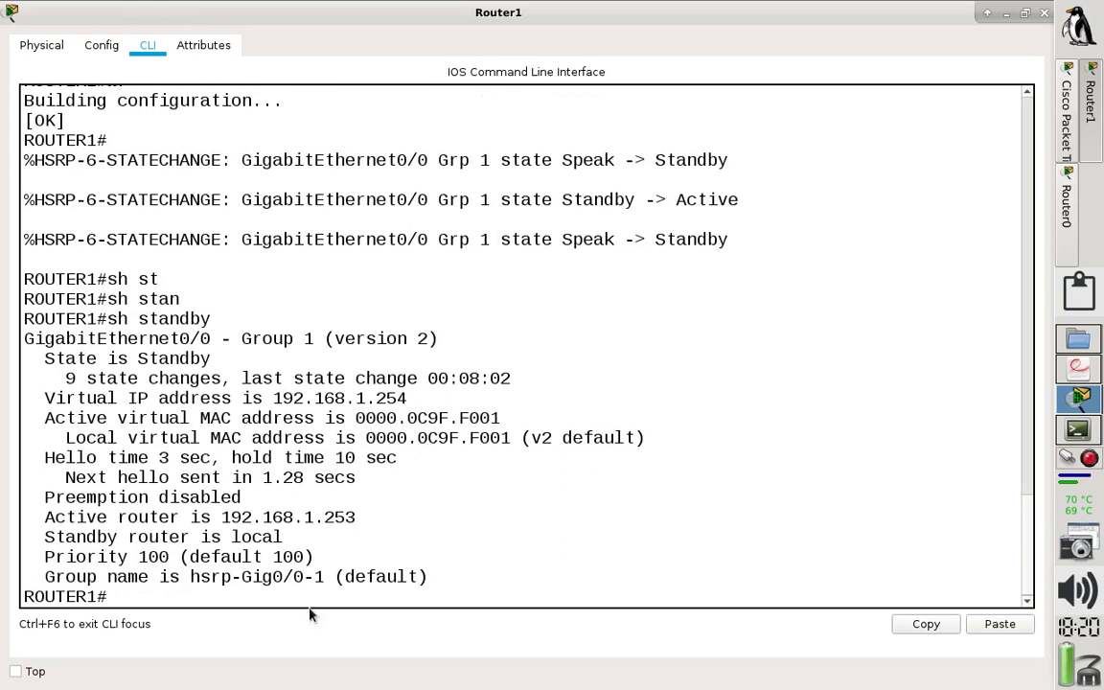
pyautogui.moveTo(211, 359); pyautogui.dragTo(2, 360)
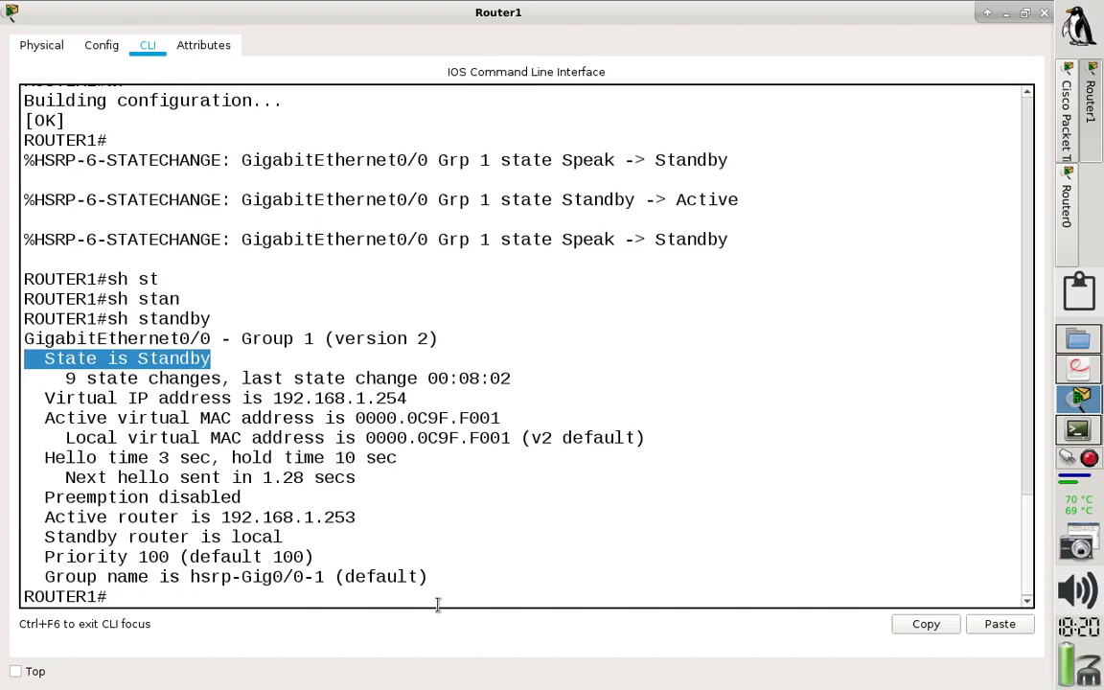
pyautogui.click(462, 579)
pyautogui.moveTo(462, 579); pyautogui.dragTo(26, 538)
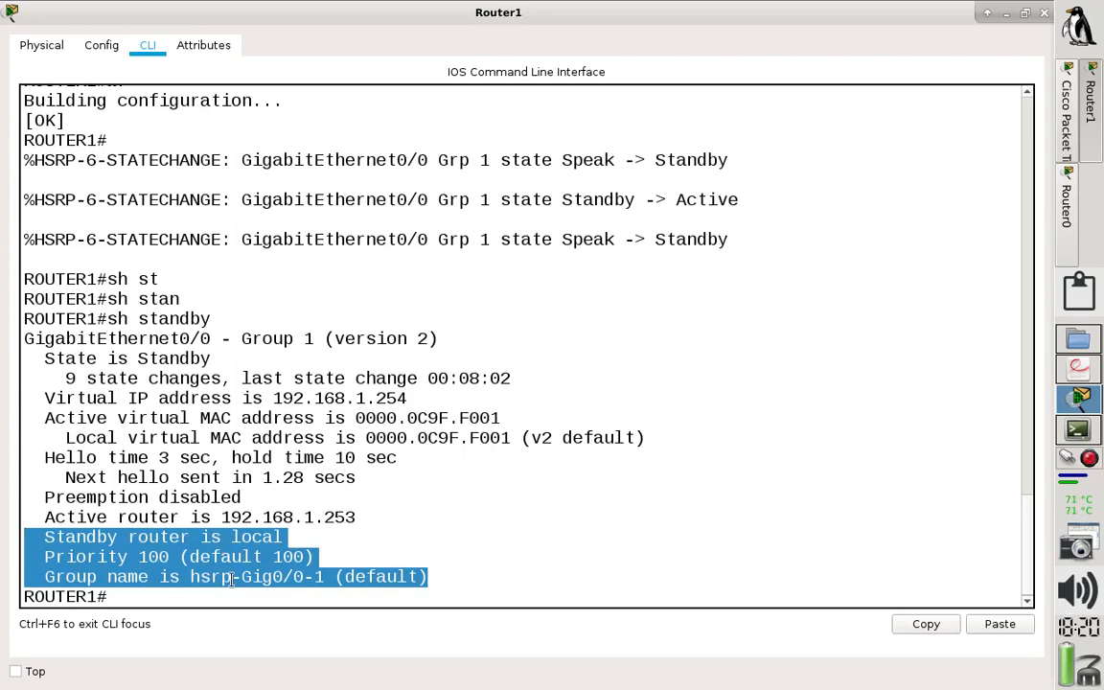
# Display ROUTER1's running configuration with sh running-config, examine the address and standby lines of GigabitEthernet0/0, and end the listing.
pyautogui.click(186, 601)
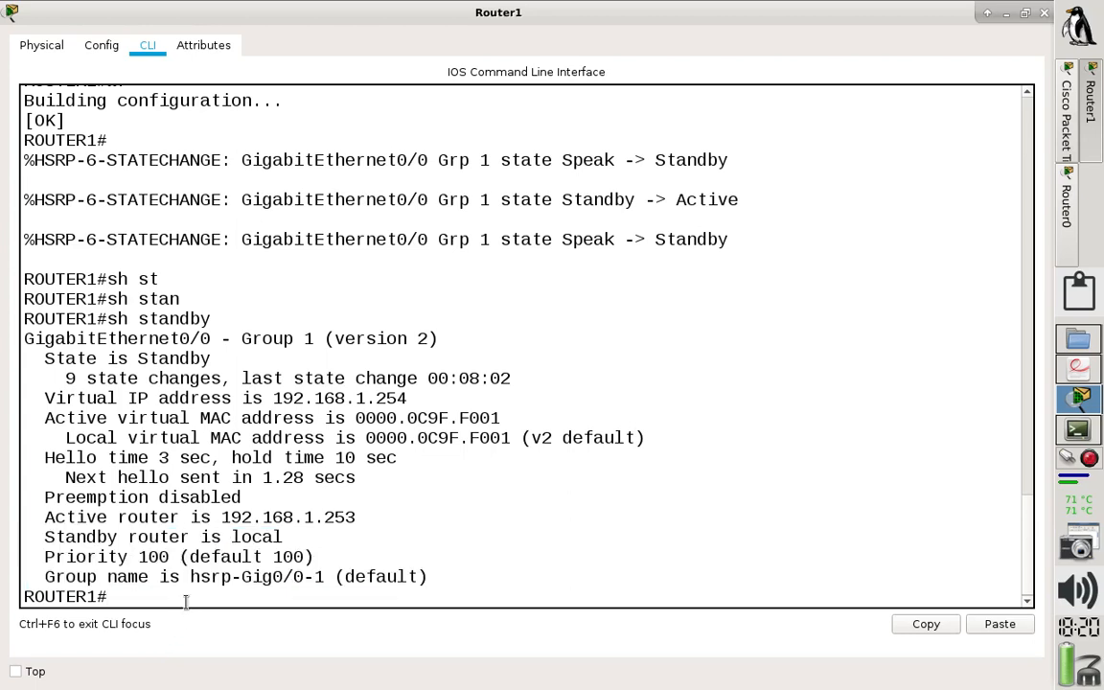
pyautogui.write('sh run')
pyautogui.press('Tab')
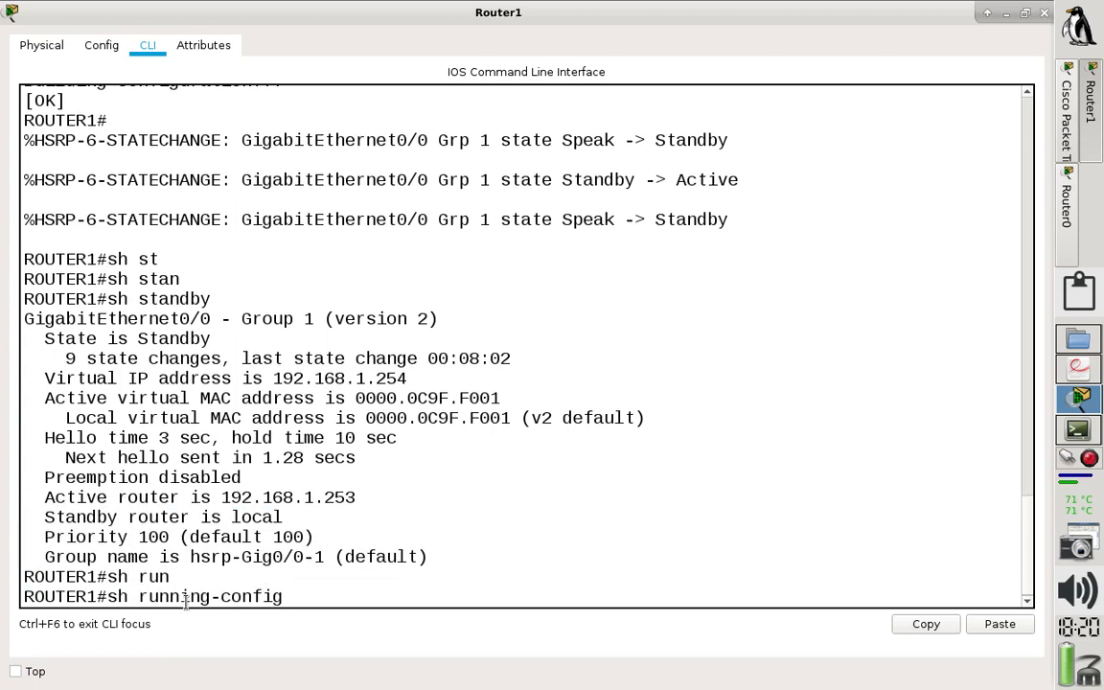
pyautogui.press('Return')
pyautogui.press('Return')
pyautogui.press('Return')
pyautogui.press('Return')
pyautogui.press('Return')
pyautogui.press('Return')
pyautogui.press('Return')
pyautogui.press('Return')
pyautogui.press('Return')
pyautogui.press('Return')
pyautogui.press('Return')
pyautogui.press('Return')
pyautogui.press('Return')
pyautogui.press('Return')
pyautogui.press('Return')
pyautogui.press('Return')
pyautogui.press('Return')
pyautogui.press('Return')
pyautogui.press('Return')
pyautogui.press('Return')
pyautogui.press('Return')
pyautogui.press('Return')
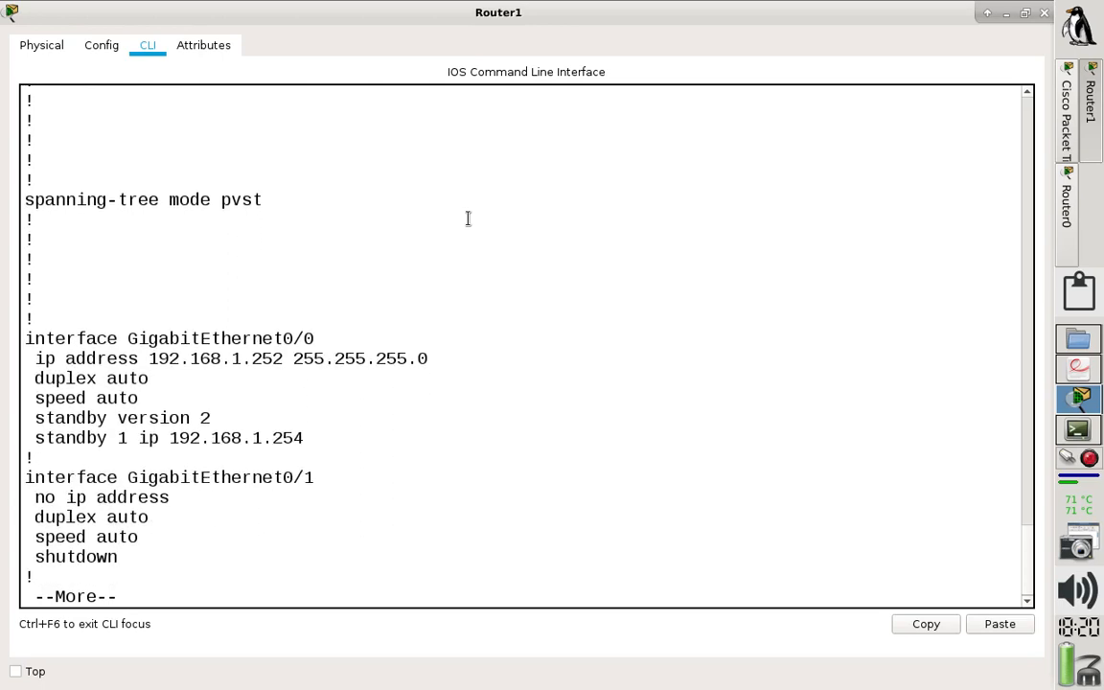
pyautogui.click(273, 376)
pyautogui.moveTo(326, 441); pyautogui.dragTo(159, 419)
pyautogui.click(566, 515)
pyautogui.hotkey('ctrl', 'c')
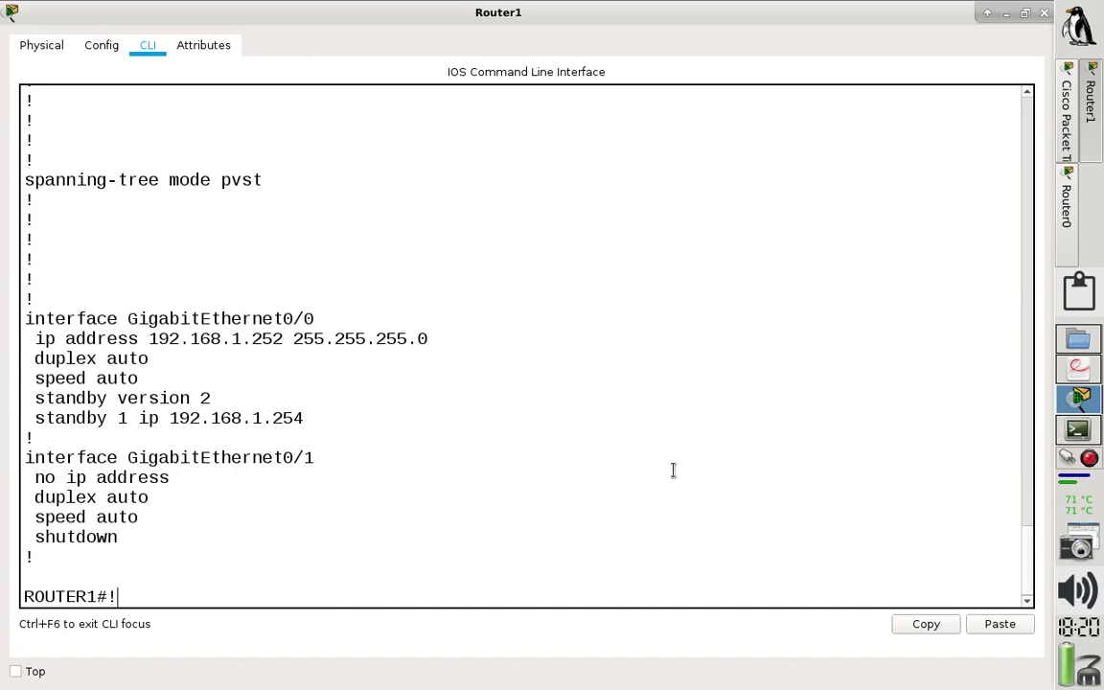
# Switch to the lab sheet laboratorio_HSRP.pdf and examine the HSRP group 1 task and the DHCP address range table.
pyautogui.click(1063, 142)
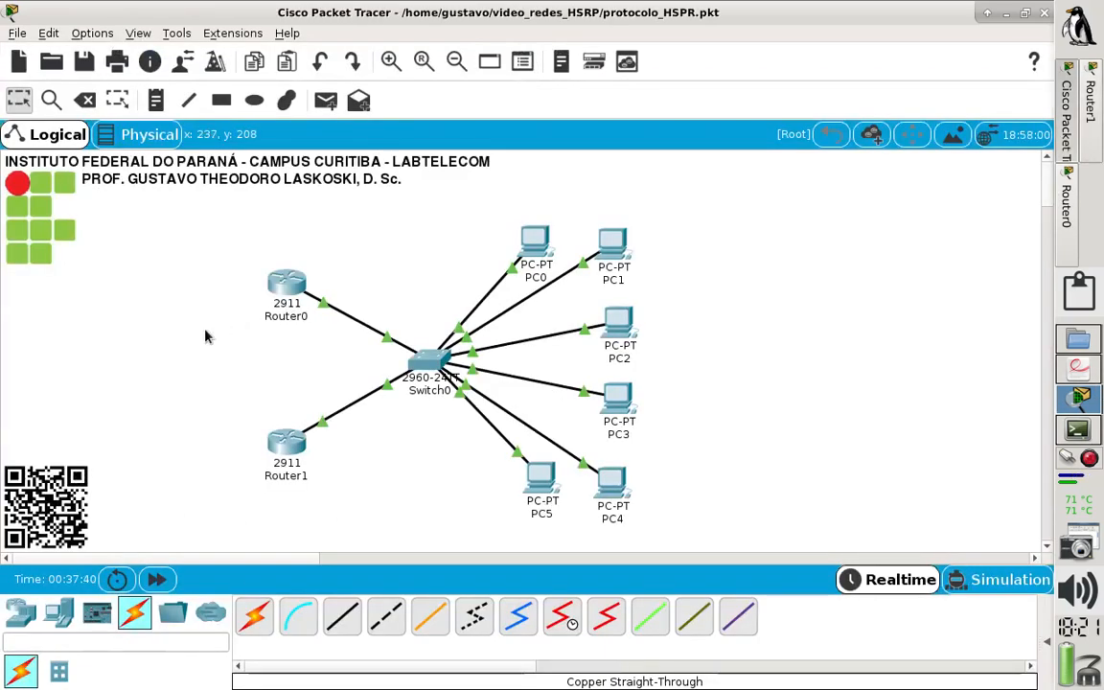
pyautogui.click(1077, 367)
pyautogui.scroll(-2, 173, 407)
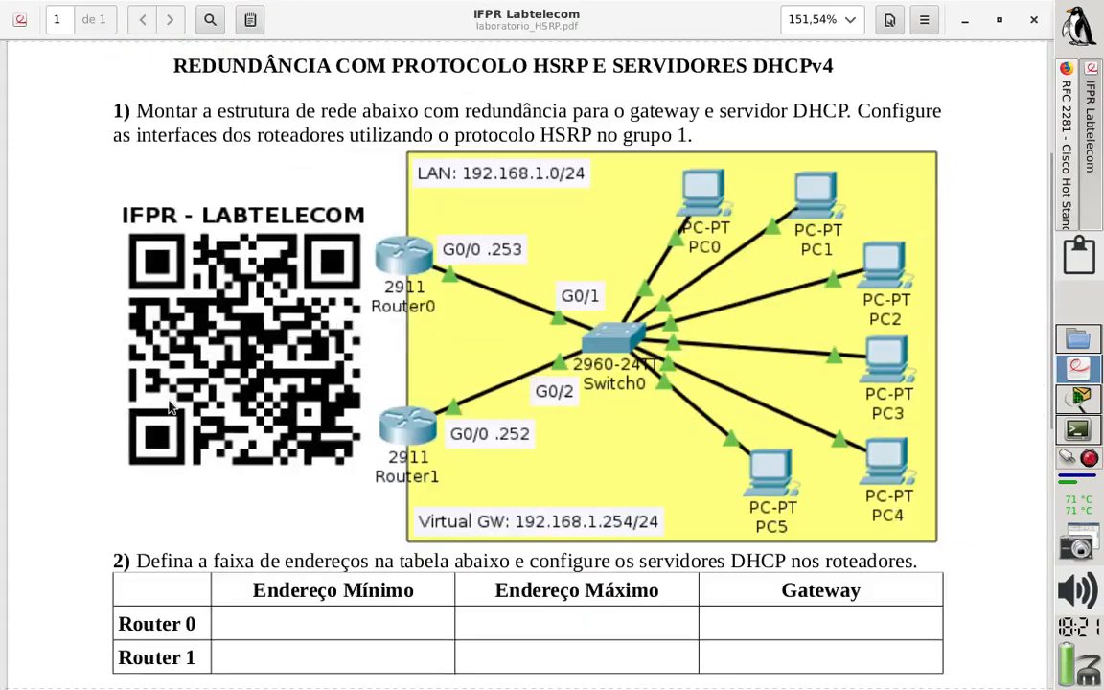
pyautogui.scroll(-2, 162, 383)
pyautogui.scroll(-2, 383, 470)
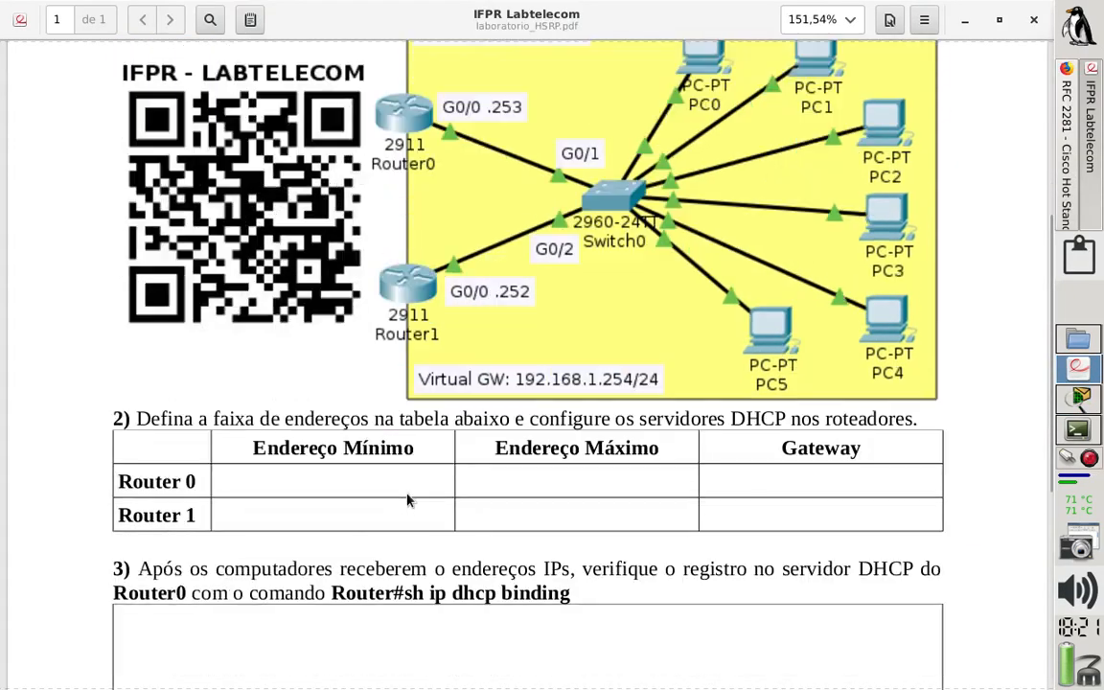
pyautogui.scroll(-2, 407, 499)
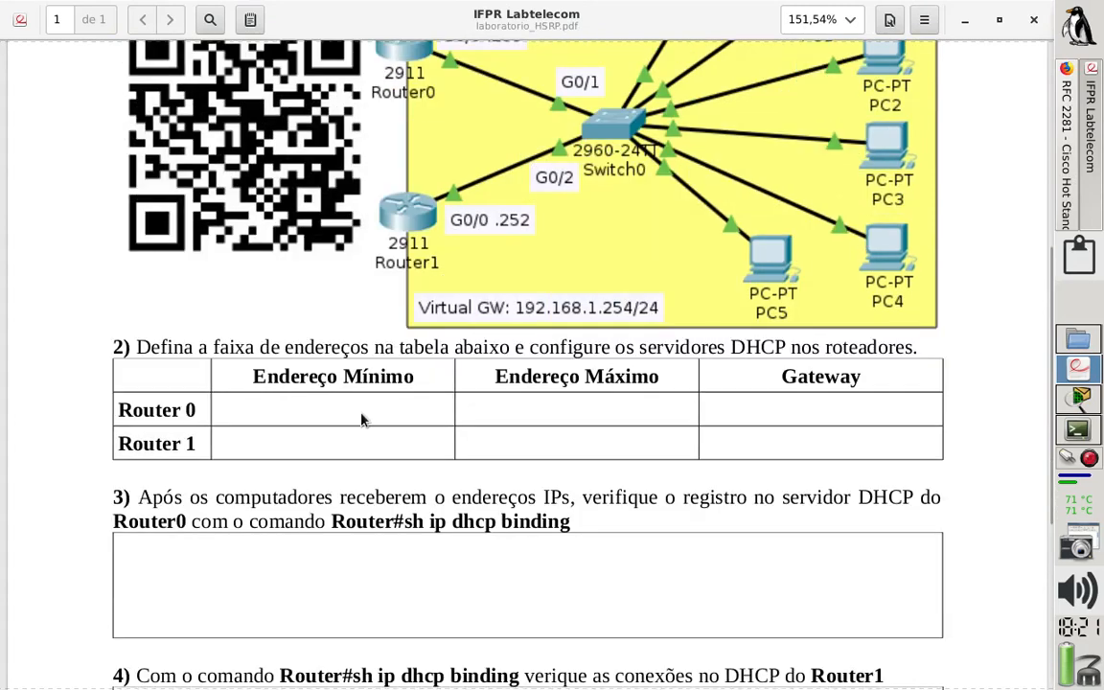
pyautogui.scroll(4, 360, 419)
pyautogui.scroll(2, 373, 434)
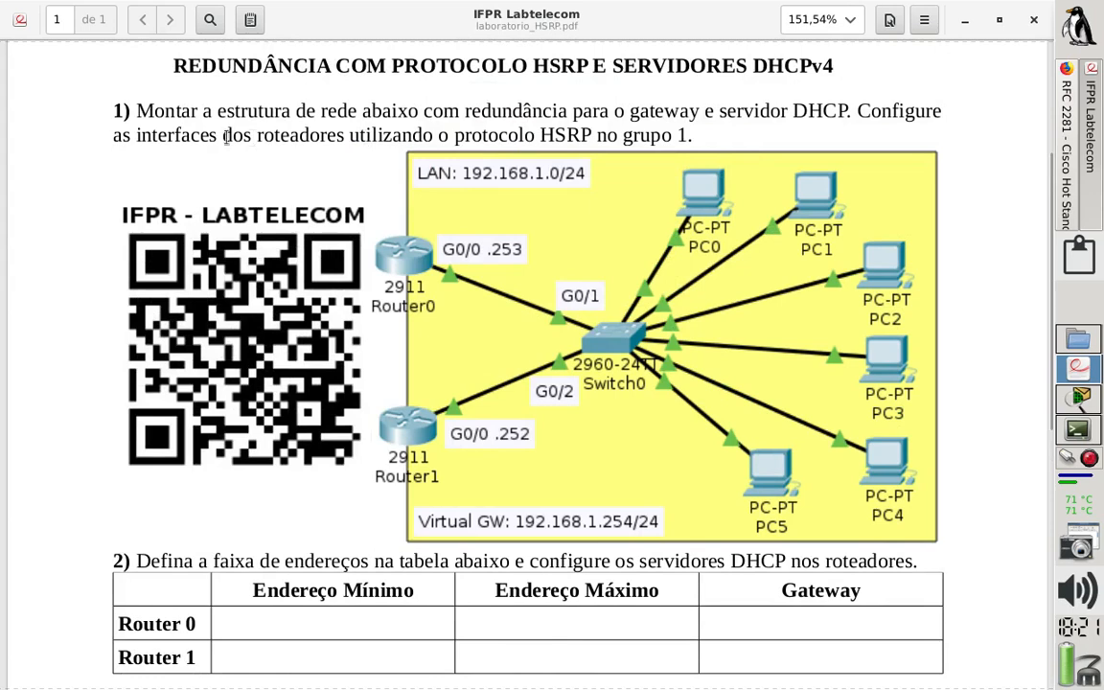
pyautogui.moveTo(537, 135); pyautogui.dragTo(705, 140)
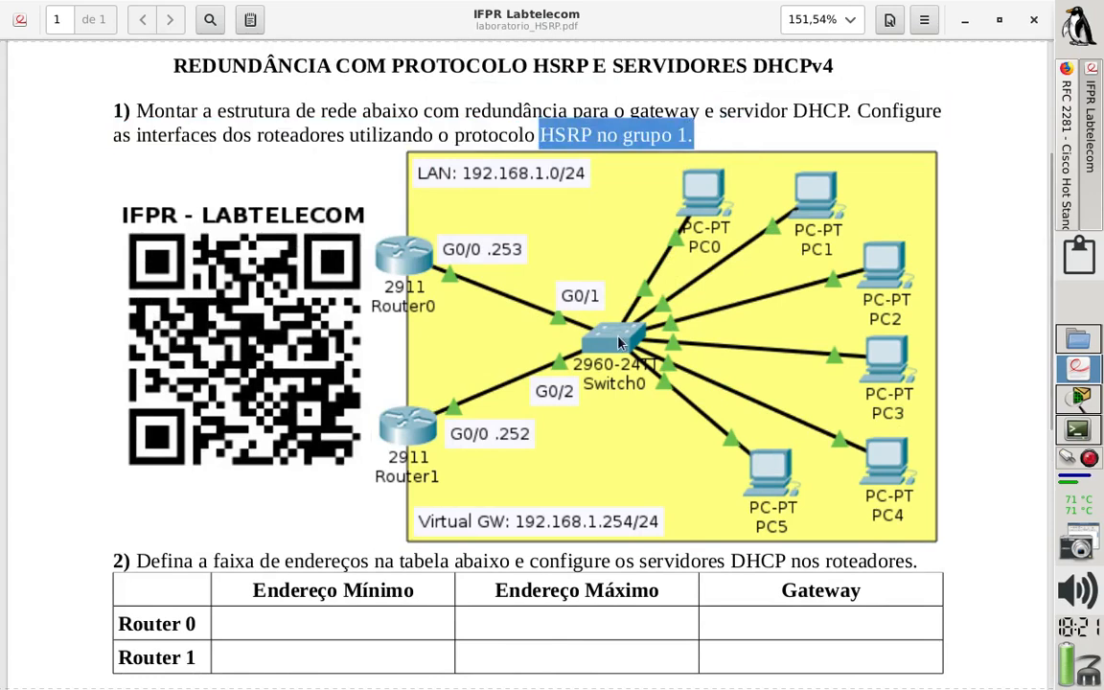
pyautogui.scroll(-2, 618, 343)
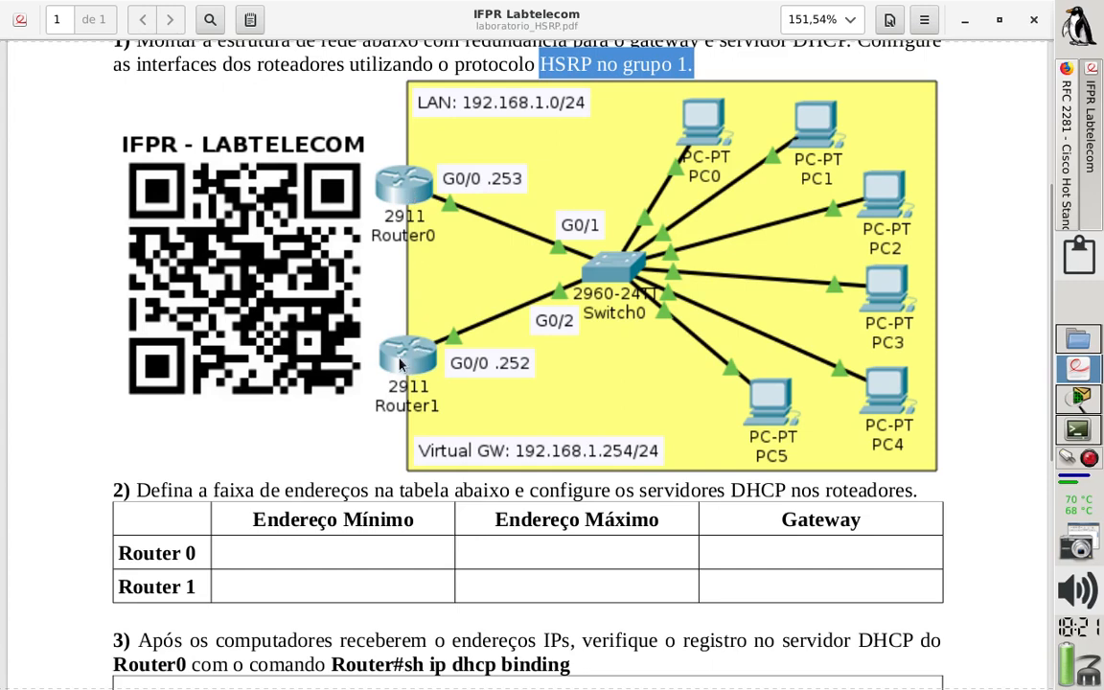
# Switch to notes_HSRP.txt in the terminal and find the basic DHCP configuration section.
pyautogui.click(1076, 433)
pyautogui.press('Down')
pyautogui.press('Down')
pyautogui.press('Down')
pyautogui.press('Down')
pyautogui.press('Down')
pyautogui.press('Down')
pyautogui.press('Down')
pyautogui.press('Down')
pyautogui.press('Down')
pyautogui.press('Down')
pyautogui.press('Down')
pyautogui.press('Down')
pyautogui.press('Down')
pyautogui.press('Down')
pyautogui.press('Down')
pyautogui.press('Down')
pyautogui.press('Down')
pyautogui.press('Down')
pyautogui.press('Down')
pyautogui.press('Down')
pyautogui.press('Down')
pyautogui.press('Down')
pyautogui.press('Down')
pyautogui.press('Down')
pyautogui.press('Down')
pyautogui.press('Down')
pyautogui.press('Down')
pyautogui.press('Down')
pyautogui.press('Down')
pyautogui.press('Down')
pyautogui.press('Up')
pyautogui.press('Up')
pyautogui.press('Up')
pyautogui.press('Up')
pyautogui.press('Up')
pyautogui.press('Up')
pyautogui.press('Up')
pyautogui.press('Up')
pyautogui.press('Up')
pyautogui.press('Up')
pyautogui.press('Up')
pyautogui.press('Up')
pyautogui.press('Up')
pyautogui.press('Up')
pyautogui.press('Up')
pyautogui.press('Up')
pyautogui.press('Up')
pyautogui.press('Up')
pyautogui.press('Up')
pyautogui.press('Up')
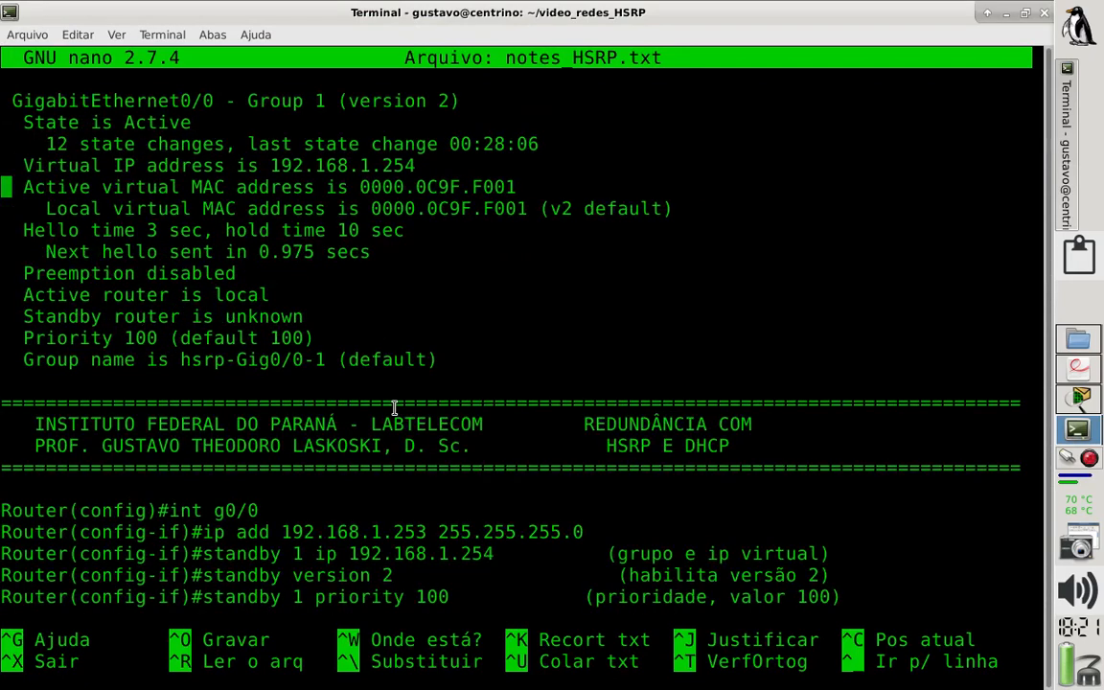
pyautogui.press('pagedown')
pyautogui.press('pagedown')
pyautogui.press('Up')
pyautogui.press('Up')
pyautogui.press('Up')
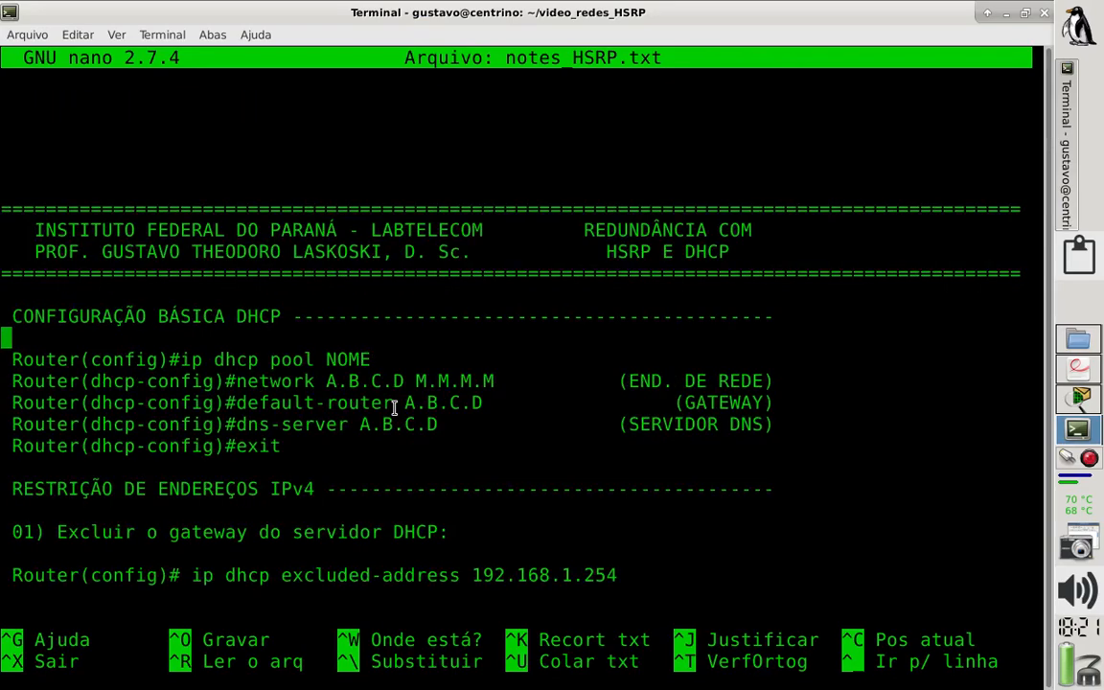
pyautogui.press('pageup')
pyautogui.press('pageup')
pyautogui.press('pageup')
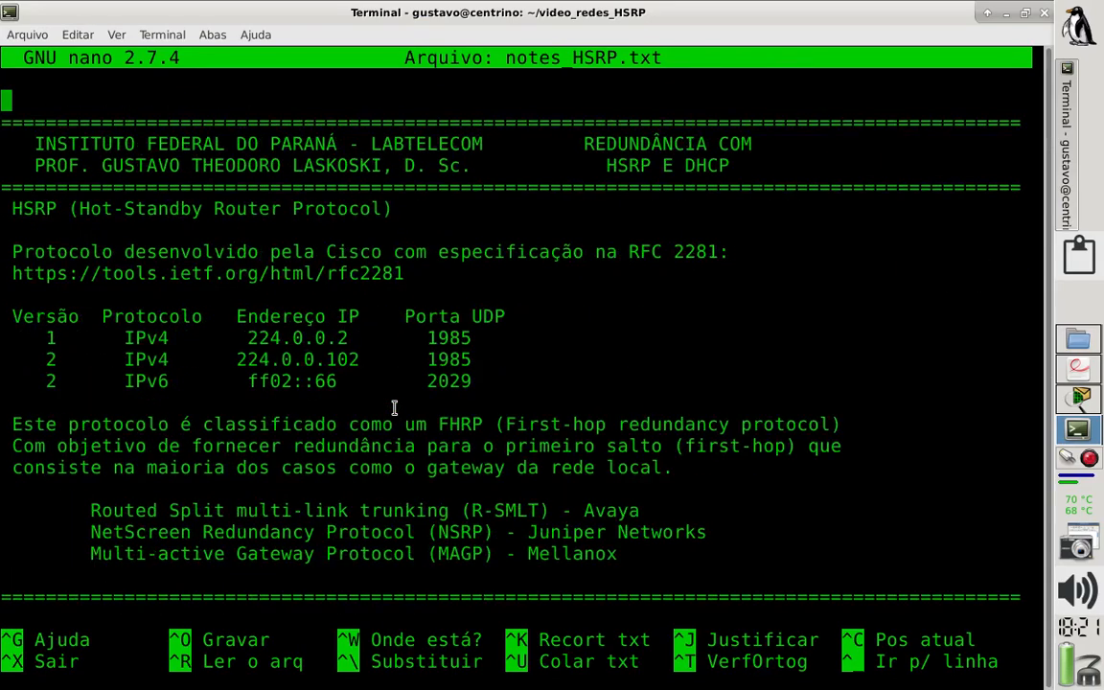
pyautogui.press('pagedown')
pyautogui.press('pagedown')
pyautogui.press('pagedown')
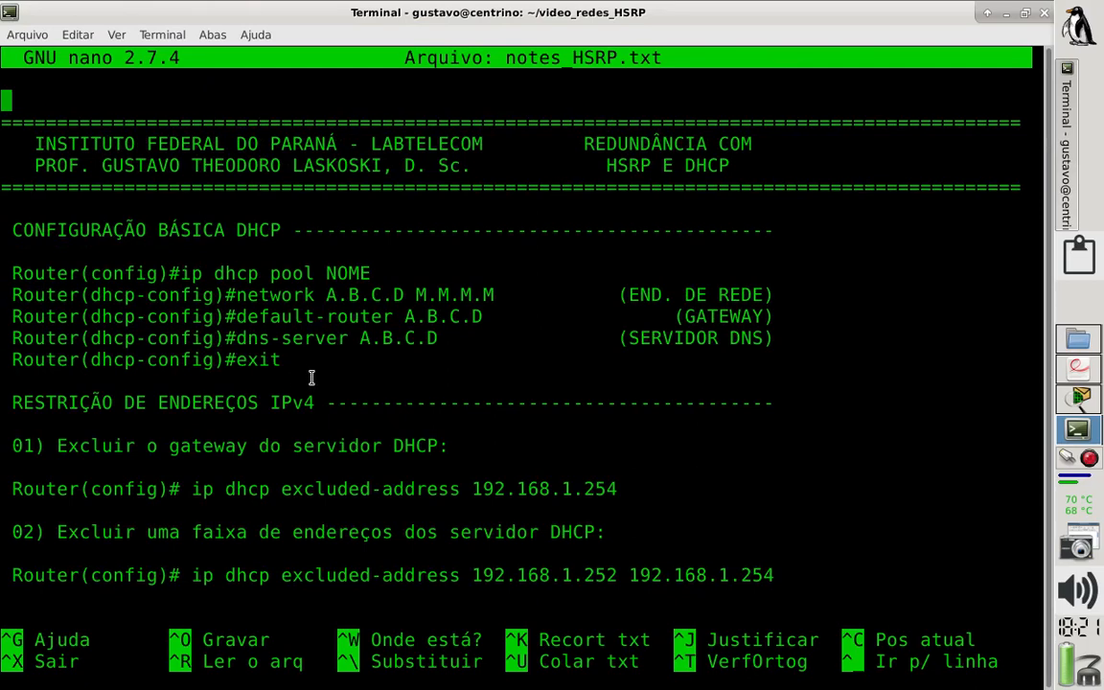
# Examine the DHCP pool commands in the notes, including the network, default-router and dns-server lines.
pyautogui.moveTo(314, 372); pyautogui.dragTo(3, 274)
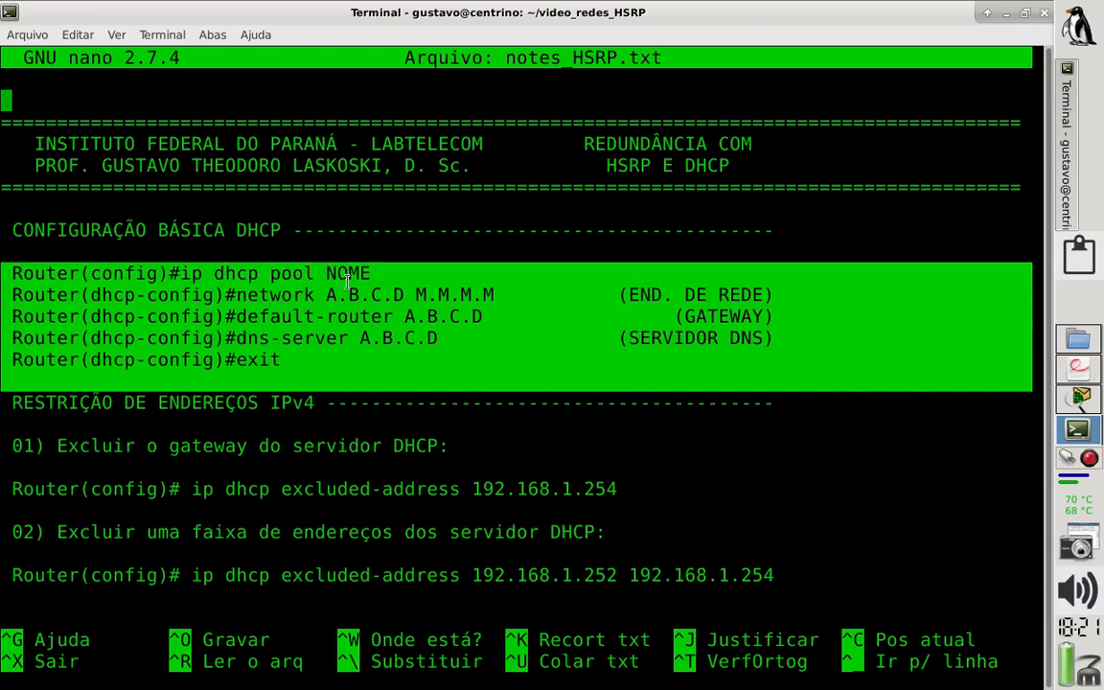
pyautogui.click(274, 281)
pyautogui.moveTo(234, 295); pyautogui.dragTo(493, 295)
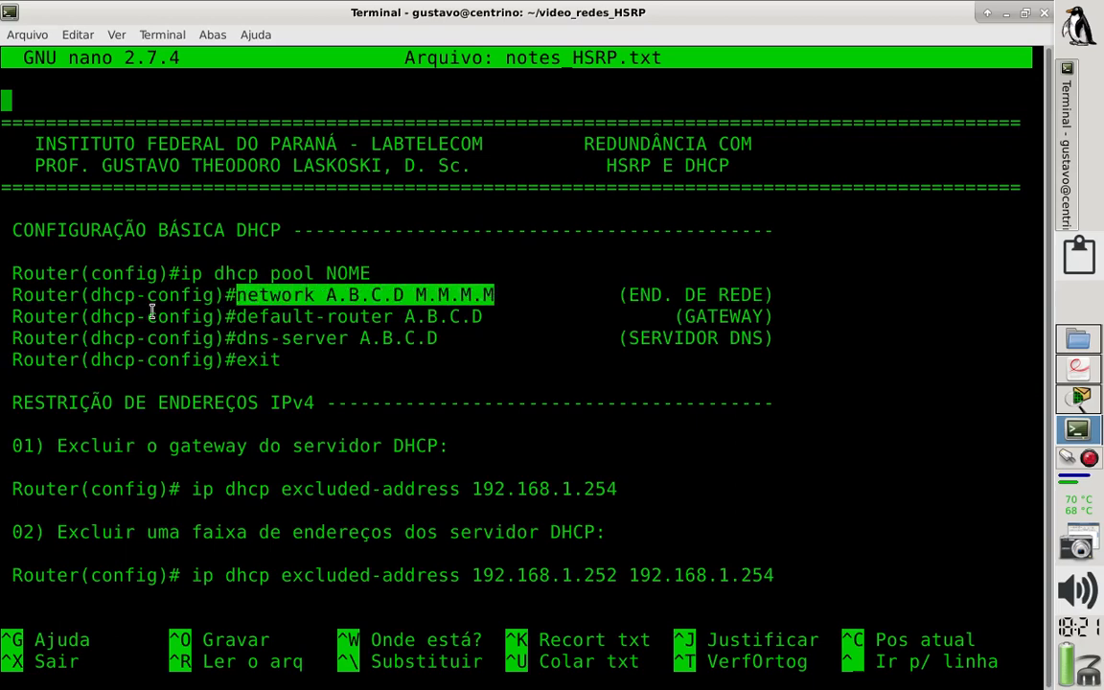
pyautogui.click(238, 323)
pyautogui.moveTo(236, 316); pyautogui.dragTo(495, 316)
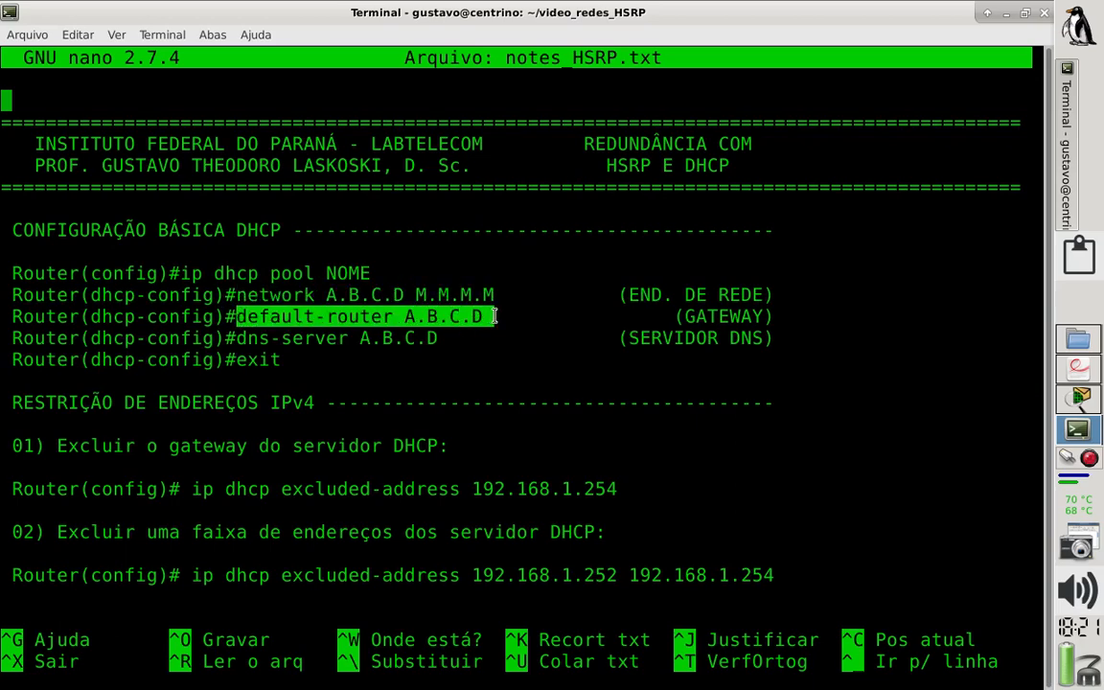
pyautogui.moveTo(772, 338); pyautogui.dragTo(2, 316)
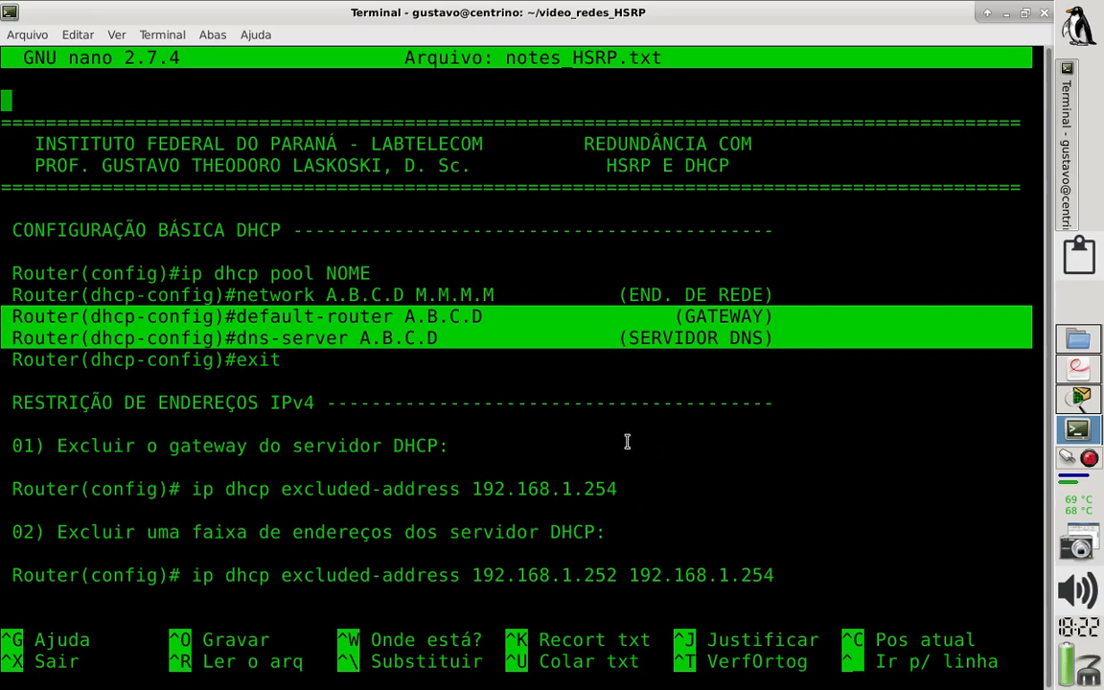
# Review the lab sheet's network diagram and examine the ip dhcp excluded-address range command in the notes.
pyautogui.click(1076, 371)
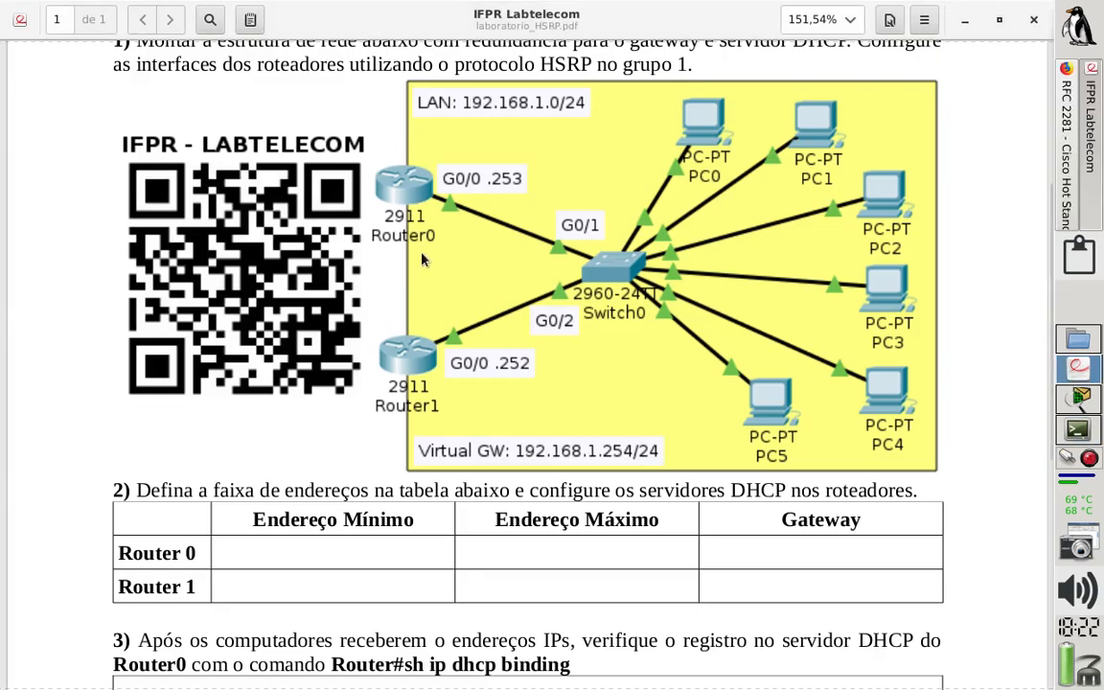
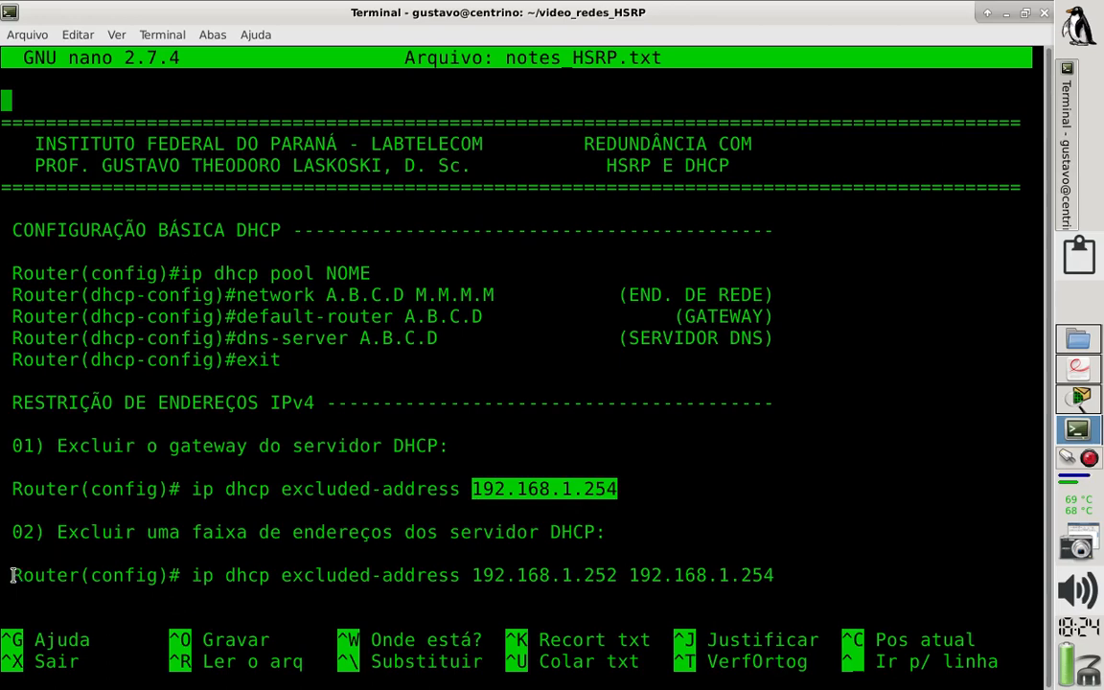
pyautogui.moveTo(13, 575); pyautogui.dragTo(464, 574)
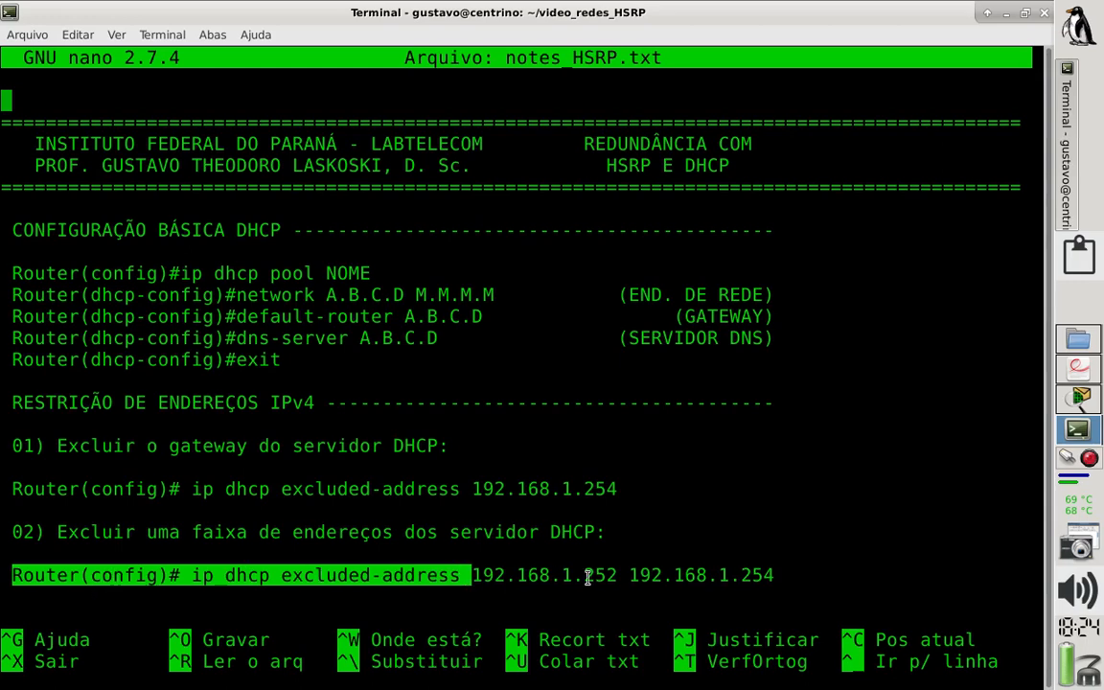
pyautogui.click(490, 575)
pyautogui.moveTo(473, 575); pyautogui.dragTo(772, 572)
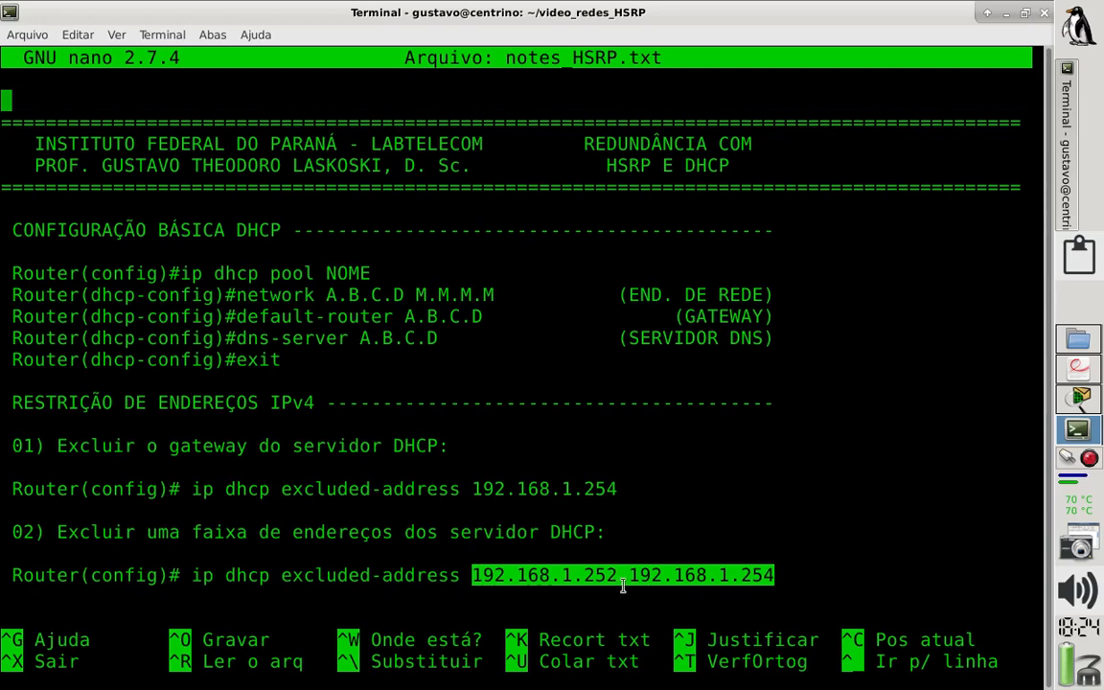
pyautogui.click(835, 561)
# Add an item 2) below the excluded-address commands in the notes, with the lines Router0 and Router1 under it.
pyautogui.scroll(-1, 584, 459)
pyautogui.scroll(-8, 583, 459)
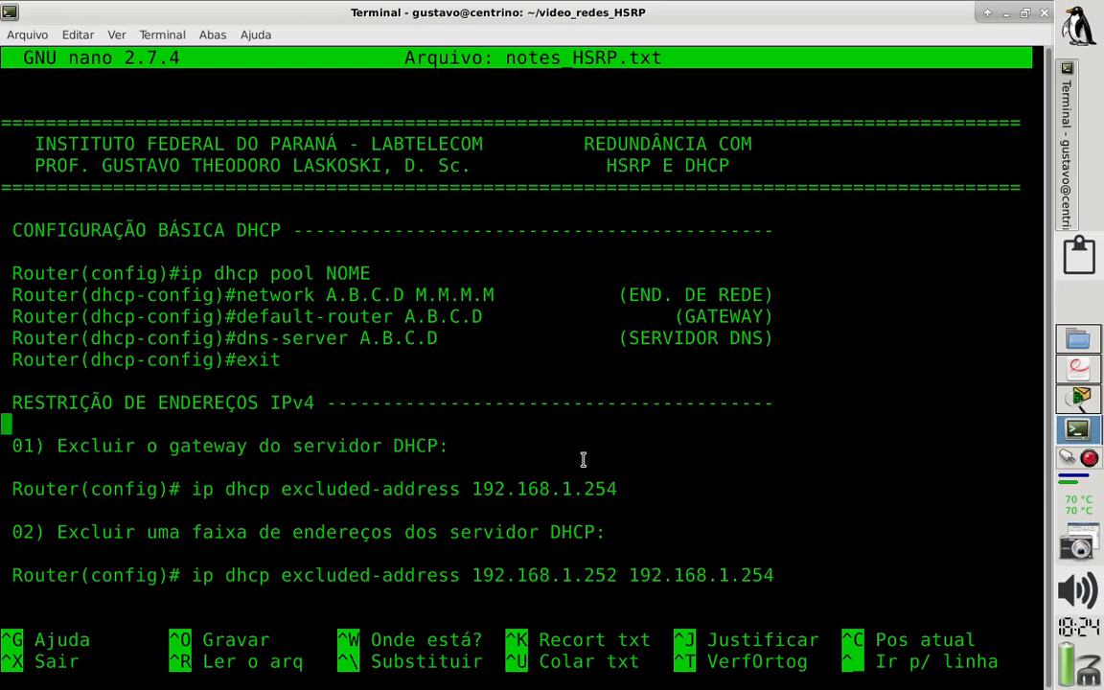
pyautogui.scroll(3, 583, 460)
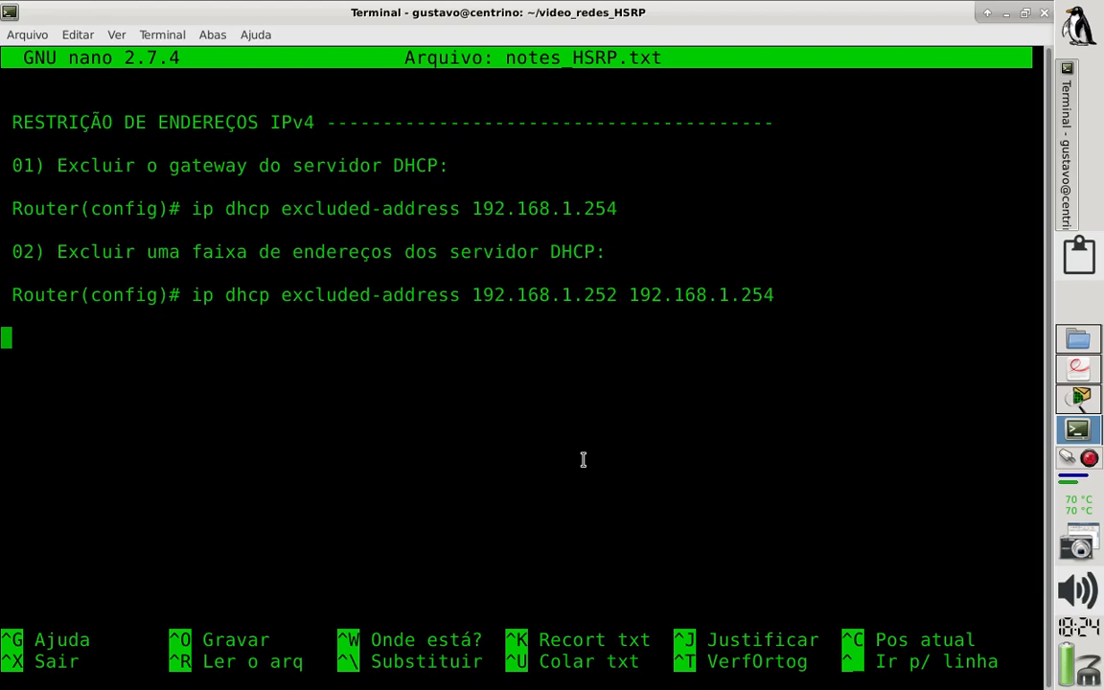
pyautogui.write('1)')
pyautogui.press('BackSpace')
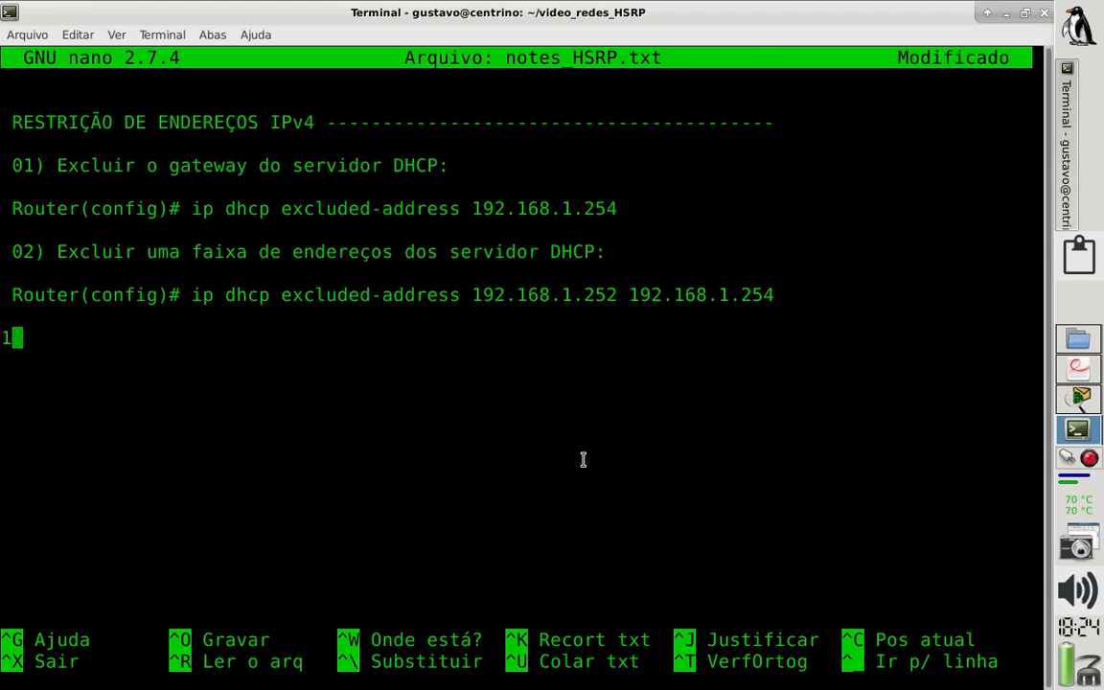
pyautogui.write(')')
pyautogui.press('Return')
pyautogui.press('Return')
pyautogui.write('Router0')
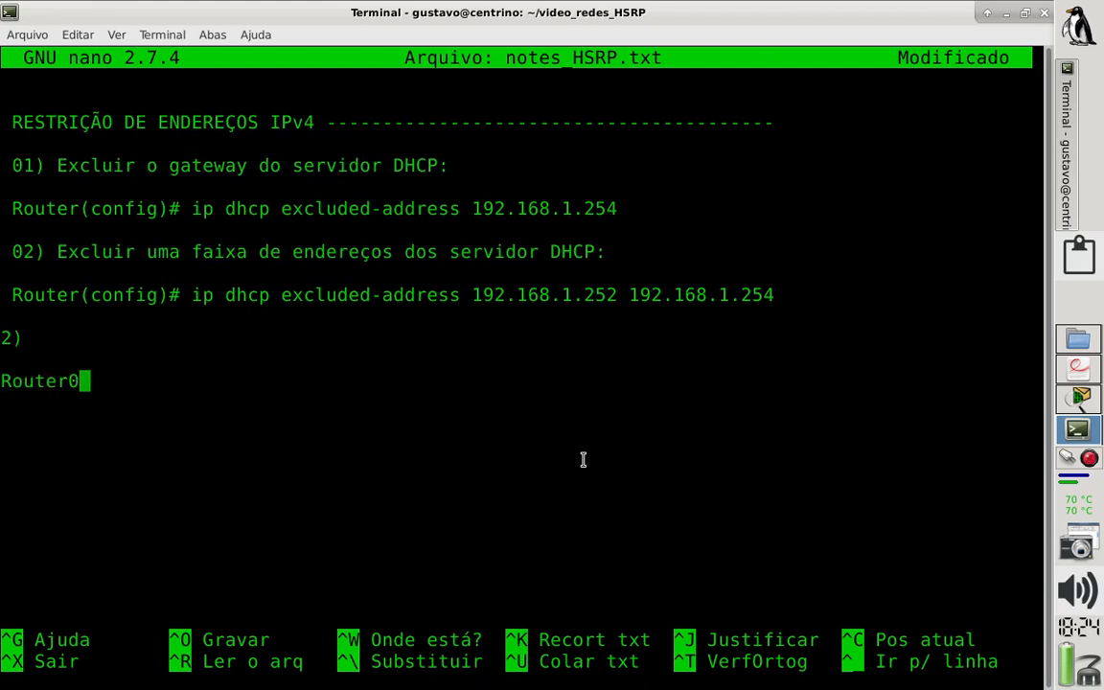
pyautogui.press('Return')
pyautogui.write('Router1')
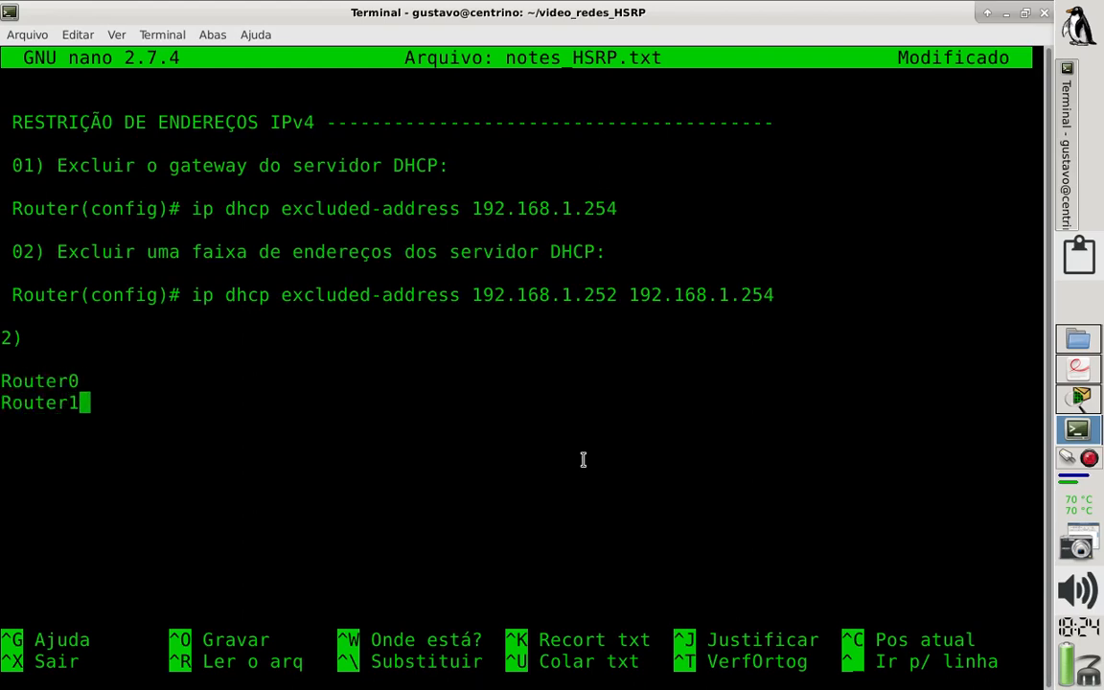
# Consult the lab sheet's DHCP address table and add the network 192.168.1.0/24 on its own line above Router0 in the notes.
pyautogui.press('Up')
pyautogui.click(1074, 375)
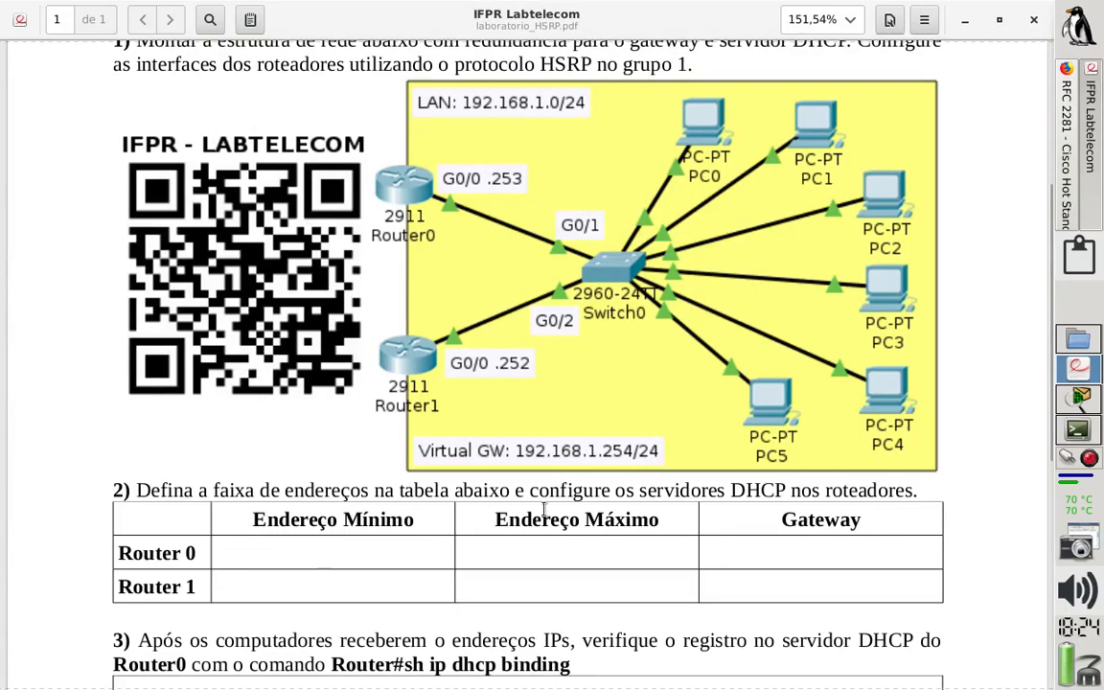
pyautogui.click(1076, 429)
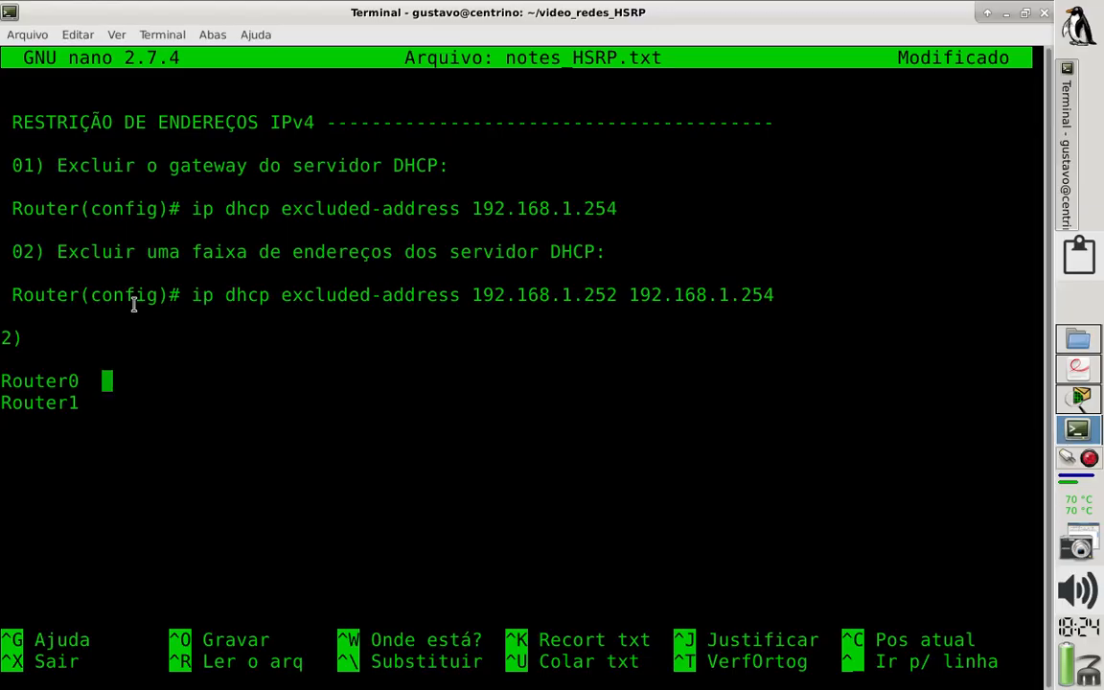
pyautogui.press('Up')
pyautogui.press('Up')
pyautogui.press('Return')
pyautogui.press('Return')
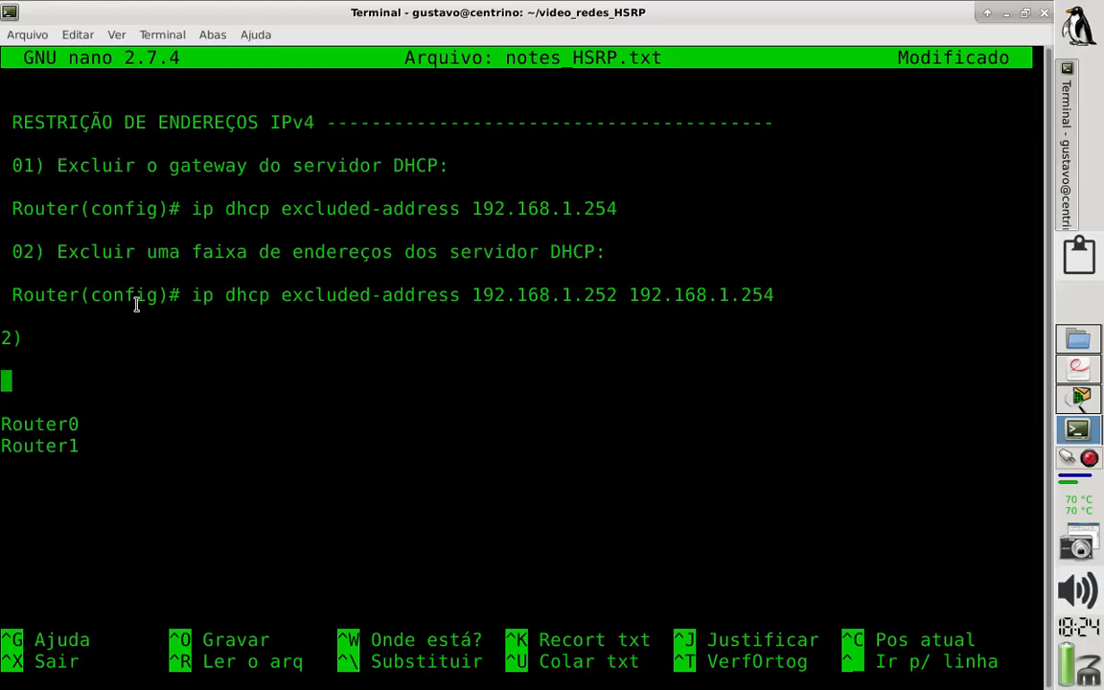
pyautogui.write('192.1')
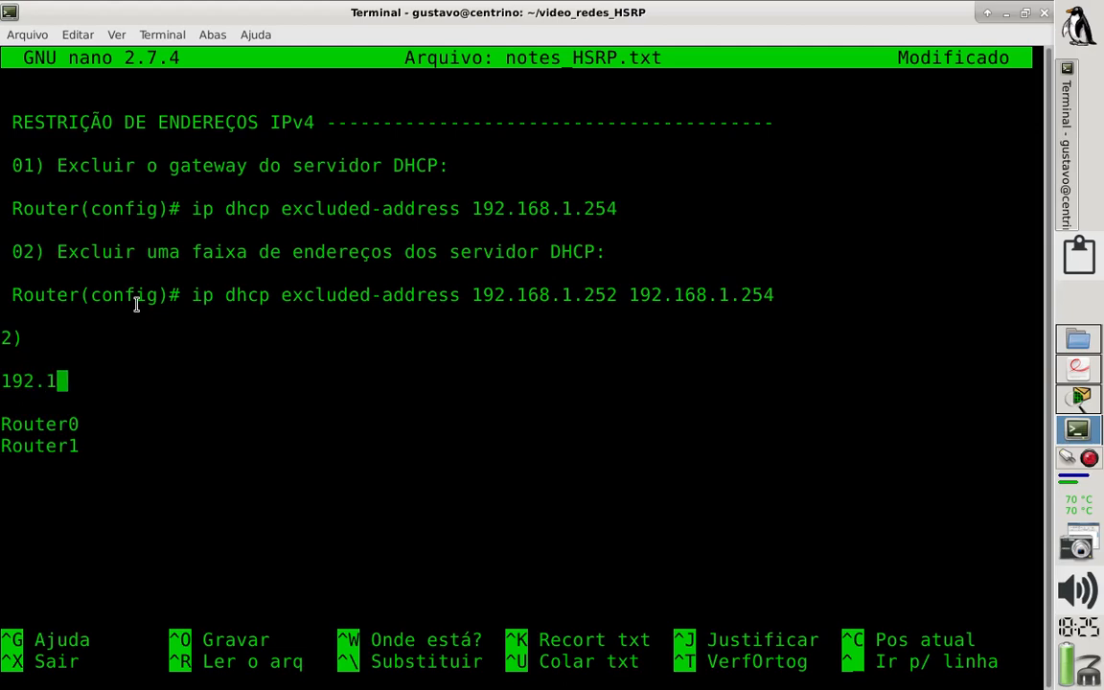
pyautogui.write('68.1.')
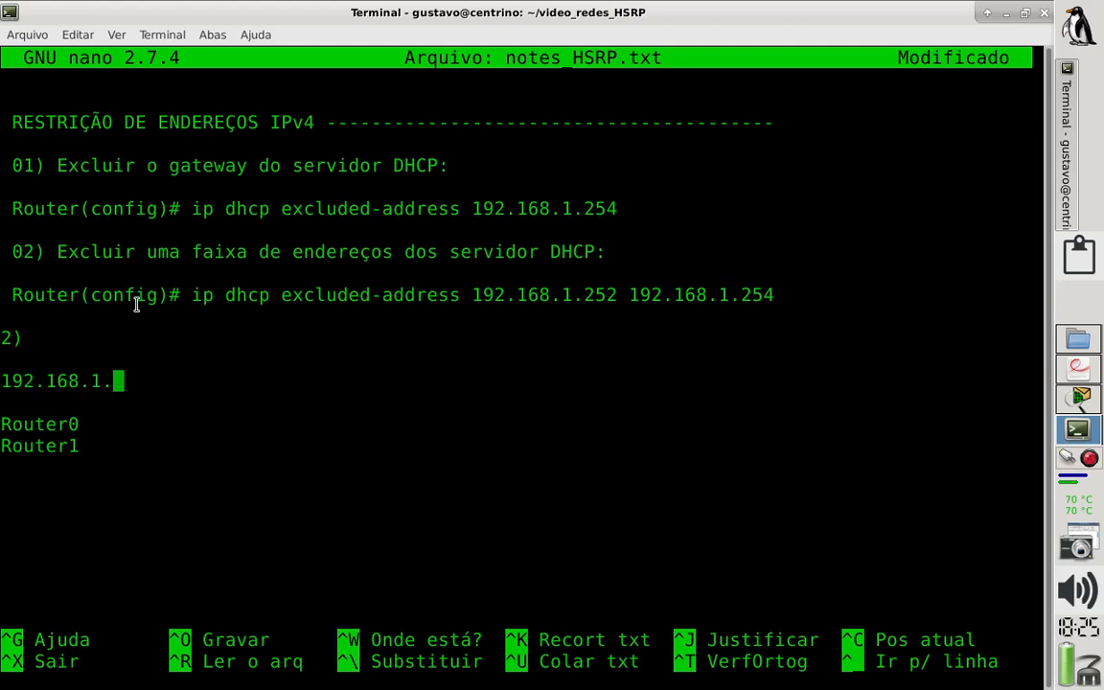
pyautogui.write('0/24')
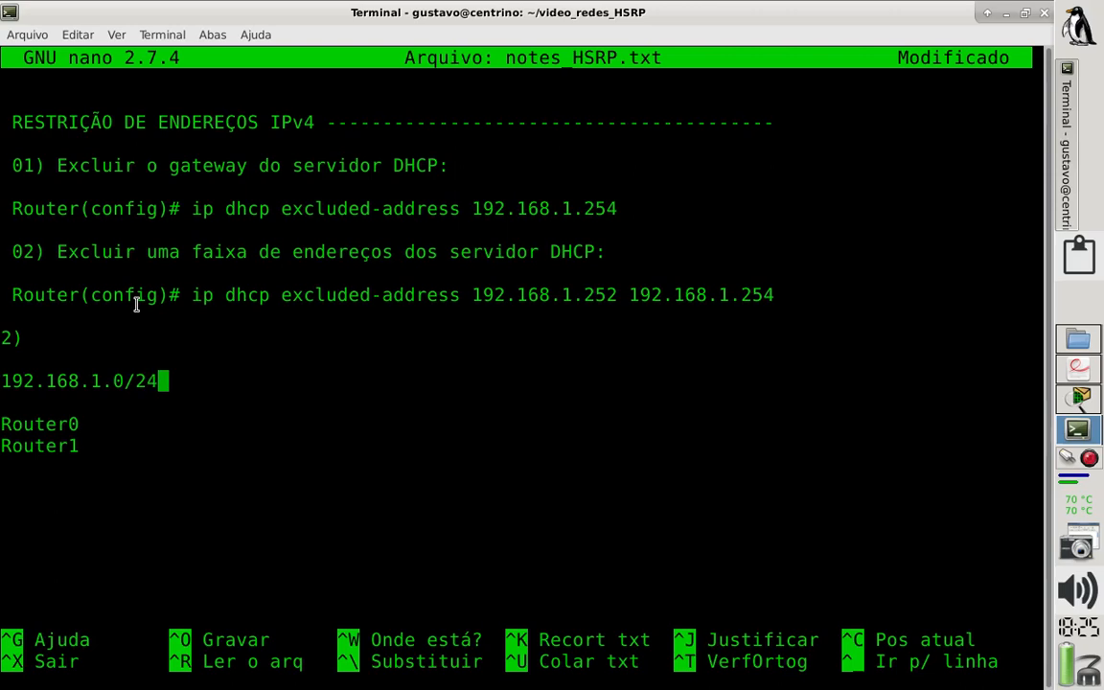
# Append " - 192.168.1.1/24" to the network line as the first address of the range.
pyautogui.write(' - ')
pyautogui.write('192.168.')
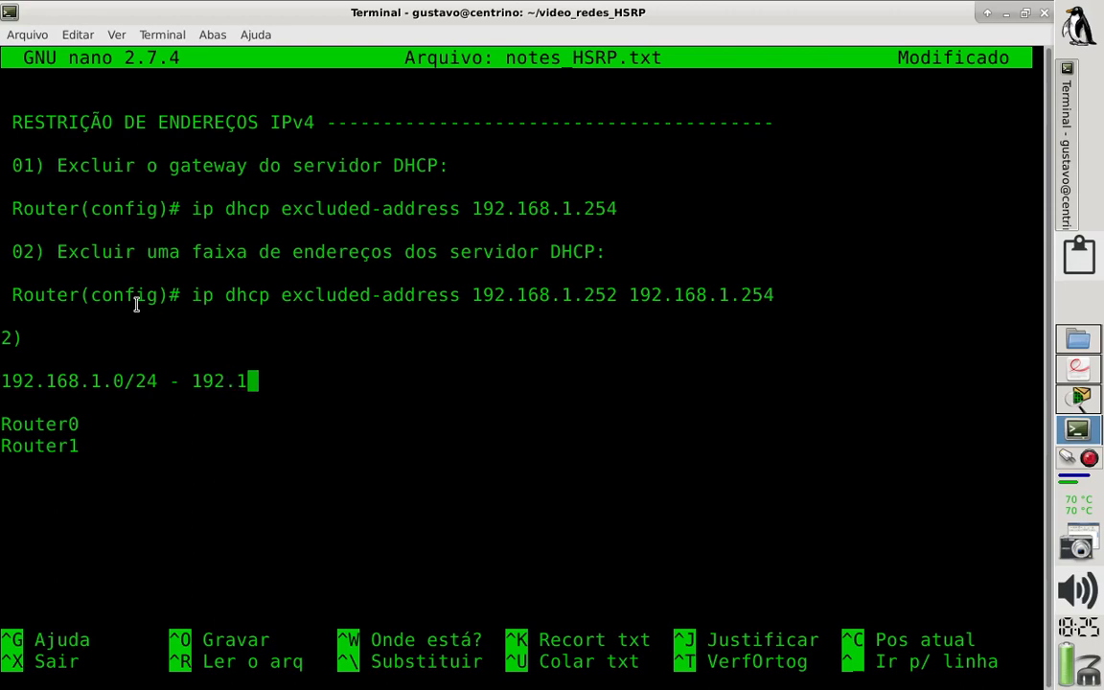
pyautogui.write('1.')
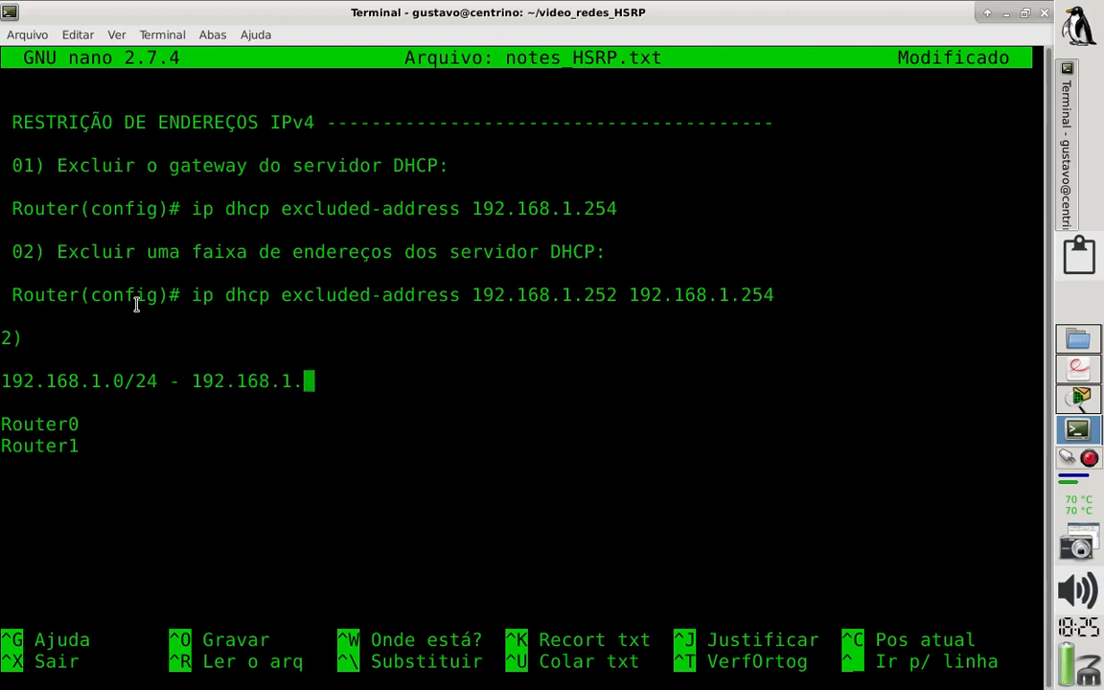
pyautogui.write('1/')
pyautogui.write('2')
pyautogui.press('BackSpace')
pyautogui.write('/24')
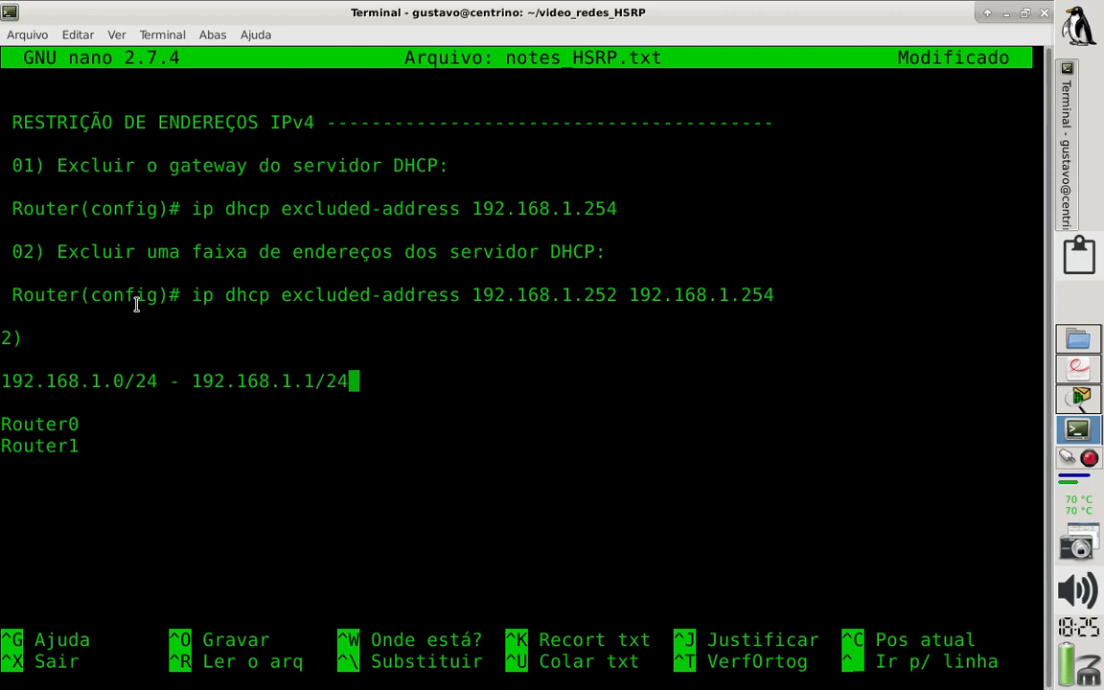
# Complete the address range on the network line with "até 192.168.1.254/24".
pyautogui.press('BackSpace')
pyautogui.write('5')
pyautogui.press('BackSpace')
pyautogui.write('4 até 1')
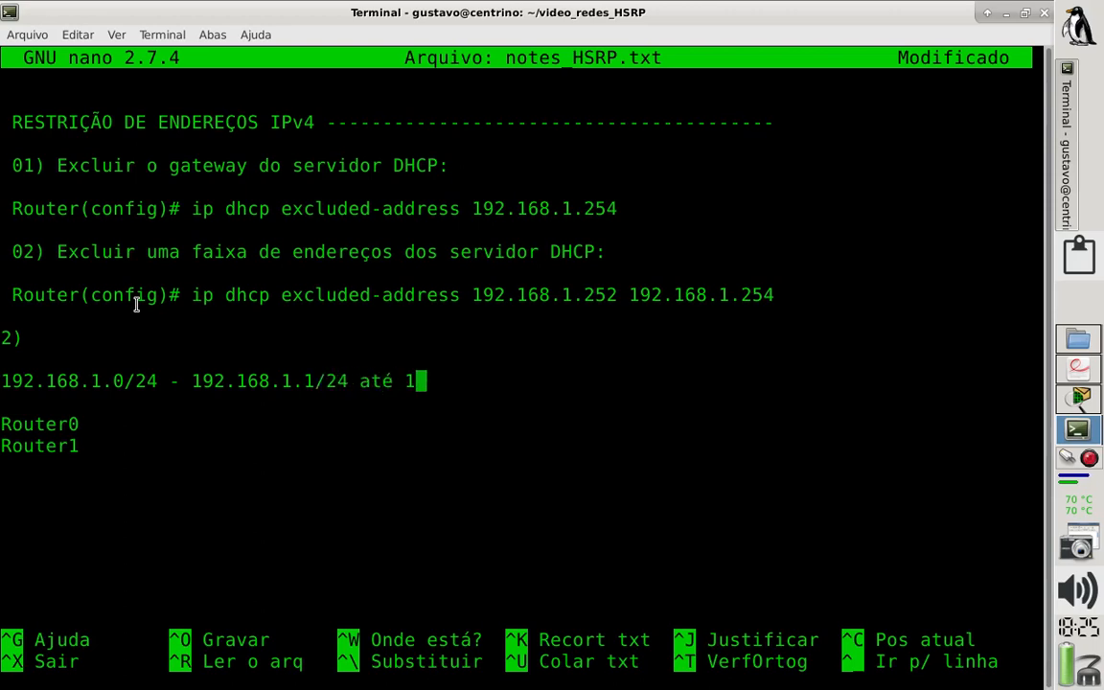
pyautogui.write('92.168.1')
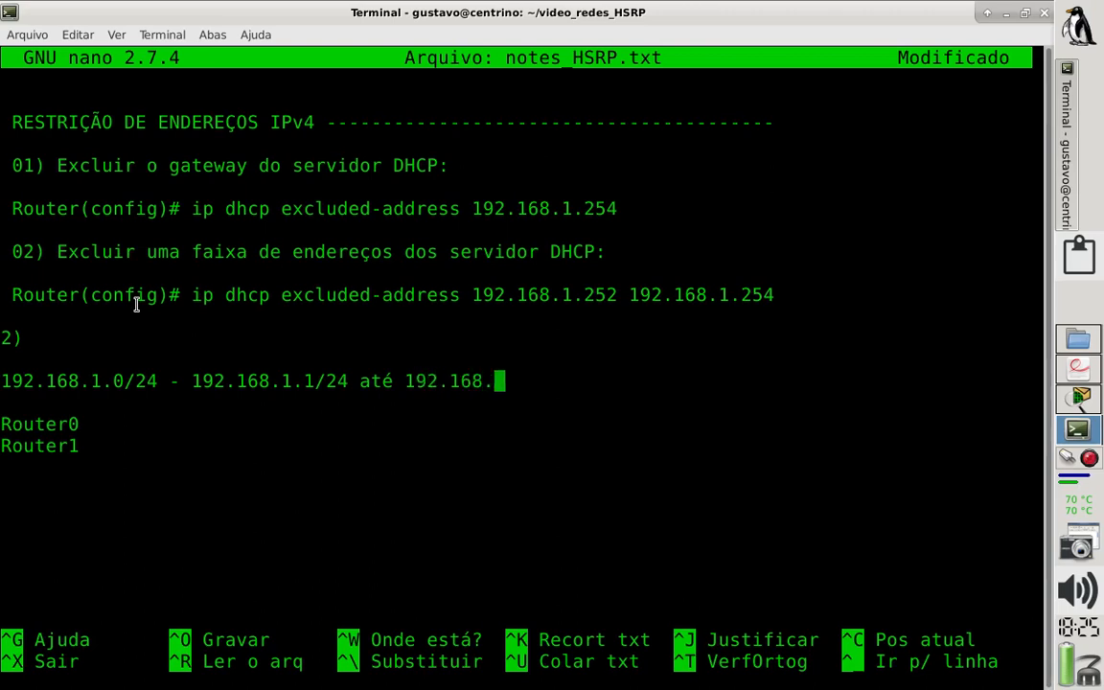
pyautogui.write('.254')
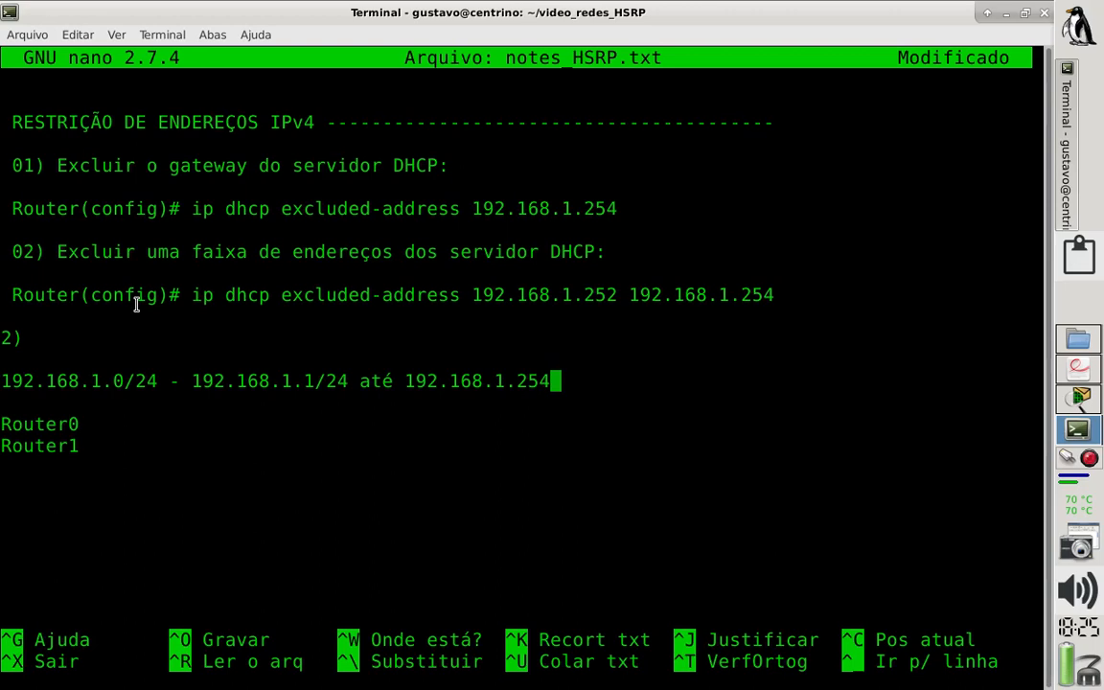
pyautogui.write('/24')
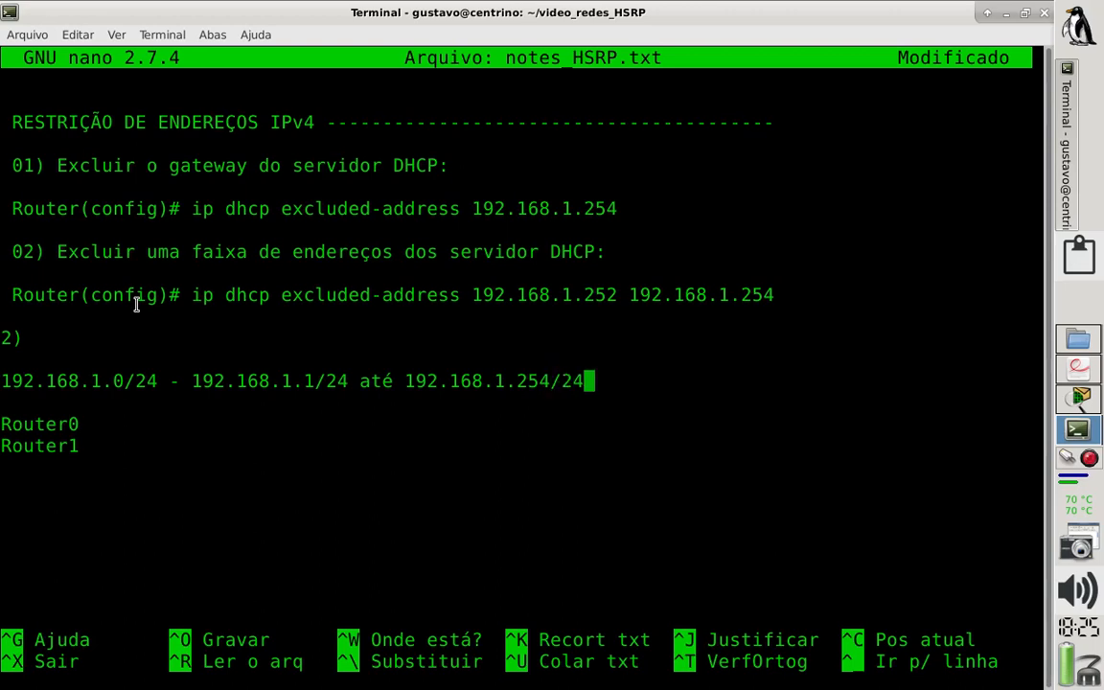
# Check the topology in Packet Tracer and change the range's last address in the notes to 192.168.1.251/24.
pyautogui.click(1080, 400)
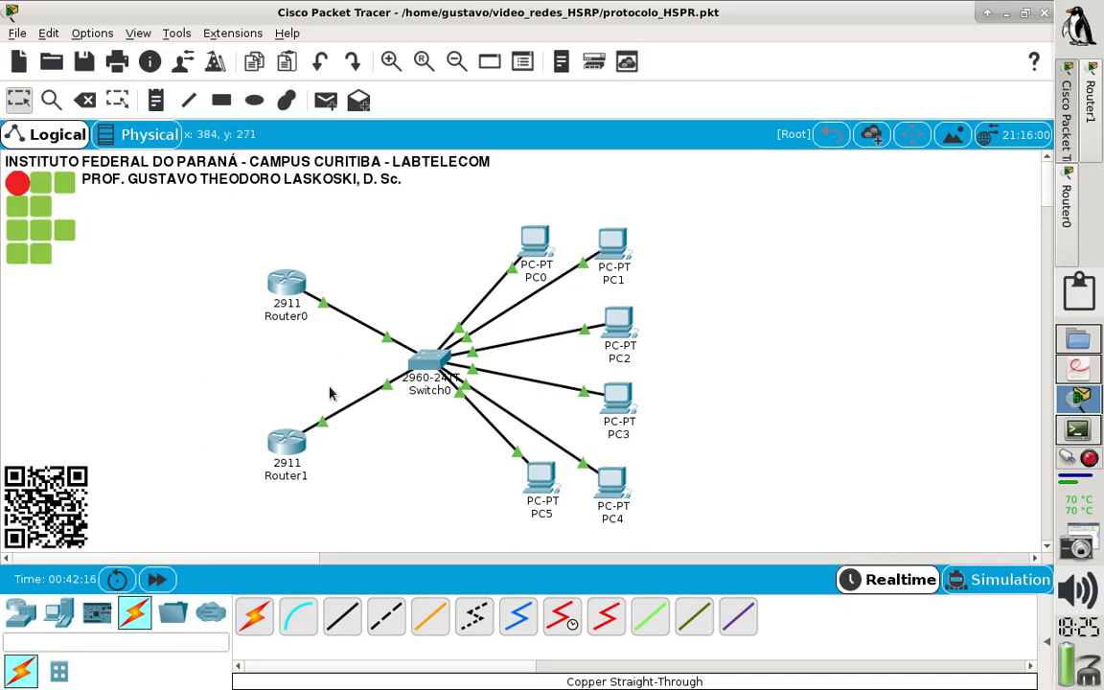
pyautogui.click(1077, 429)
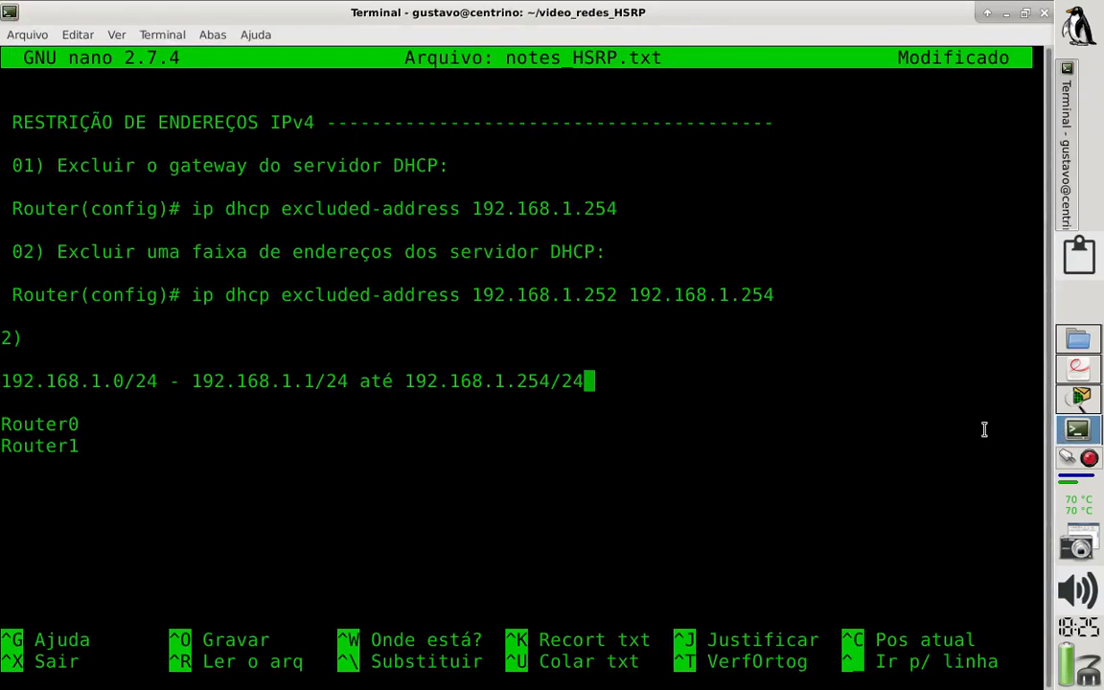
pyautogui.press('Left')
pyautogui.press('Left')
pyautogui.press('Left')
pyautogui.press('BackSpace')
pyautogui.write('1')
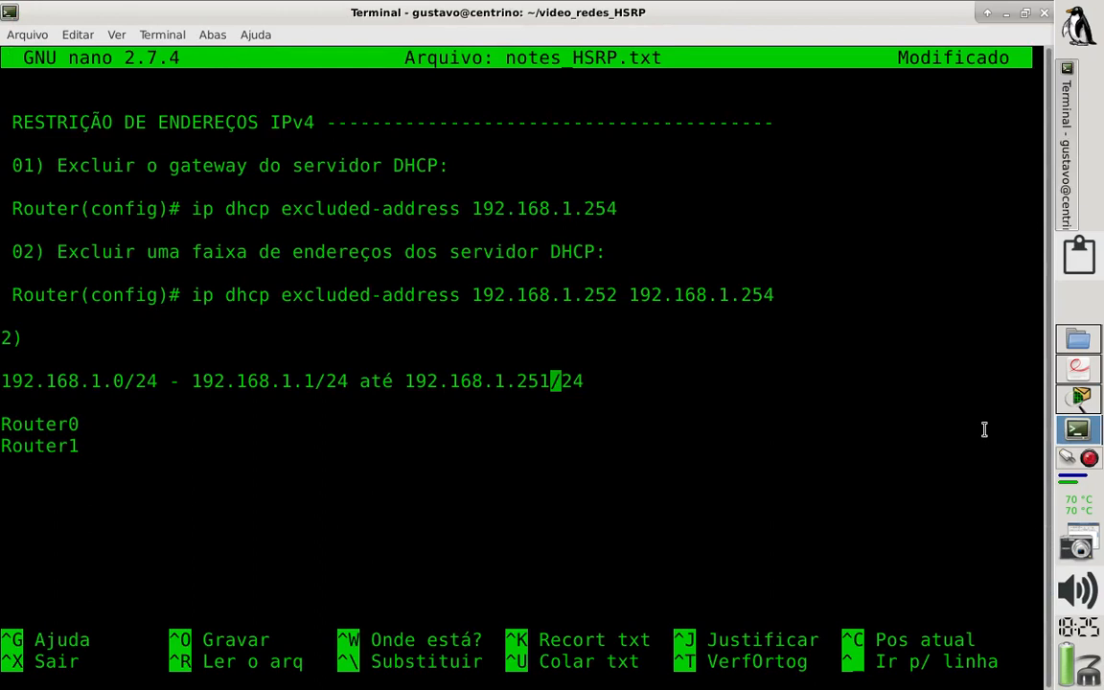
# Add a header row above Router0 with the indented column heading "End. Mínimo".
pyautogui.press('Down')
pyautogui.press('Down')
pyautogui.press('Up')
pyautogui.press('Return')
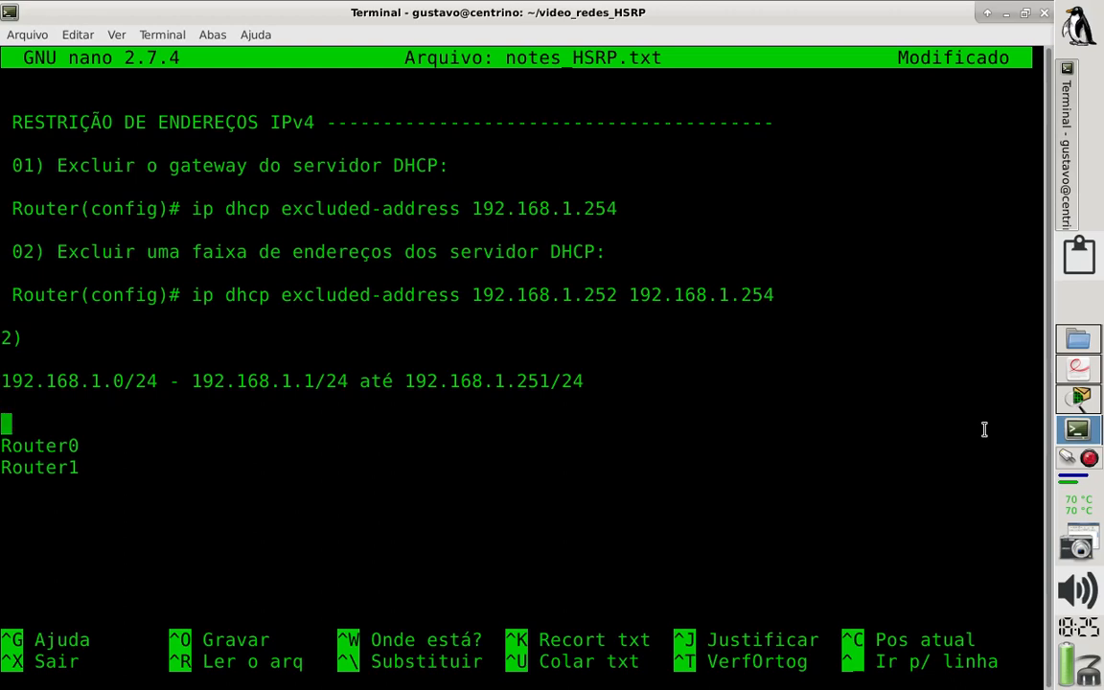
pyautogui.press('Down')
pyautogui.press('Right')
pyautogui.press('Right')
pyautogui.press('Right')
pyautogui.press('Right')
pyautogui.press('Right')
pyautogui.press('Right')
pyautogui.press('Right')
pyautogui.press('Up')
pyautogui.write('End. M')
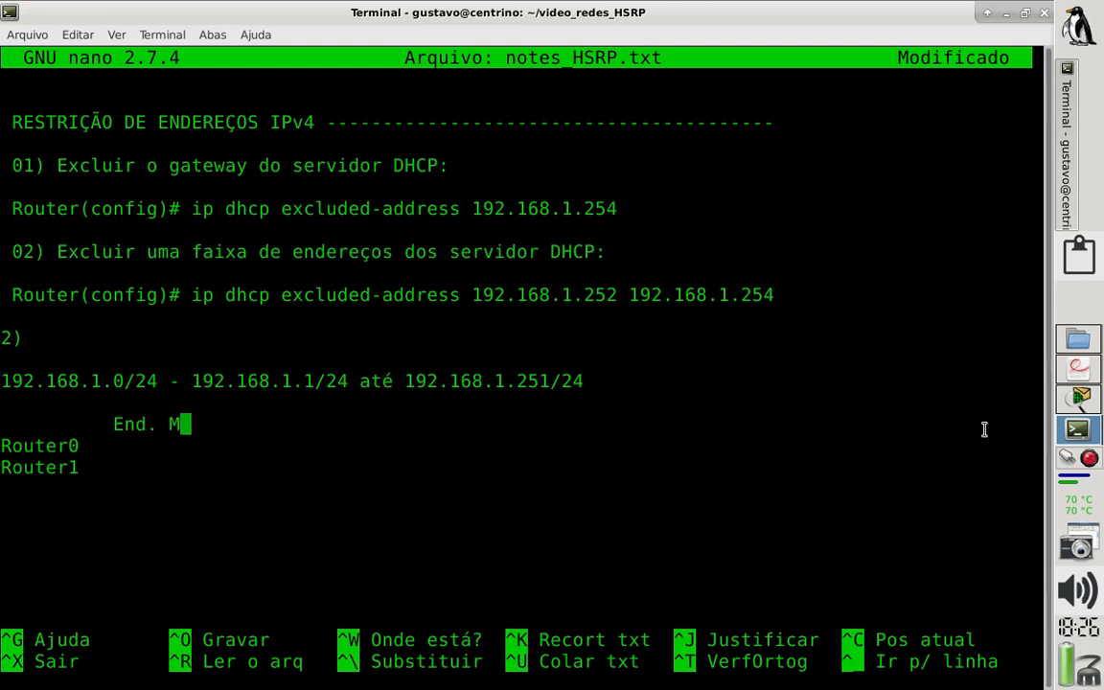
pyautogui.write('ínimo')
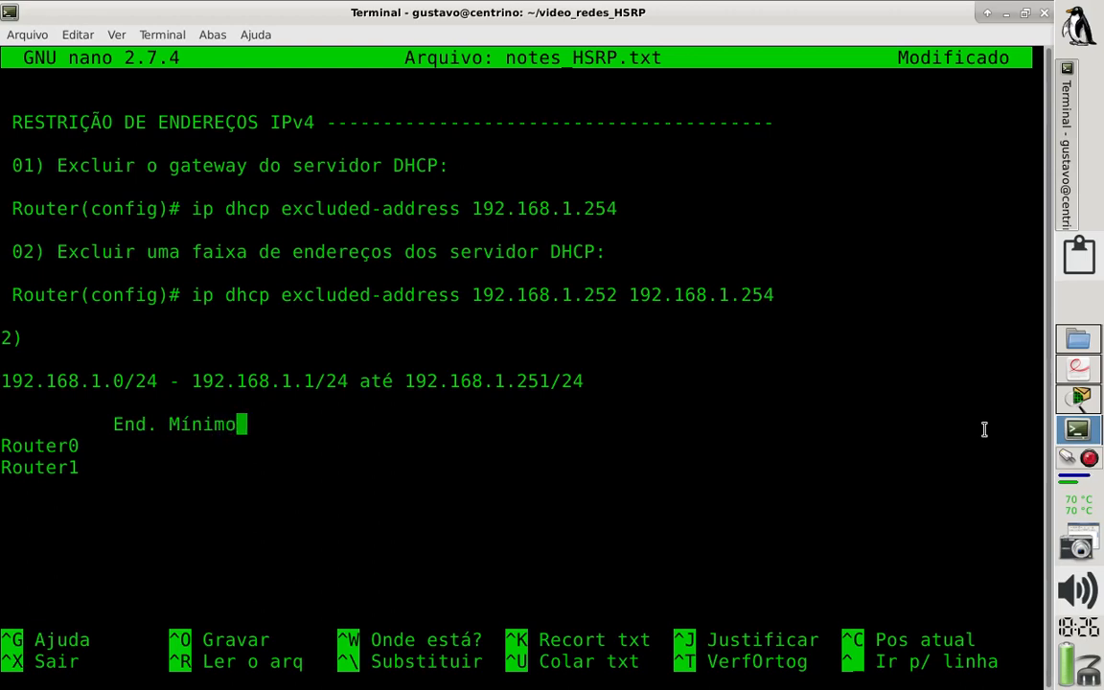
# Enter 192.168.1.1 as Router0's minimum address and align it under the End. Mínimo heading.
pyautogui.press('Down')
pyautogui.write('192.')
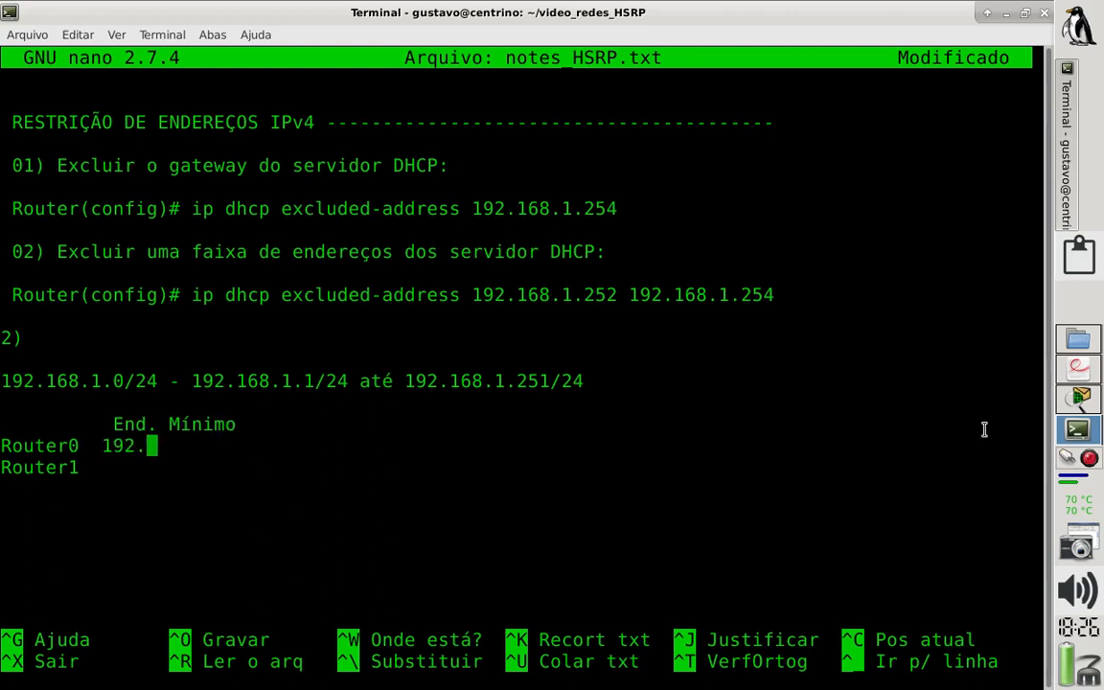
pyautogui.write('168.1')
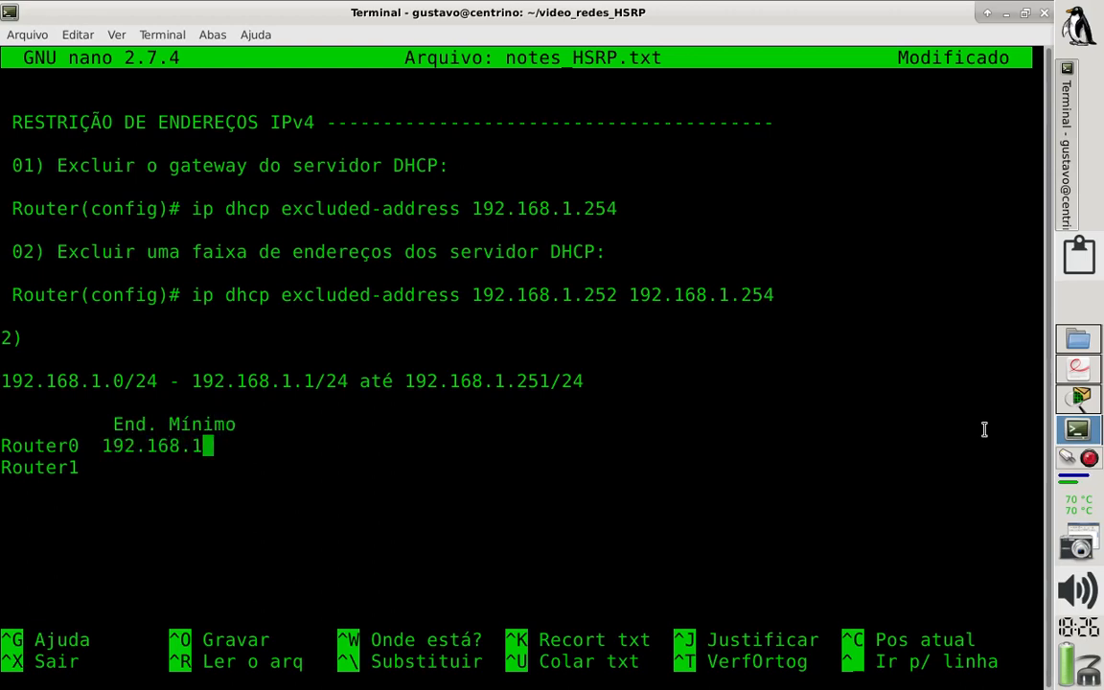
pyautogui.write('.1')
pyautogui.press('Left')
pyautogui.press('Left')
pyautogui.press('Left')
pyautogui.press('Left')
pyautogui.press('Left')
pyautogui.press('Left')
pyautogui.press('Left')
pyautogui.press('Left')
pyautogui.press('Left')
pyautogui.press('Left')
pyautogui.press('Left')
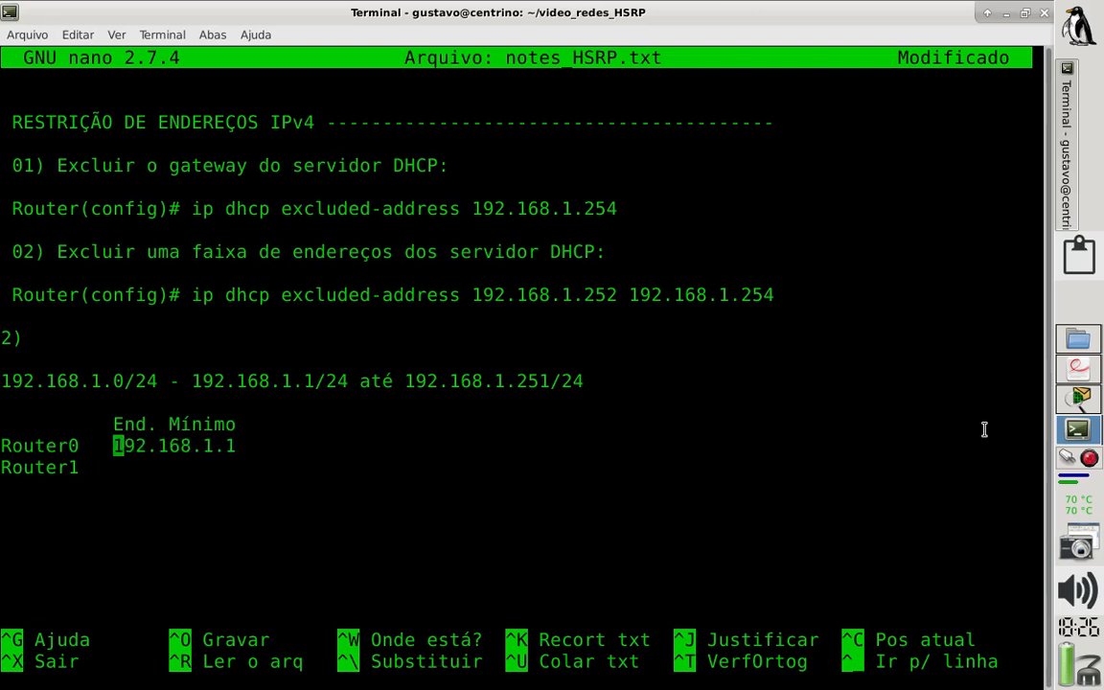
# Add a second column heading "End. Máximo" to the header row.
pyautogui.press('Up')
pyautogui.press('Right')
pyautogui.press('Right')
pyautogui.press('Right')
pyautogui.press('Right')
pyautogui.press('Right')
pyautogui.press('Right')
pyautogui.press('Right')
pyautogui.press('Right')
pyautogui.press('Right')
pyautogui.press('Right')
pyautogui.press('Right')
pyautogui.write('En')
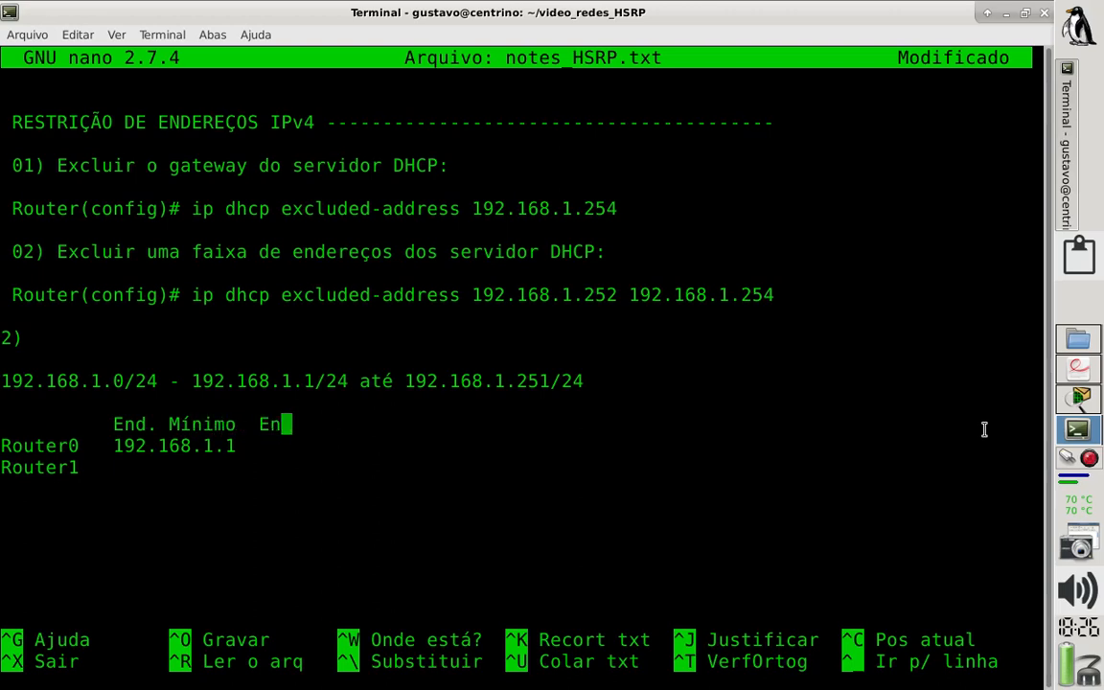
pyautogui.write('d. Máxi')
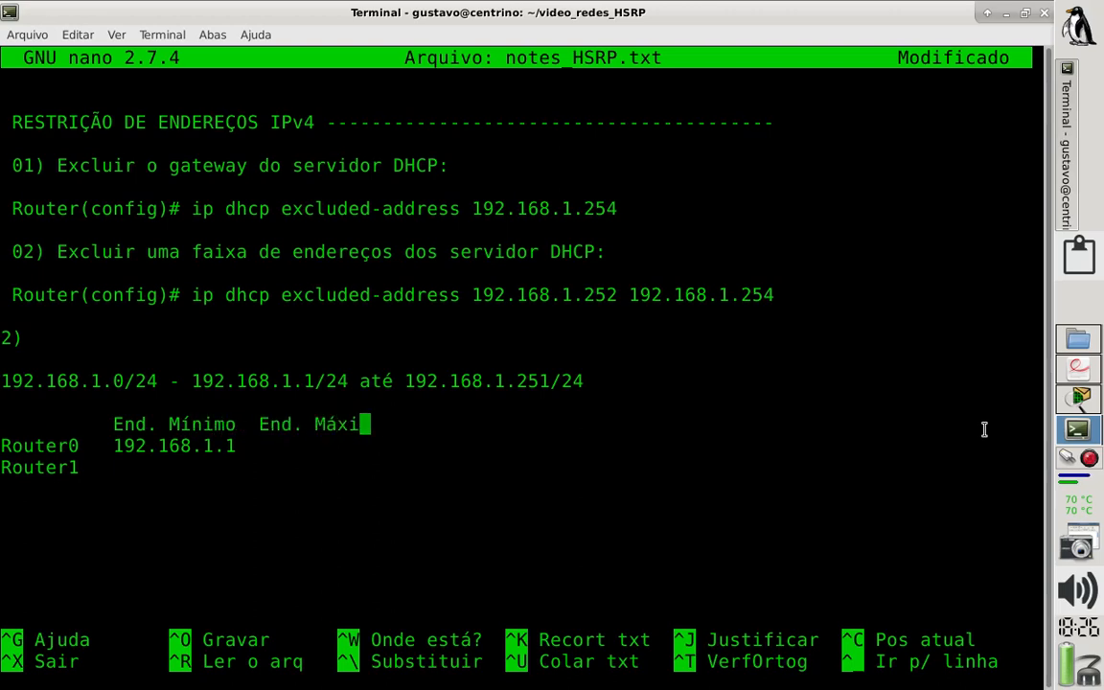
pyautogui.write('mo')
# Shift the End. Máximo heading one space over and enter 192.168.1.125 as Router0's maximum address.
pyautogui.press('Down')
pyautogui.press('Up')
pyautogui.press('Left')
pyautogui.press('Left')
pyautogui.press('Left')
pyautogui.press('Left')
pyautogui.press('Left')
pyautogui.press('Left')
pyautogui.press('Left')
pyautogui.press('Left')
pyautogui.press('Left')
pyautogui.press('Left')
pyautogui.press('Left')
pyautogui.press('Down')
pyautogui.write('192.16')
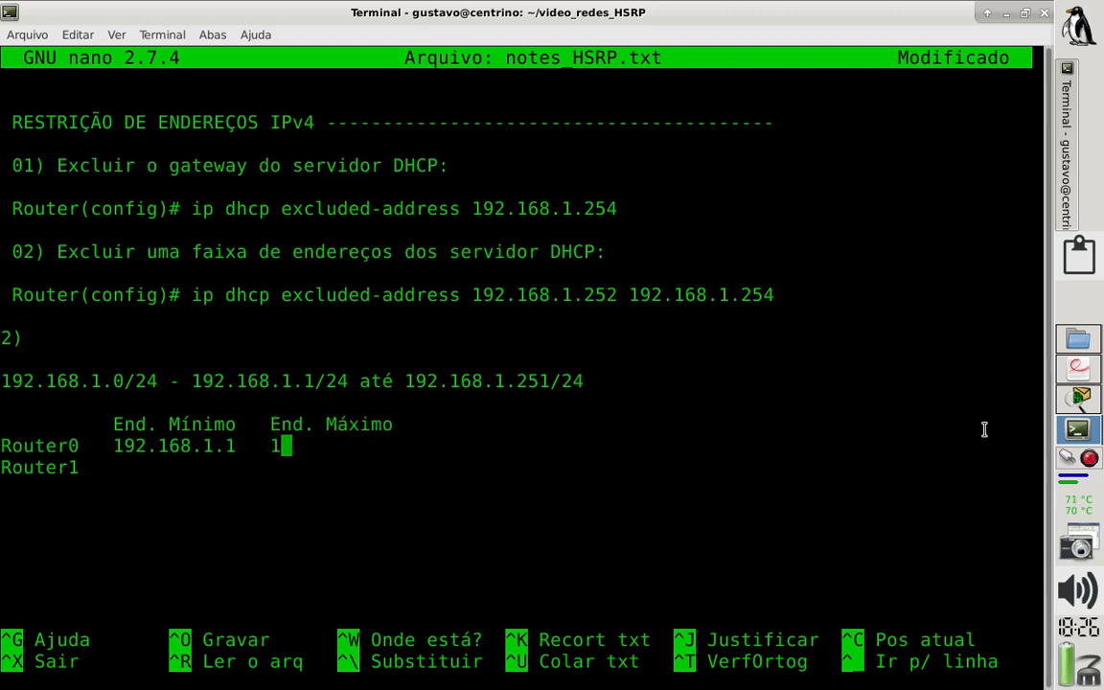
pyautogui.write('8.1.')
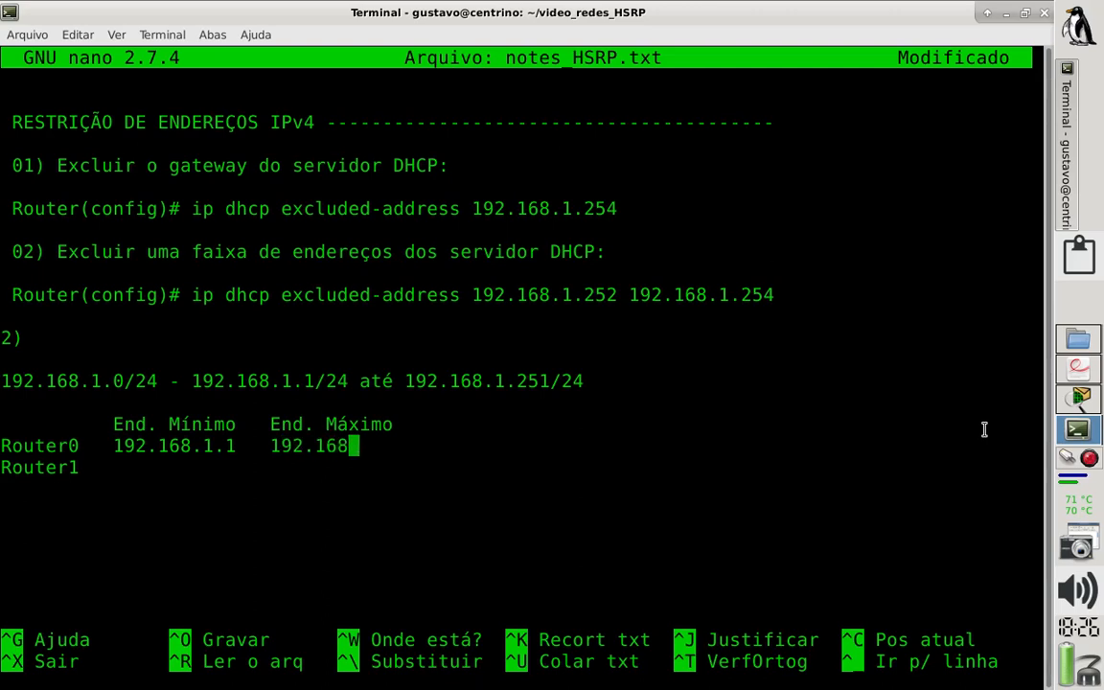
pyautogui.write('1   192.1')
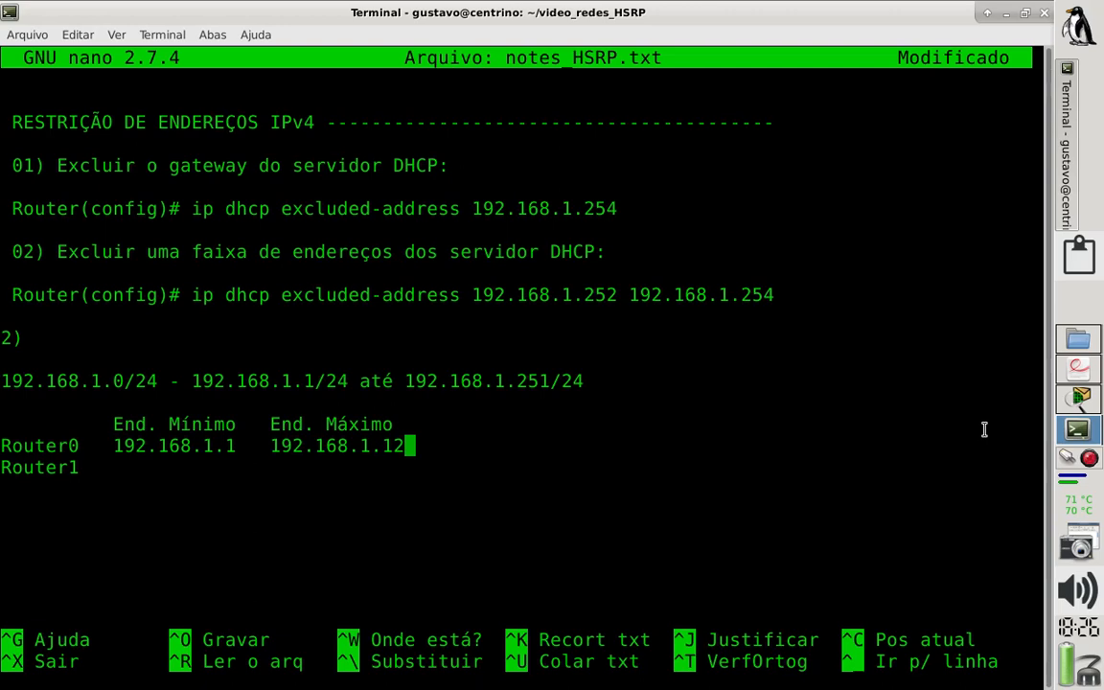
pyautogui.write('6')
pyautogui.press('BackSpace')
pyautogui.write('5')
# Remove one space before Router0's maximum address to centre it under its heading.
pyautogui.press('Left')
pyautogui.press('Left')
pyautogui.press('Left')
pyautogui.press('Left')
pyautogui.press('Left')
pyautogui.press('Left')
pyautogui.press('Left')
pyautogui.press('Left')
pyautogui.press('Left')
pyautogui.press('Left')
pyautogui.press('Left')
pyautogui.press('Left')
pyautogui.press('Left')
pyautogui.press('BackSpace')
# Add a third column heading "Gateway" after End. Máximo in the header row.
pyautogui.press('Up')
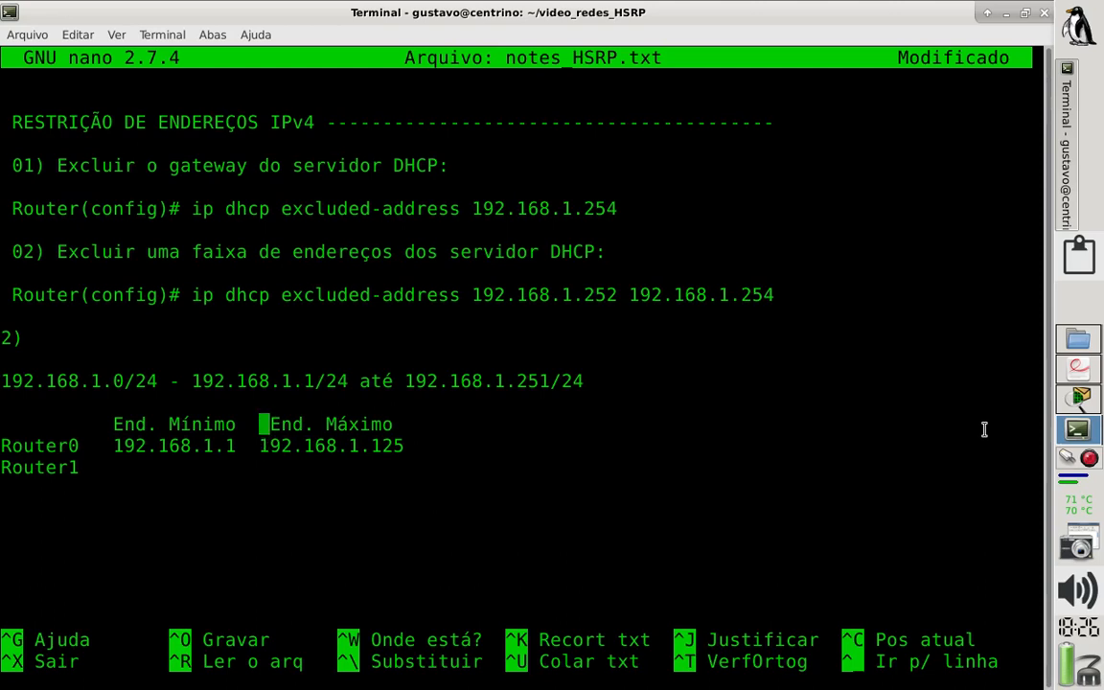
pyautogui.press('Right')
pyautogui.press('Right')
pyautogui.press('Right')
pyautogui.press('Right')
pyautogui.press('Right')
pyautogui.press('Right')
pyautogui.press('Right')
pyautogui.press('Right')
pyautogui.press('Right')
pyautogui.press('Right')
pyautogui.press('Right')
pyautogui.press('Down')
pyautogui.press('Up')
pyautogui.press('Right')
pyautogui.write('Gate')
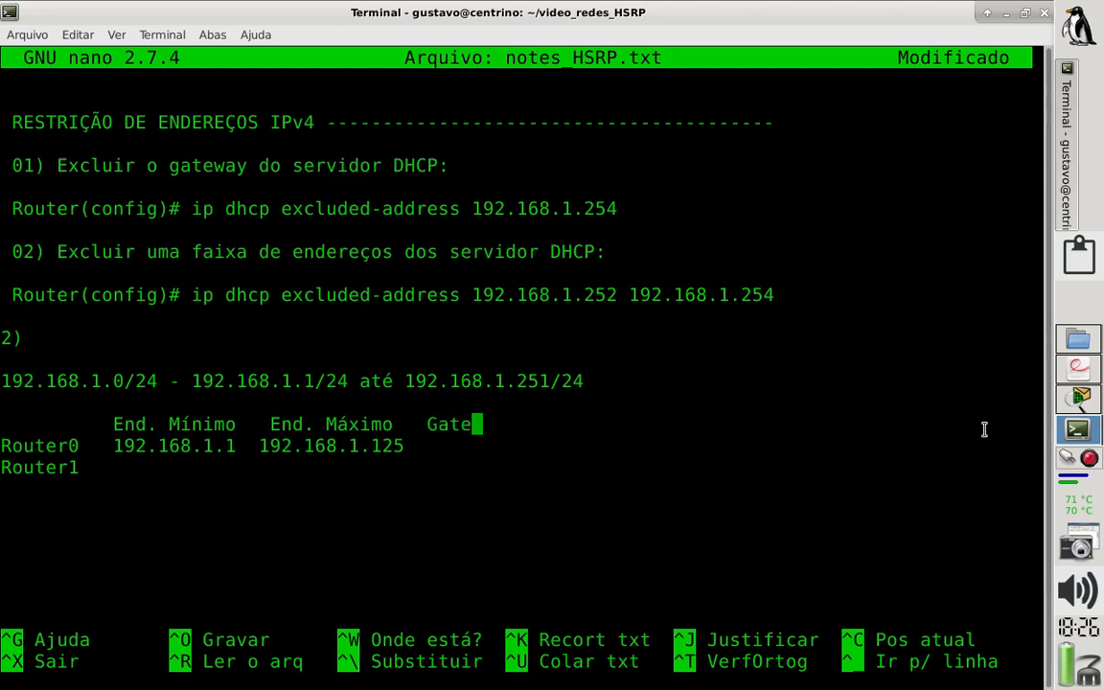
pyautogui.write('way')
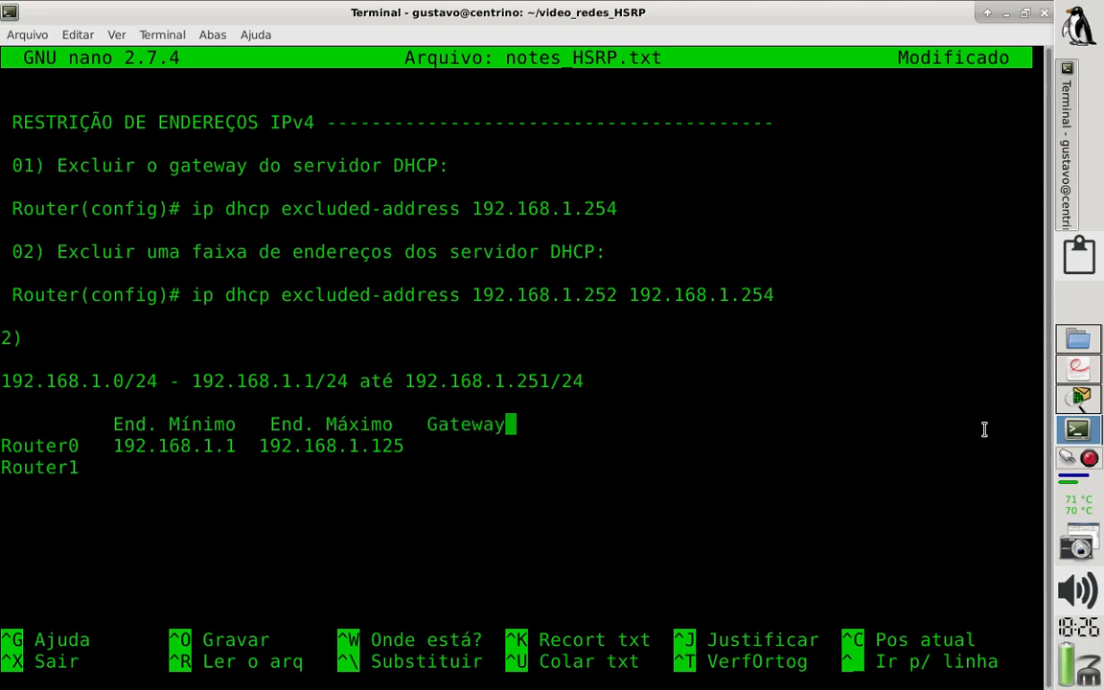
# Shift the Gateway heading one space over and enter 192.168.1.254 as Router0's gateway.
pyautogui.press('Down')
pyautogui.press('Up')
pyautogui.press('Left')
pyautogui.press('Left')
pyautogui.press('Left')
pyautogui.press('Left')
pyautogui.press('Left')
pyautogui.press('Left')
pyautogui.press('Left')
pyautogui.press('Down')
pyautogui.write('1')
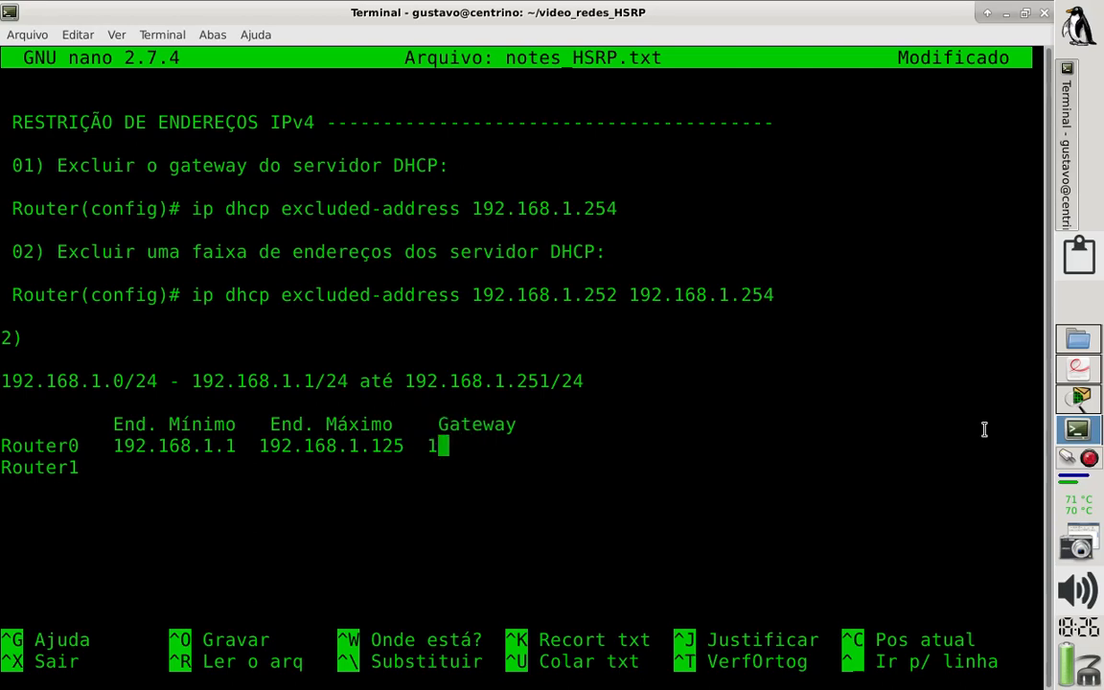
pyautogui.write('92.168')
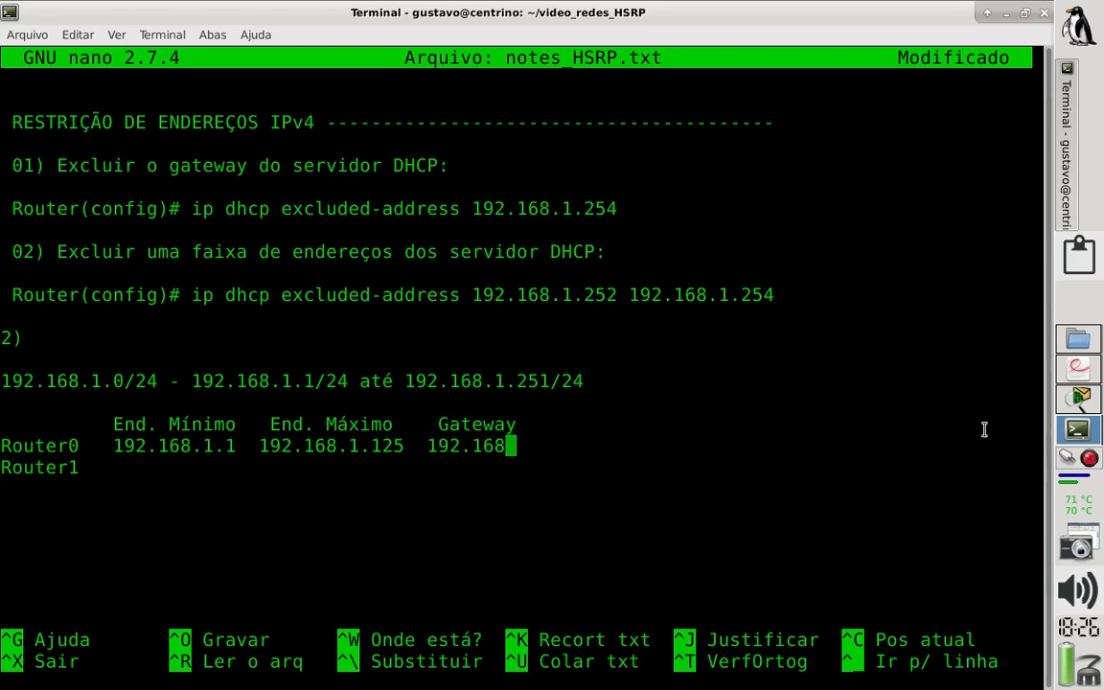
pyautogui.write('.1.254')
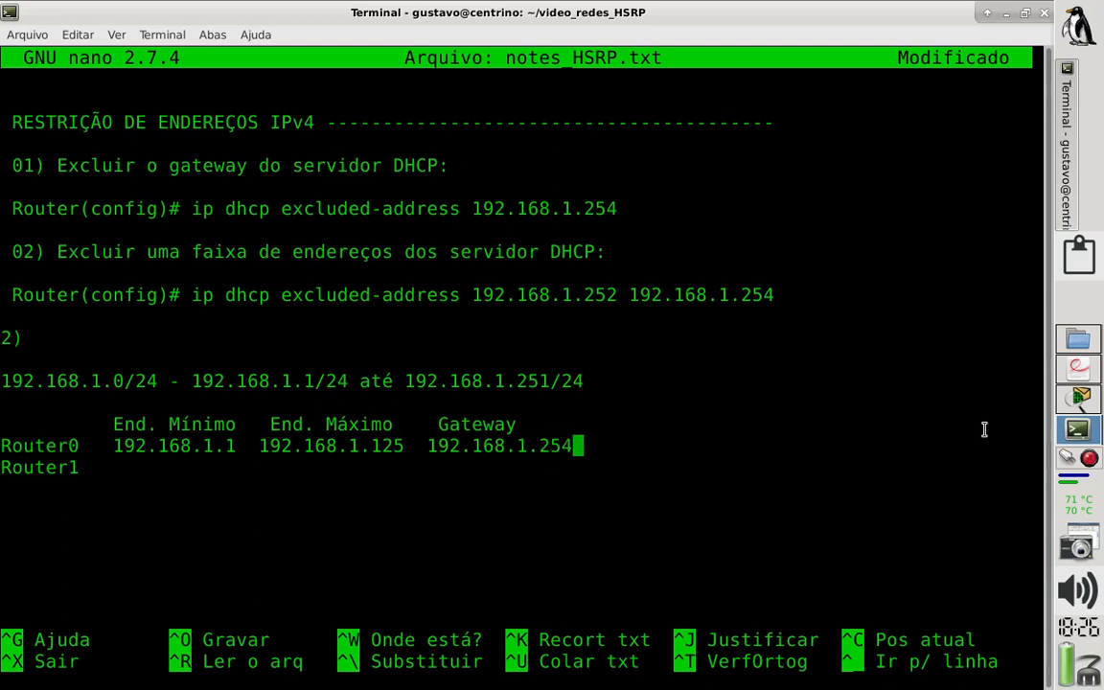
# Centre the Gateway heading over Router0's gateway address and save notes_HSRP.txt.
pyautogui.press('Left')
pyautogui.press('Left')
pyautogui.press('Left')
pyautogui.press('Left')
pyautogui.press('Left')
pyautogui.press('Left')
pyautogui.press('Left')
pyautogui.press('Left')
pyautogui.press('Left')
pyautogui.press('Left')
pyautogui.press('Left')
pyautogui.press('Up')
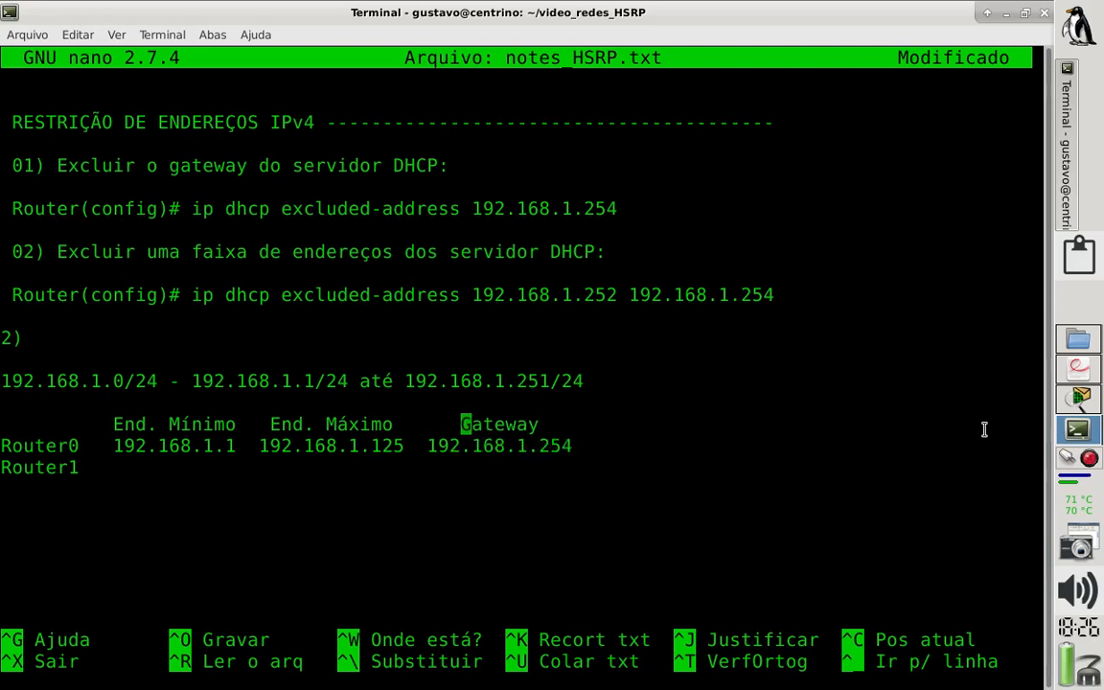
pyautogui.hotkey('ctrl', 'o')
pyautogui.press('Return')
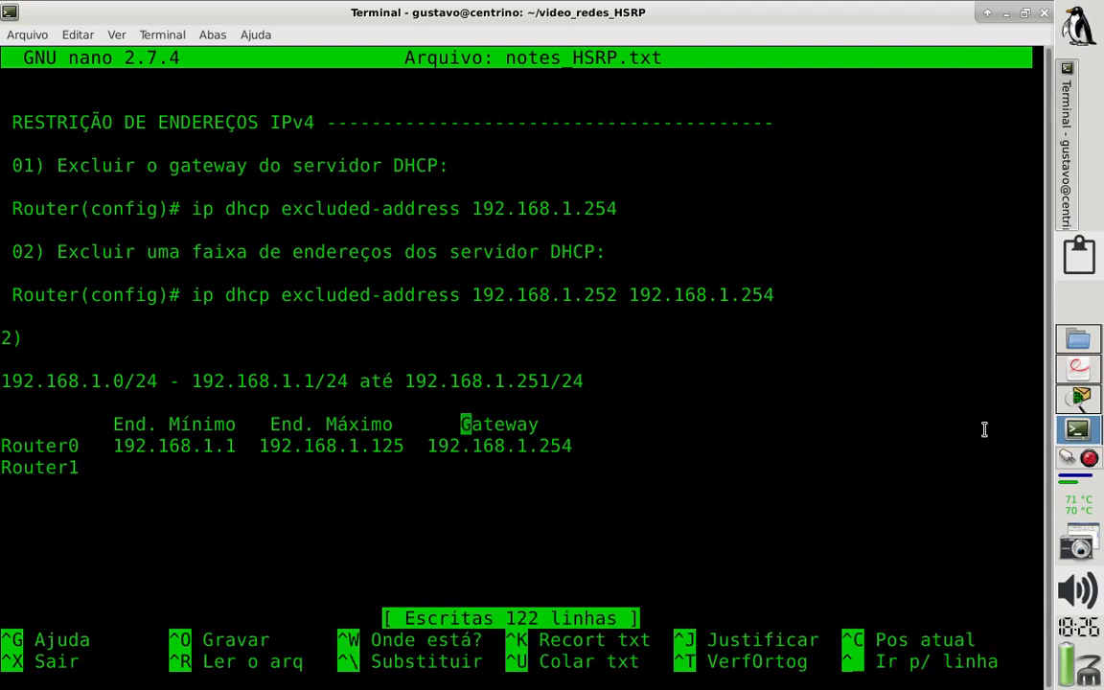
# Enter 192.168.1.126 as Router1's minimum address, aligned under the End. Mínimo heading.
pyautogui.press('Down')
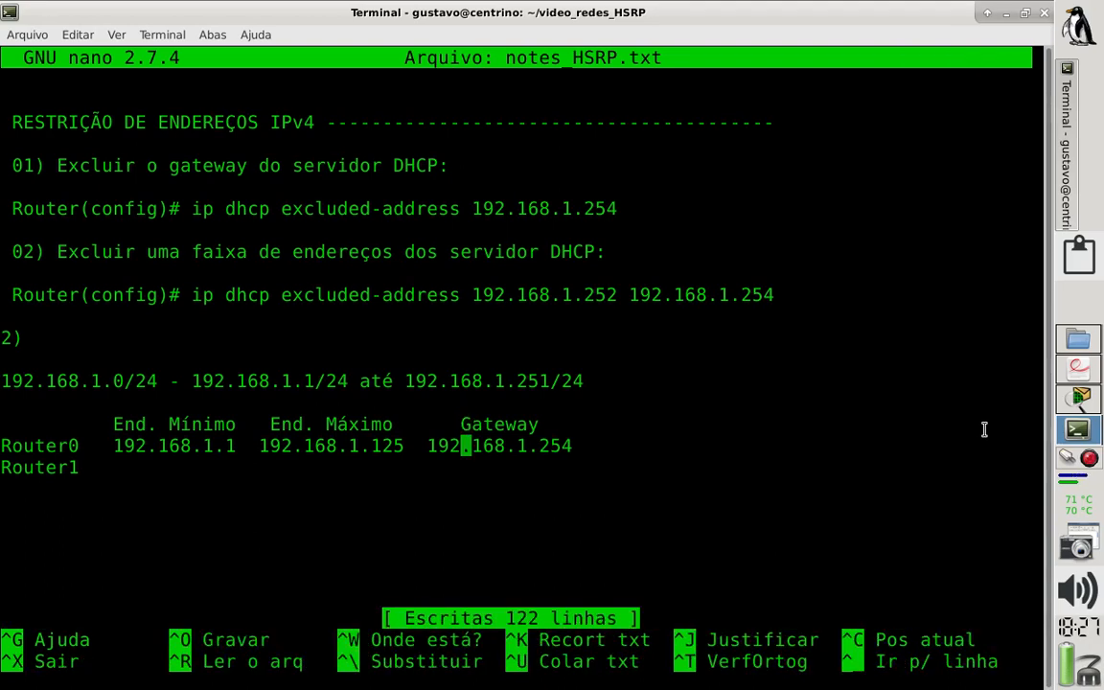
pyautogui.press('Left')
pyautogui.press('Down')
pyautogui.write('102')
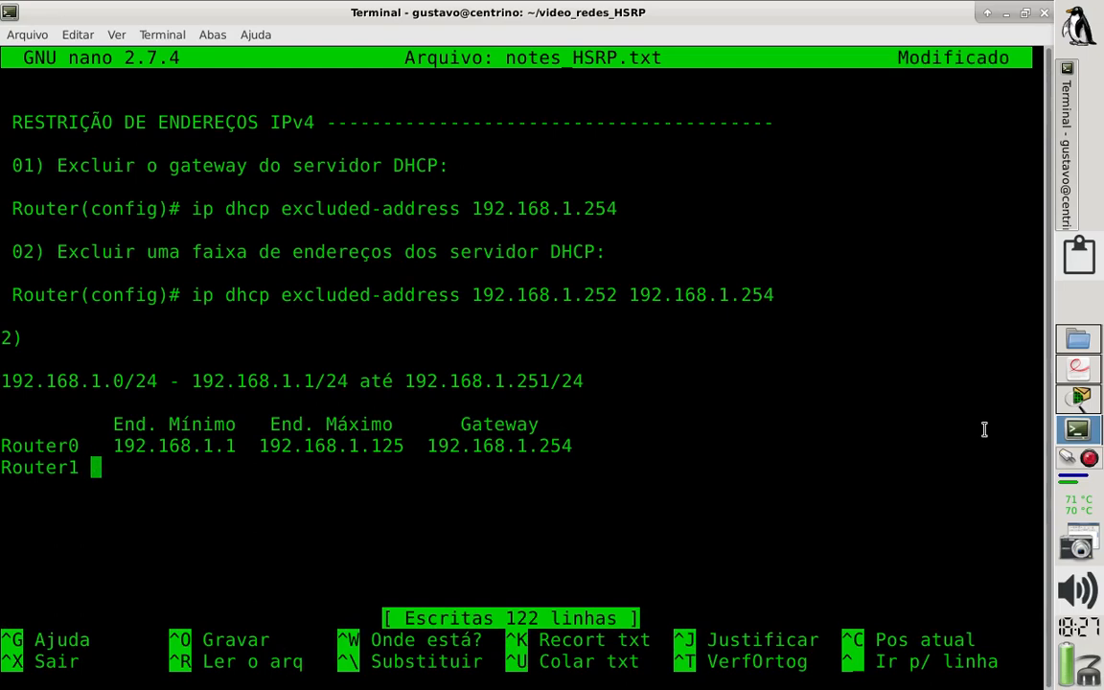
pyautogui.press('BackSpace')
pyautogui.press('BackSpace')
pyautogui.write('2.168')
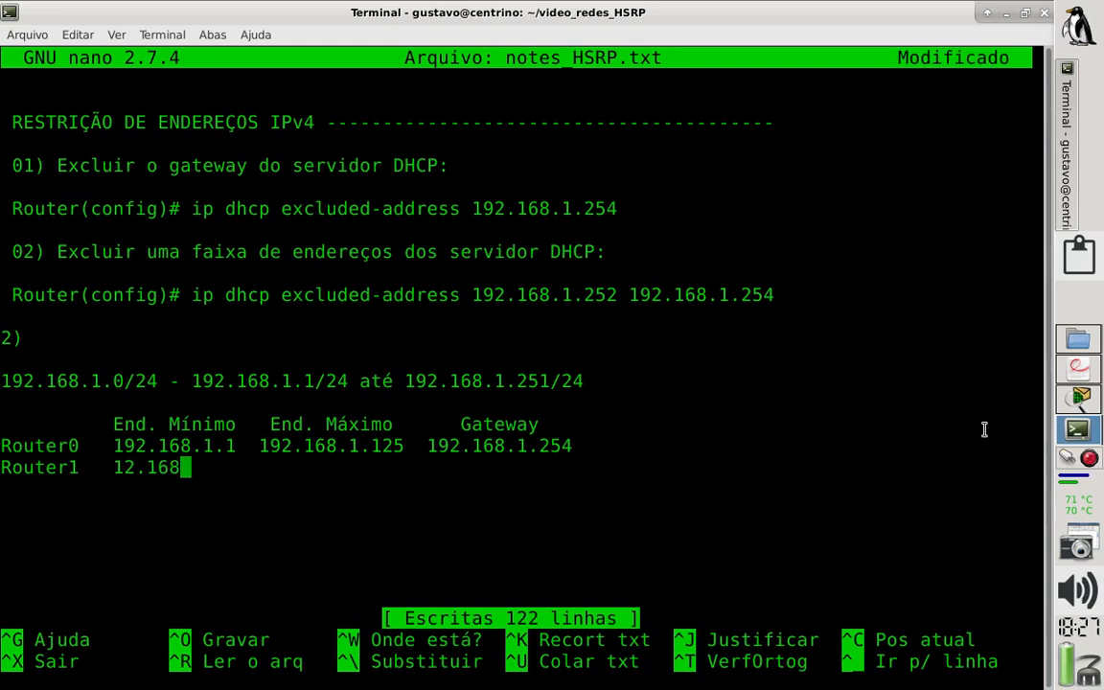
pyautogui.press('BackSpace')
pyautogui.press('BackSpace')
pyautogui.press('BackSpace')
pyautogui.press('BackSpace')
pyautogui.press('BackSpace')
pyautogui.write('9')
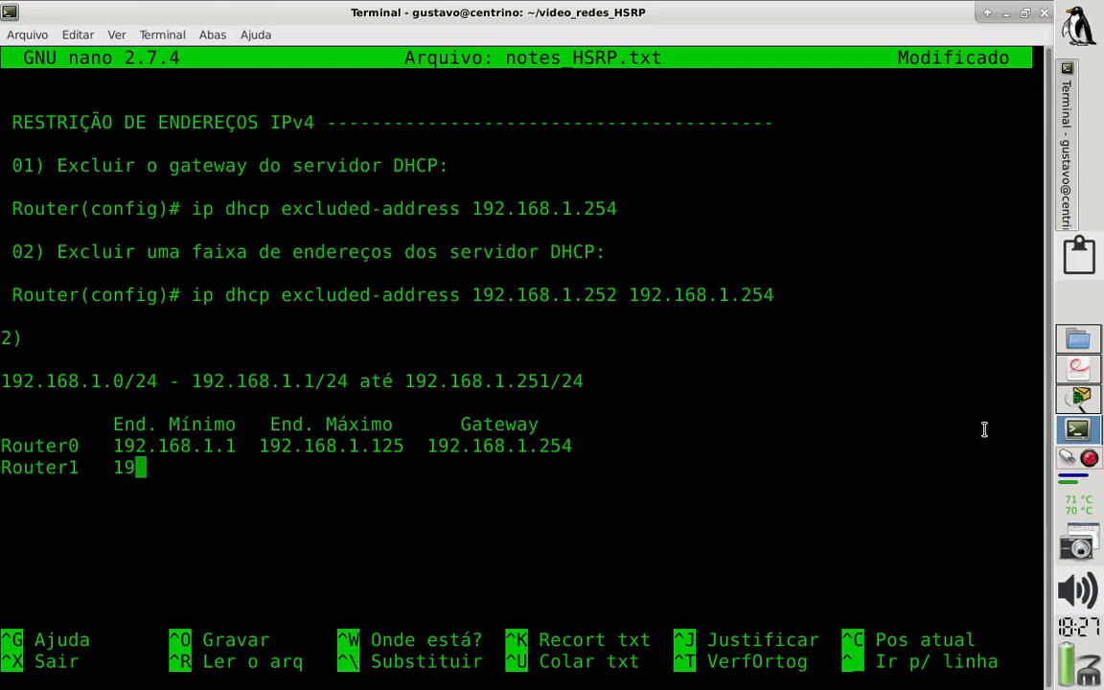
pyautogui.write('2.168.')
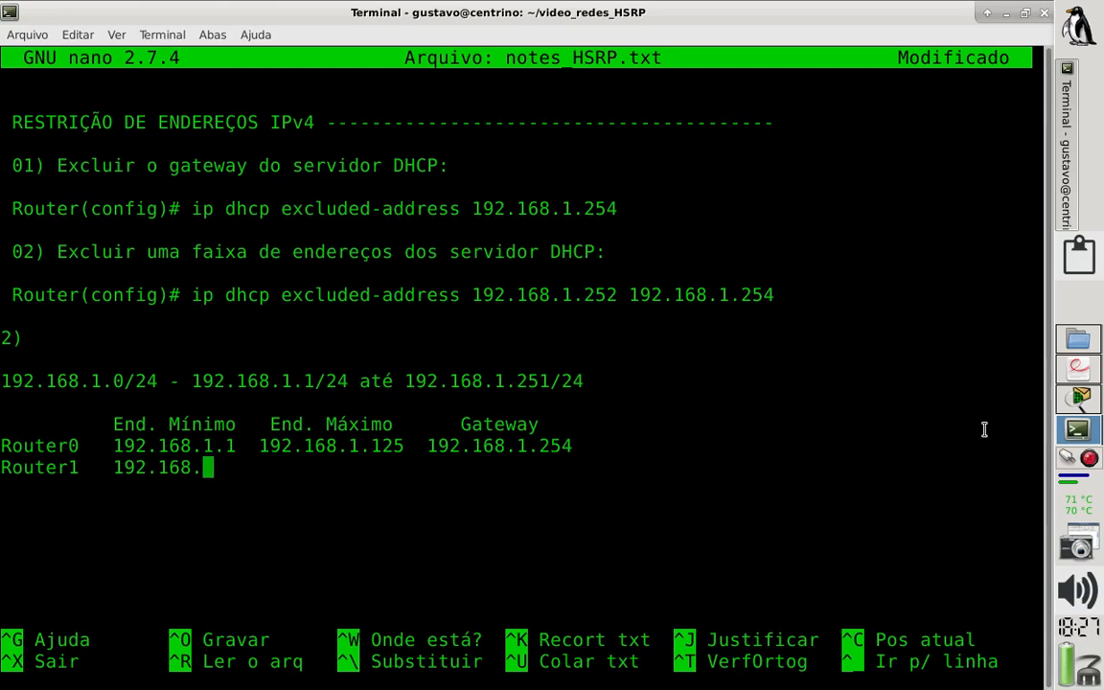
pyautogui.write('1.126')
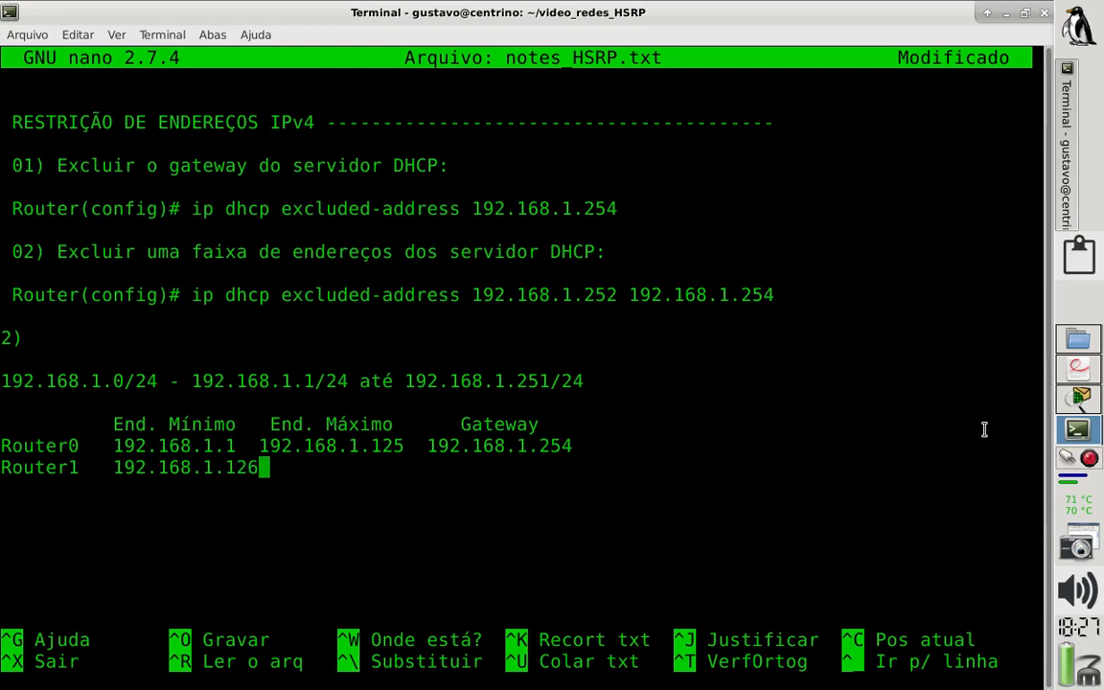
# Space out the End. Máximo and Gateway columns, headings and Router0's addresses alike, to clear Router1's longer minimum address.
pyautogui.press('Up')
pyautogui.press('Up')
pyautogui.press('Left')
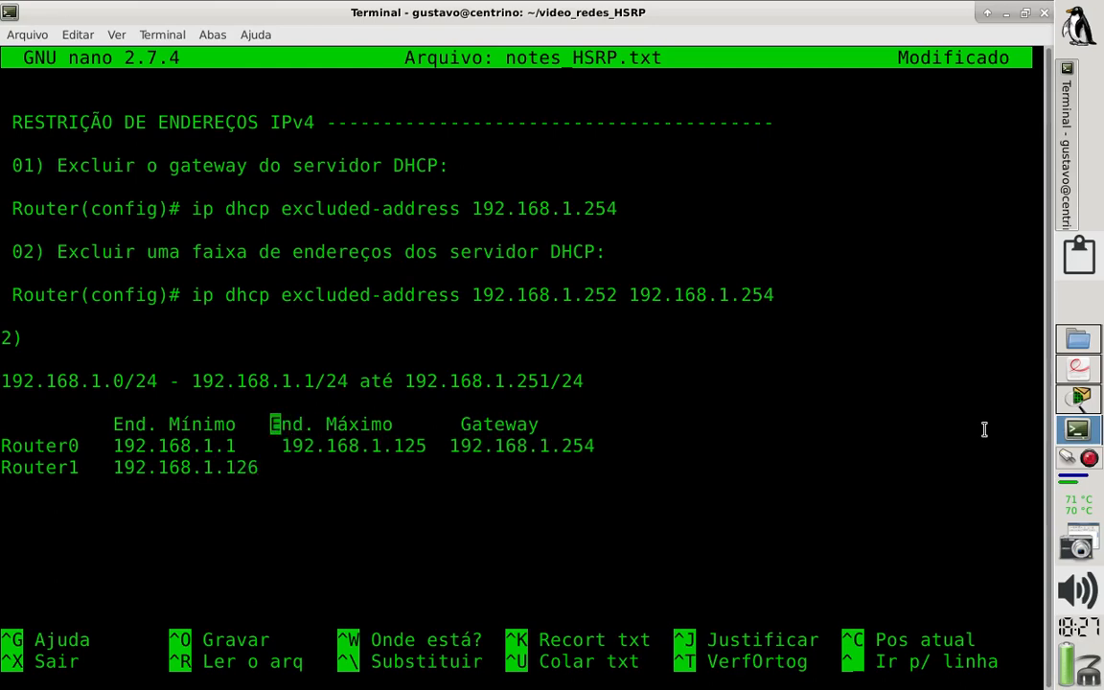
# Enter 192.168.1.251 as Router1's maximum address, aligned under the End. Máximo column.
pyautogui.press('Down')
pyautogui.press('Down')
pyautogui.write('1')
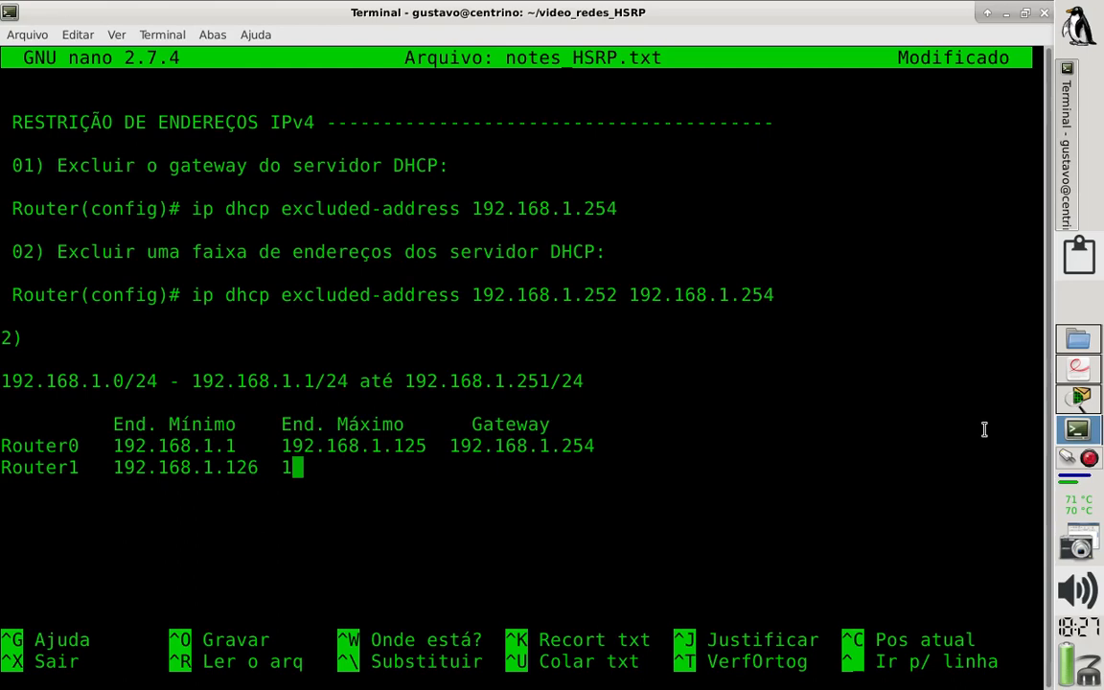
pyautogui.write('92.168.1')
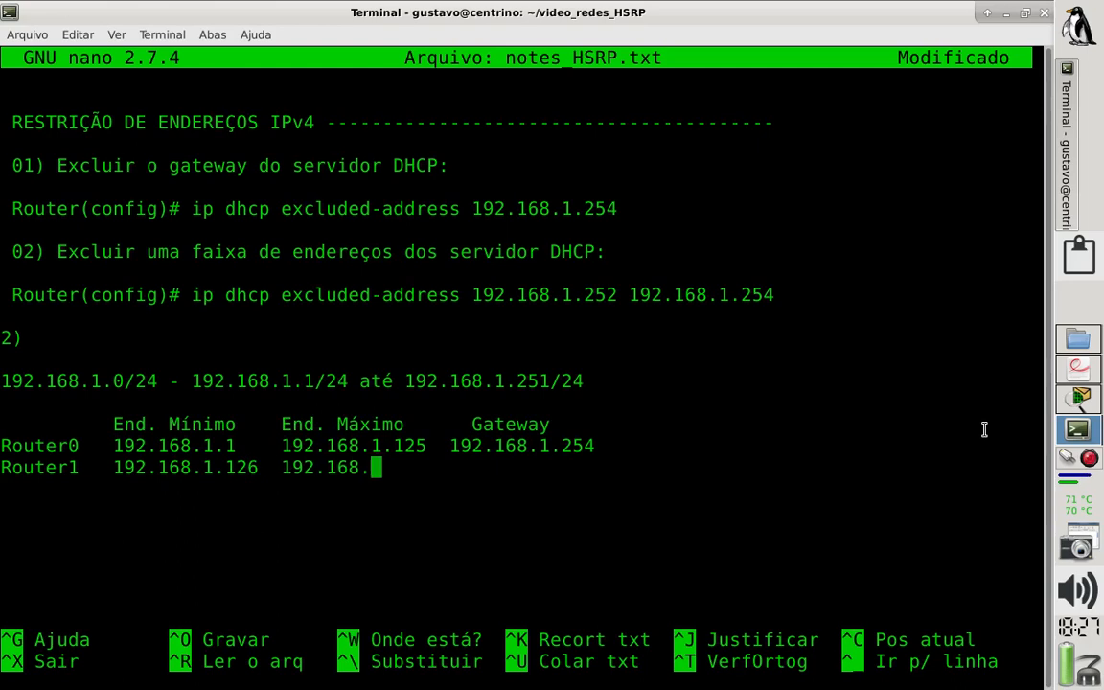
pyautogui.write('.251')
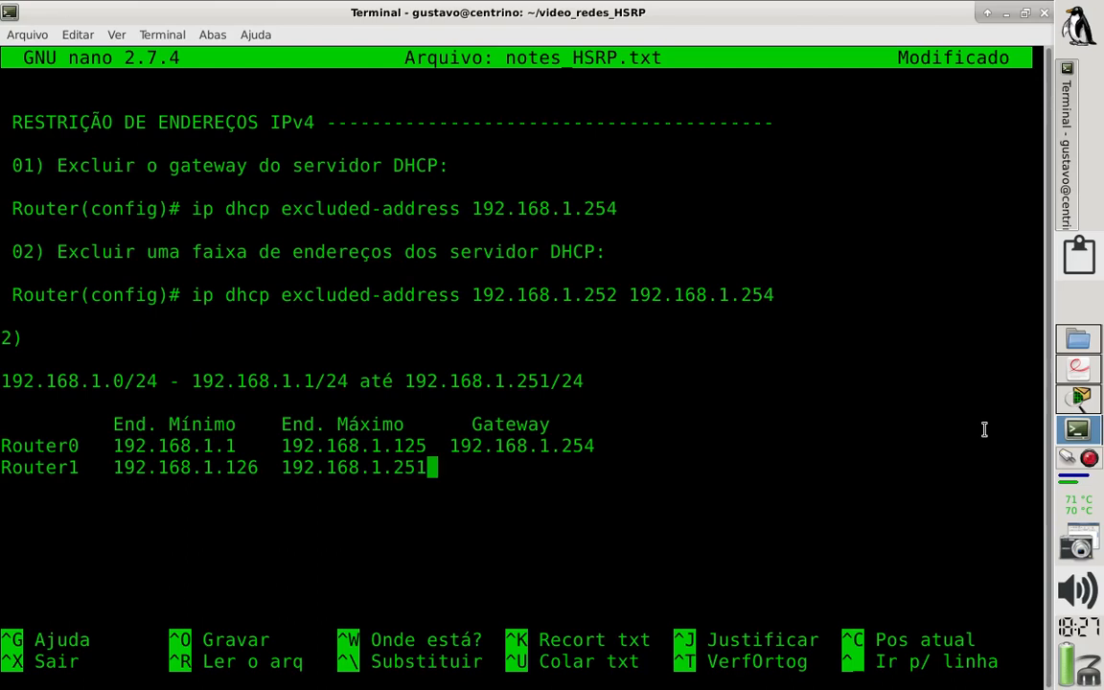
# Enter 192.168.1.254 as Router1's gateway, aligned with Router0's gateway address.
pyautogui.write('1')
pyautogui.press('BackSpace')
pyautogui.write('192.1')
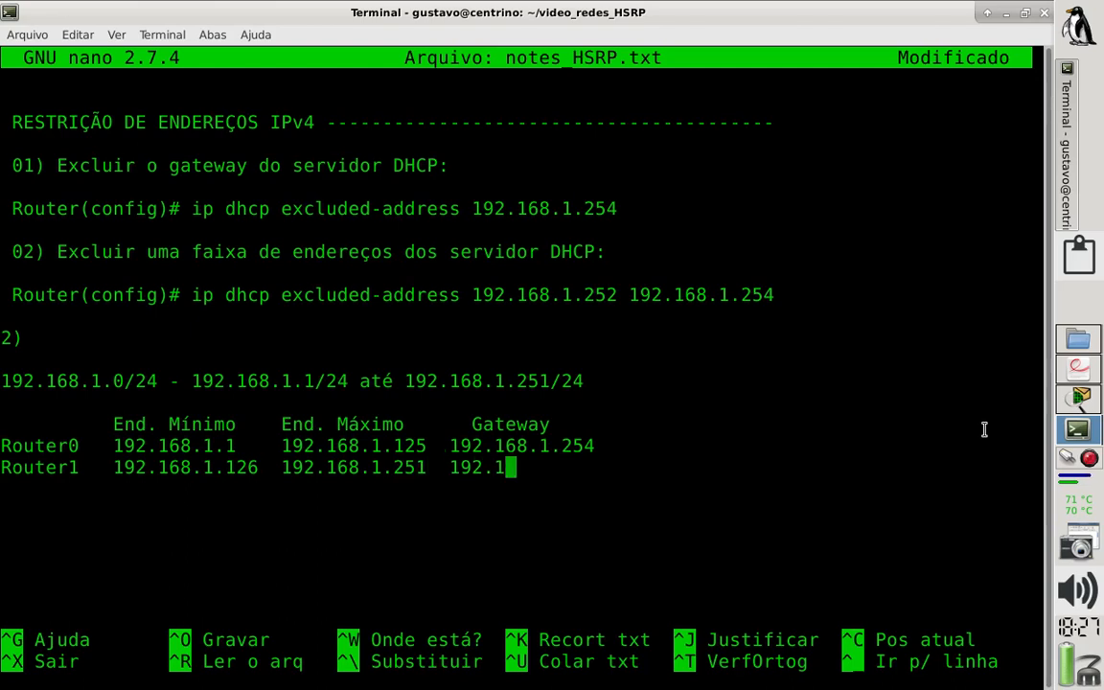
pyautogui.write('68.1.2')
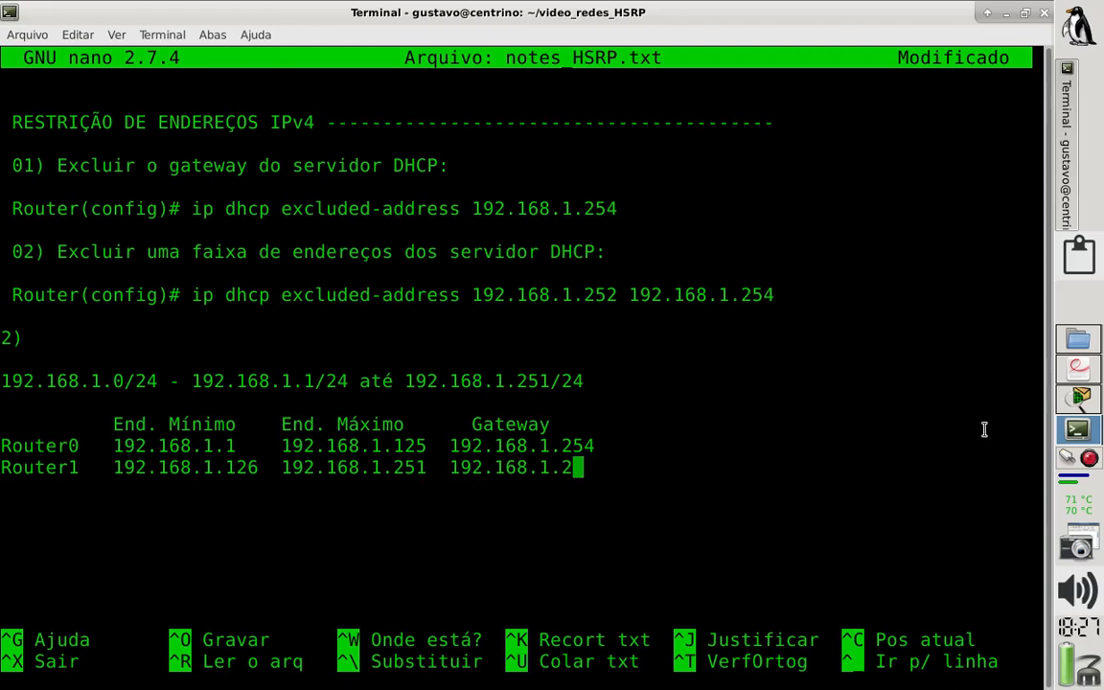
pyautogui.write('54')
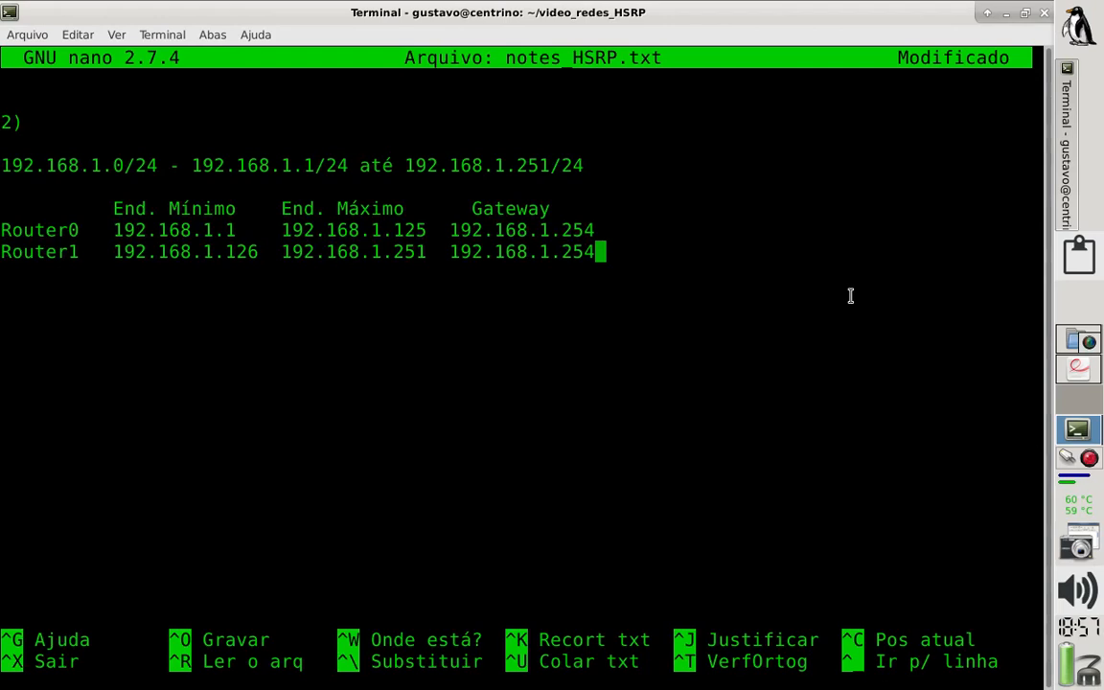
# Add the label "Router0:" below the address table, separated from it by a blank line.
pyautogui.press('Return')
pyautogui.press('Return')
pyautogui.write('ROut')
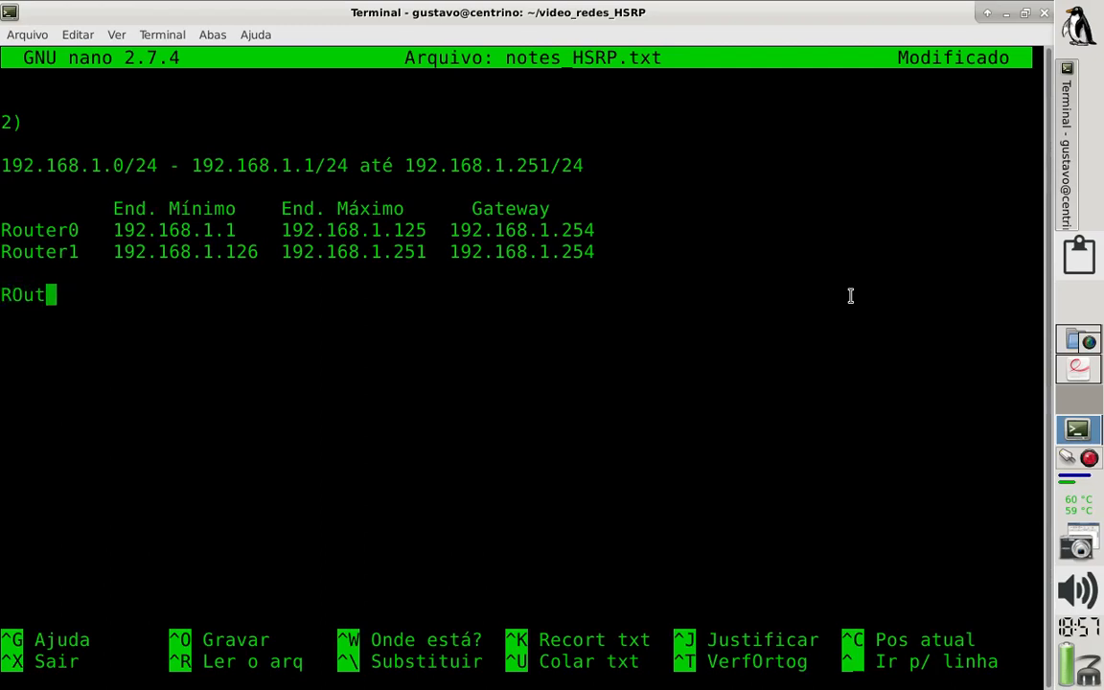
pyautogui.press('BackSpace')
pyautogui.press('BackSpace')
pyautogui.press('BackSpace')
pyautogui.write('outer')
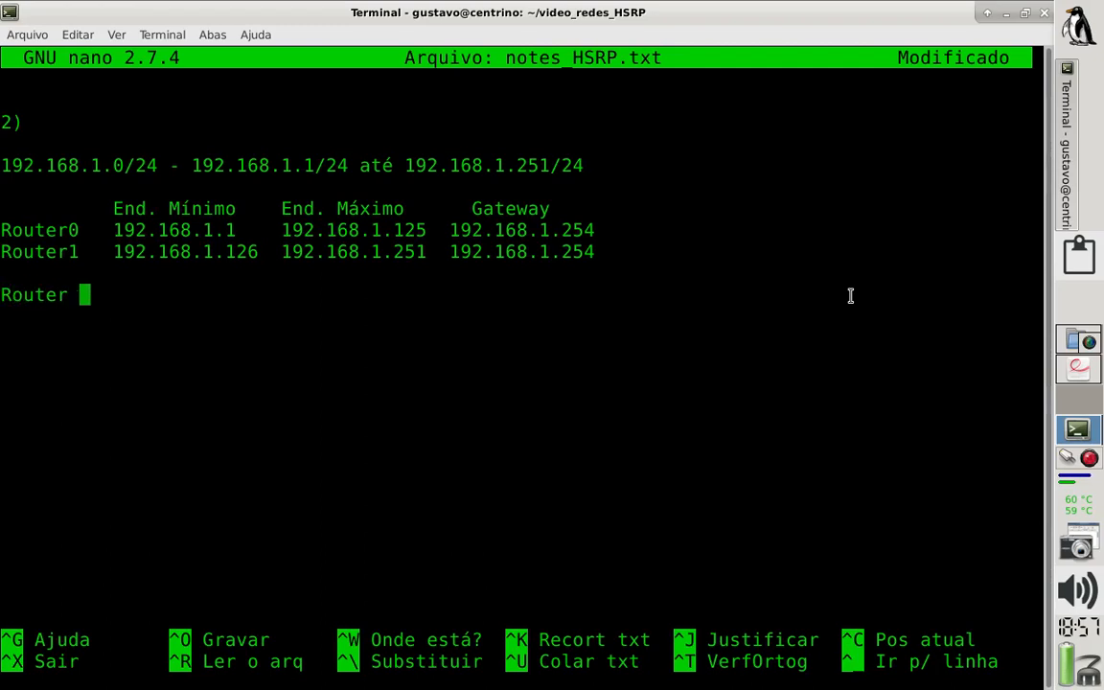
pyautogui.press('BackSpace')
pyautogui.write('0:')
pyautogui.press('Return')
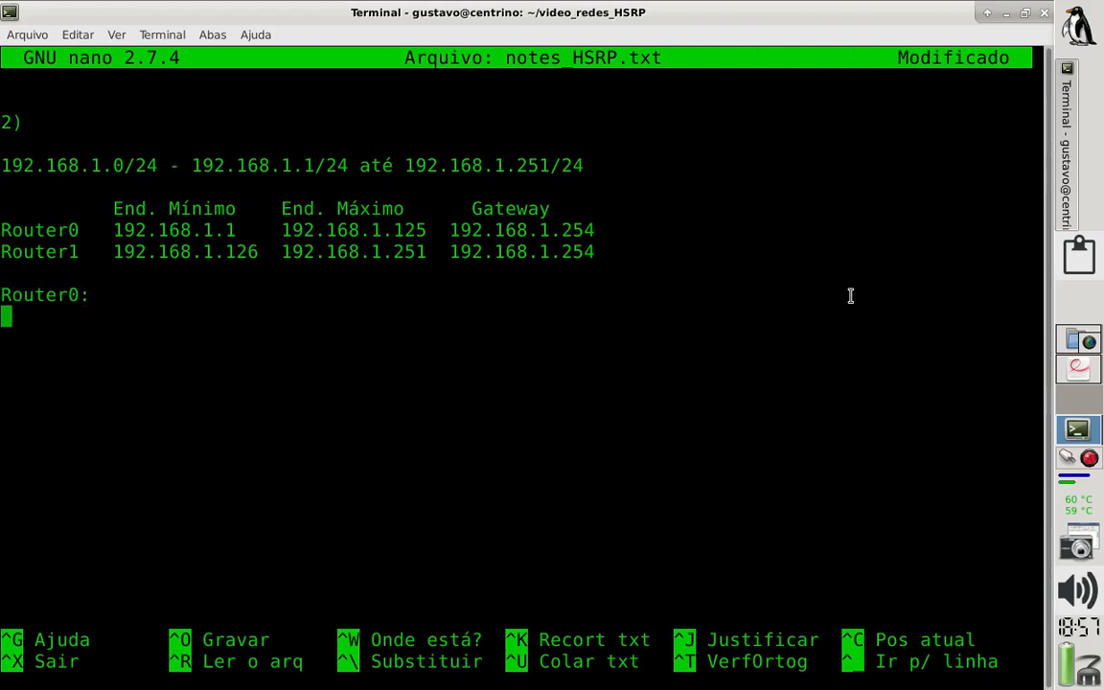
# Write "Router(config)# ip dhcp excluded-address 192.168.1.126 192.168.1.251" on the line below the Router0: label.
pyautogui.write('Router')
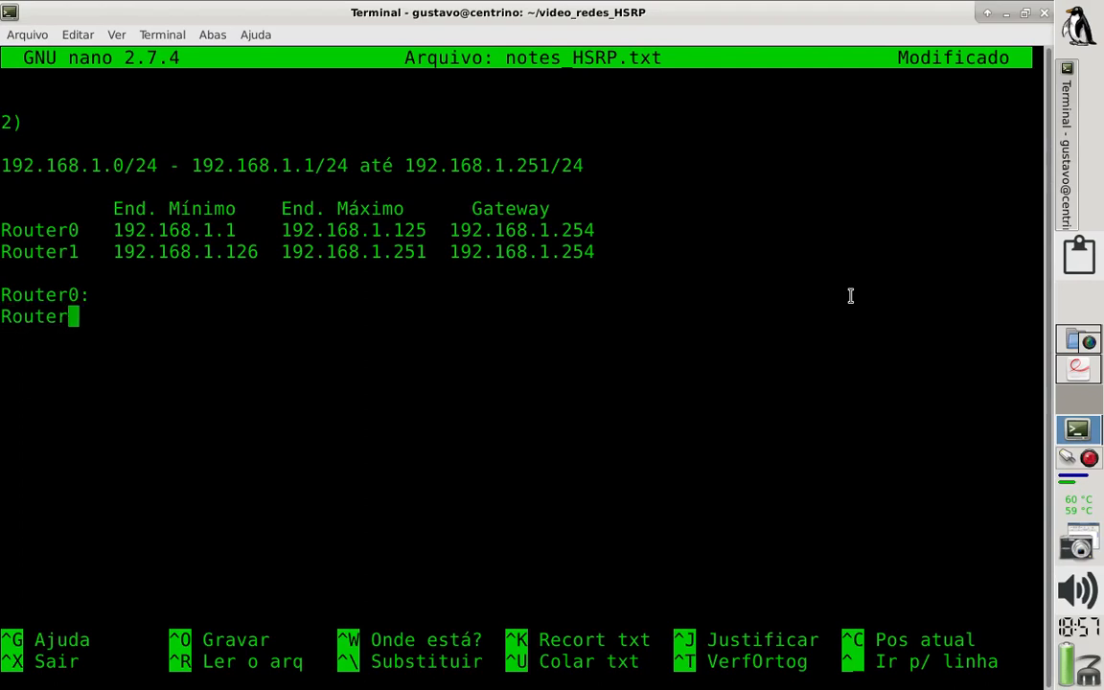
pyautogui.write('(config')
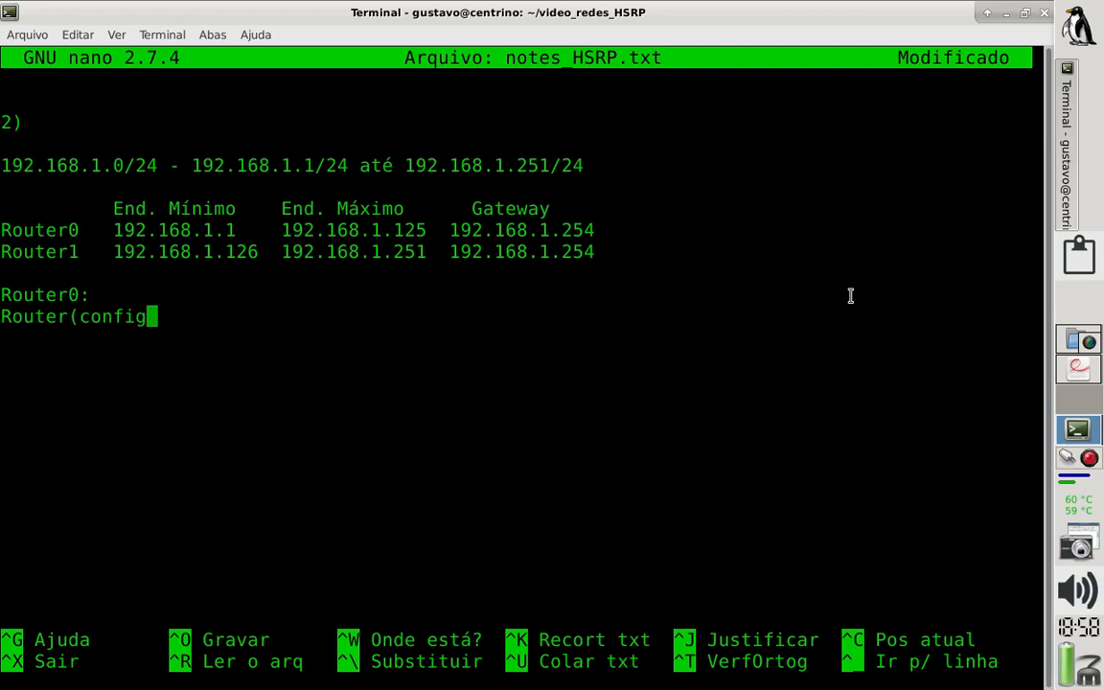
pyautogui.write(')# i')
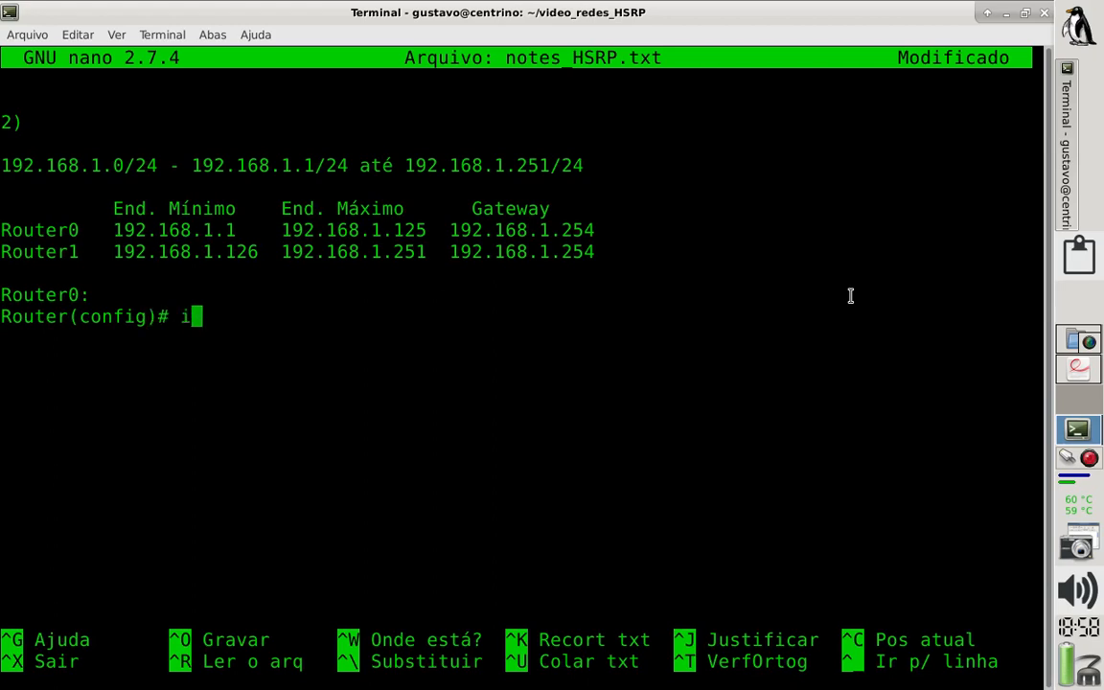
pyautogui.write('p dh')
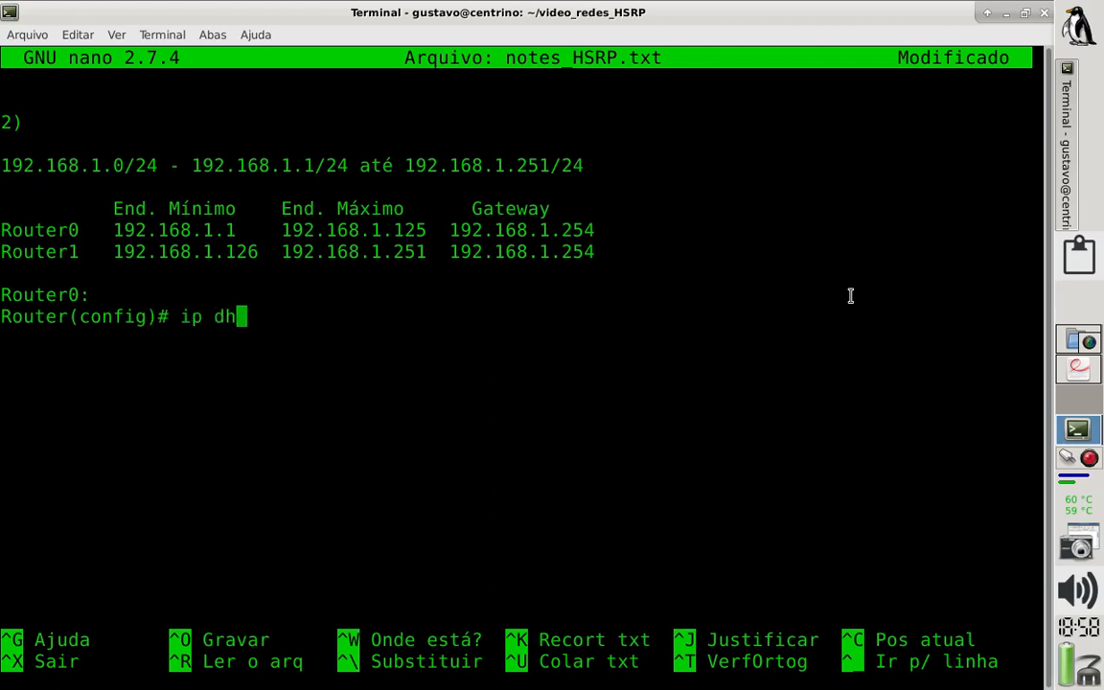
pyautogui.write('cp exclue')
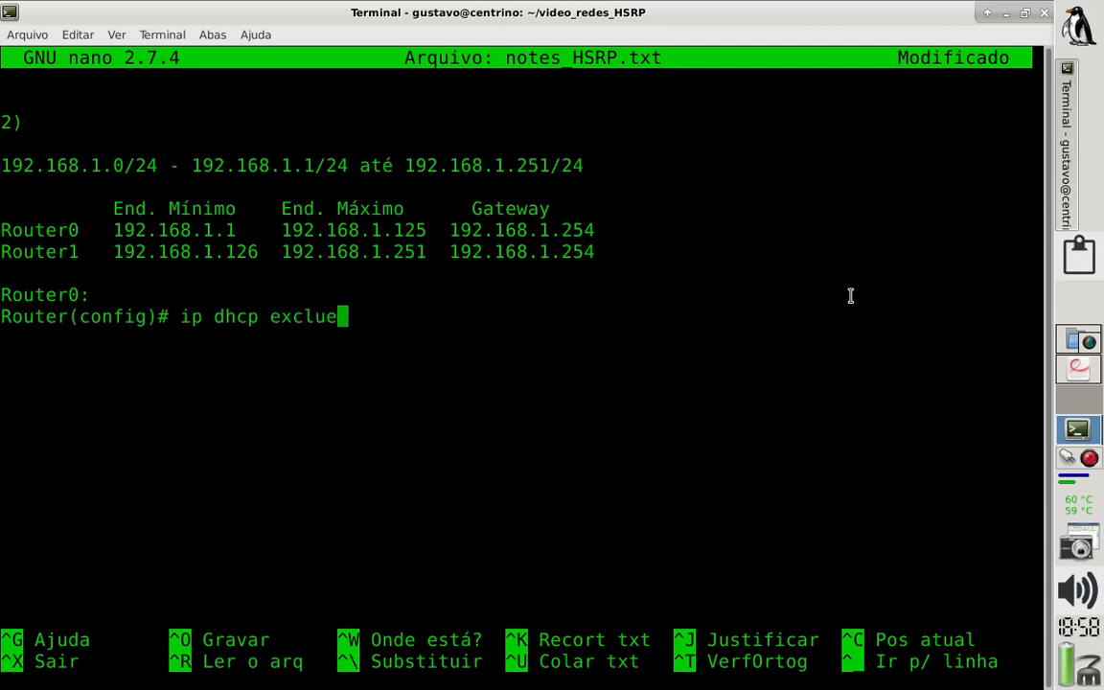
pyautogui.press('BackSpace')
pyautogui.write('ded')
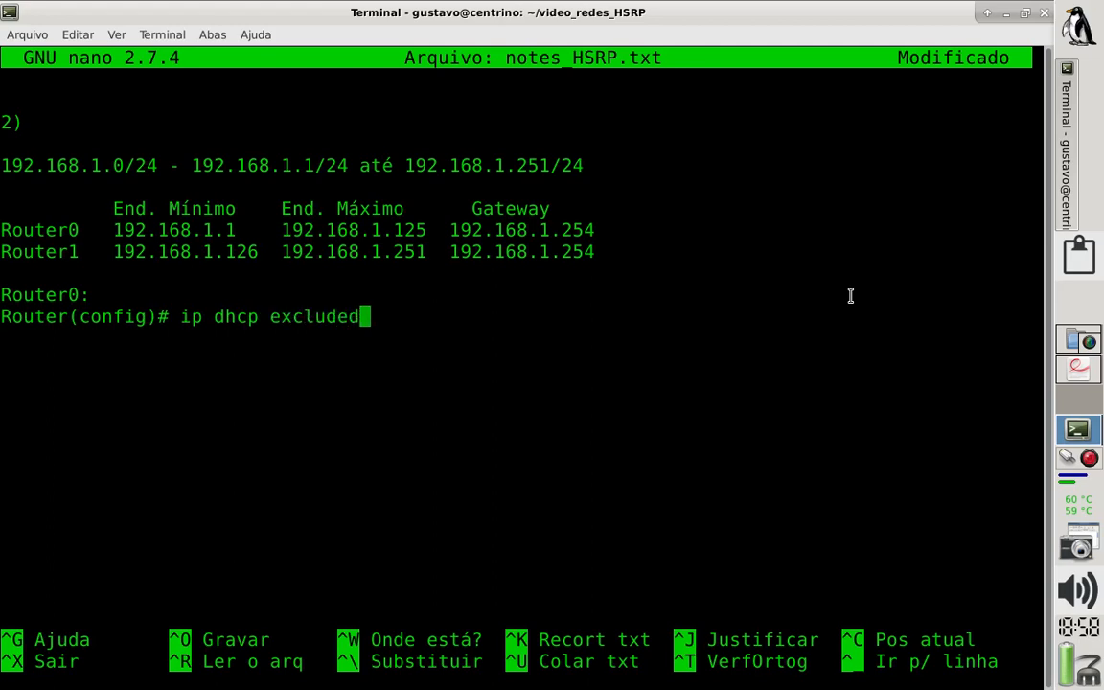
pyautogui.write('-addres')
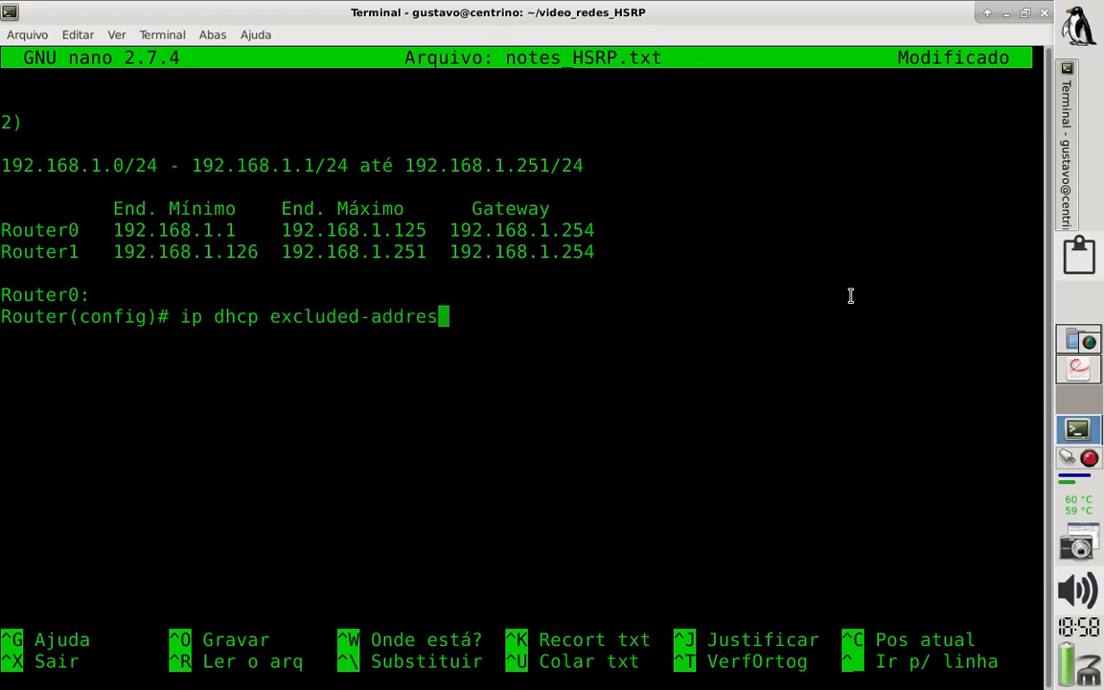
pyautogui.write('s 192.1')
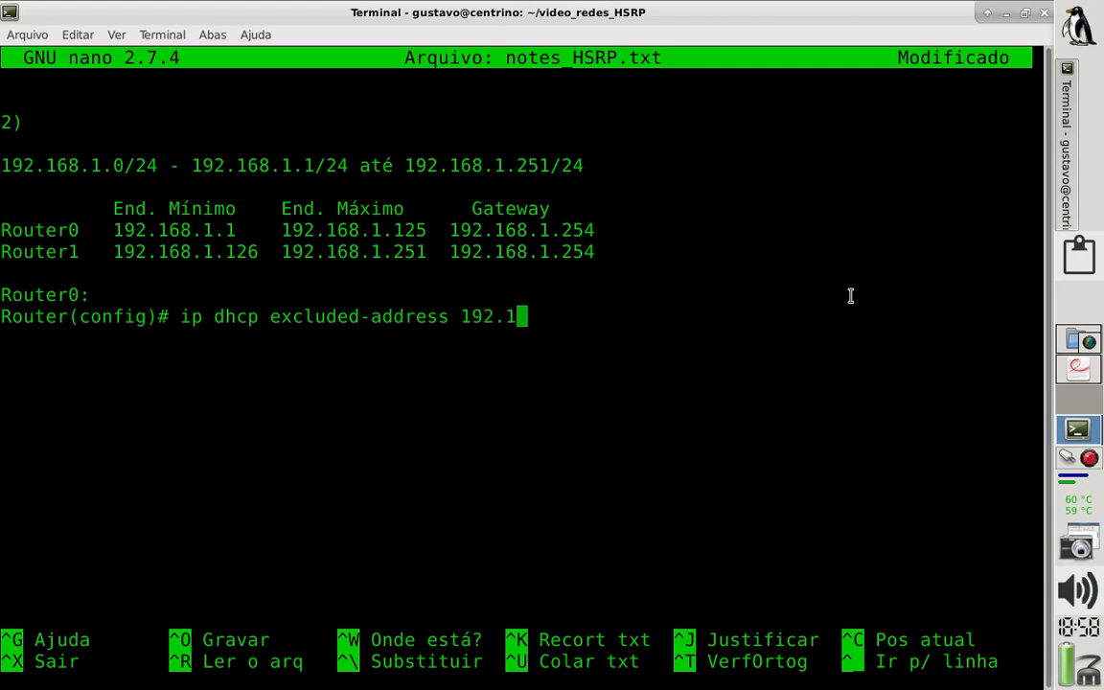
pyautogui.write('68.')
pyautogui.write('1.1')
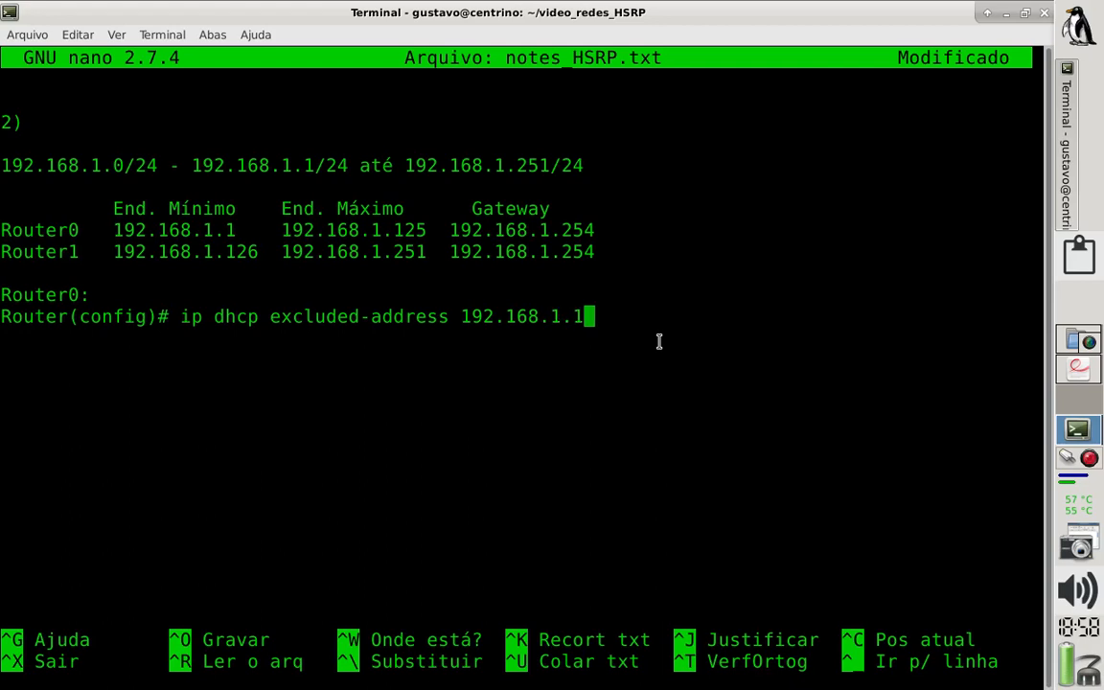
pyautogui.write('26 192.16')
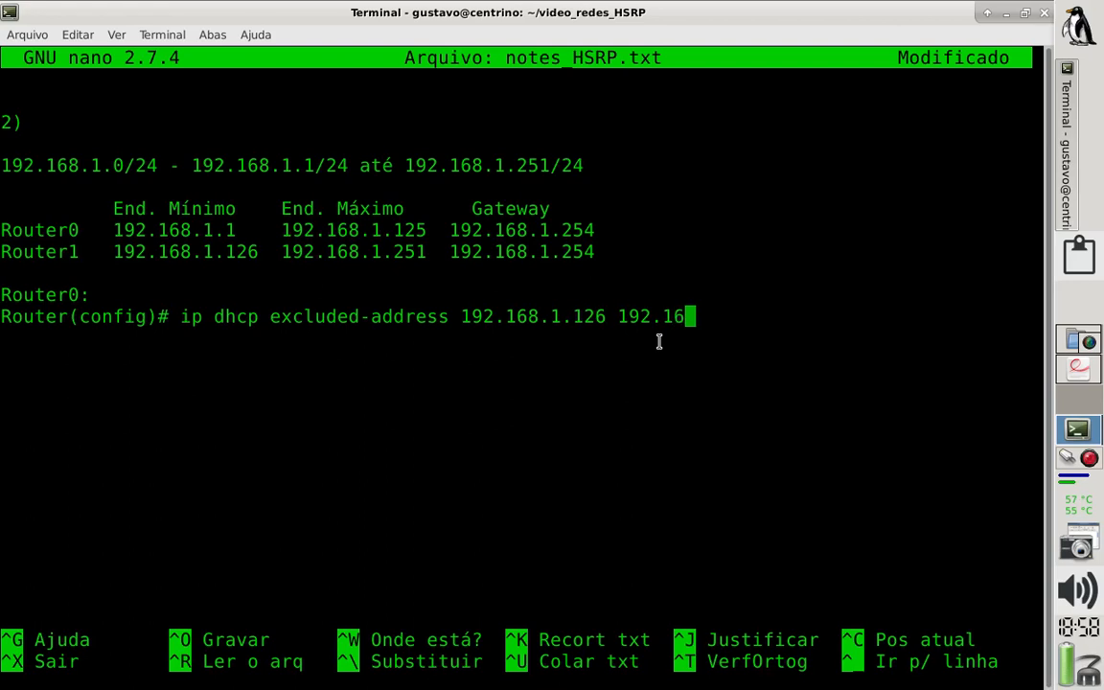
pyautogui.write('8.1.251')
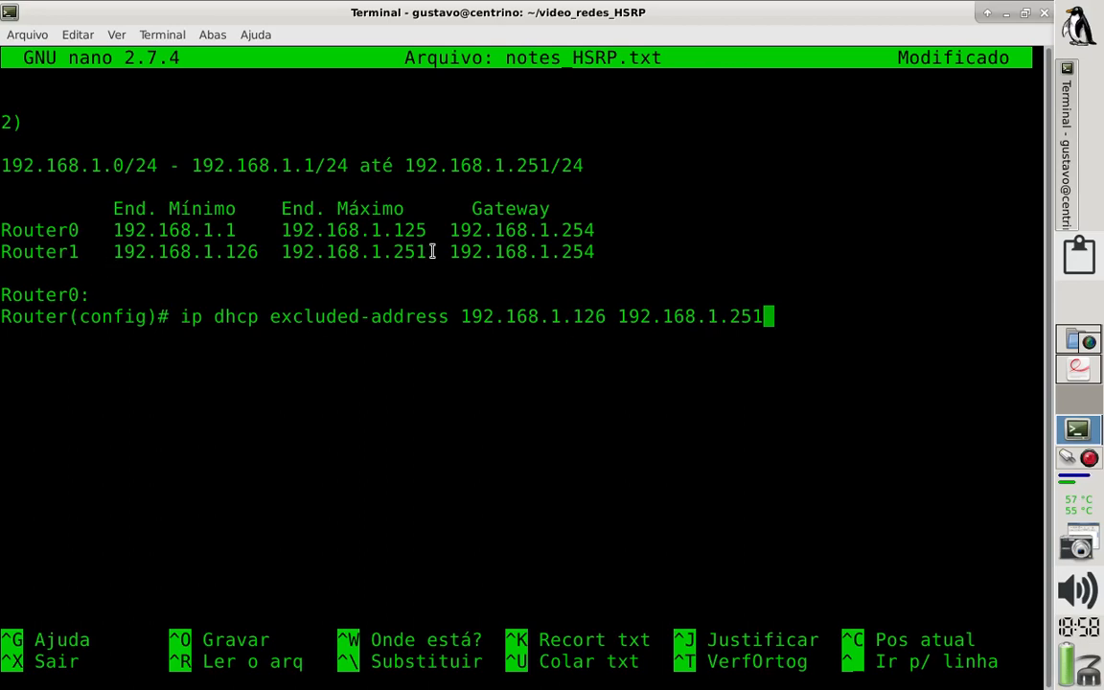
# Change the end address of Router0's excluded range to 192.168.1.254.
pyautogui.moveTo(436, 251); pyautogui.dragTo(124, 251)
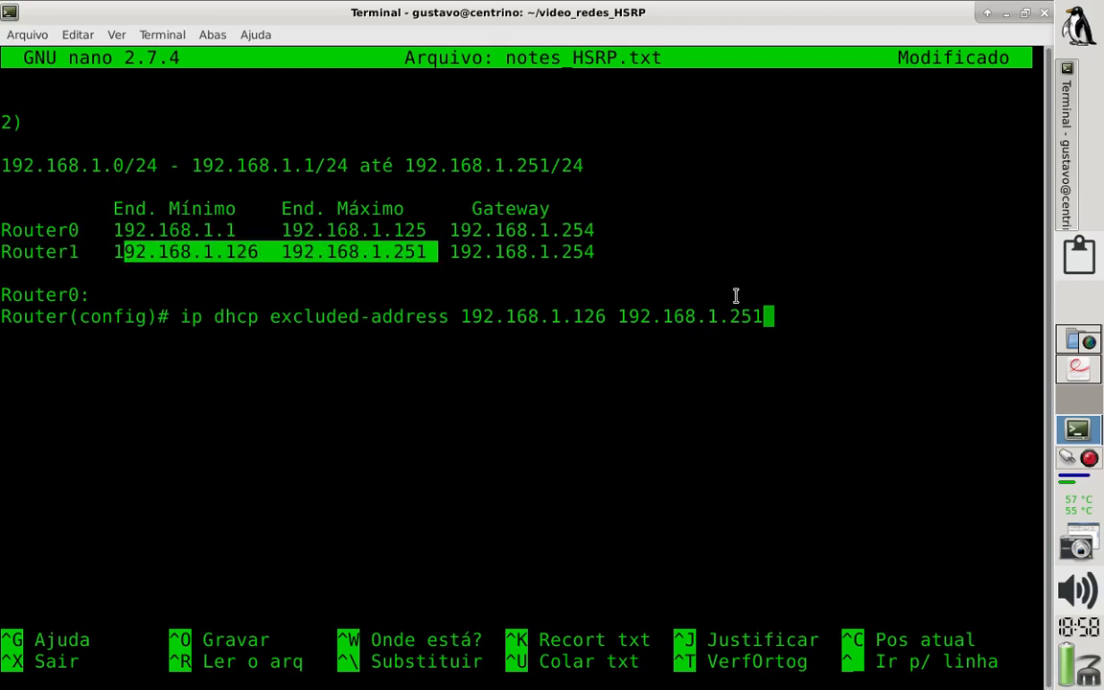
pyautogui.click(788, 322)
pyautogui.press('BackSpace')
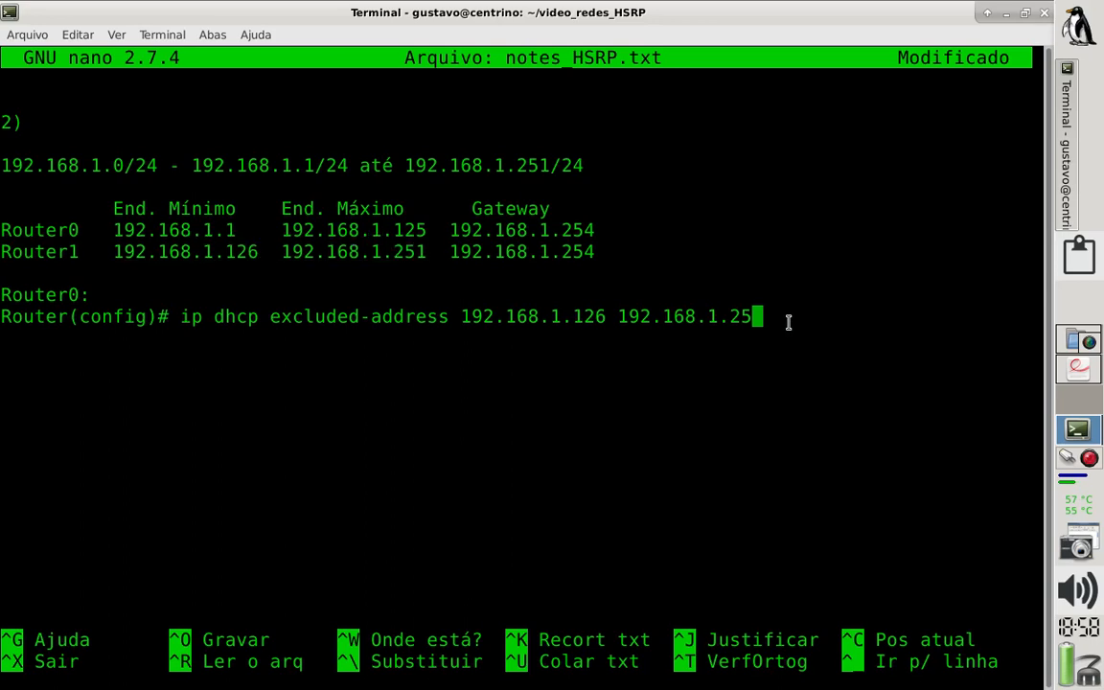
pyautogui.write('4')
# Add the label "Router1:" after a blank line below Router0's exclusion command.
pyautogui.press('Return')
pyautogui.press('Return')
pyautogui.write('Ro')
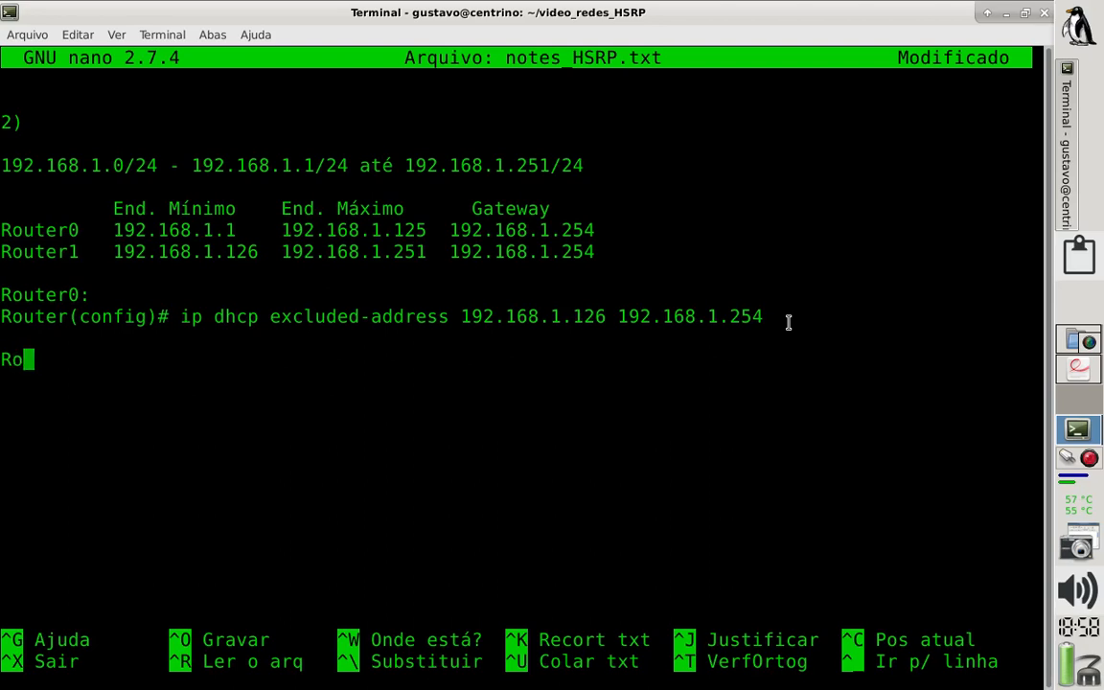
pyautogui.write('uter1')
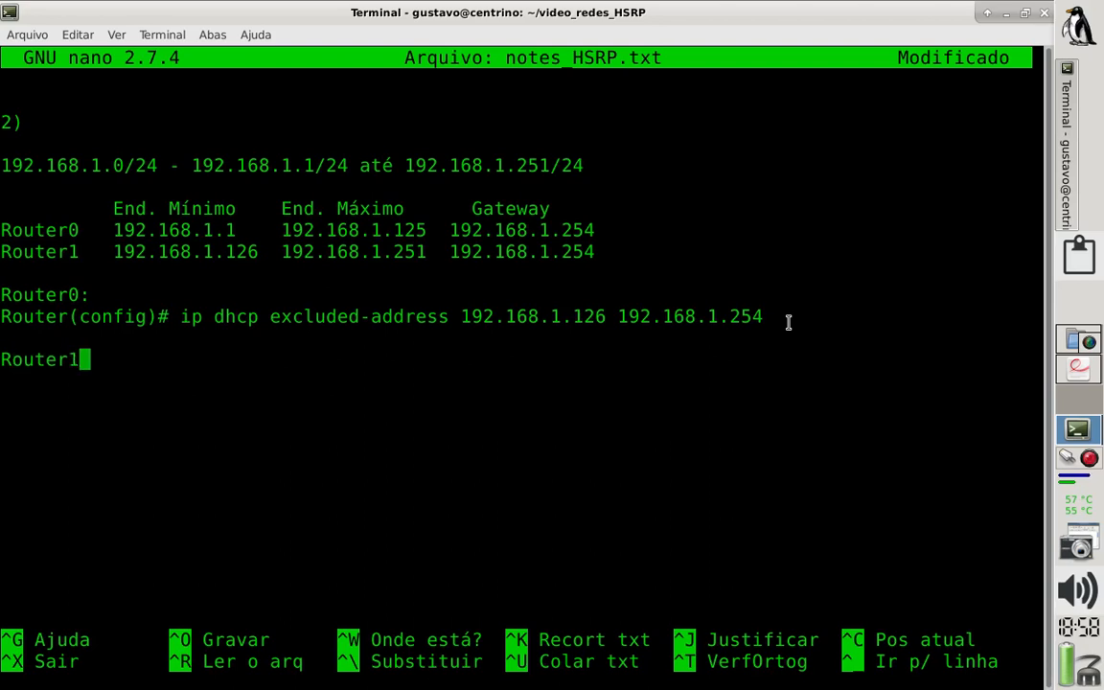
pyautogui.write(':')
pyautogui.press('Return')
# Begin the line "Router(config)# ip dhcp excluded-address 192" under Router1: and highlight Router0's minimum and maximum addresses in the table.
pyautogui.write('Router')
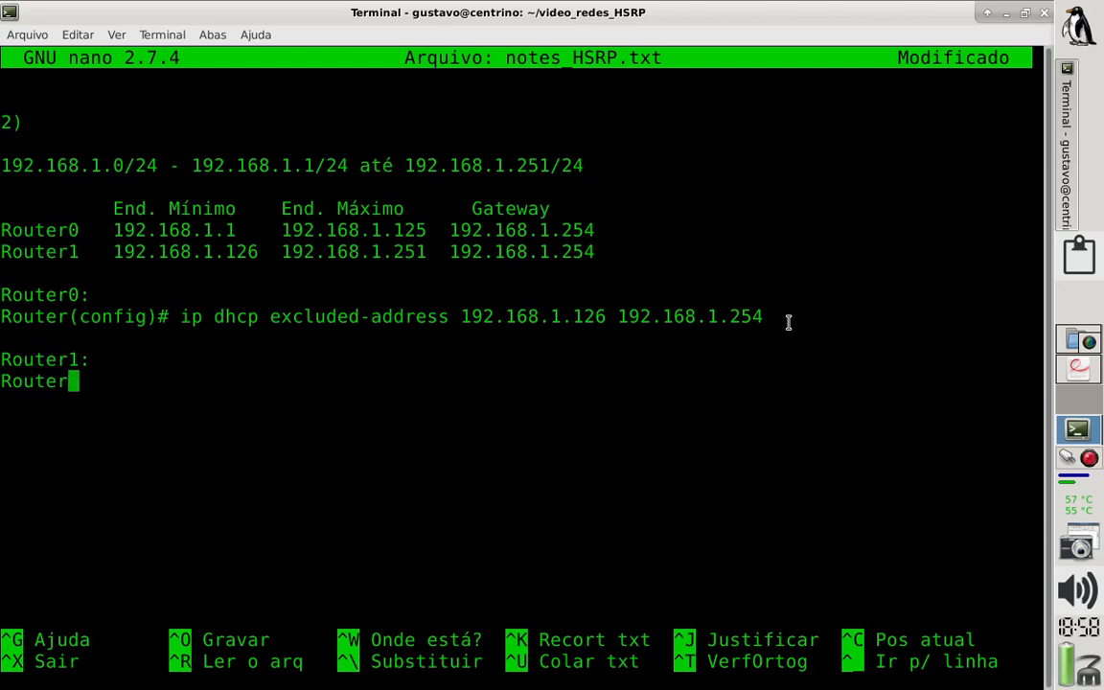
pyautogui.write('(co')
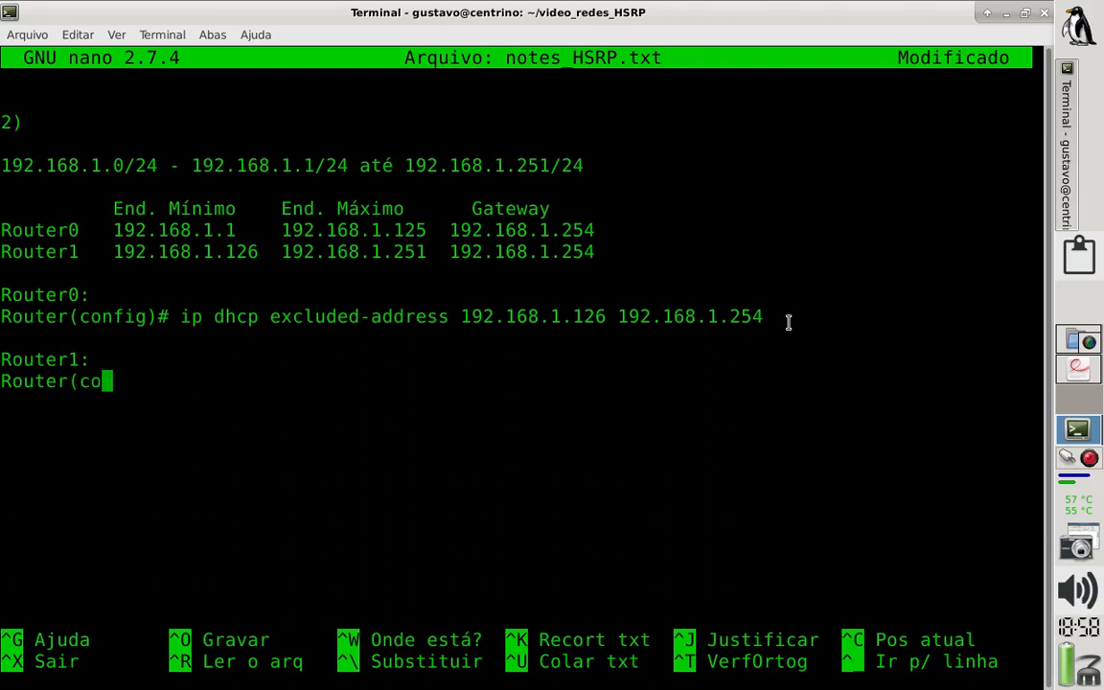
pyautogui.write('nfig)# ')
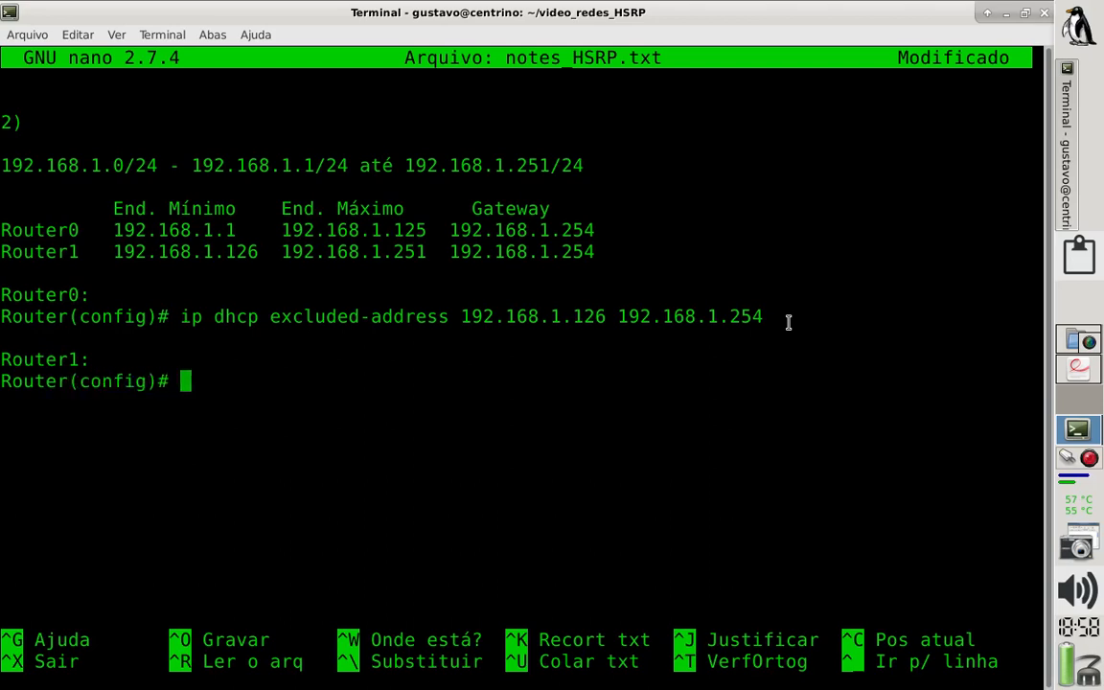
pyautogui.write('ip dhcpo')
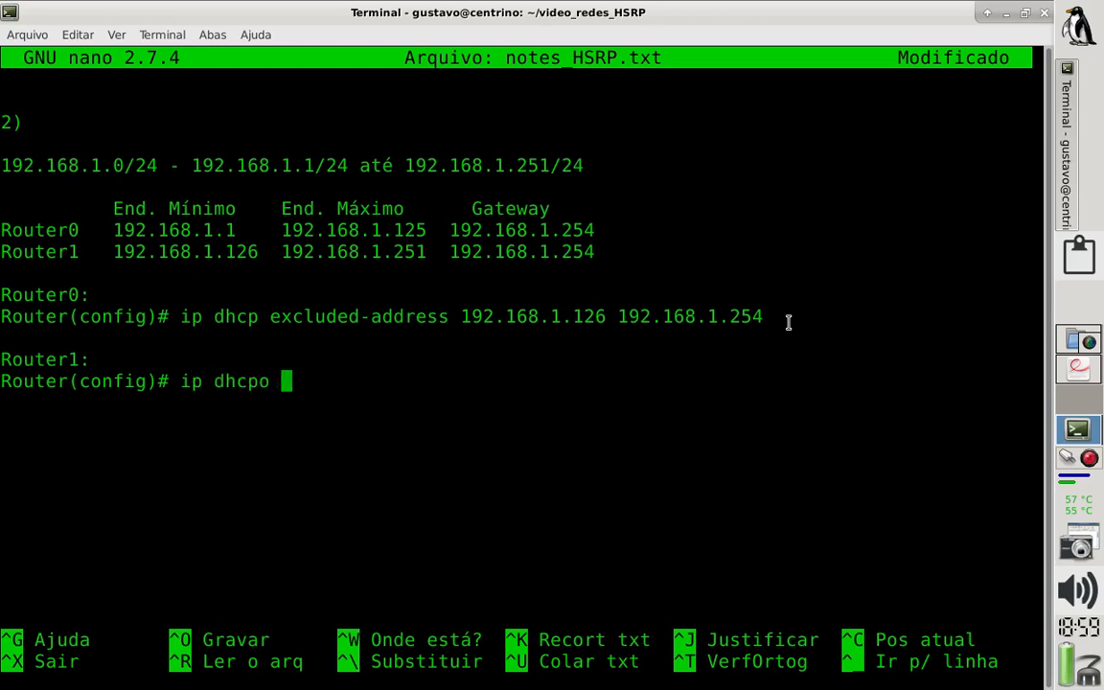
pyautogui.press('BackSpace')
pyautogui.press('BackSpace')
pyautogui.write('excl')
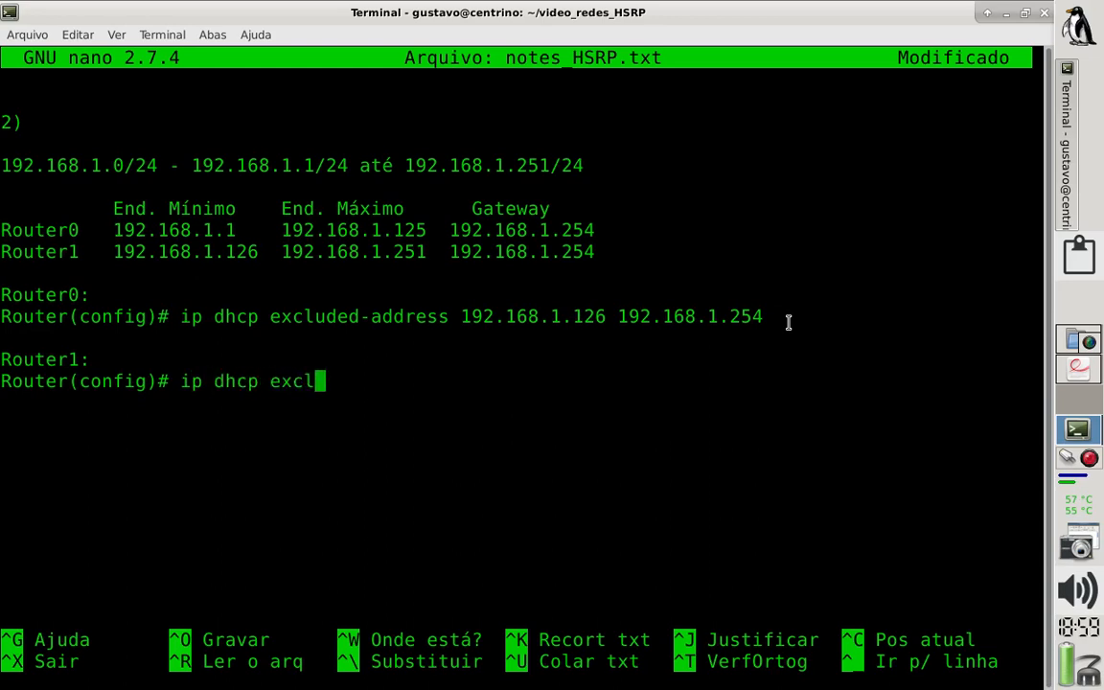
pyautogui.write('u')
pyautogui.write('ded')
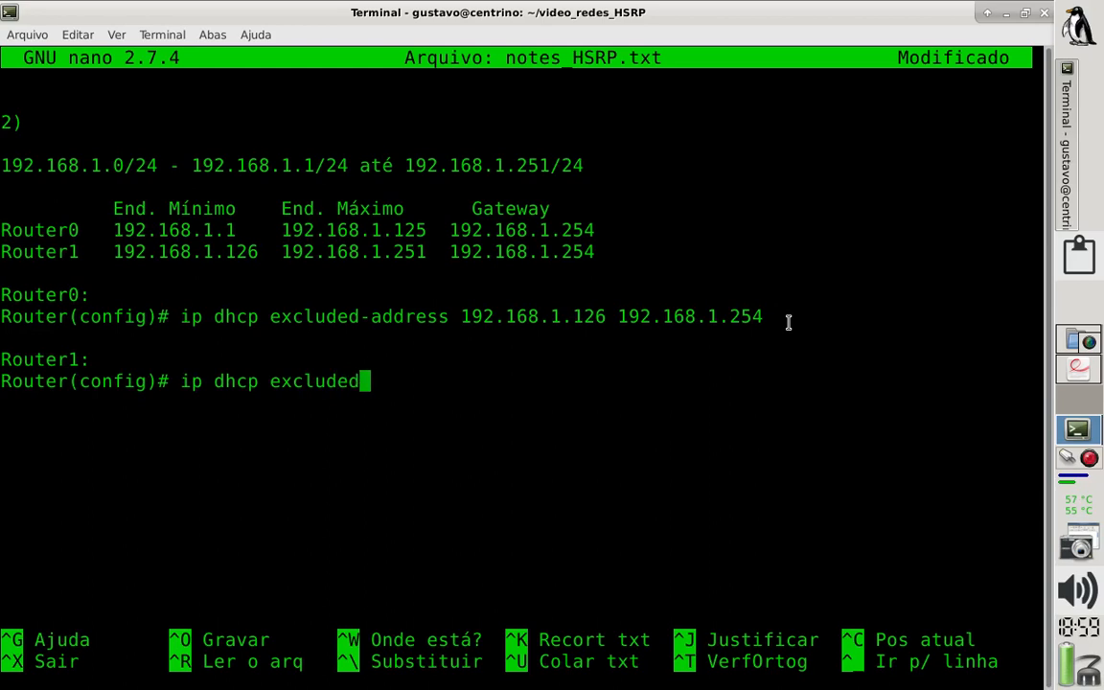
pyautogui.write('-address')
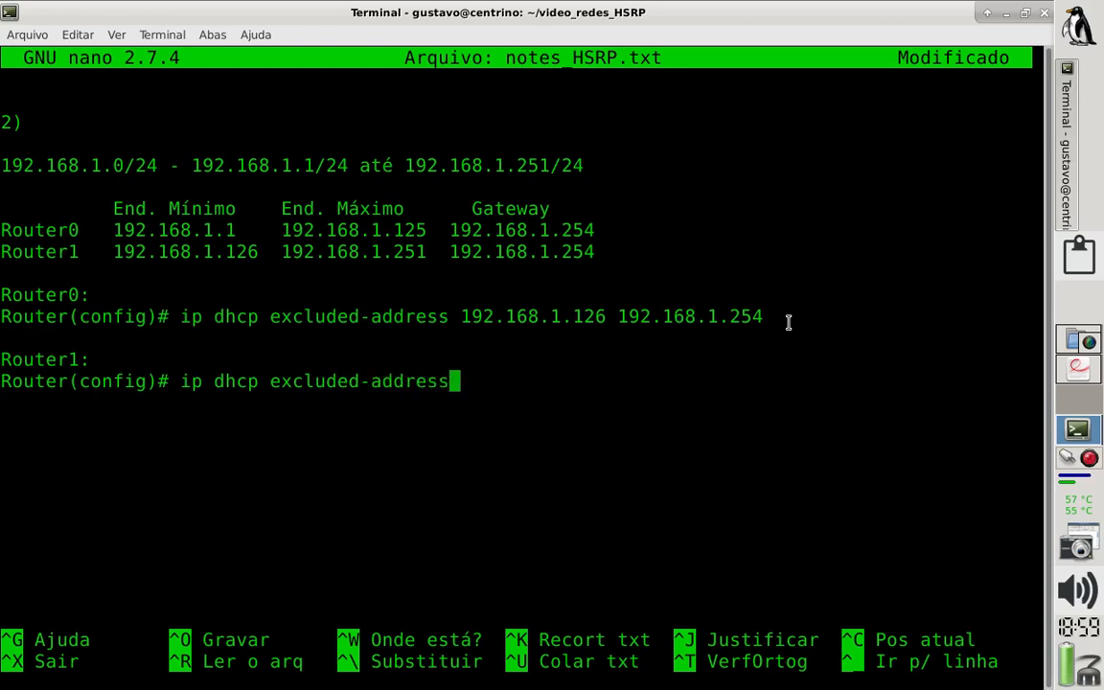
pyautogui.write(' 192')
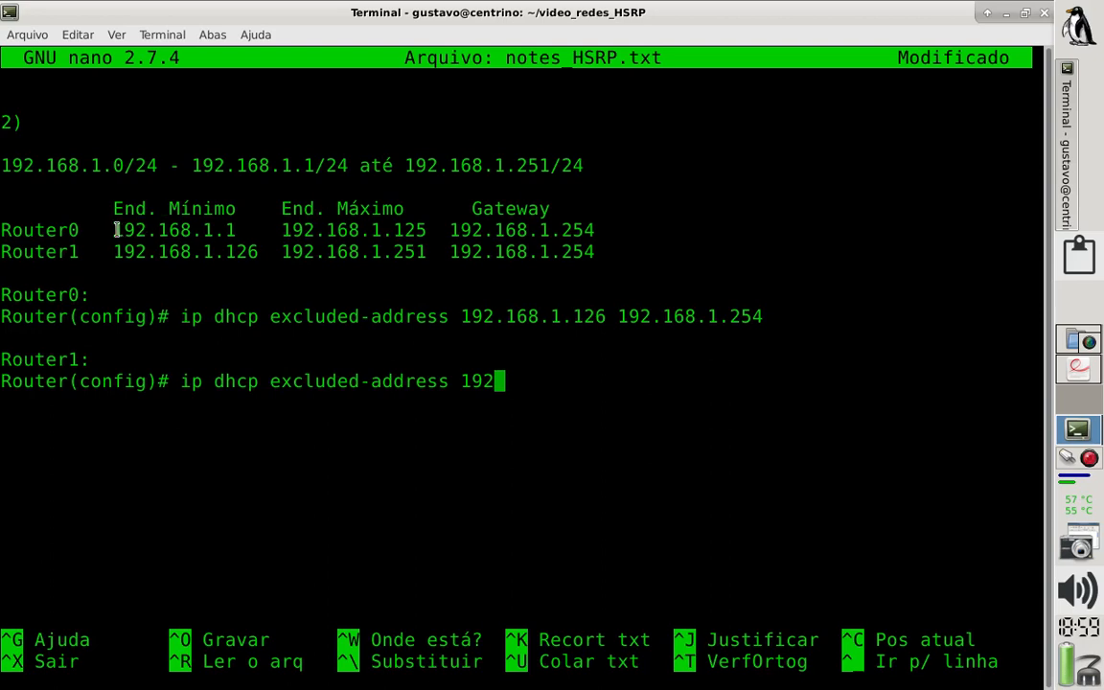
pyautogui.moveTo(114, 230); pyautogui.dragTo(427, 230)
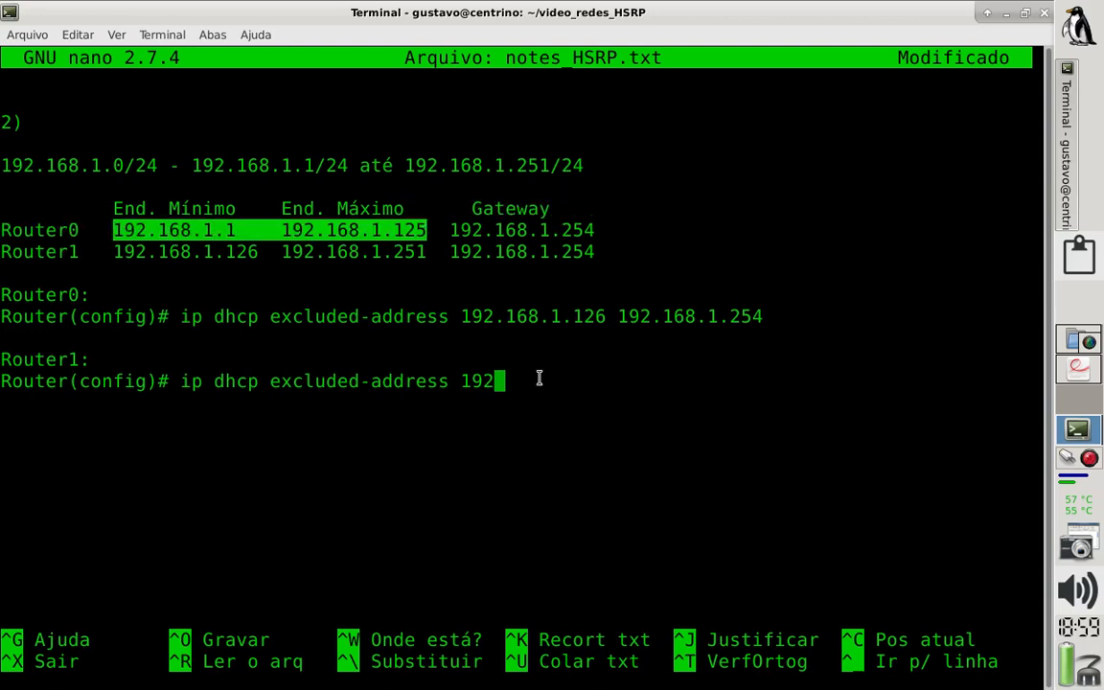
# Complete Router1's excluded-address command in the notes with the range 192.168.1.1 192.168.1.125.
pyautogui.click(538, 379)
pyautogui.write('.1')
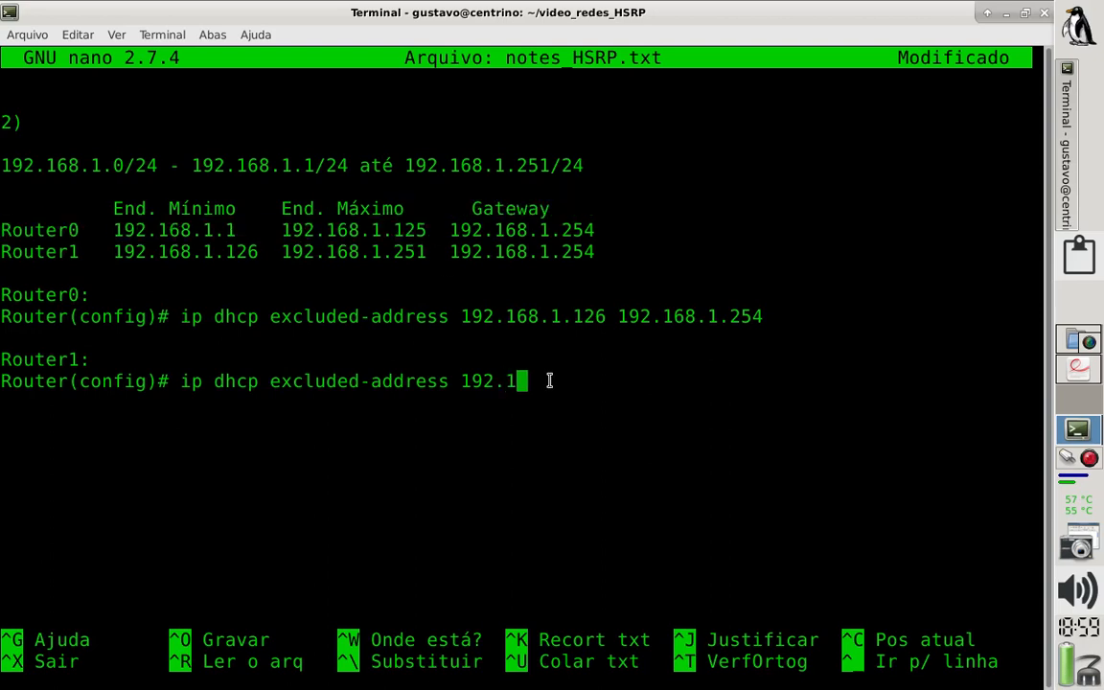
pyautogui.write('68.1.125')
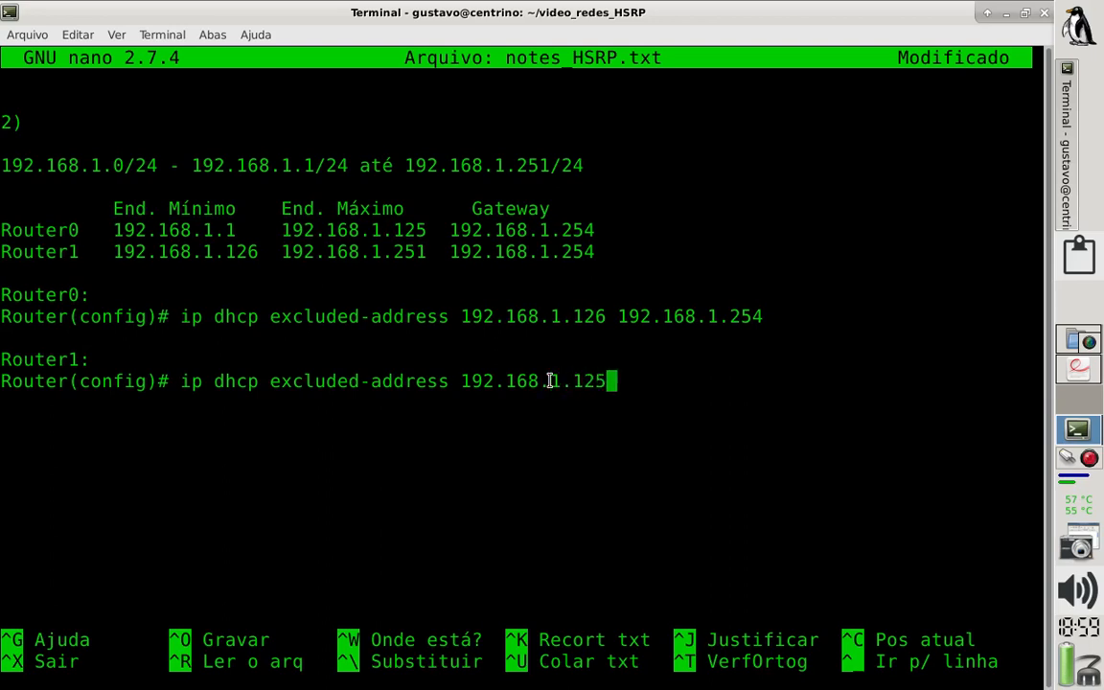
pyautogui.press('BackSpace')
pyautogui.press('BackSpace')
pyautogui.write('12')
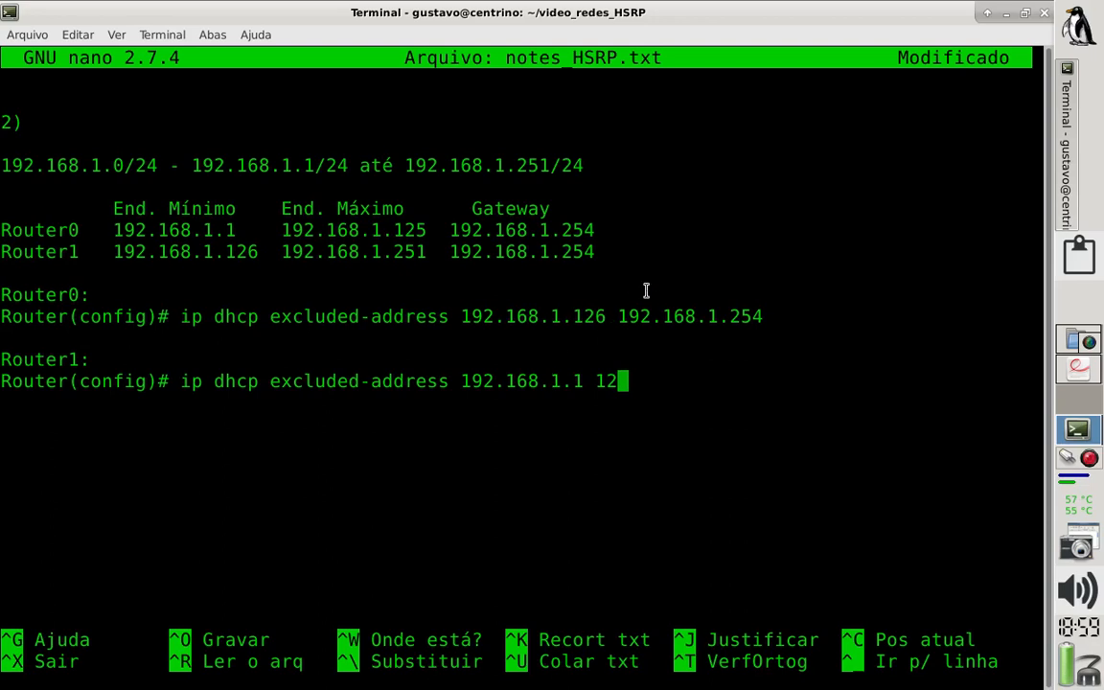
pyautogui.press('BackSpace')
pyautogui.write('2.1')
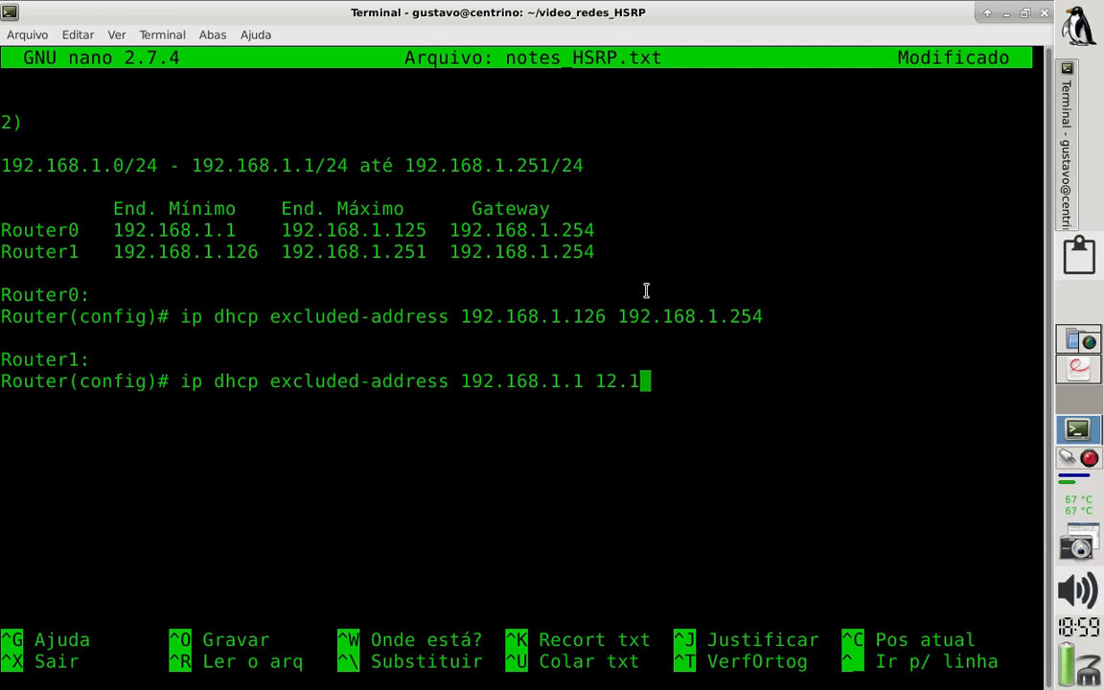
pyautogui.press('BackSpace')
pyautogui.press('BackSpace')
pyautogui.press('BackSpace')
pyautogui.write('92.18.')
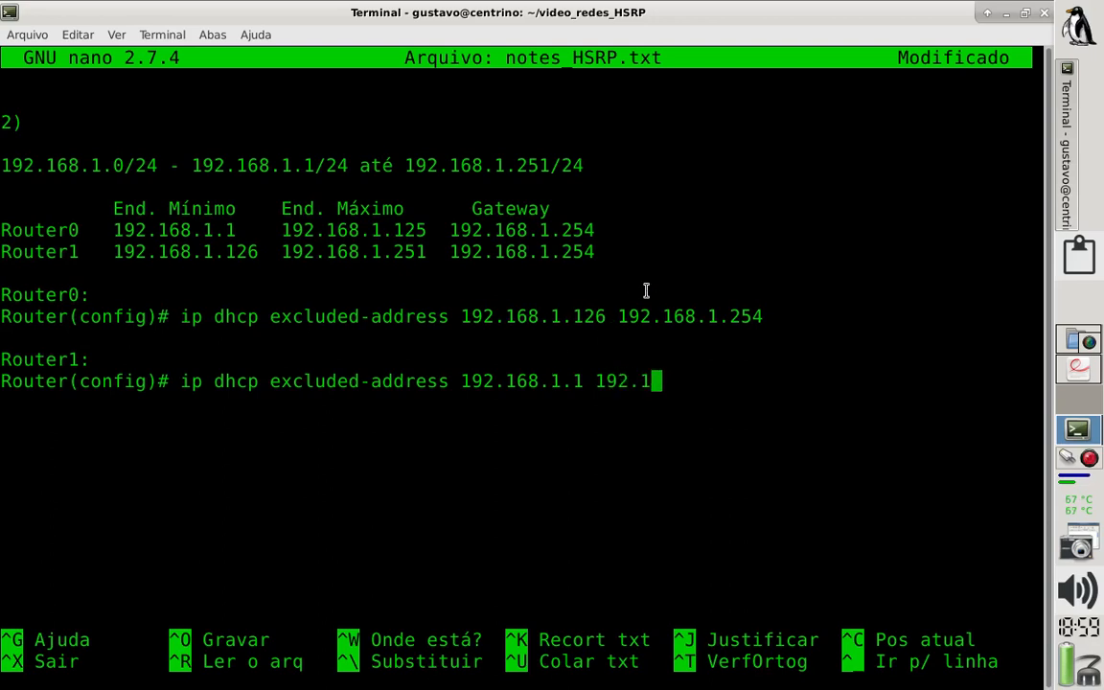
pyautogui.press('BackSpace')
pyautogui.press('BackSpace')
pyautogui.write('68.1.1')
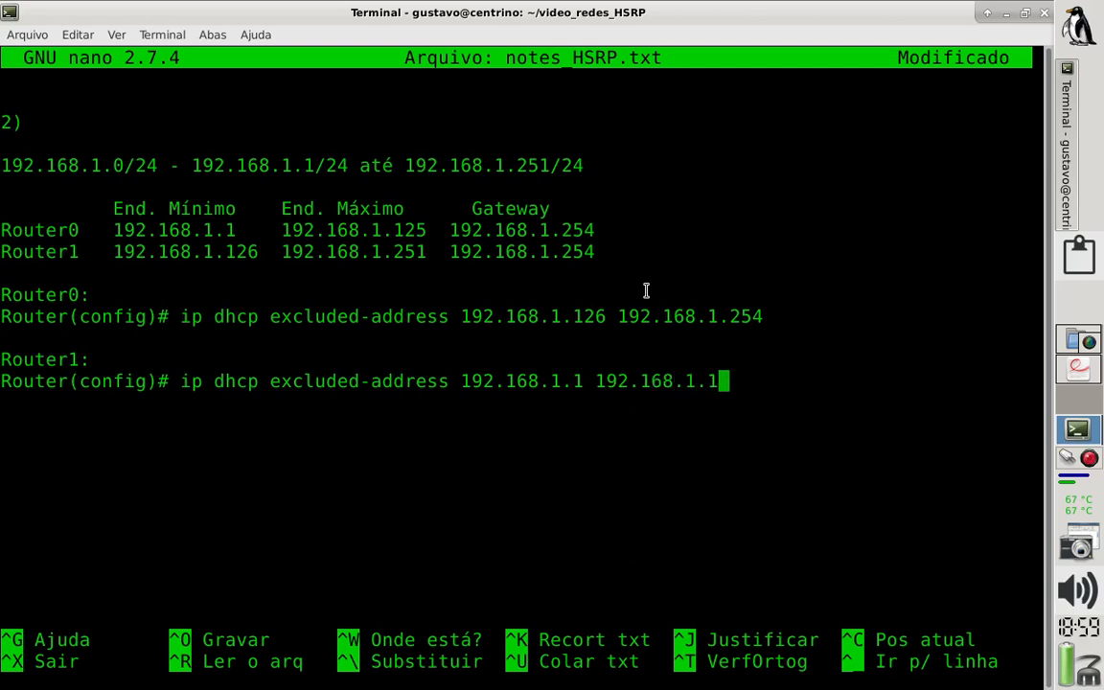
pyautogui.write('25')
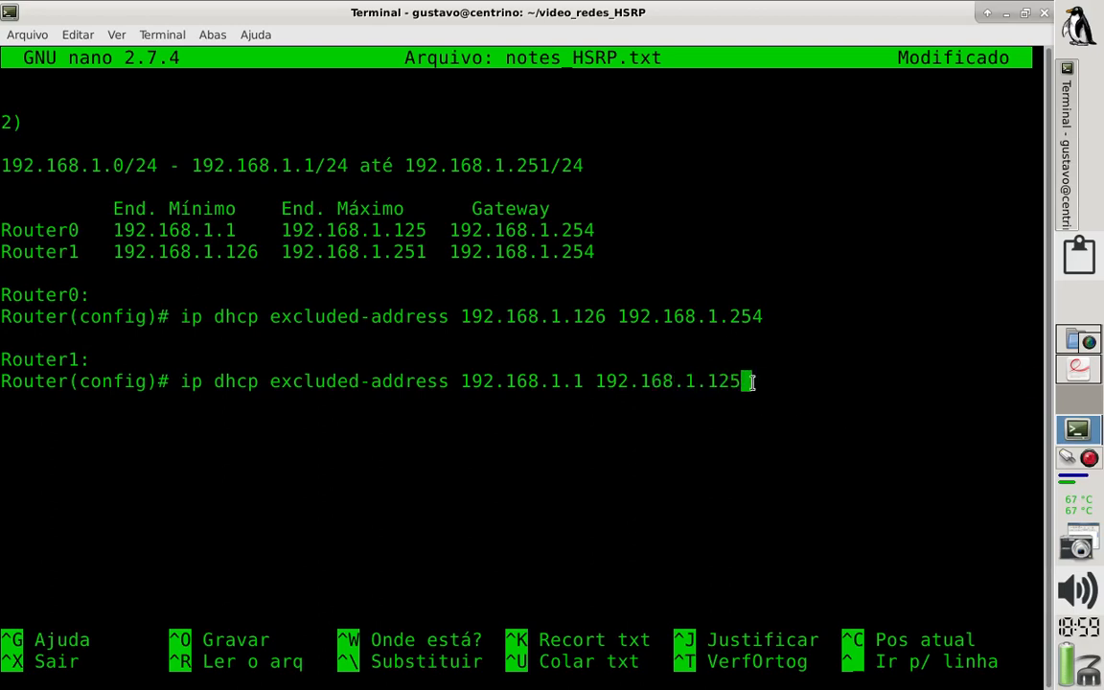
# Duplicate Router1's excluded-address command line directly below the original in the notes.
pyautogui.moveTo(830, 383); pyautogui.dragTo(2, 360)
pyautogui.click(336, 419)
pyautogui.moveTo(769, 381); pyautogui.dragTo(6, 381)
pyautogui.hotkey('ctrl', 'c')
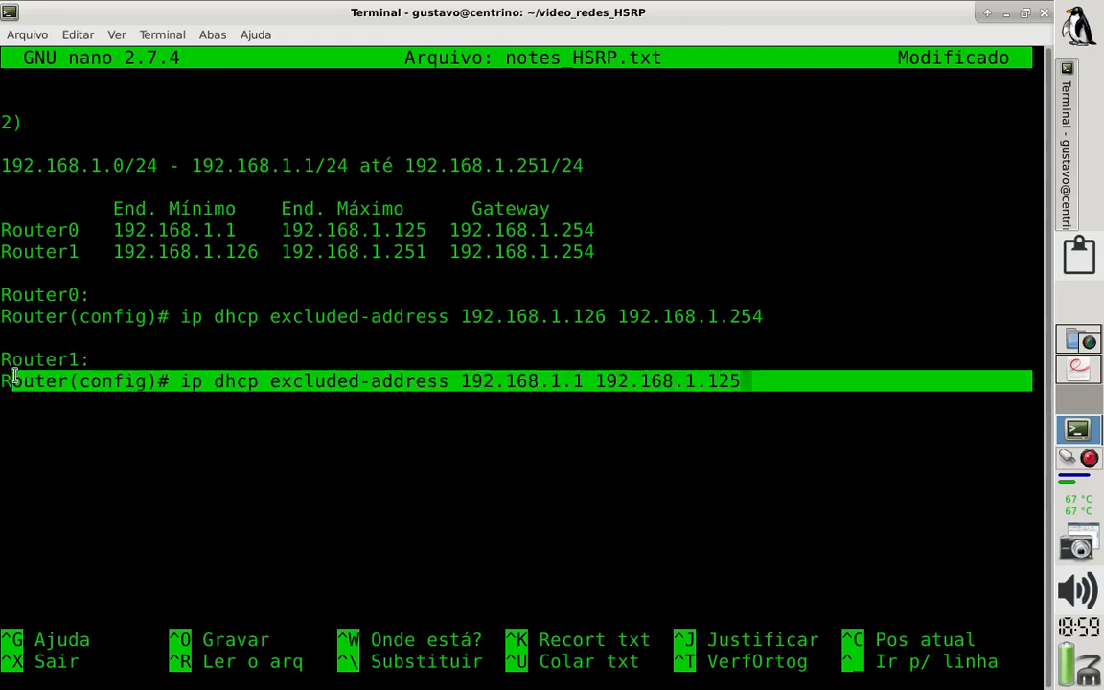
pyautogui.click(77, 35)
pyautogui.click(85, 50)
pyautogui.click(767, 380)
pyautogui.press('Return')
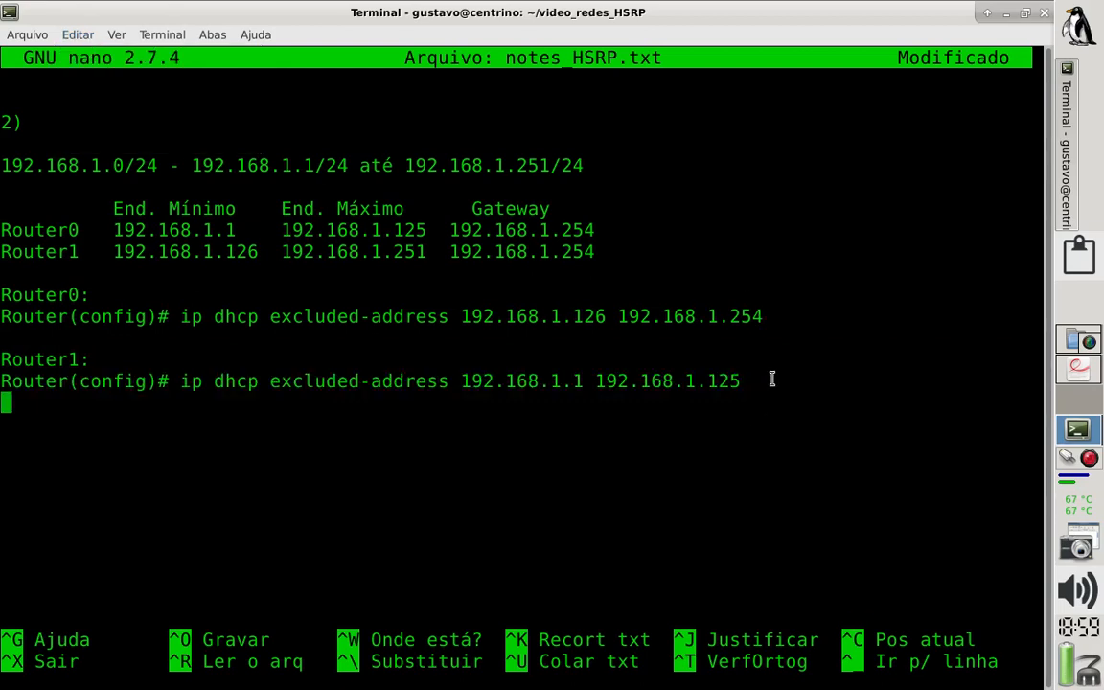
pyautogui.hotkey('ctrl', 'shift', 'v')
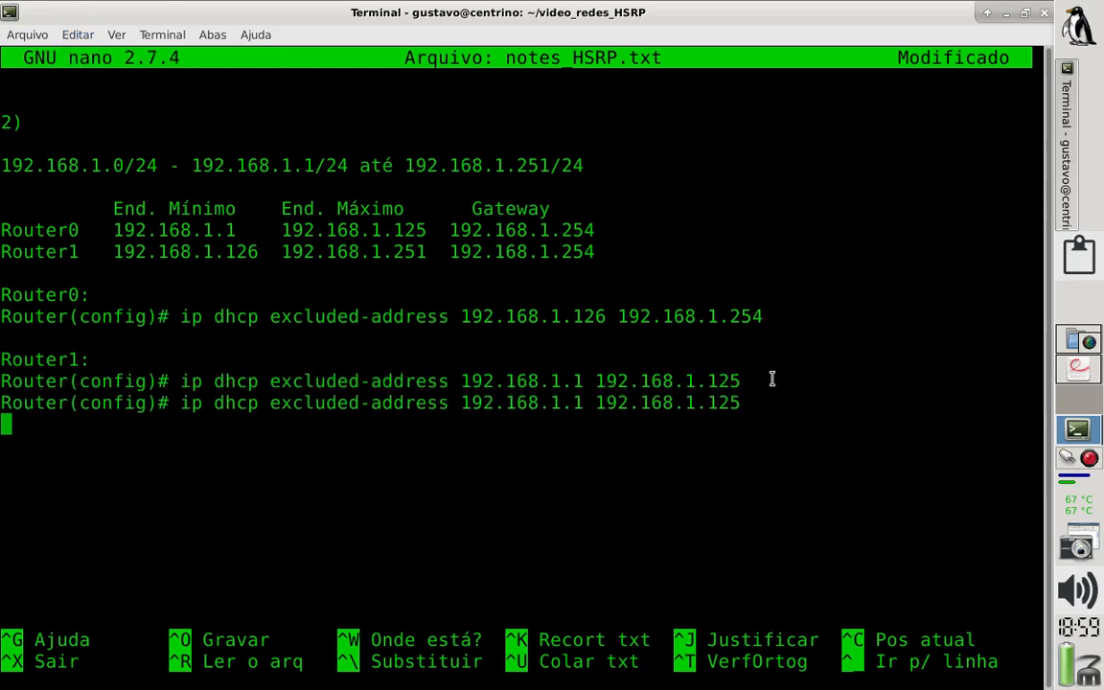
# Change the duplicated Router1 line's range to 192.168.1.252 192.168.1.254 and save notes_HSRP.txt.
pyautogui.press('BackSpace')
pyautogui.press('BackSpace')
pyautogui.press('BackSpace')
pyautogui.press('BackSpace')
pyautogui.press('BackSpace')
pyautogui.press('BackSpace')
pyautogui.press('BackSpace')
pyautogui.press('BackSpace')
pyautogui.press('BackSpace')
pyautogui.press('BackSpace')
pyautogui.press('BackSpace')
pyautogui.press('BackSpace')
pyautogui.press('BackSpace')
pyautogui.press('BackSpace')
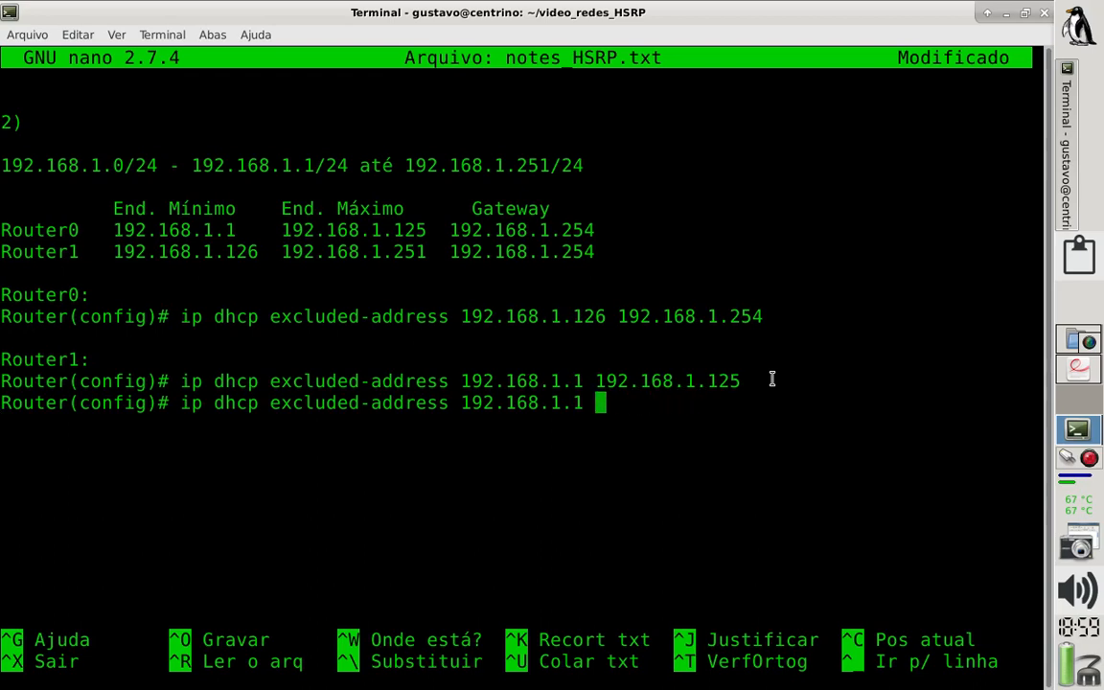
pyautogui.press('BackSpace')
pyautogui.press('BackSpace')
pyautogui.write('252 19')
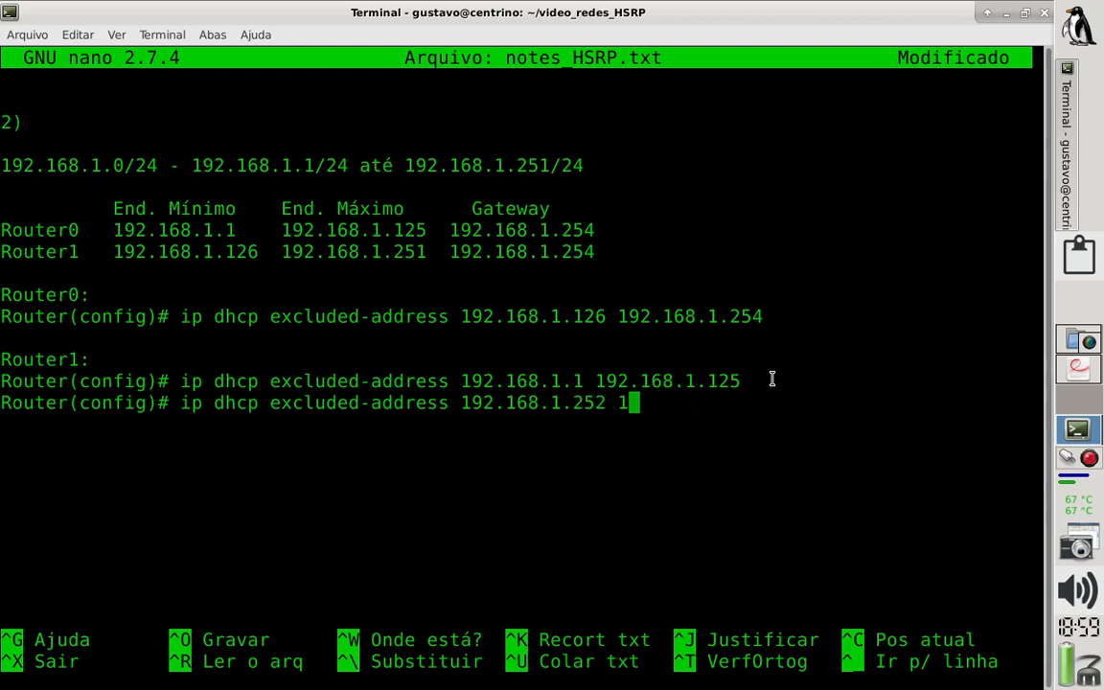
pyautogui.write('2')
pyautogui.press('BackSpace')
pyautogui.write('92.1')
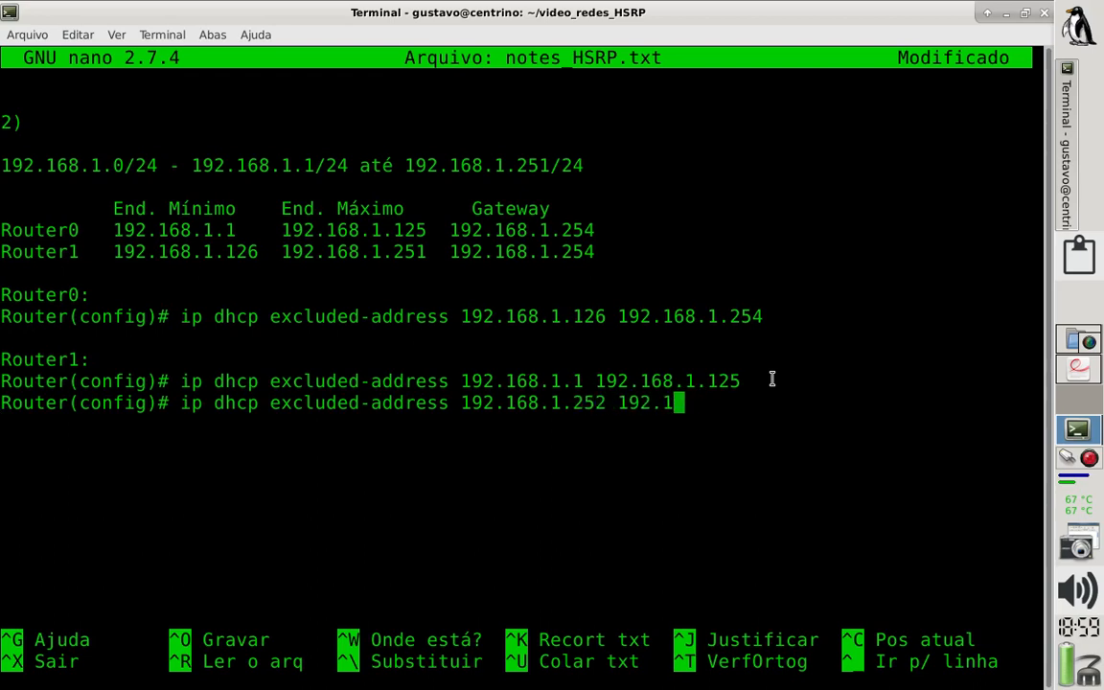
pyautogui.write('68.1.')
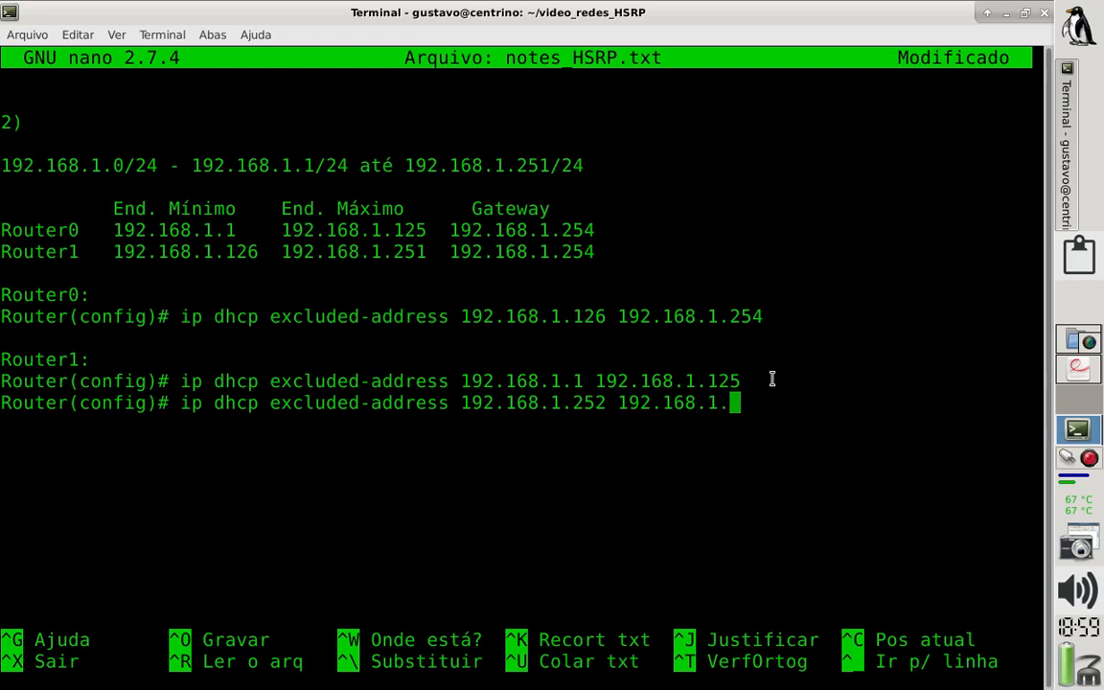
pyautogui.write('254')
pyautogui.hotkey('ctrl', 'o')
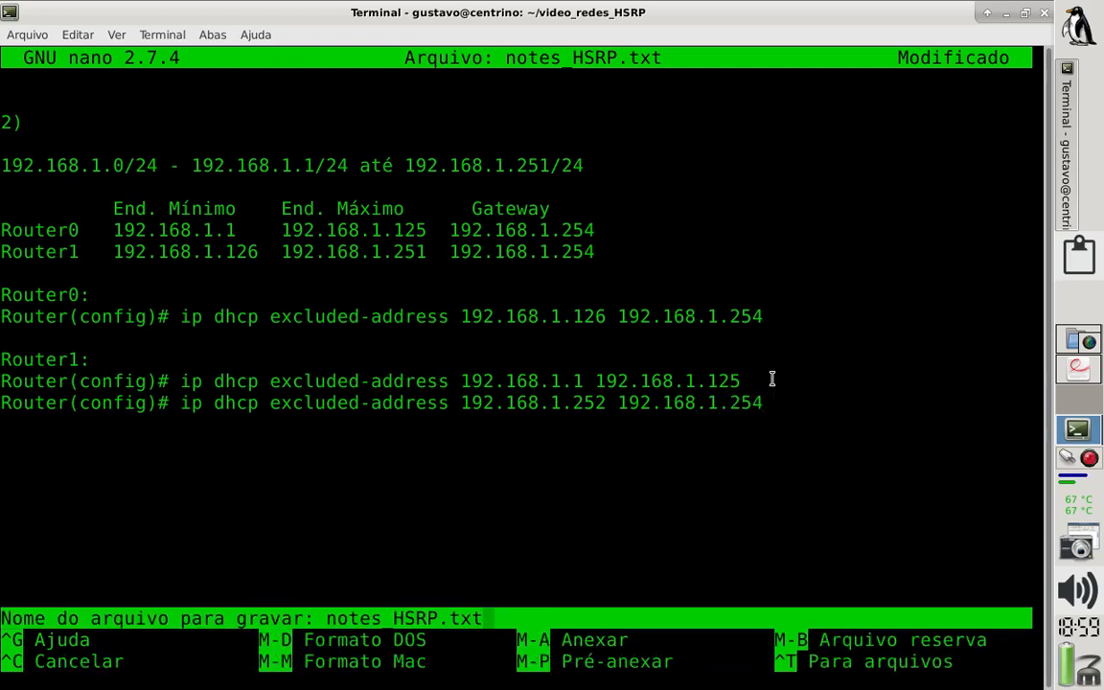
pyautogui.press('Return')
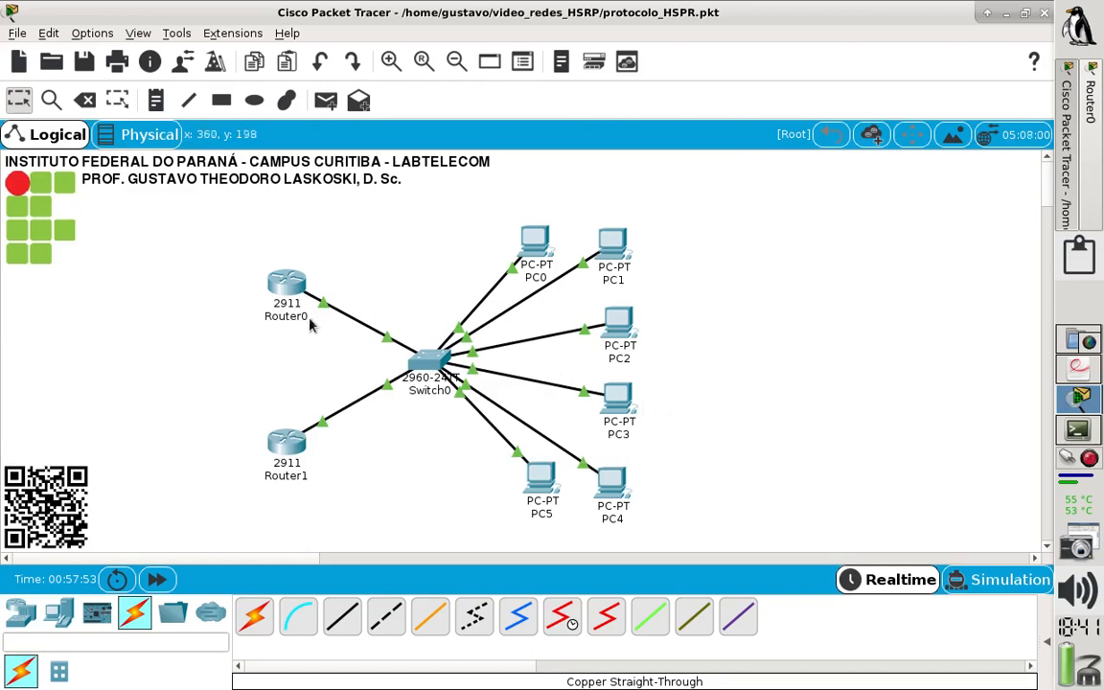
# In Cisco Packet Tracer, open Router0's command line and enter global configuration mode with en and conf t.
pyautogui.click(284, 283)
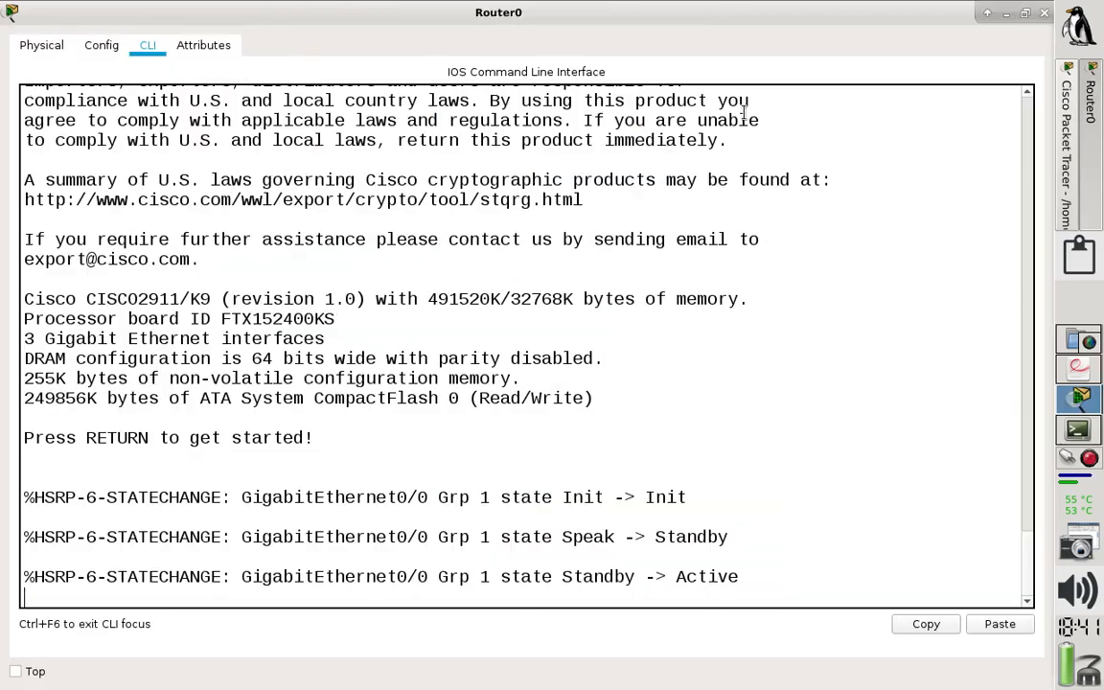
pyautogui.doubleClick(668, 101)
pyautogui.press('Return')
pyautogui.write('en')
pyautogui.press('Return')
pyautogui.write('co')
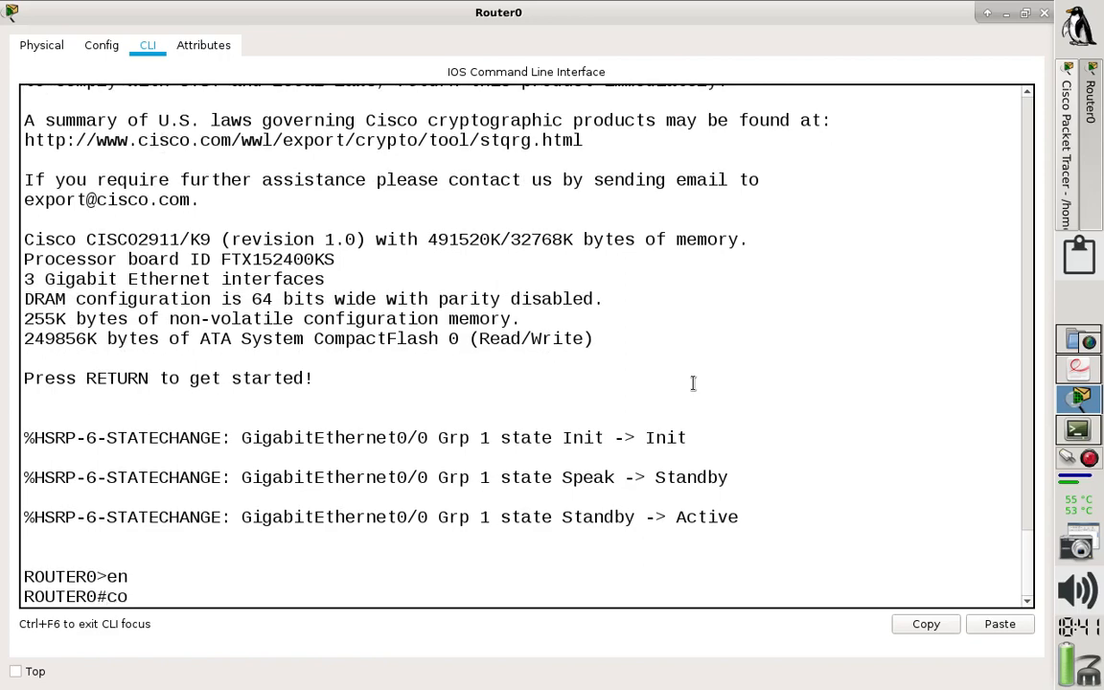
pyautogui.write('nf t')
pyautogui.press('Return')
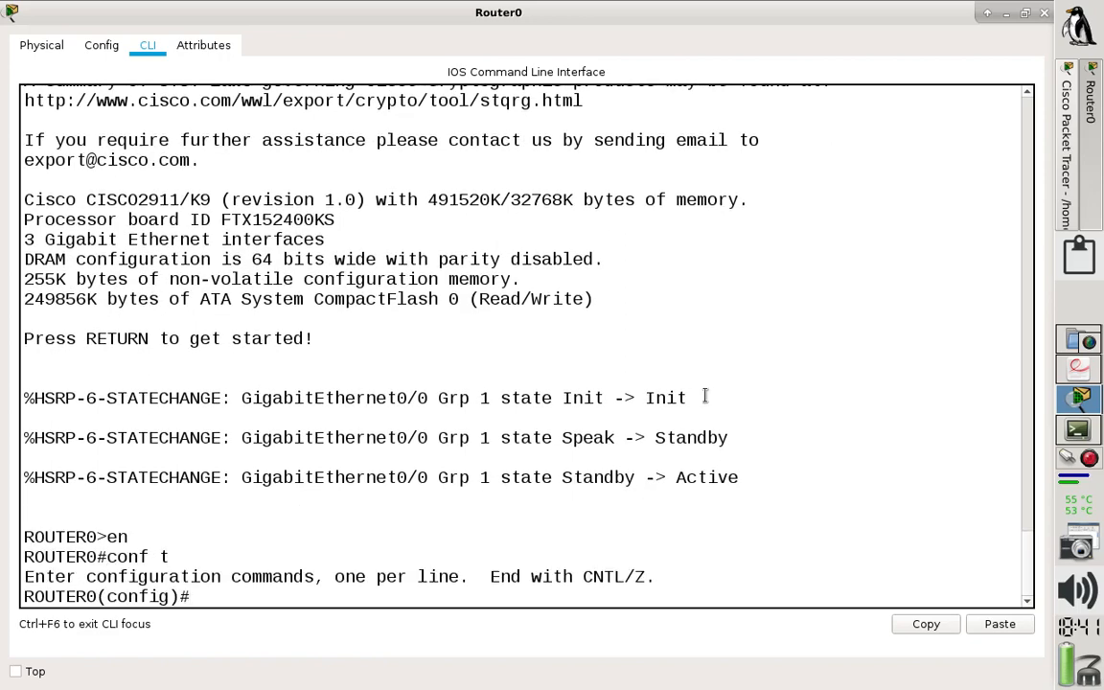
# Consult Router0's exclusion command in the terminal notes and enter ip dhcp excluded-address 192.168.1.126 192.168.1.254 on Router0 in Packet Tracer.
pyautogui.click(1075, 432)
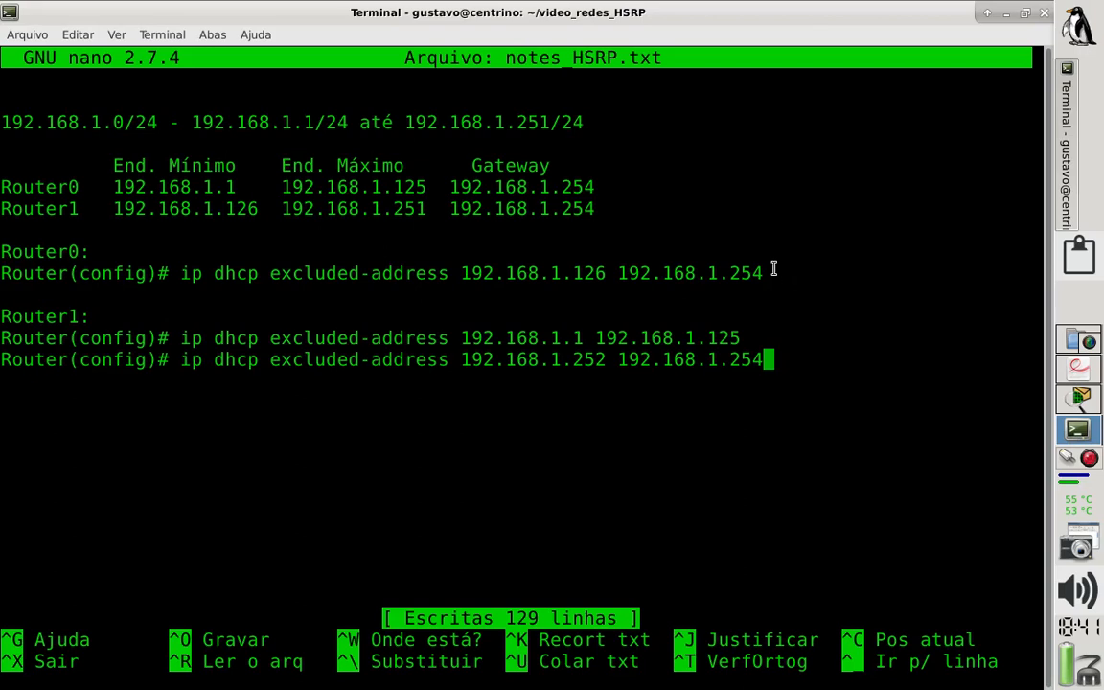
pyautogui.moveTo(771, 271); pyautogui.dragTo(179, 268)
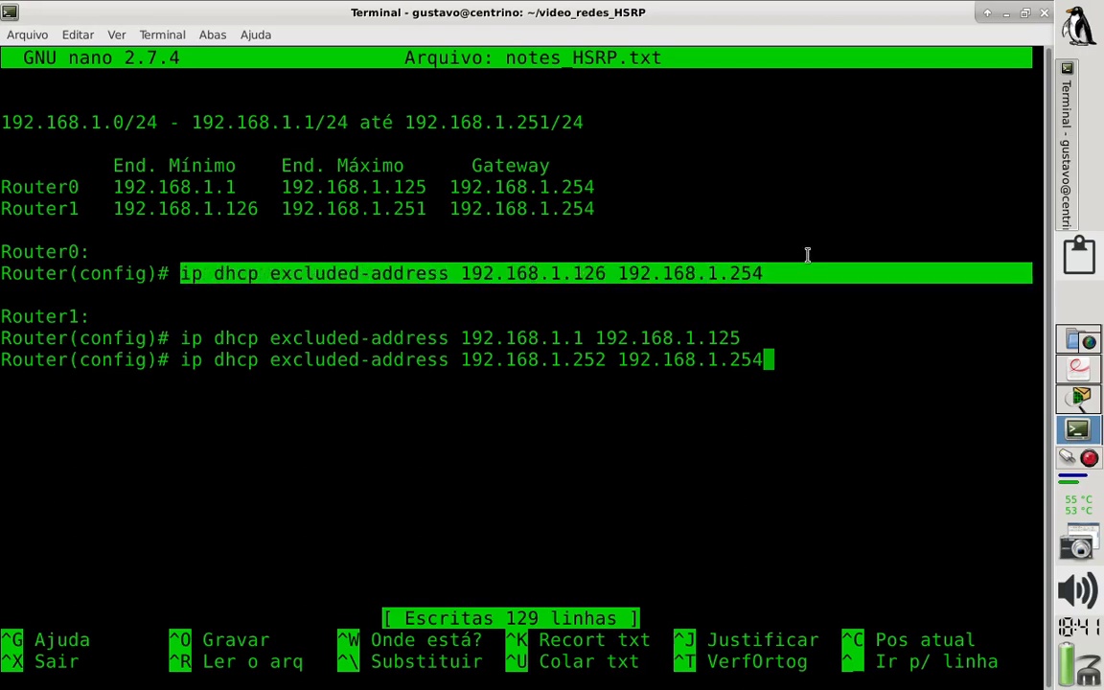
pyautogui.click(1079, 401)
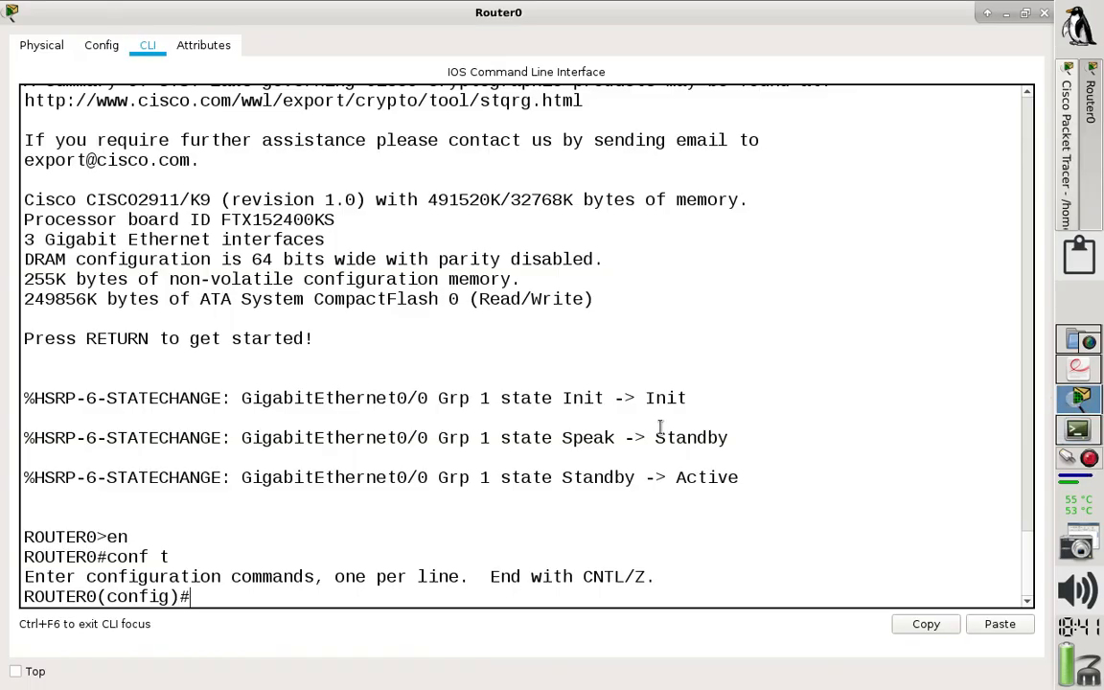
pyautogui.write('ip dhcp')
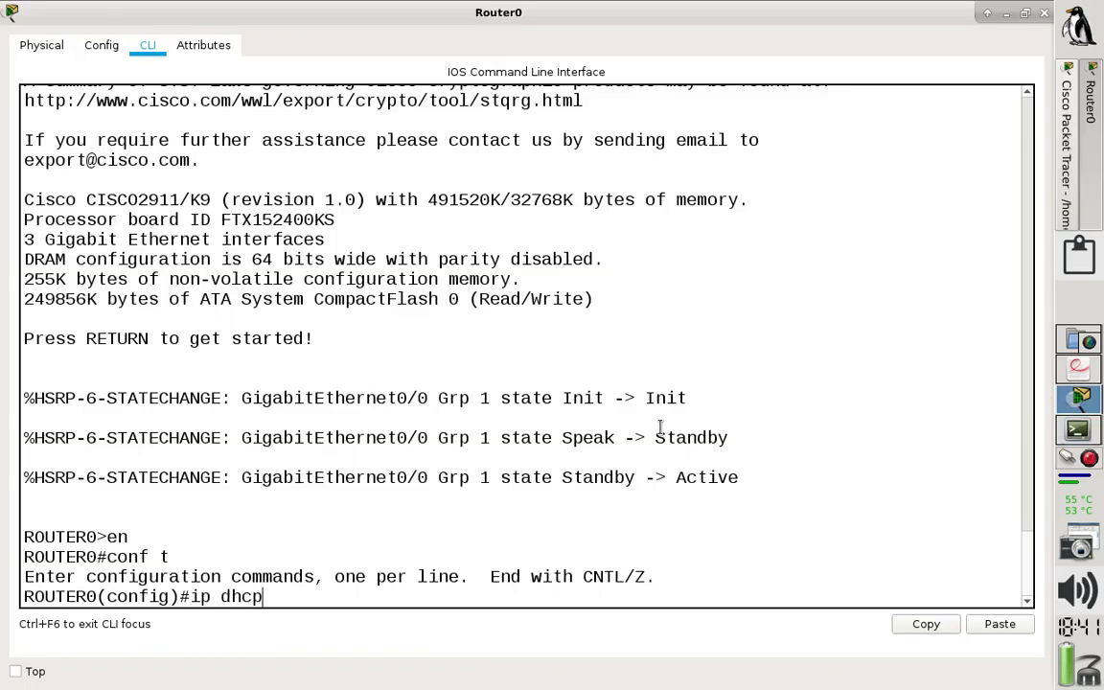
pyautogui.write(' exc')
pyautogui.press('Tab')
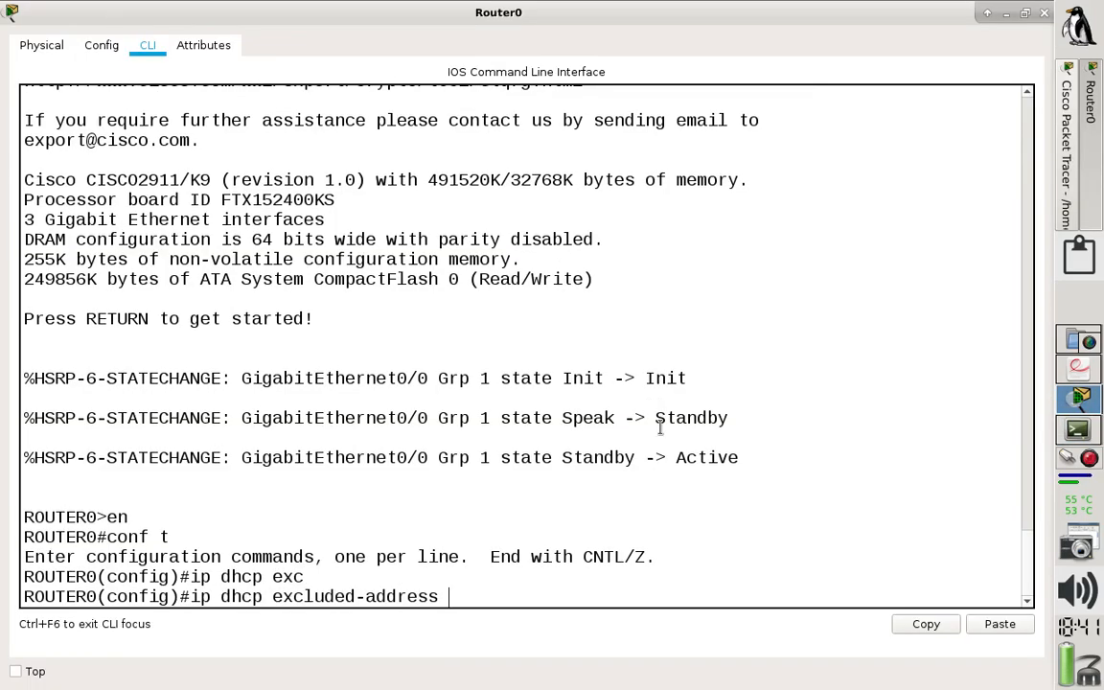
pyautogui.write('192.168.1.1')
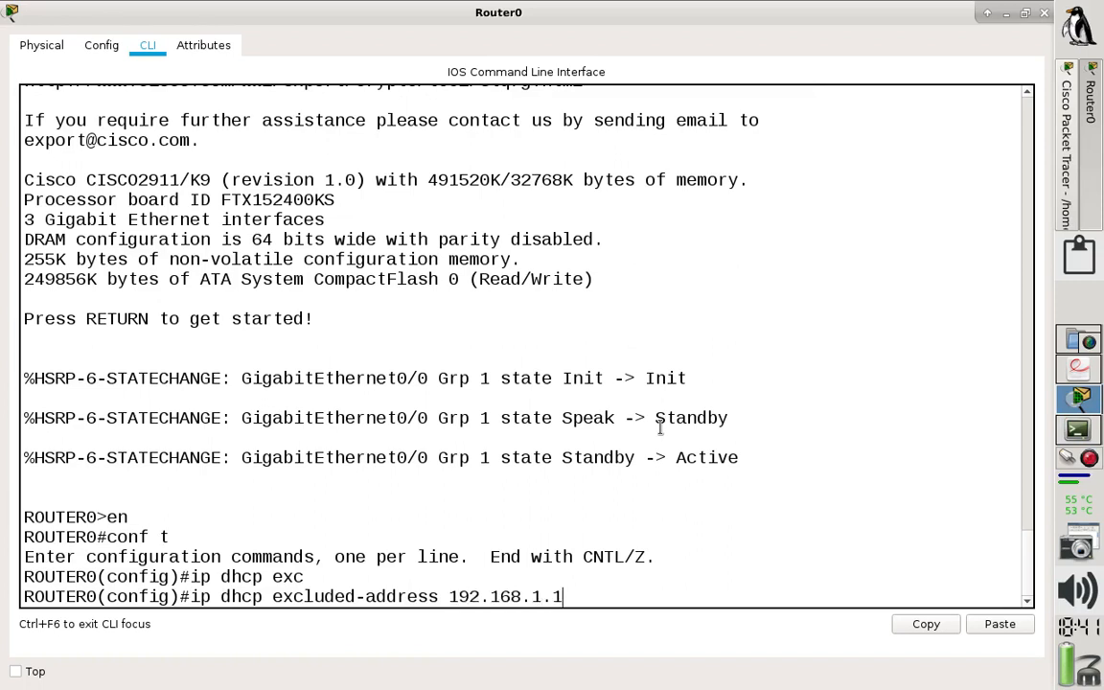
pyautogui.write('26 192.16')
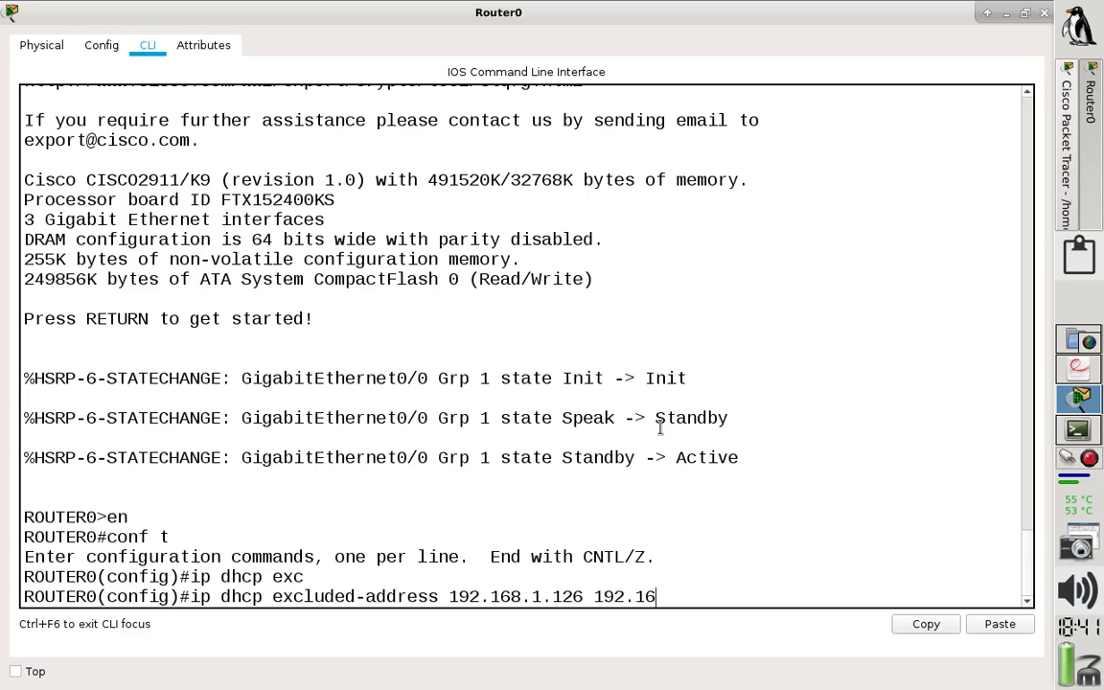
pyautogui.write('8.1.251')
pyautogui.press('BackSpace')
pyautogui.write('4')
pyautogui.press('Return')
# Create the DHCP pool LAN on Router0 with network 192.168.1.0 255.255.255.0.
pyautogui.write('ip')
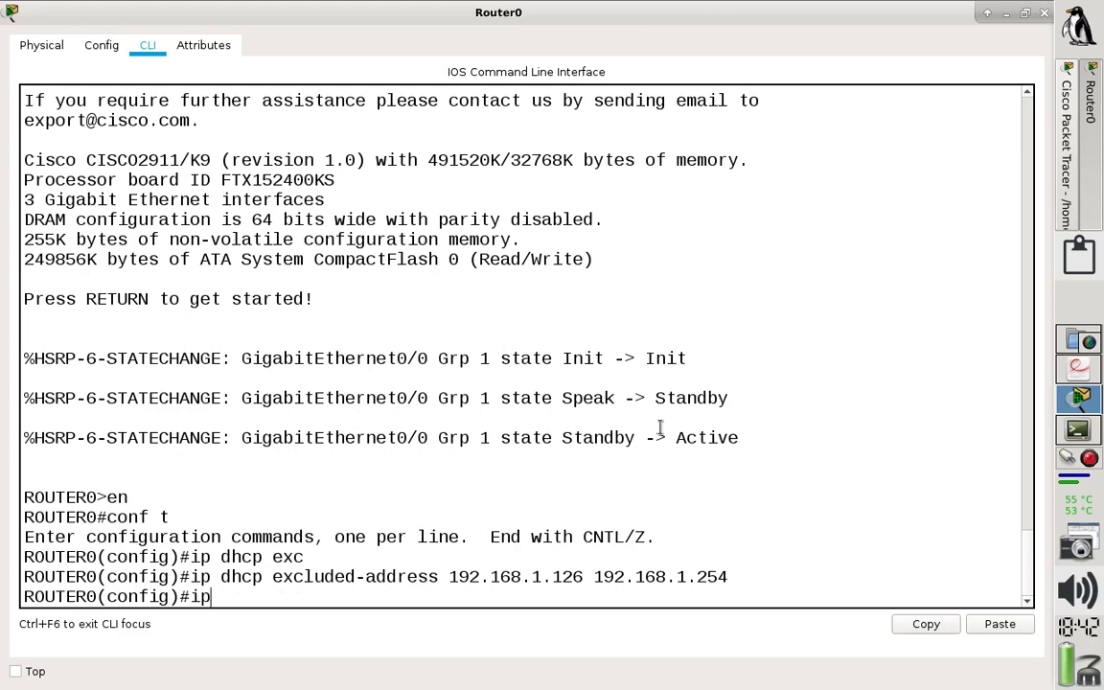
pyautogui.write(' dhcp pool LAN')
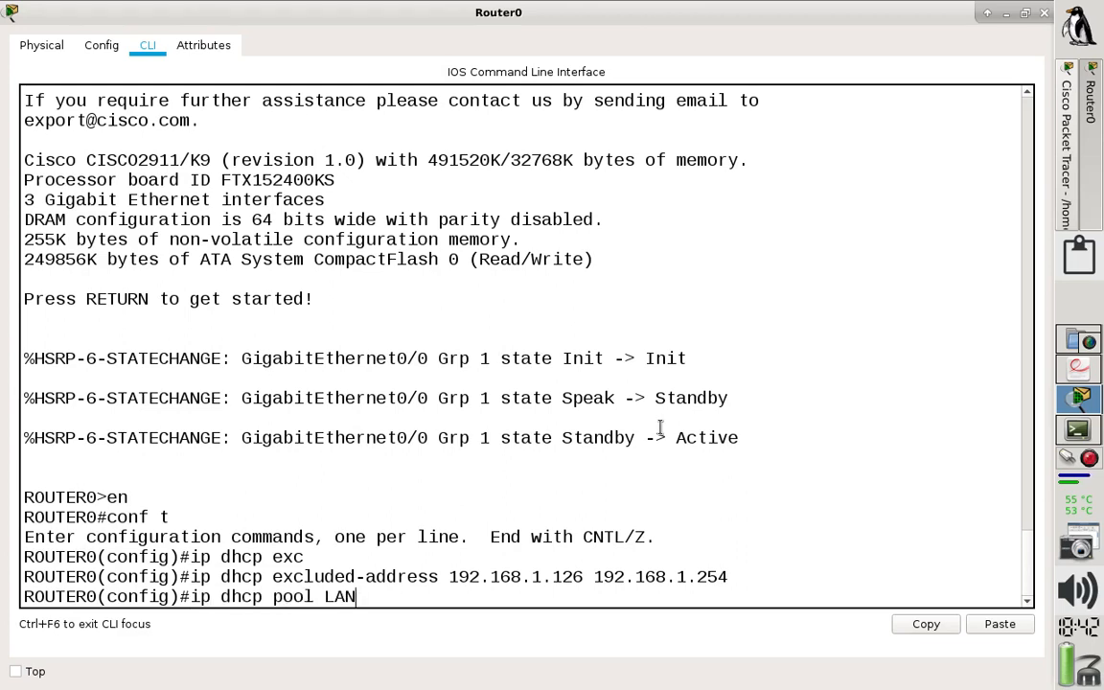
pyautogui.press('Return')
pyautogui.write('ne')
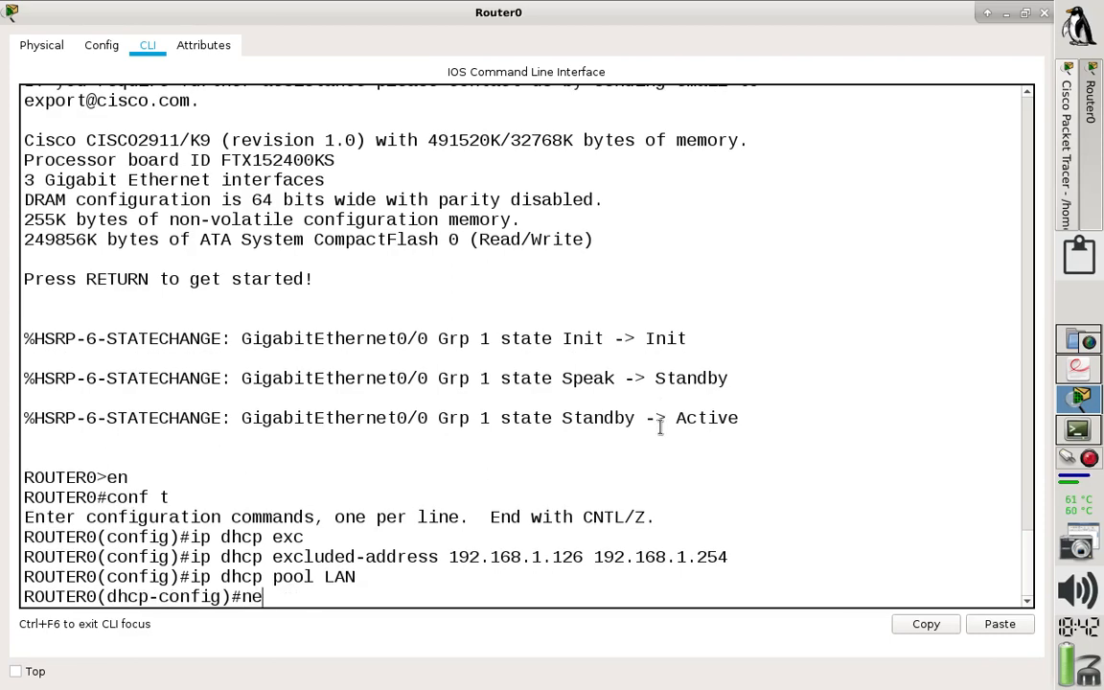
pyautogui.write('twork 192.')
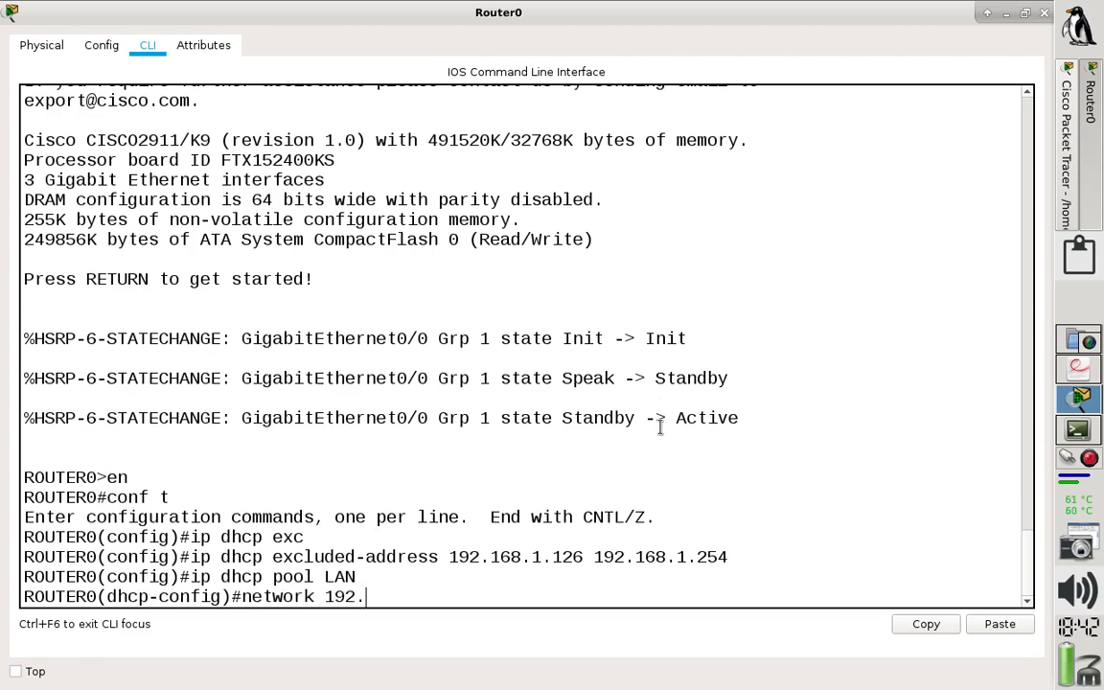
pyautogui.write('168.1.0 255.255.55')
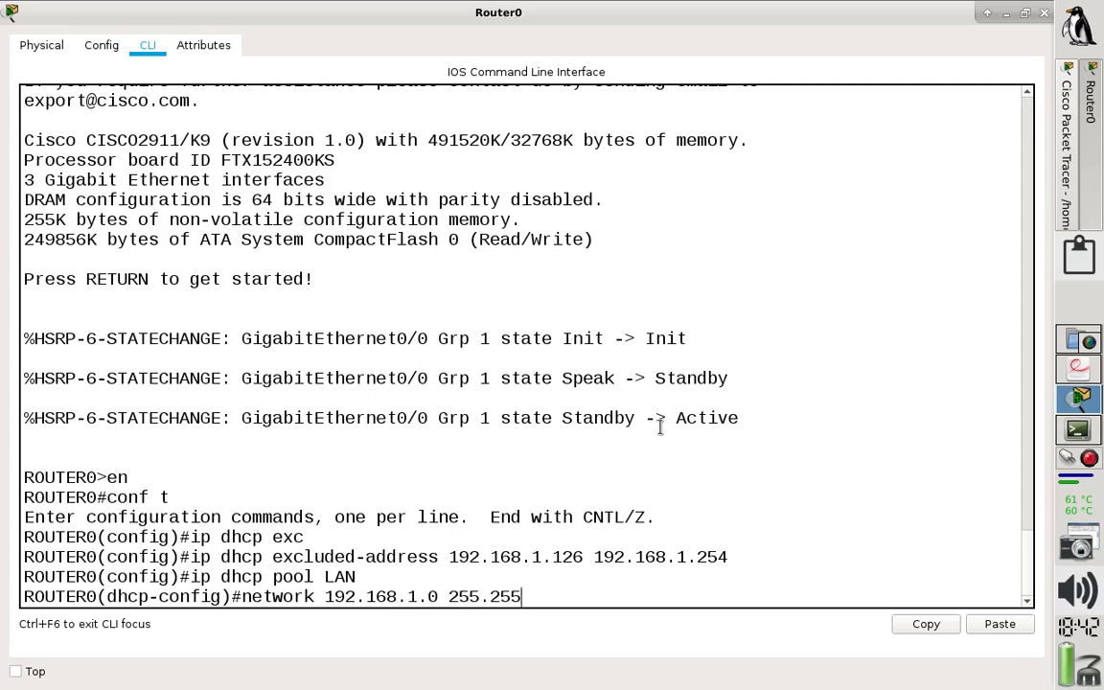
pyautogui.press('BackSpace')
pyautogui.press('BackSpace')
pyautogui.write('255.0')
pyautogui.press('Return')
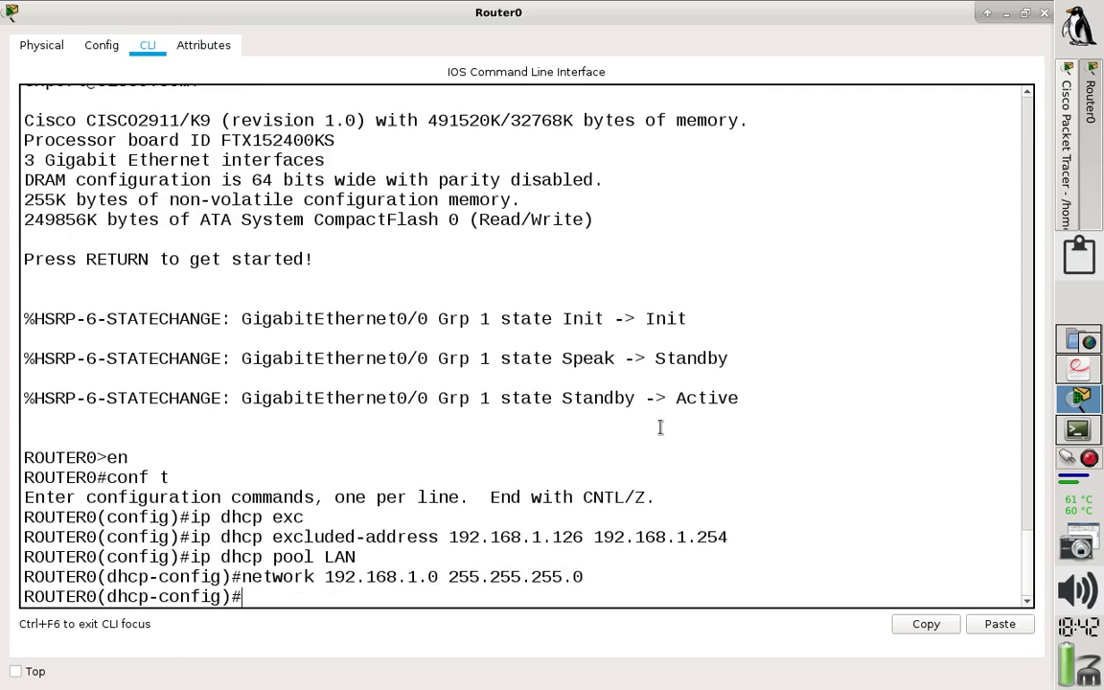
# Set the LAN pool's default router to 192.168.1.254.
pyautogui.write('default-ro')
pyautogui.press('BackSpace')
pyautogui.press('BackSpace')
pyautogui.press('BackSpace')
pyautogui.write('-')
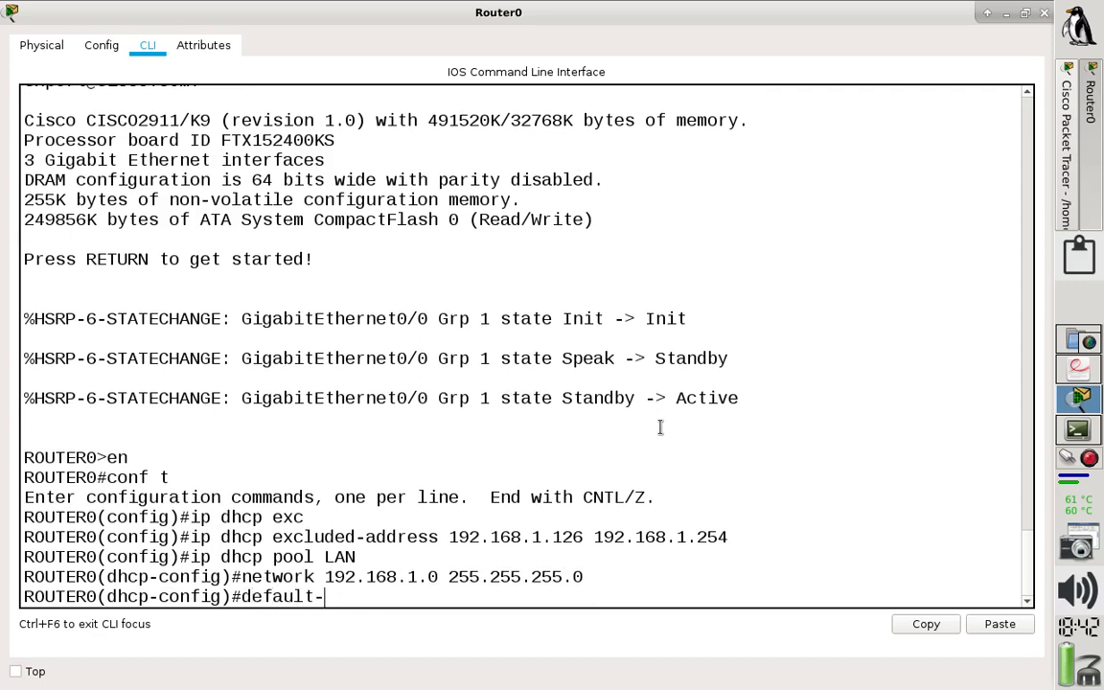
pyautogui.write('router 192.168.1.25')
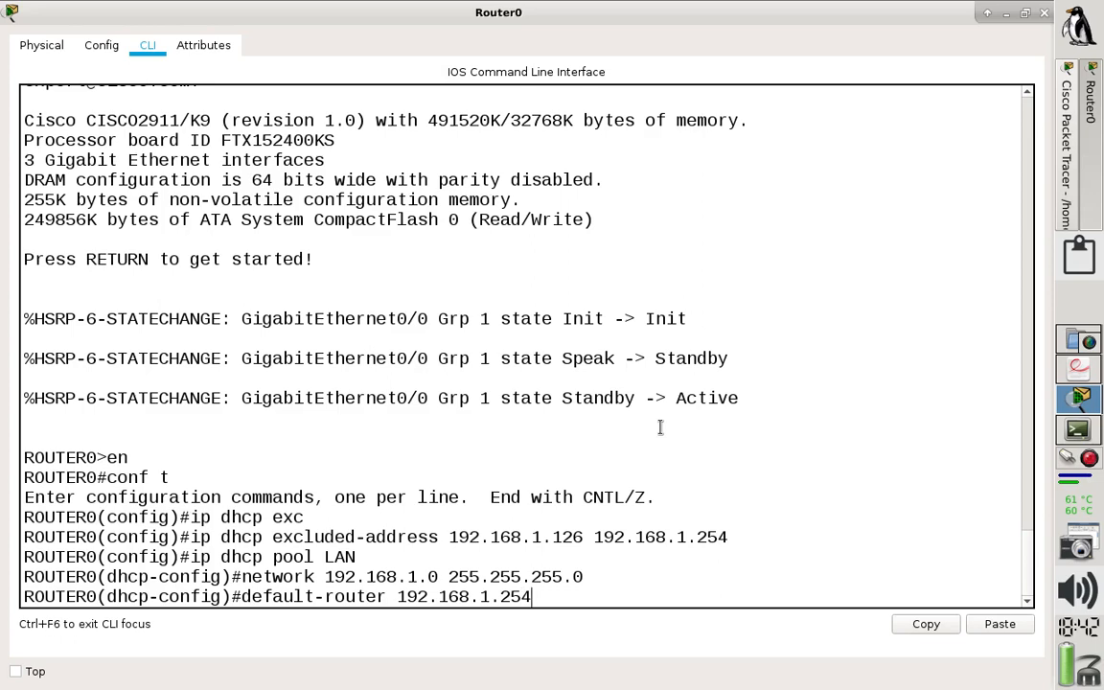
pyautogui.write('4')
pyautogui.press('Return')
# Set the DNS server of Router0's LAN pool to 192.168.1.254.
pyautogui.write('dns-se')
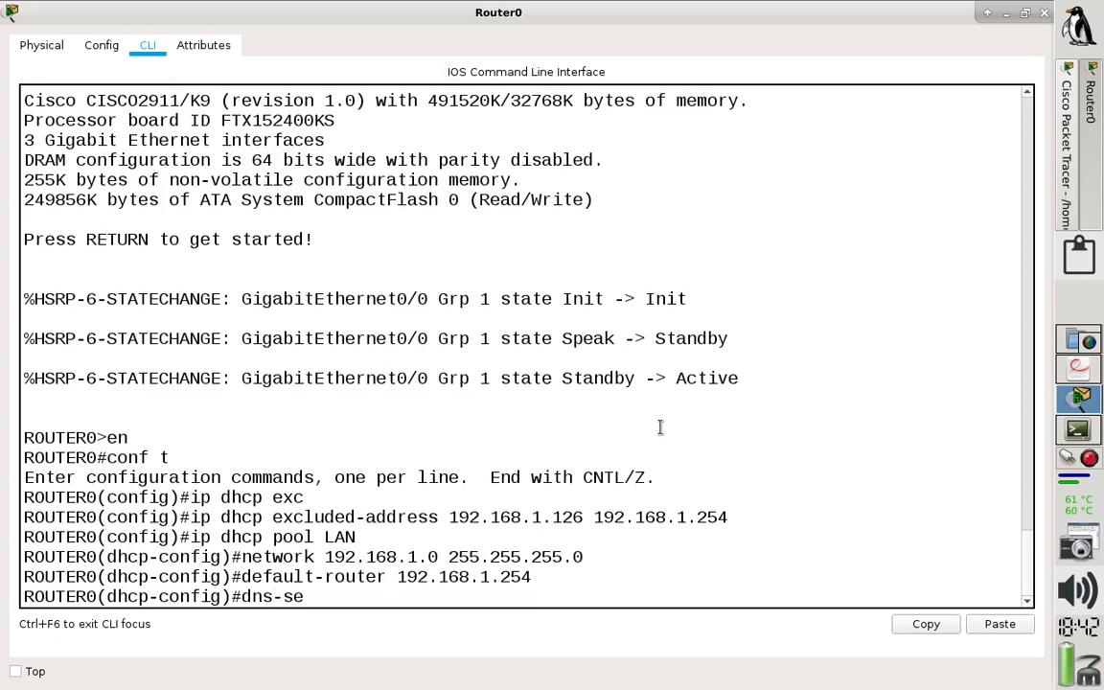
pyautogui.write('rver 192.168')
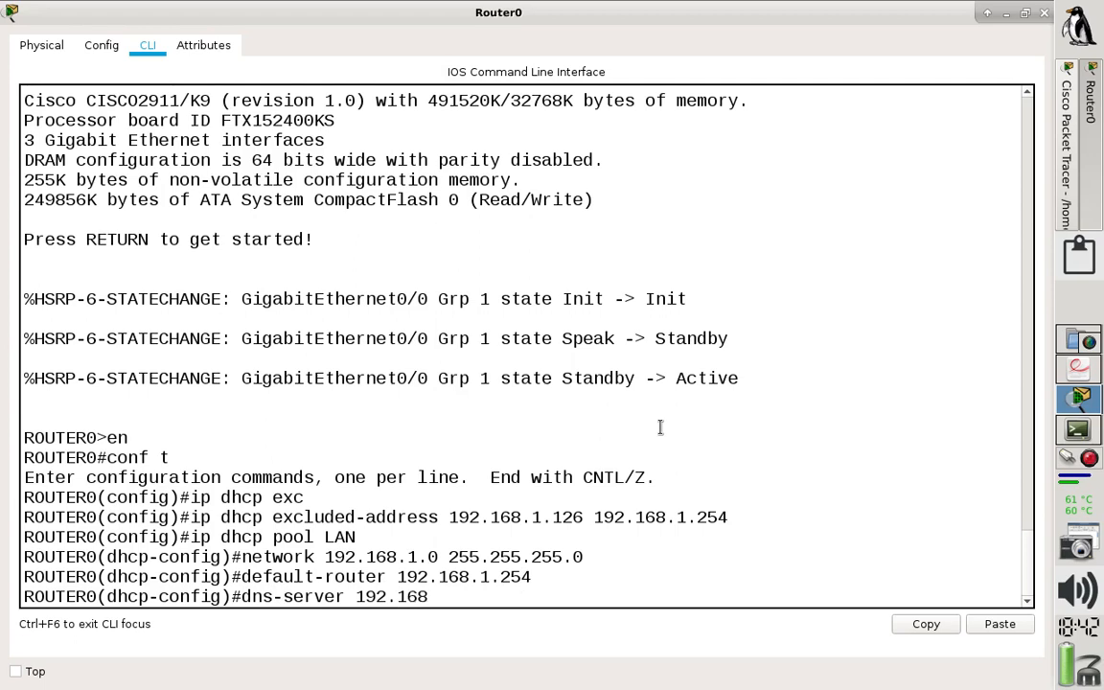
pyautogui.write('.1.254')
pyautogui.press('Return')
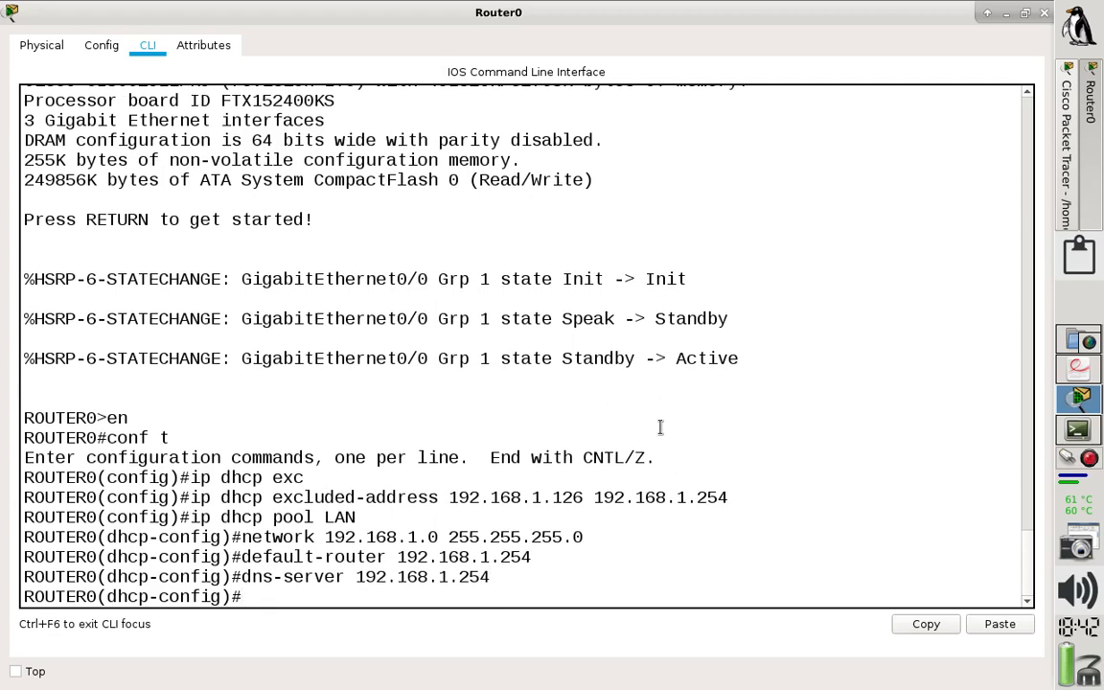
# Exit the DHCP pool configuration on Router0 and save the router's configuration with do wr.
pyautogui.write('exit')
pyautogui.press('Return')
pyautogui.write('wr')
pyautogui.press('Return')
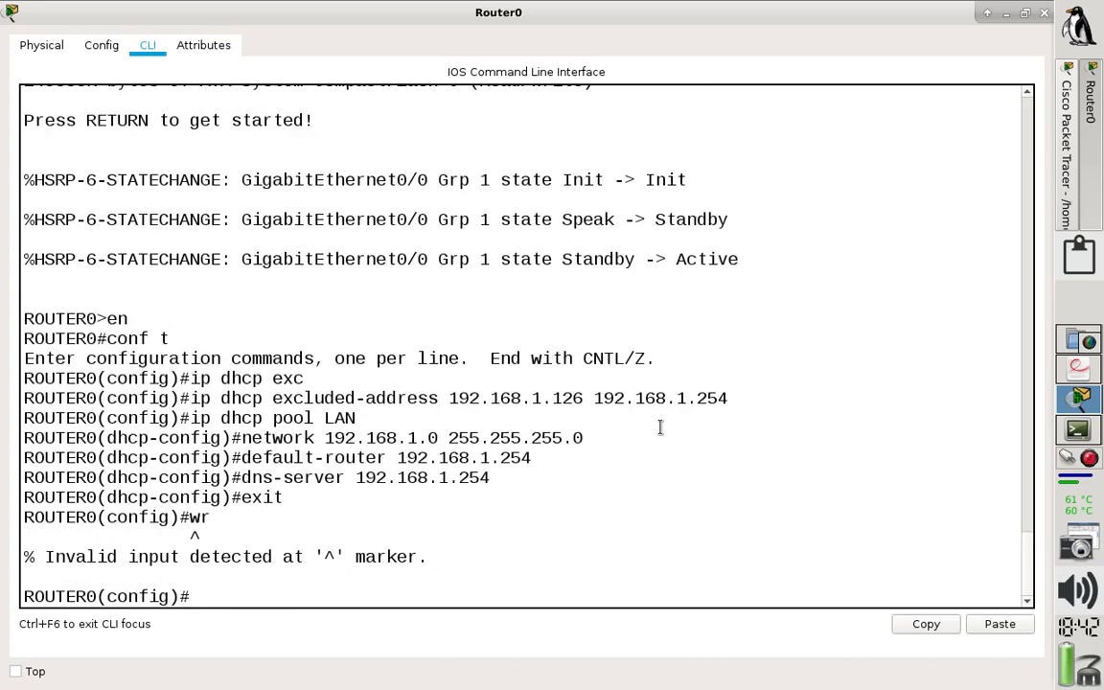
pyautogui.write('do wr')
pyautogui.press('Return')
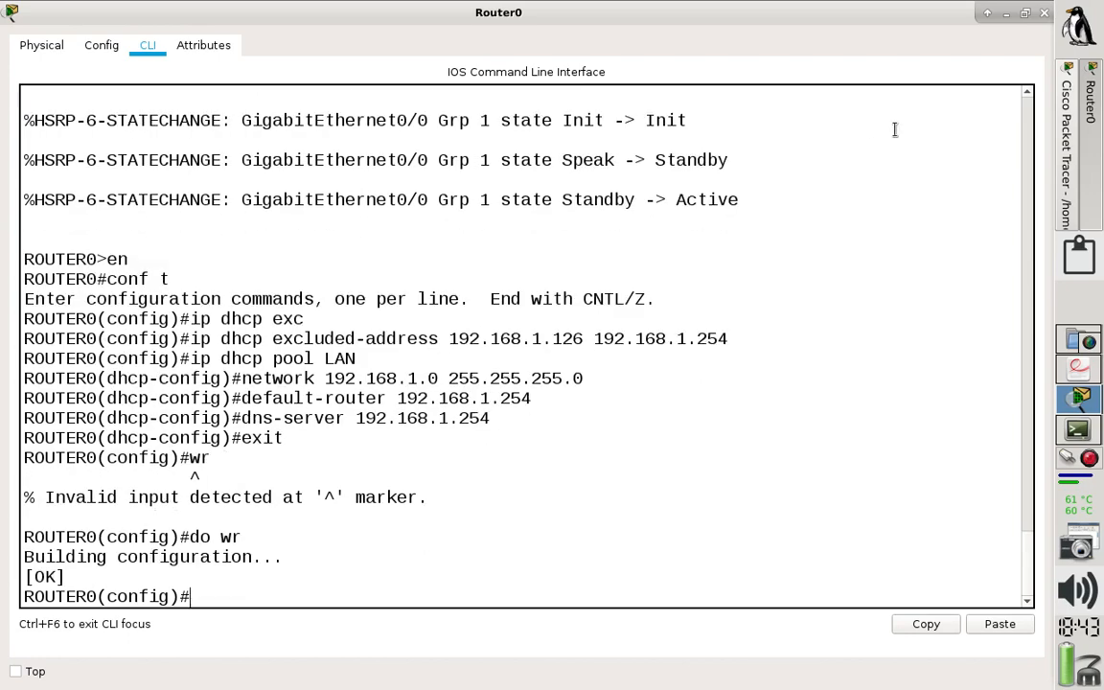
# Switch PC0's IPv4 configuration from Static to DHCP in the network topology, and close PC0's window.
pyautogui.click(1069, 113)
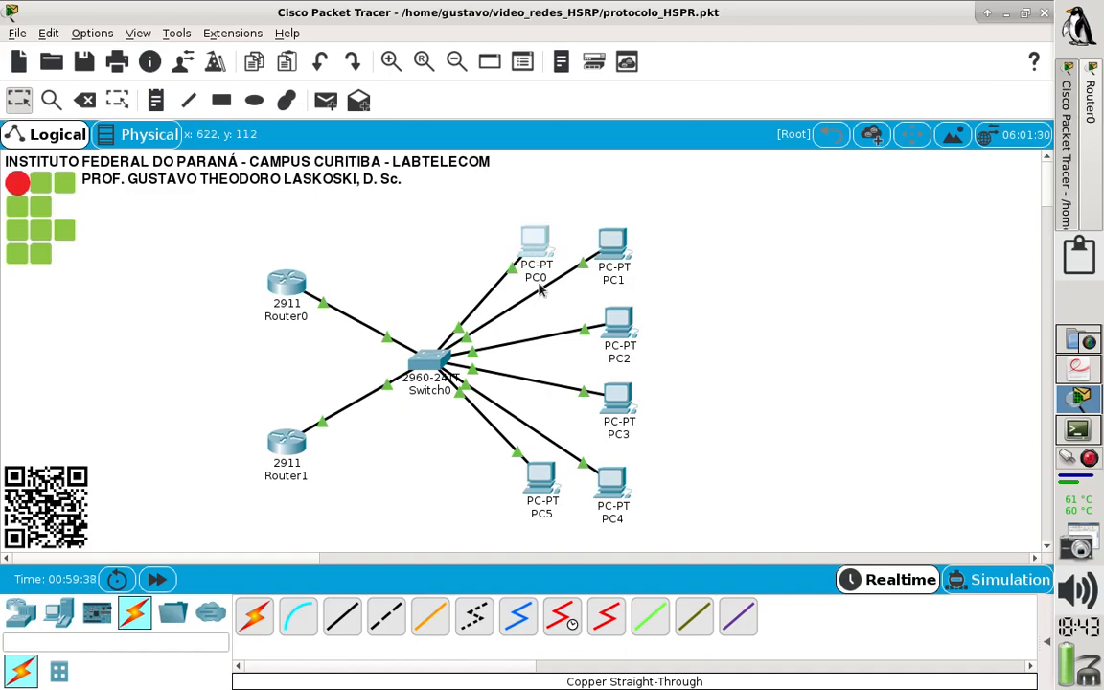
pyautogui.click(536, 247)
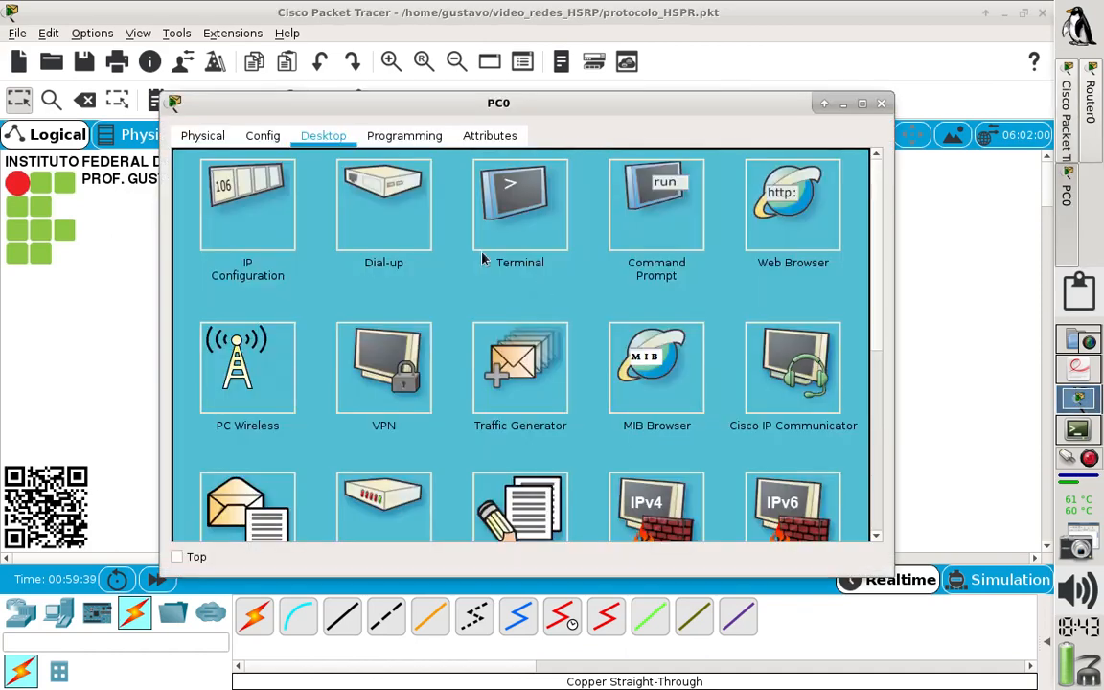
pyautogui.click(288, 208)
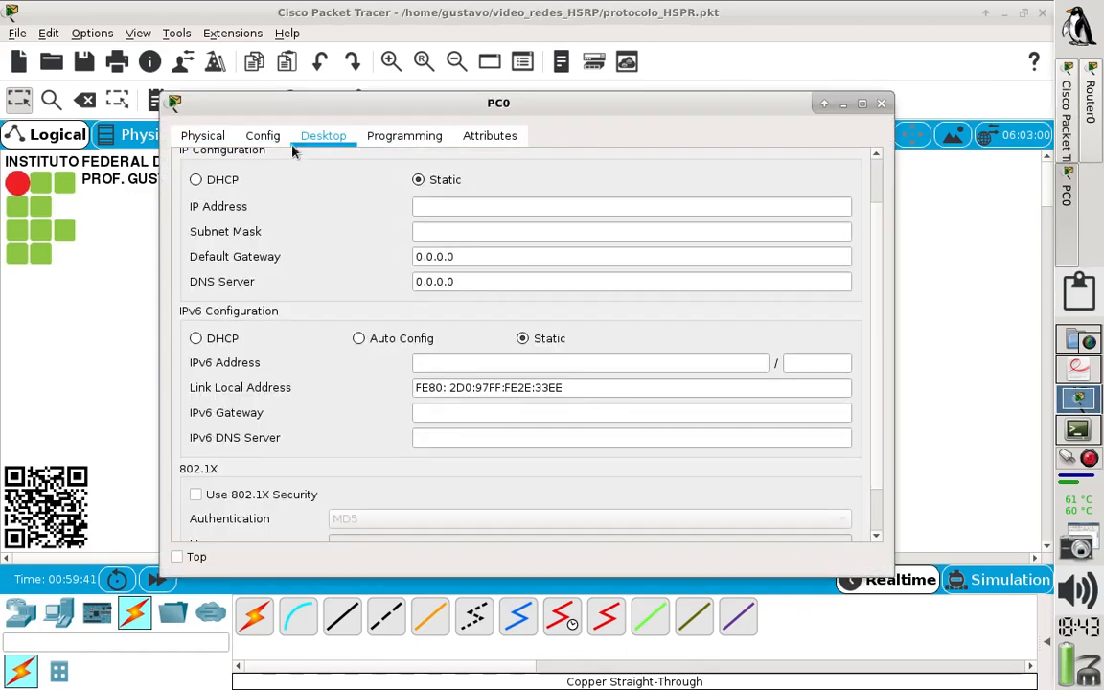
pyautogui.click(199, 180)
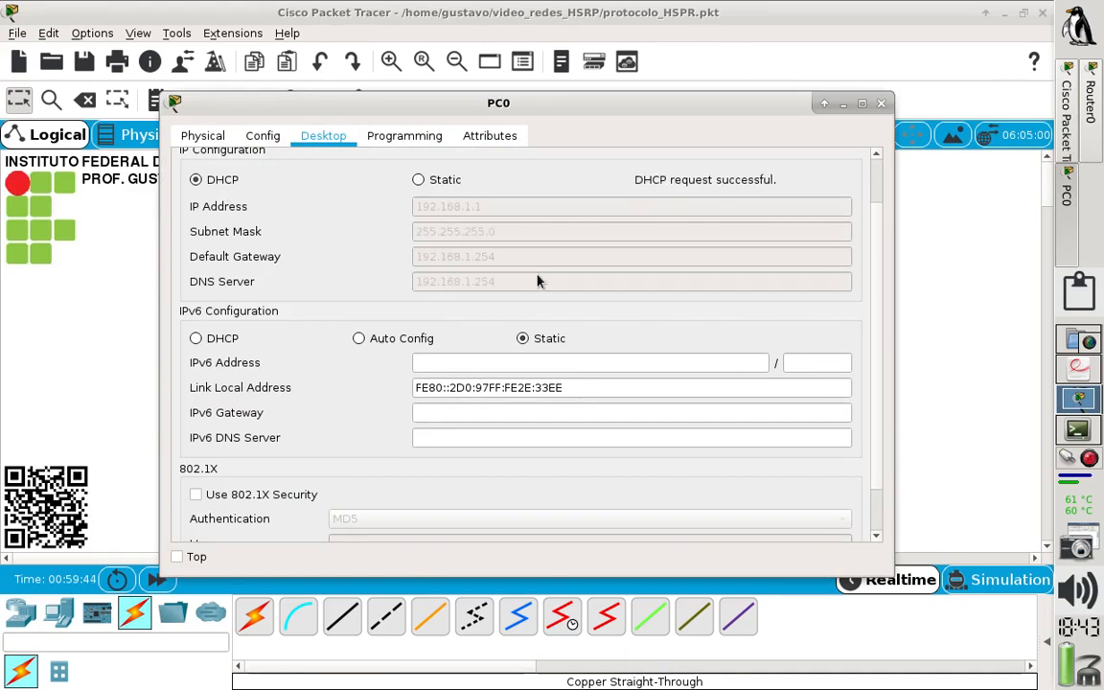
pyautogui.click(880, 102)
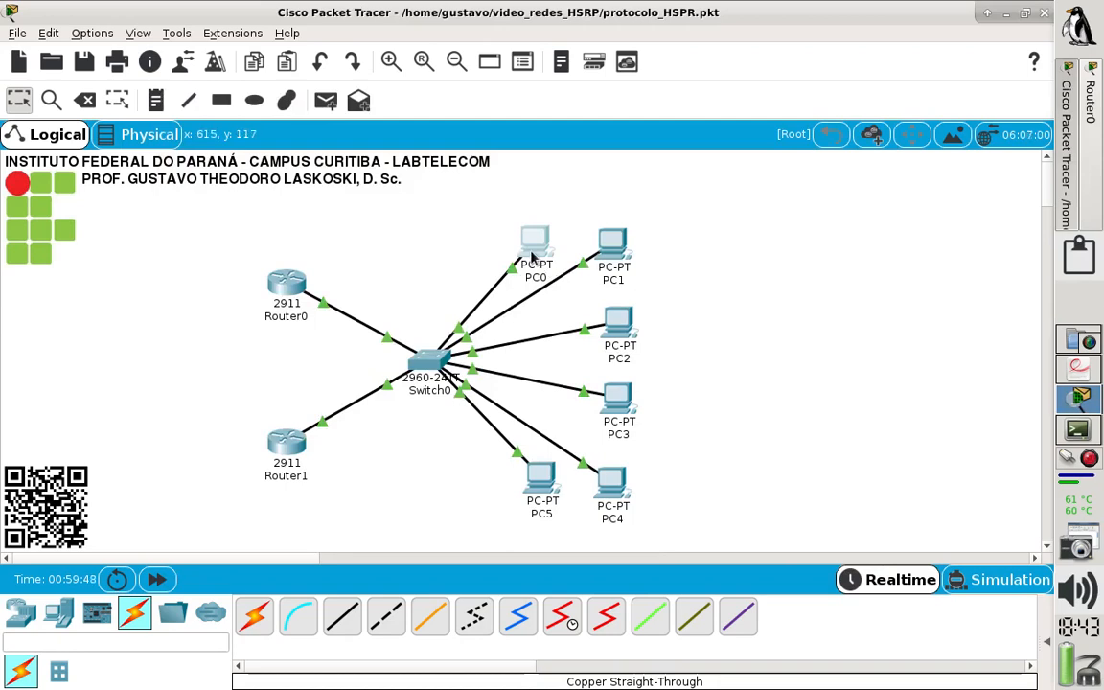
# Switch to the terminal notes in notes_HSRP.txt and examine the address ranges in Router1's two DHCP exclusion commands.
pyautogui.moveTo(533, 256)
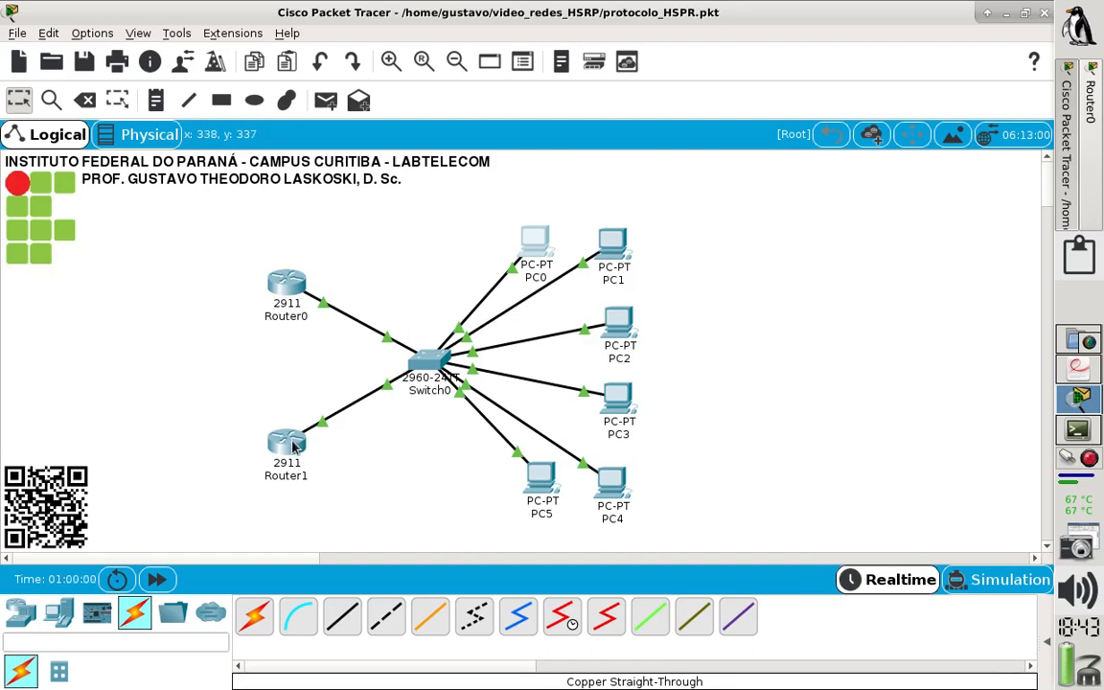
pyautogui.moveTo(293, 447)
pyautogui.click(1076, 430)
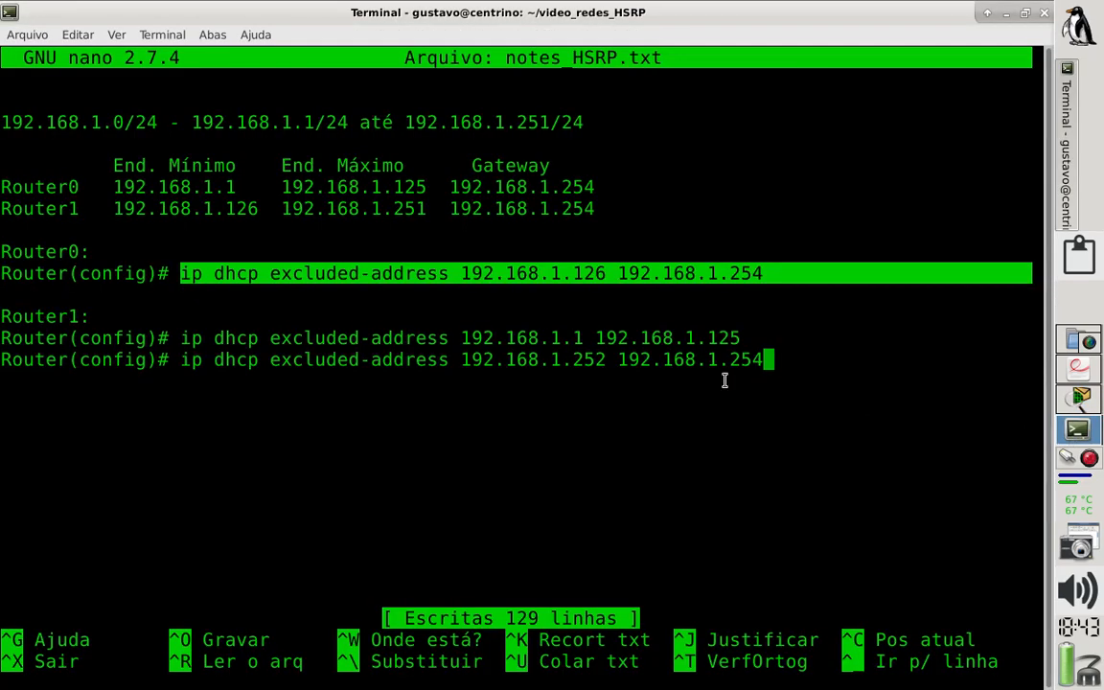
pyautogui.click(642, 340)
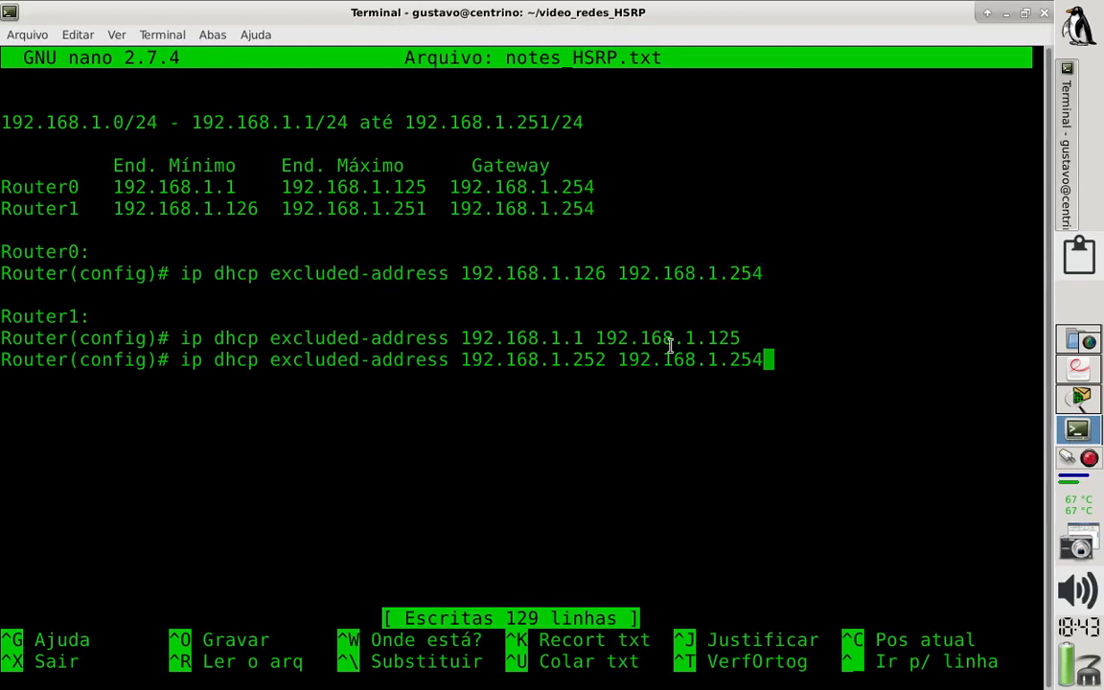
pyautogui.moveTo(754, 342); pyautogui.dragTo(459, 337)
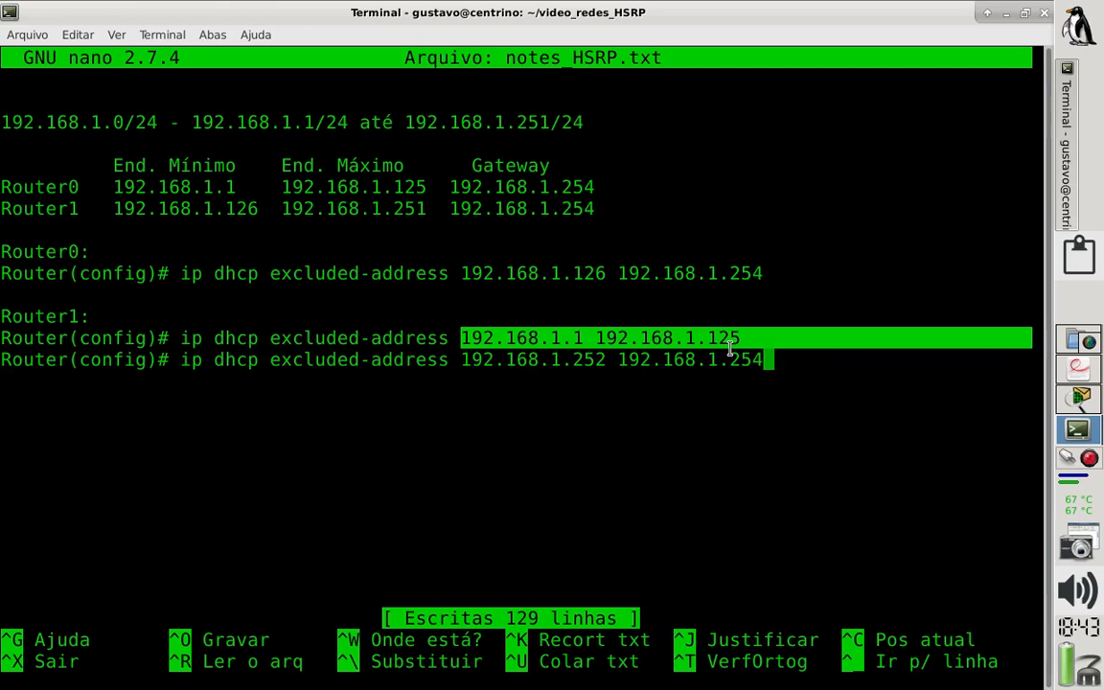
pyautogui.click(467, 341)
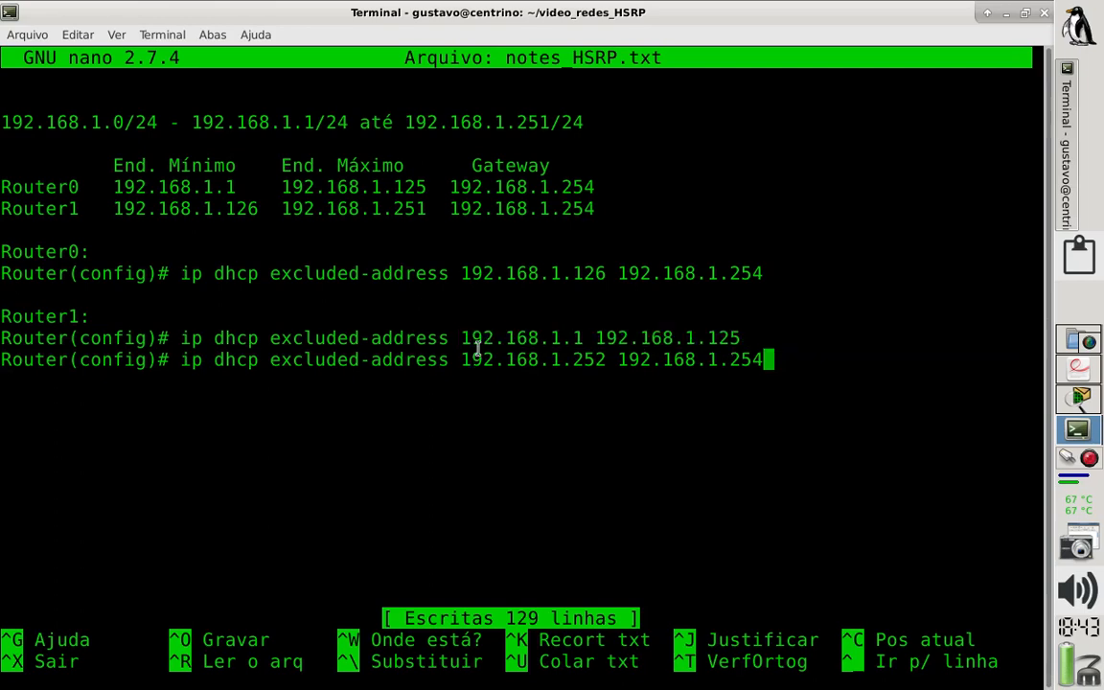
pyautogui.moveTo(464, 337); pyautogui.dragTo(739, 337)
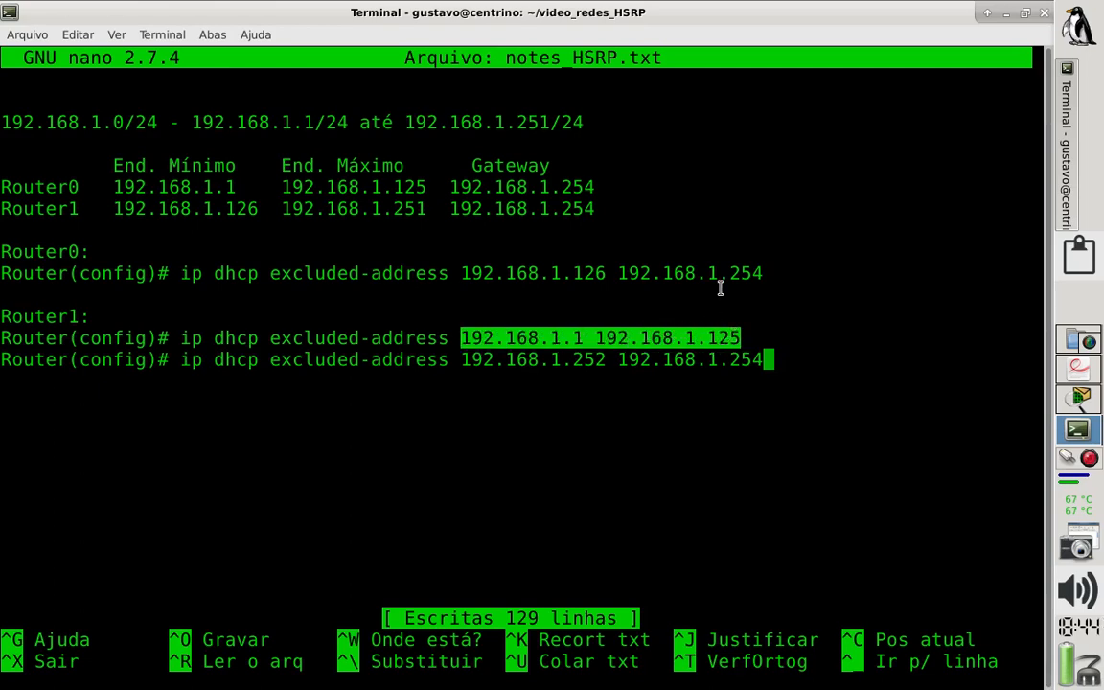
pyautogui.click(468, 360)
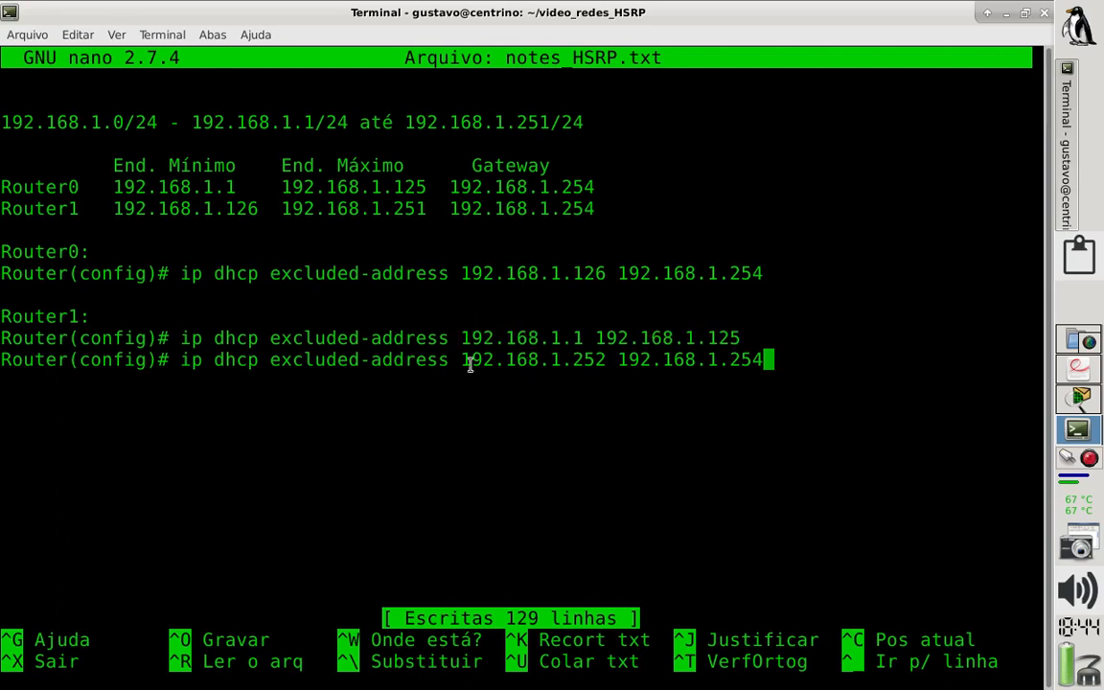
pyautogui.moveTo(449, 360); pyautogui.dragTo(777, 364)
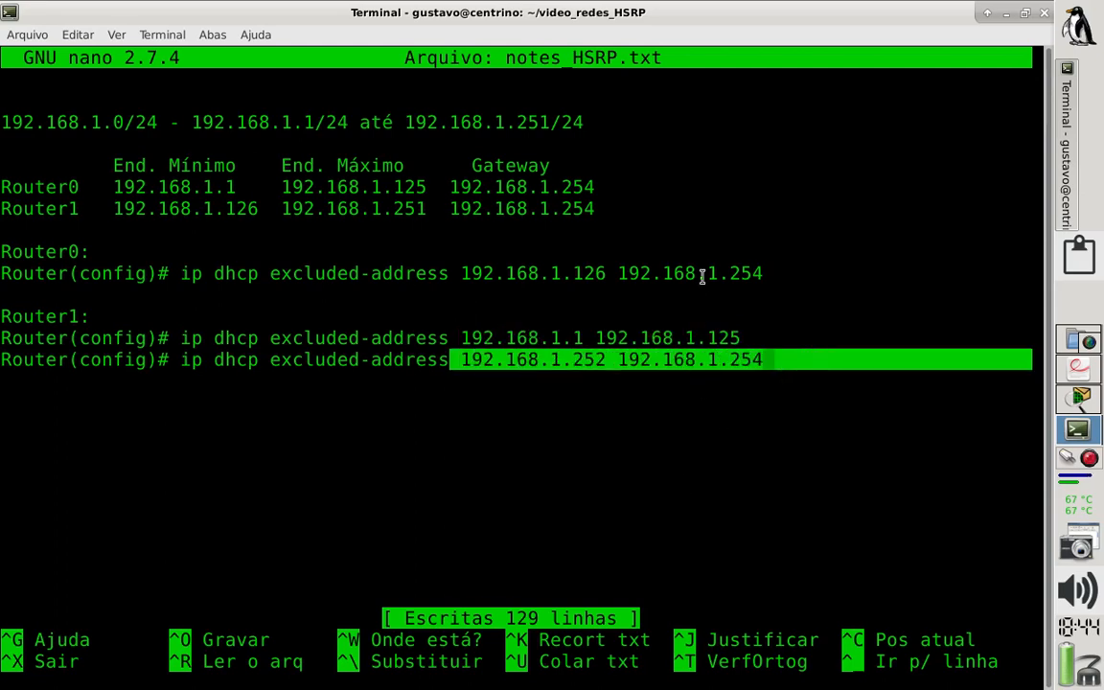
# Back in Cisco Packet Tracer, open Router1's command line maximized and enter global configuration mode with en and conf t.
pyautogui.click(1082, 407)
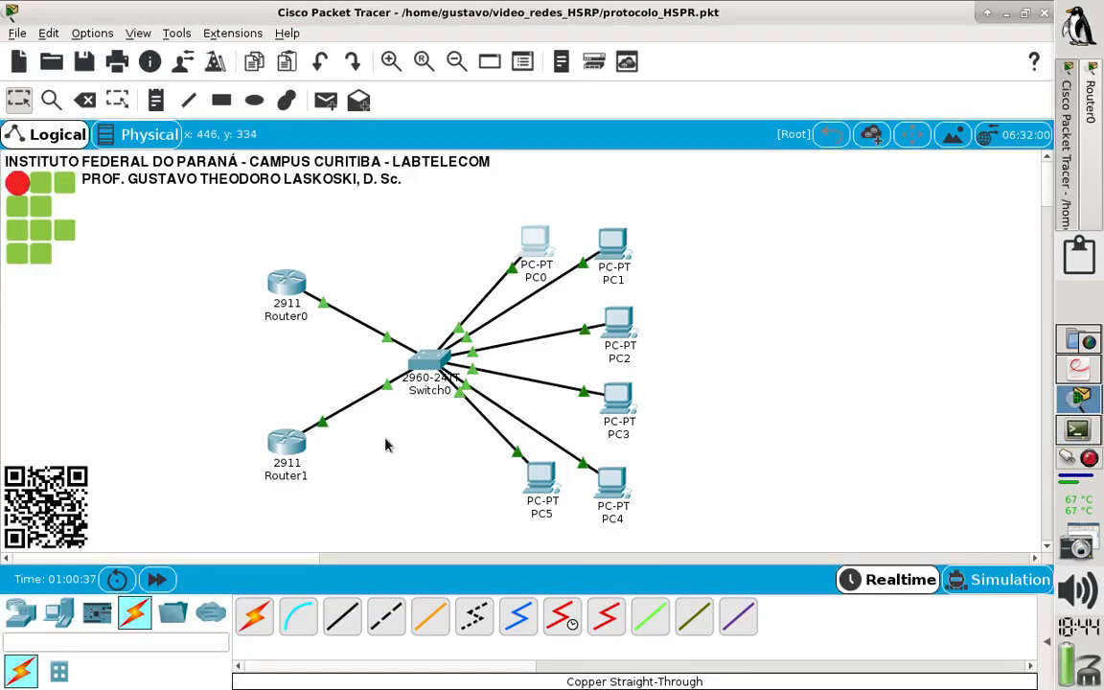
pyautogui.click(288, 444)
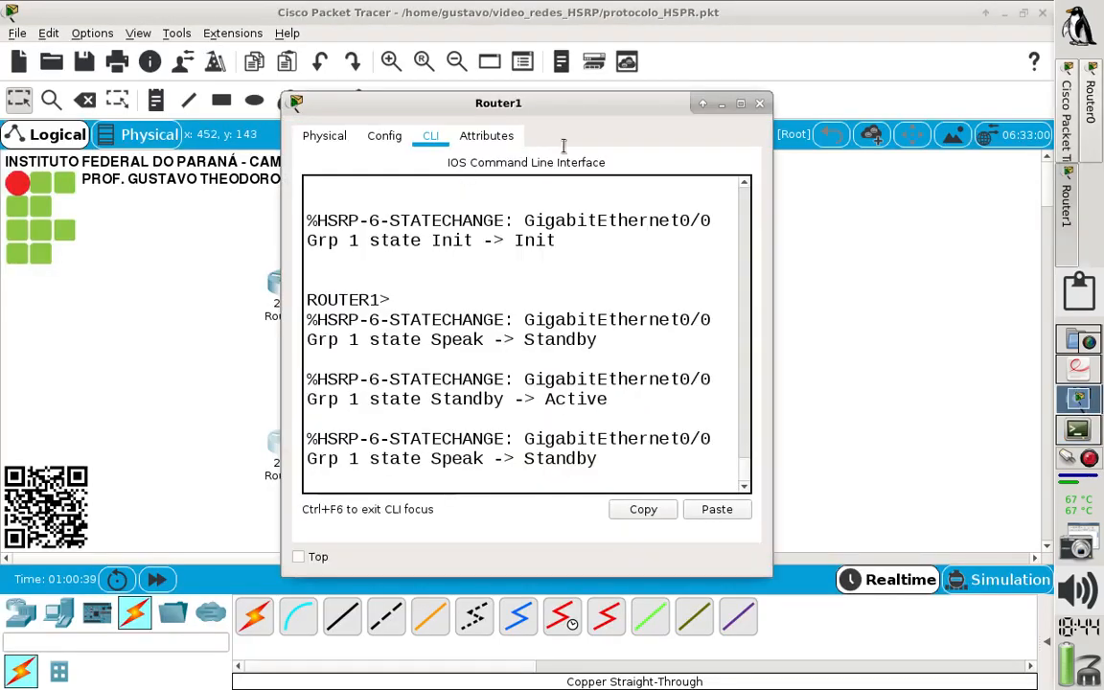
pyautogui.click(739, 103)
pyautogui.press('Return')
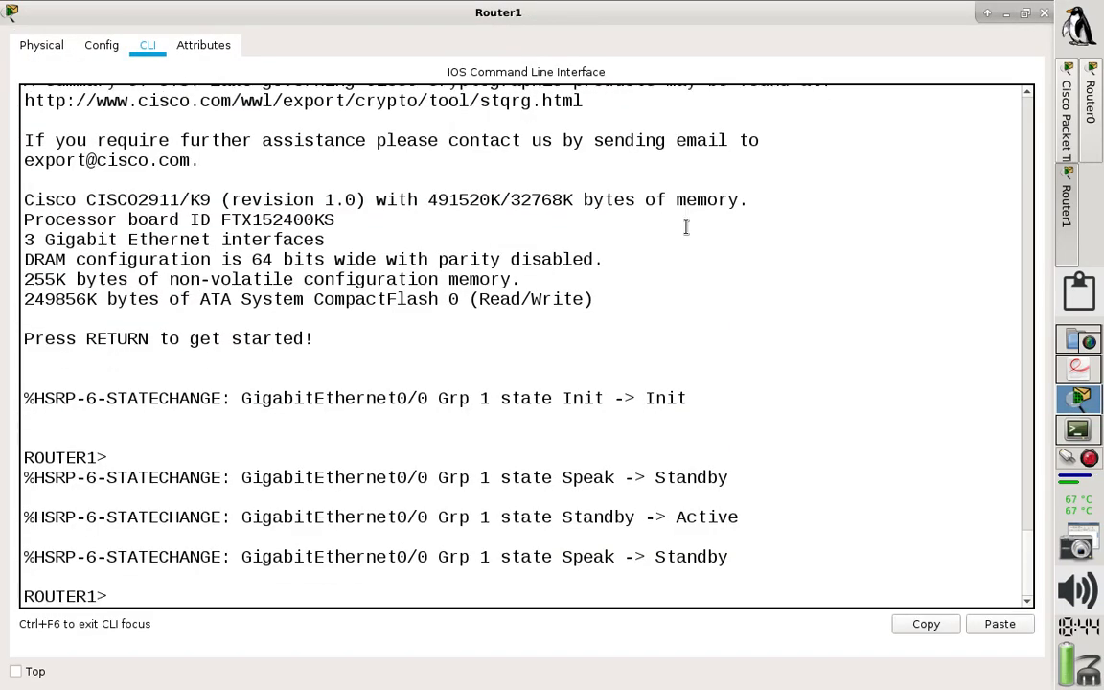
pyautogui.write('en')
pyautogui.press('Return')
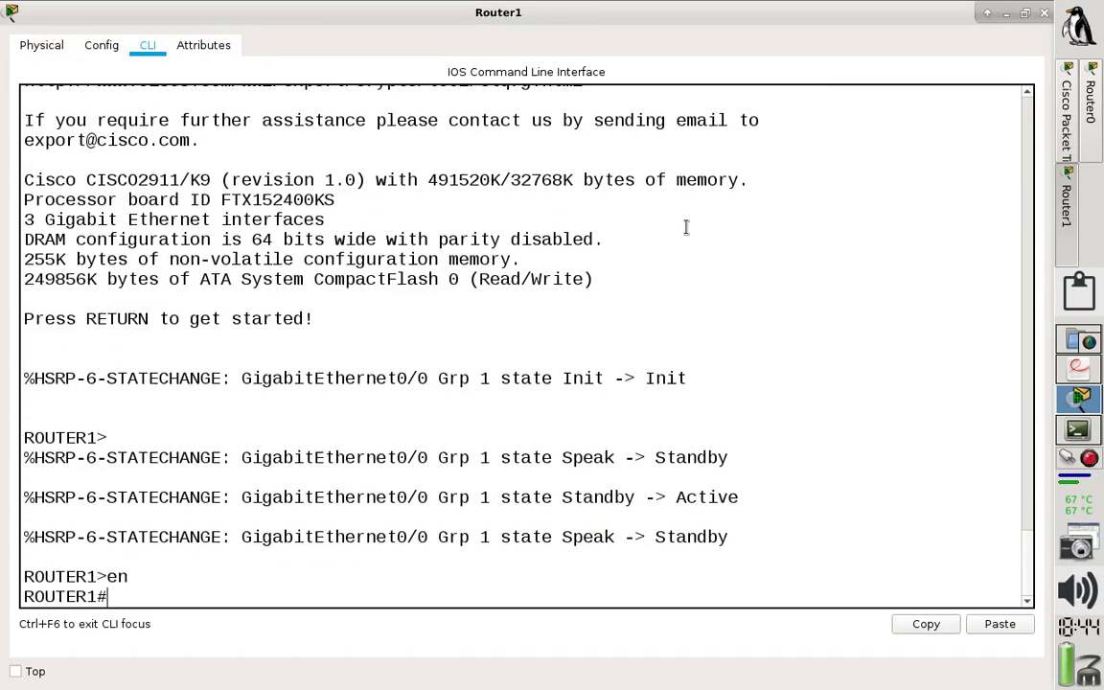
pyautogui.write('conf t')
pyautogui.press('Return')
# Exclude the DHCP addresses 192.168.1.1 to 192.168.1.125 on Router1 with ip dhcp excluded-address.
pyautogui.write('i')
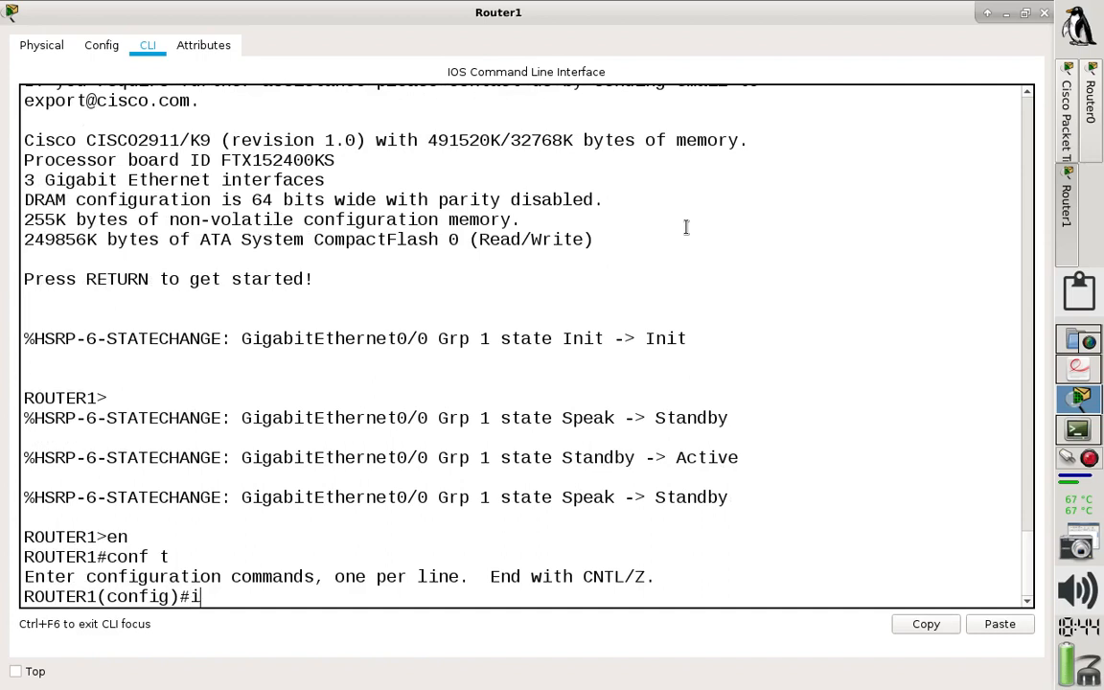
pyautogui.write('p dhcp exc')
pyautogui.press('Tab')
pyautogui.write('192')
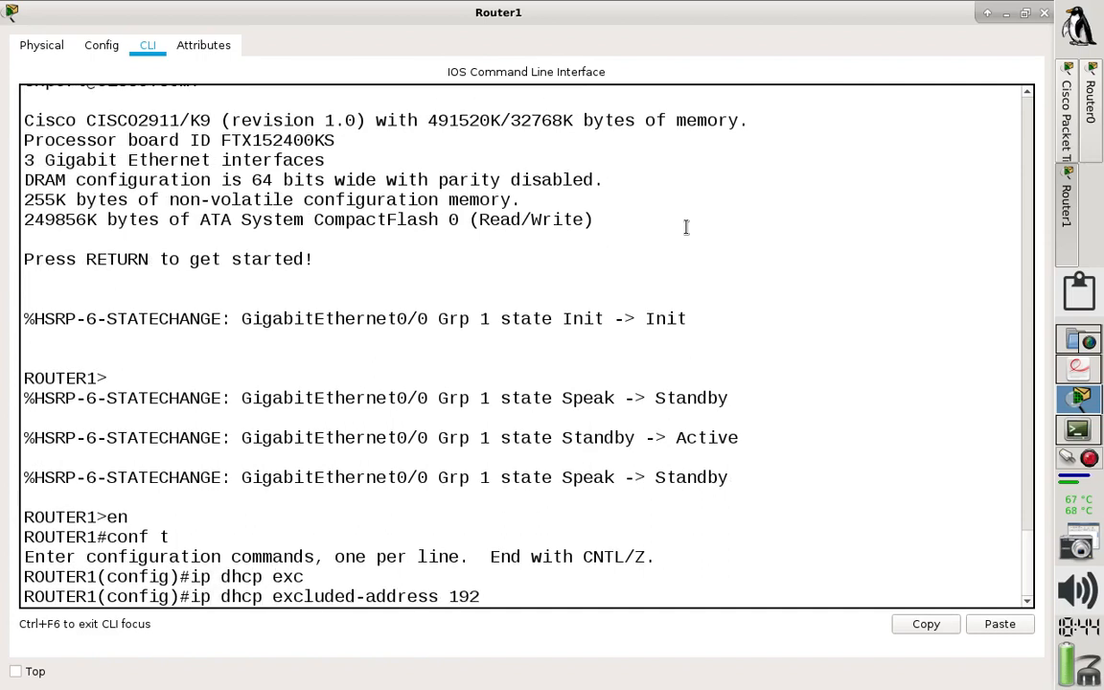
pyautogui.write('.168.1.1 192.168.')
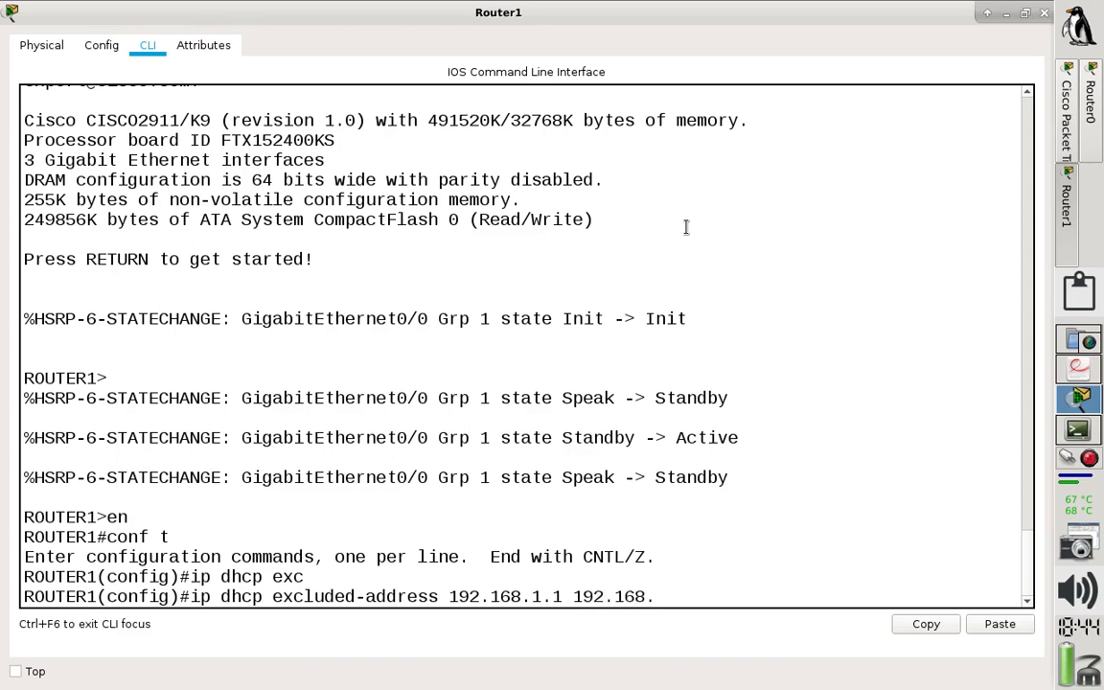
pyautogui.write('1.125')
pyautogui.press('Return')
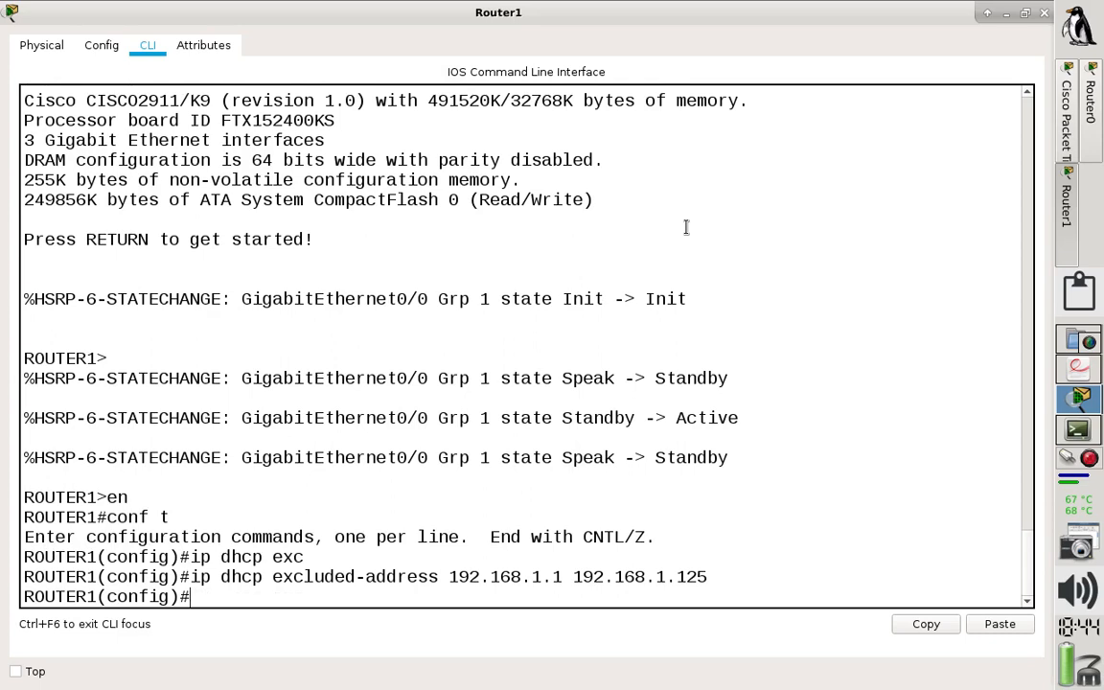
# Exclude the DHCP addresses 192.168.1.252 to 192.168.1.254 on Router1 with a second ip dhcp excluded-address command.
pyautogui.write('ip dhcp exc')
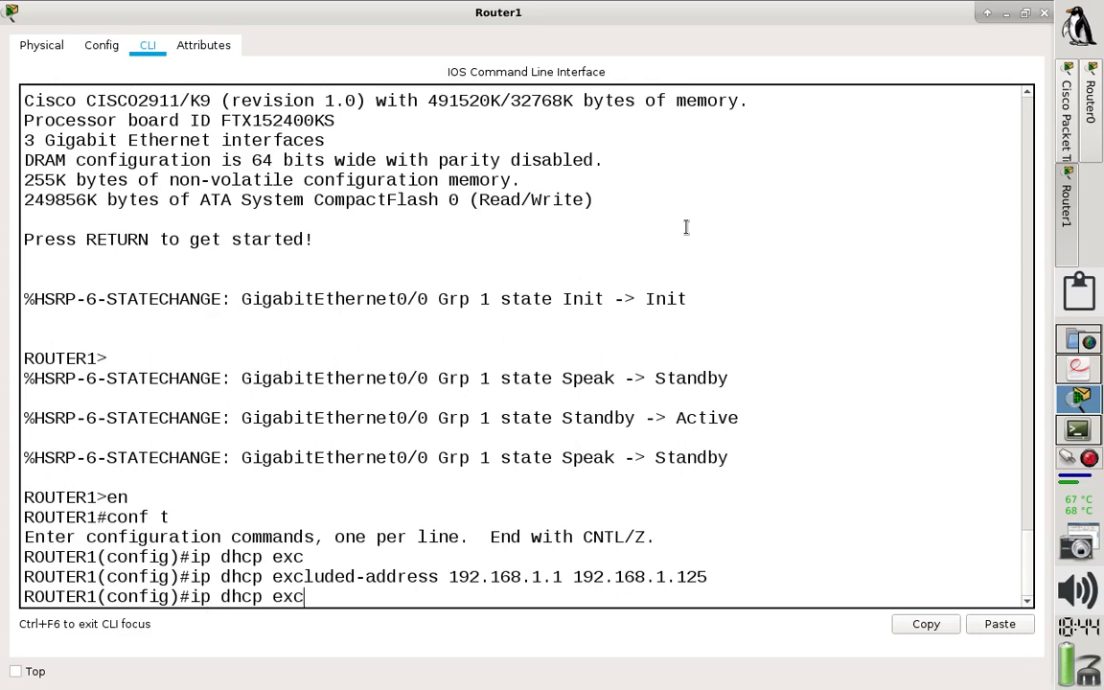
pyautogui.press('Tab')
pyautogui.write('19')
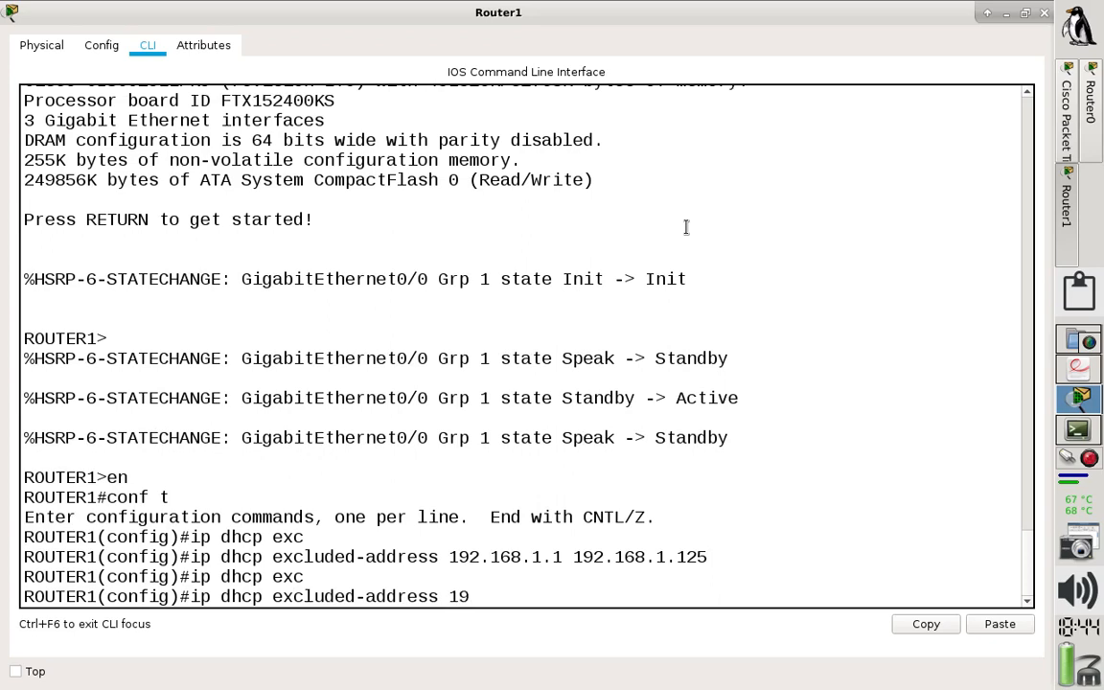
pyautogui.write('2.168.1.2')
pyautogui.press('BackSpace')
pyautogui.write('.252')
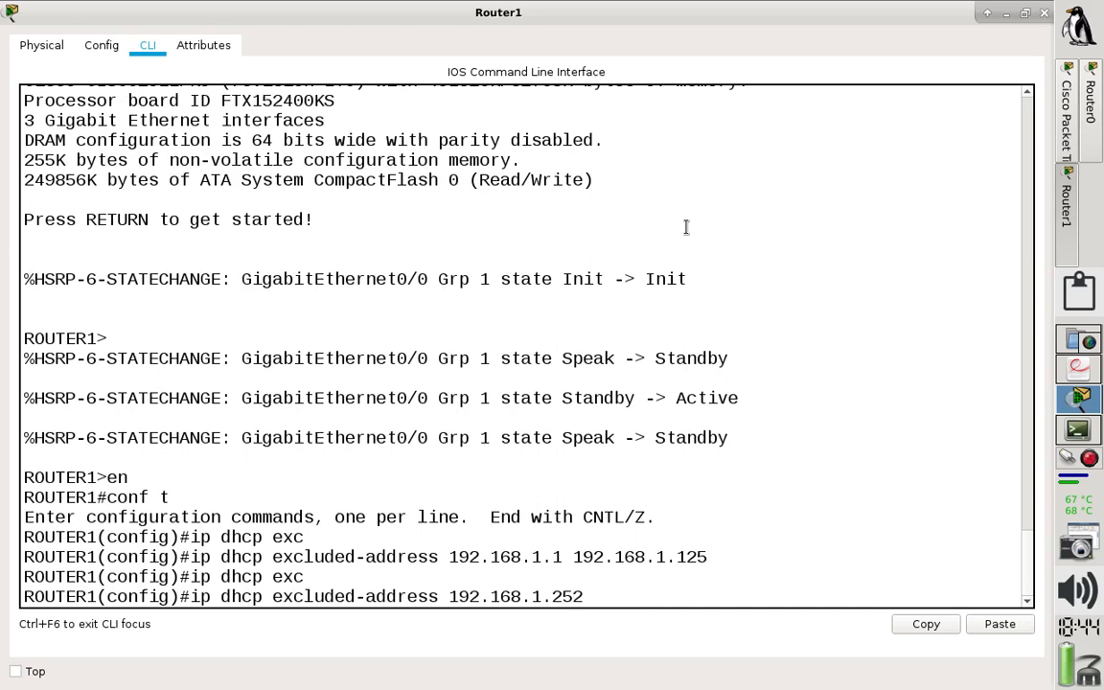
pyautogui.write(' 192.168.1.254')
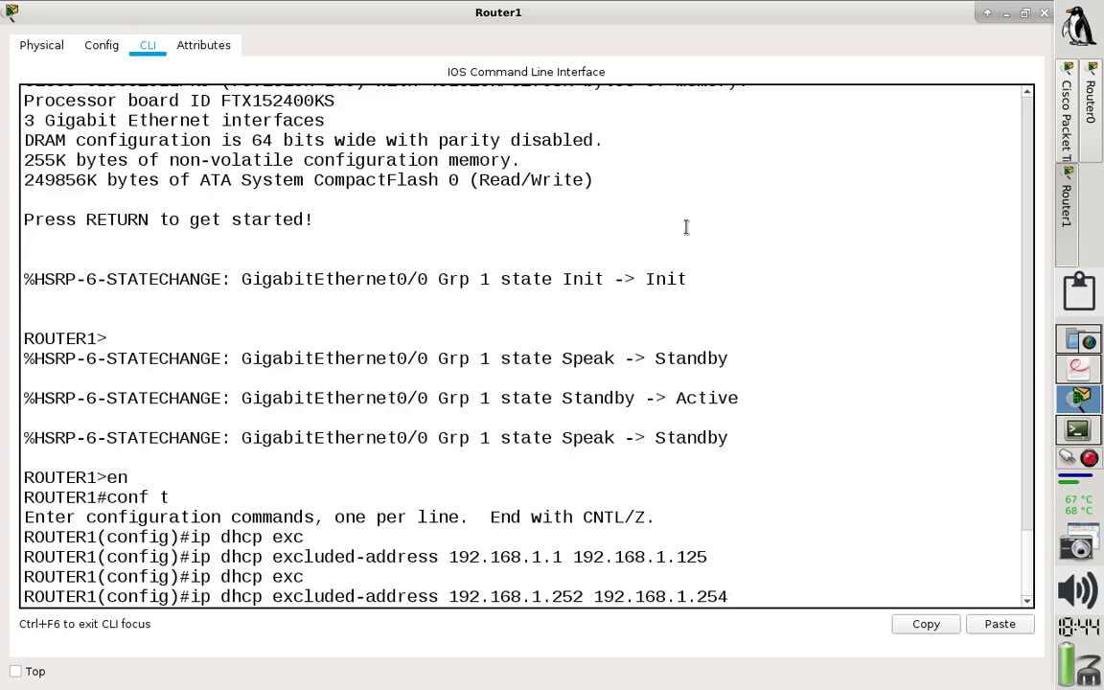
pyautogui.press('Return')
# Create the DHCP pool LAN on Router1 with the network 192.168.1.0 255.255.255.0.
pyautogui.write('i')
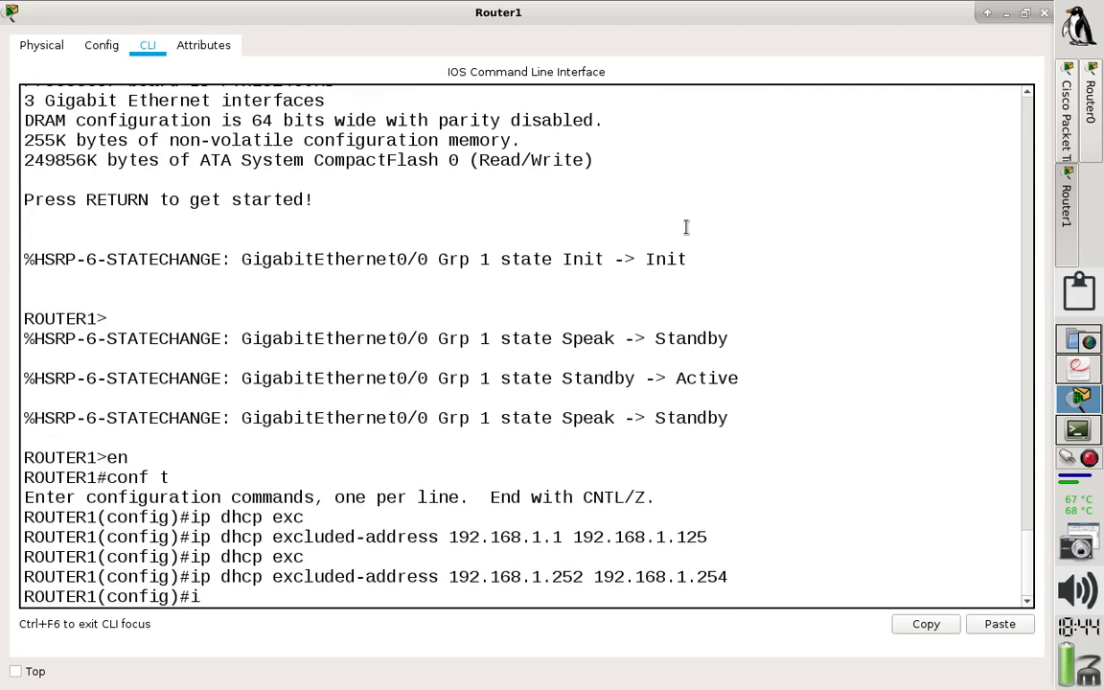
pyautogui.write('p dhcp poo')
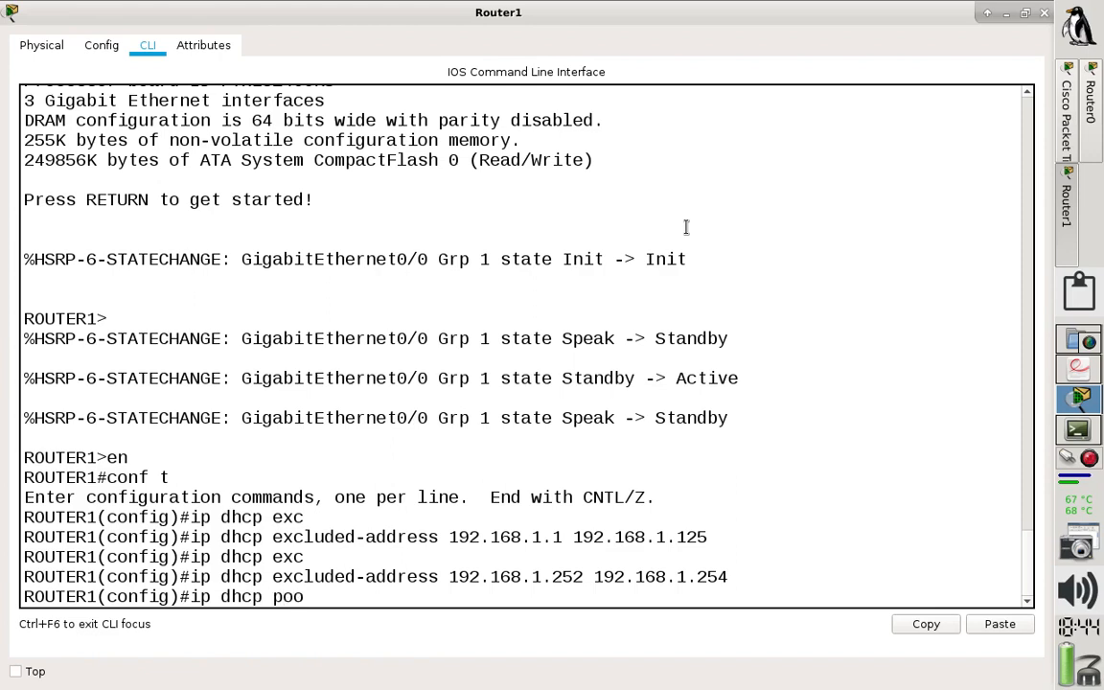
pyautogui.write('l LAN')
pyautogui.press('Return')
pyautogui.write('ne')
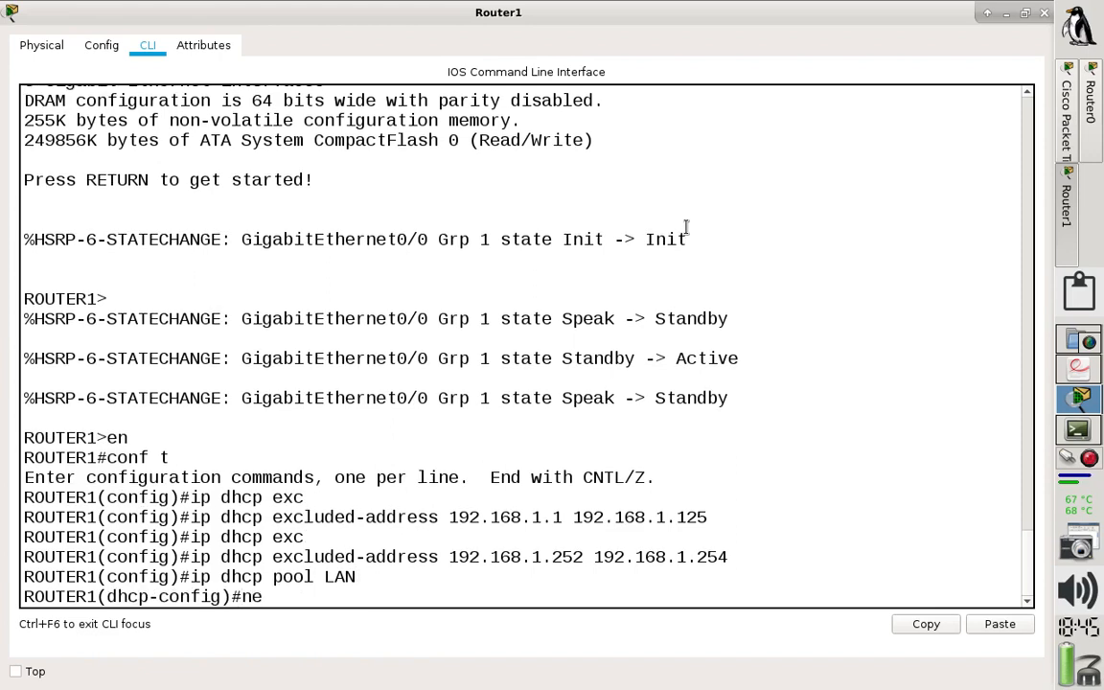
pyautogui.write('twork 192.1')
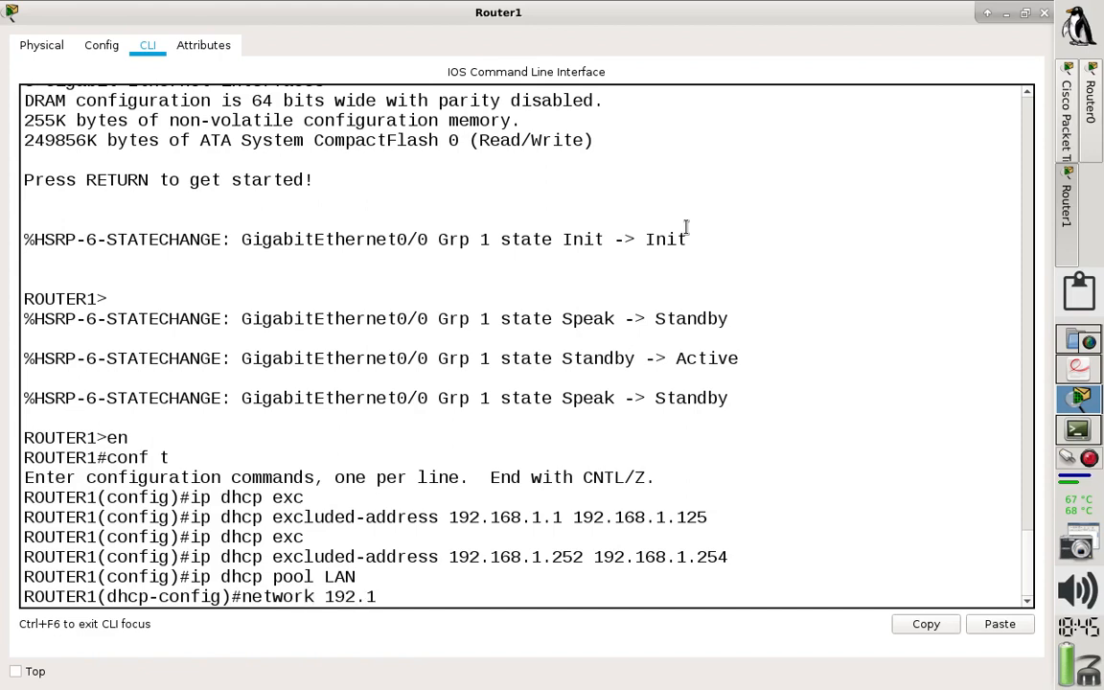
pyautogui.write('68.1.0 255.255')
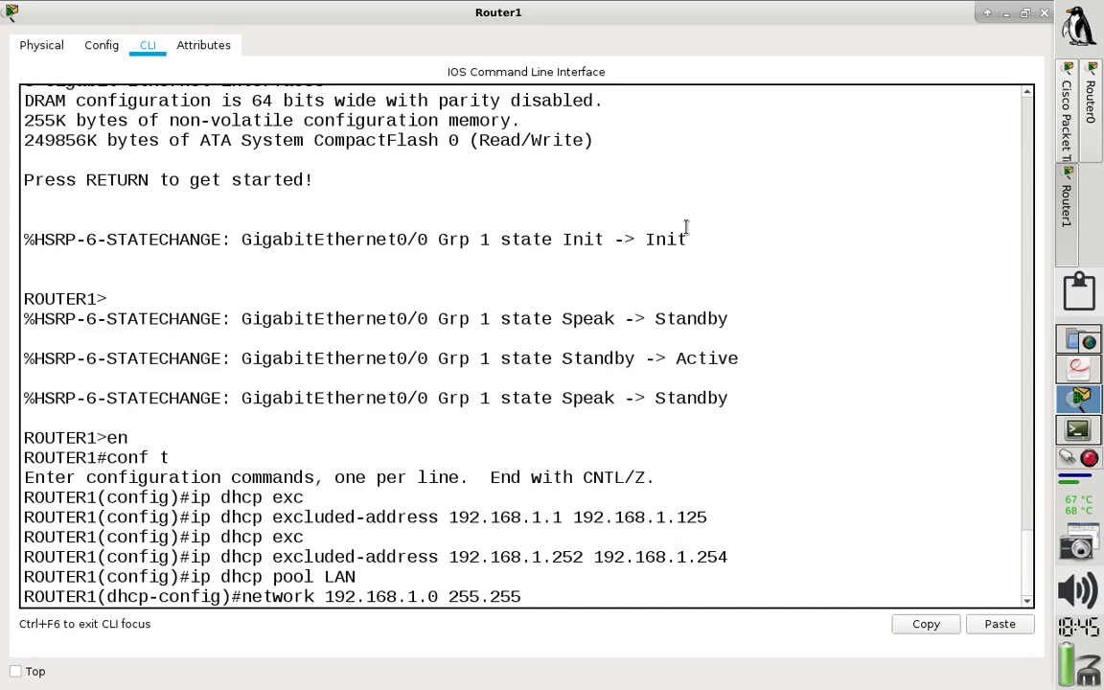
pyautogui.write('.255.0')
pyautogui.press('Return')
# Set the LAN pool's default-router and dns-server on Router1 to 192.168.1.254.
pyautogui.write('defa')
pyautogui.press('Tab')
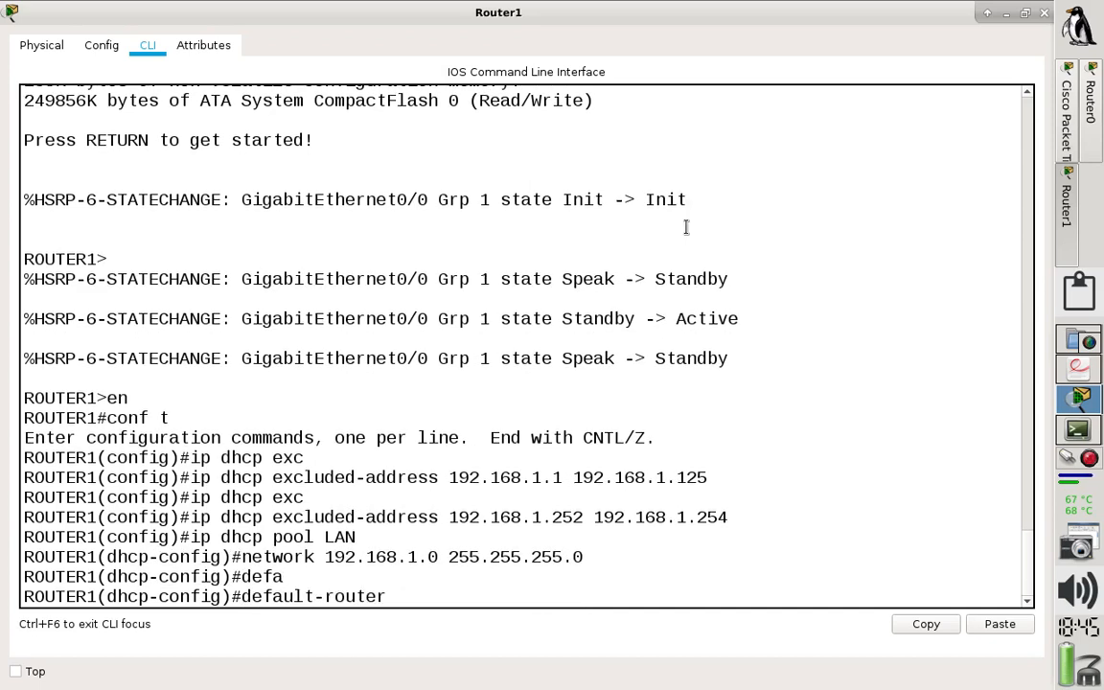
pyautogui.write('192.168.1.254')
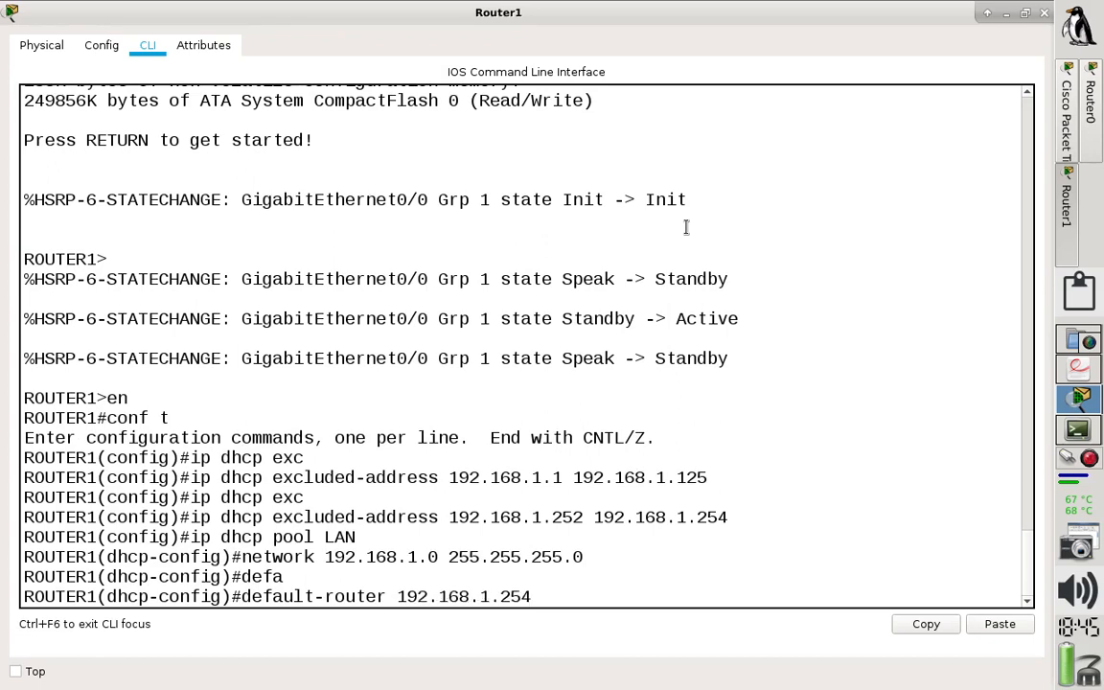
pyautogui.press('Return')
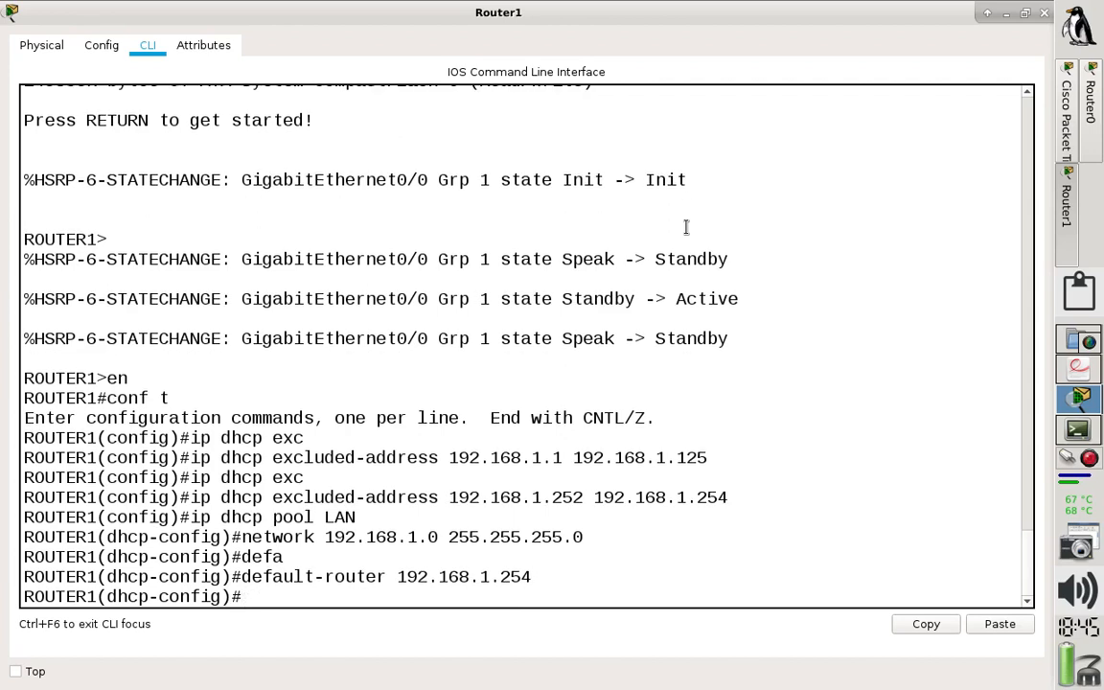
pyautogui.write('dns-serv')
pyautogui.press('Tab')
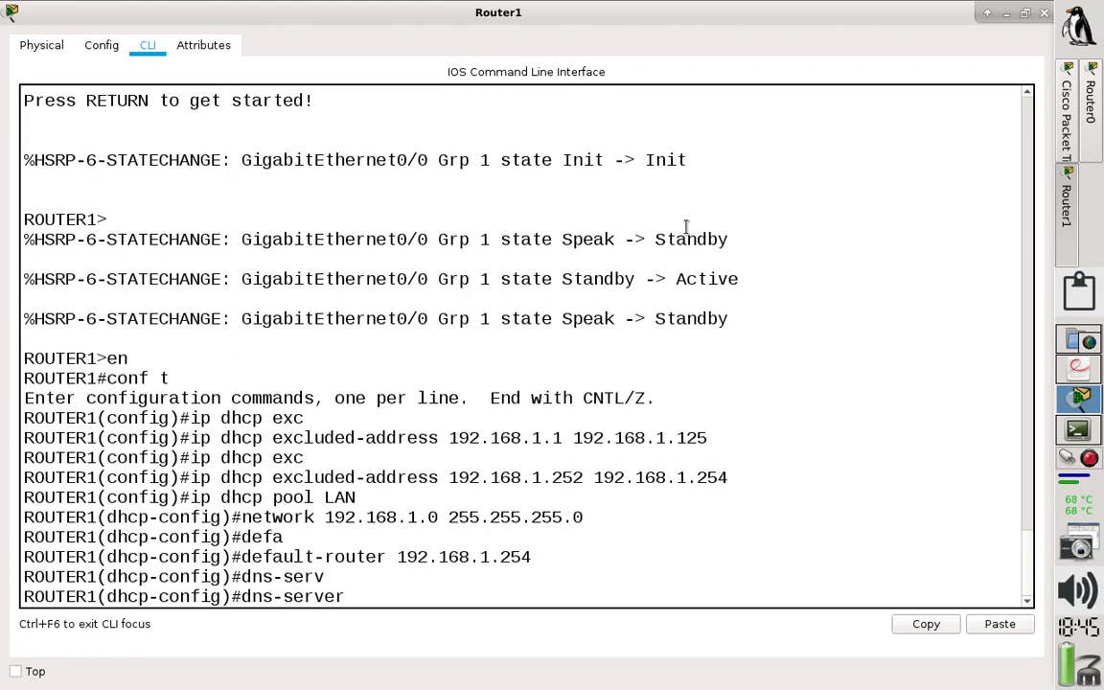
pyautogui.write('192.')
pyautogui.press('BackSpace')
pyautogui.press('BackSpace')
pyautogui.write('92.168.1.254')
pyautogui.press('Return')
# Save Router1's configuration with do wr, leave configuration mode with end, and close the router's window.
pyautogui.write('do wr')
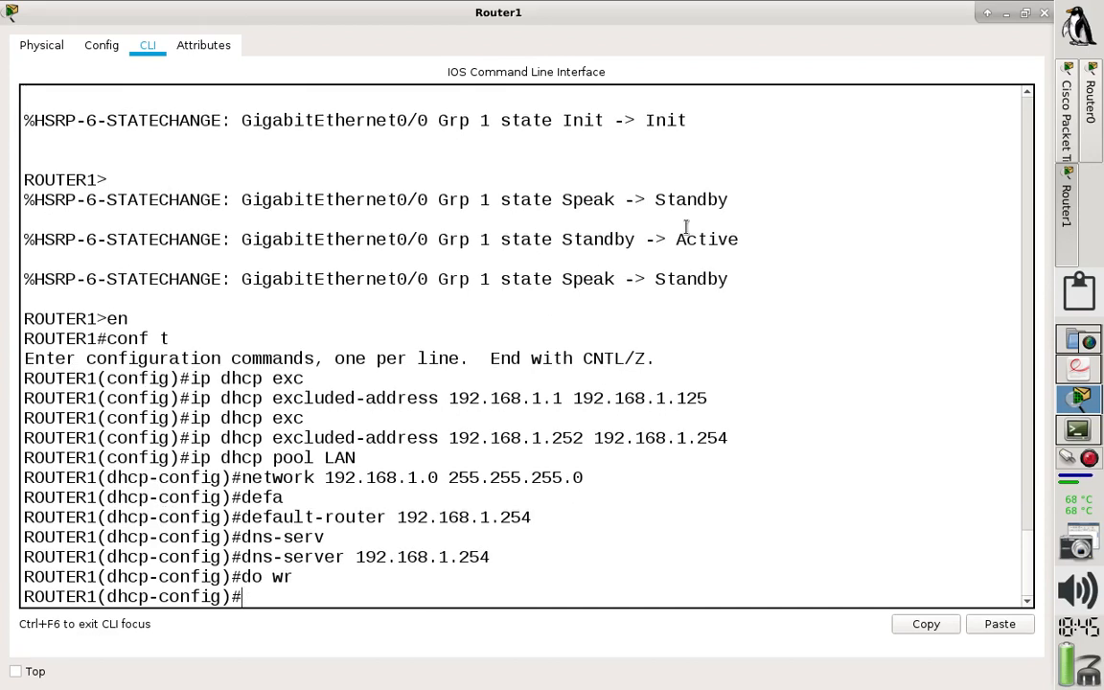
pyautogui.write('end')
pyautogui.press('Return')
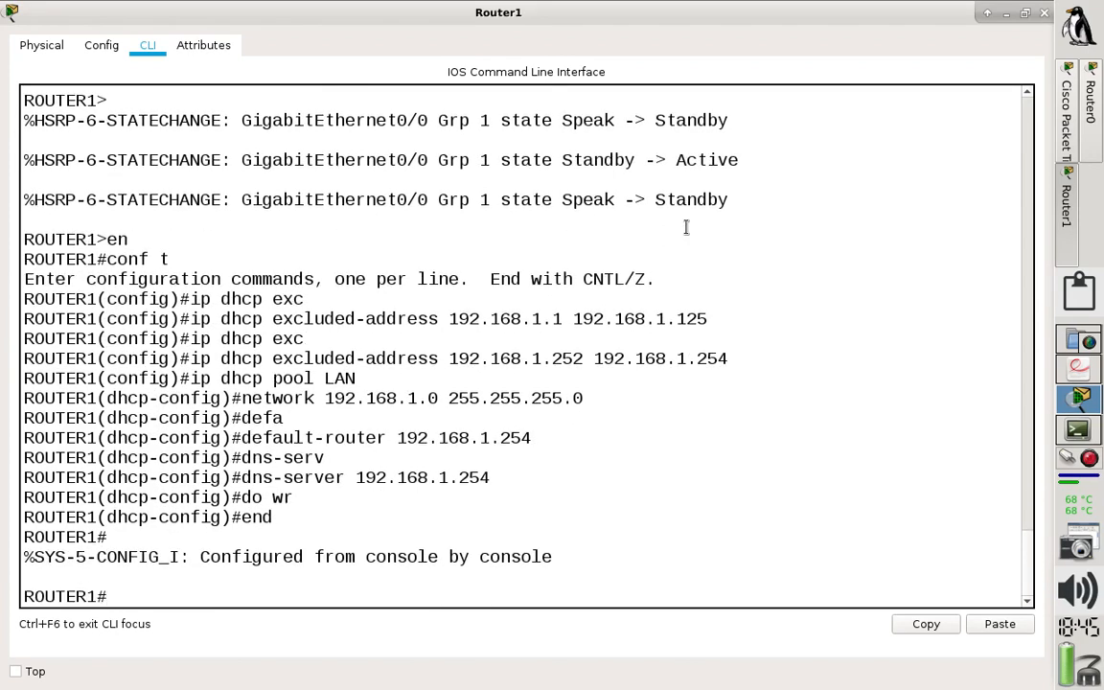
pyautogui.click(1043, 13)
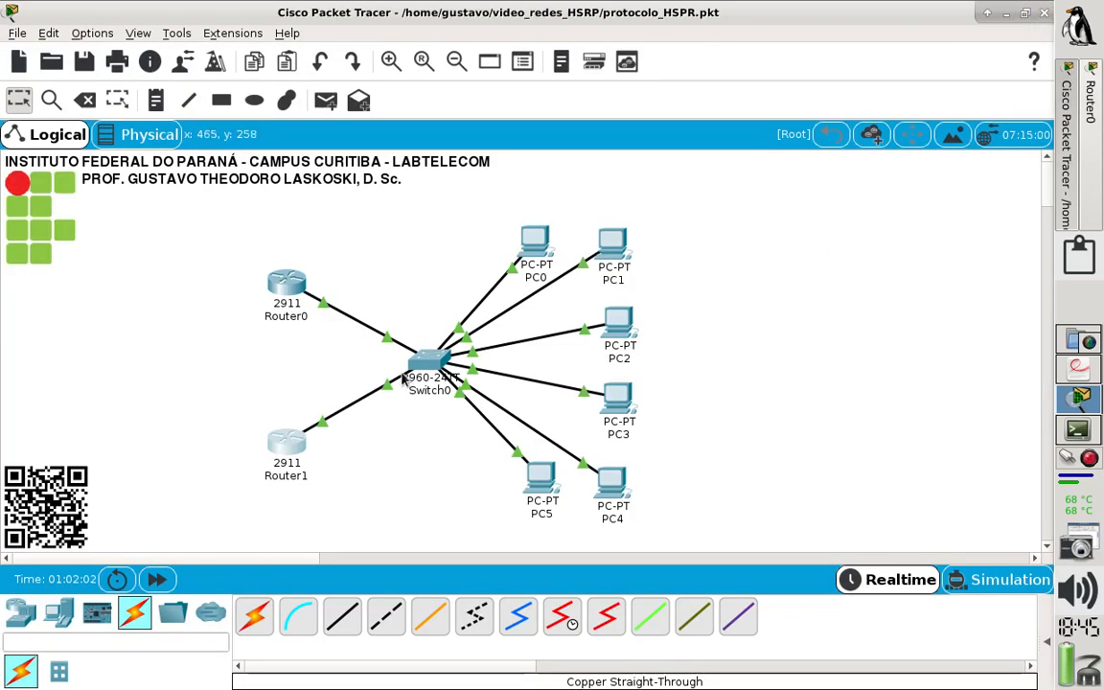
# Set PC1's IP configuration to DHCP and close its window.
pyautogui.click(613, 251)
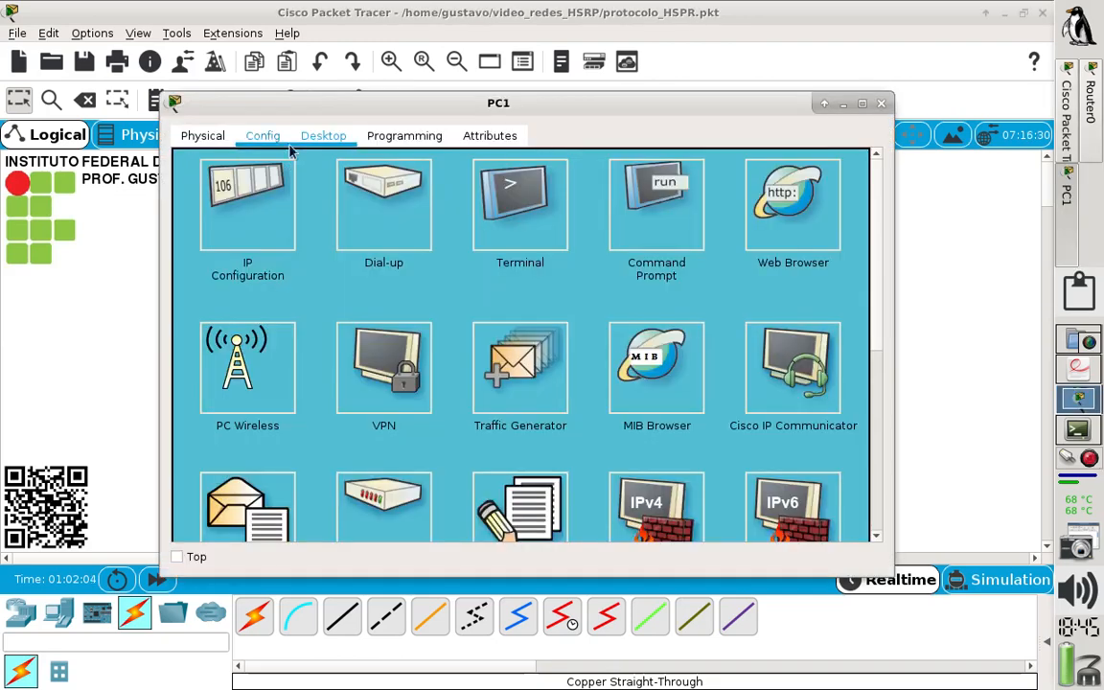
pyautogui.click(236, 174)
pyautogui.click(198, 180)
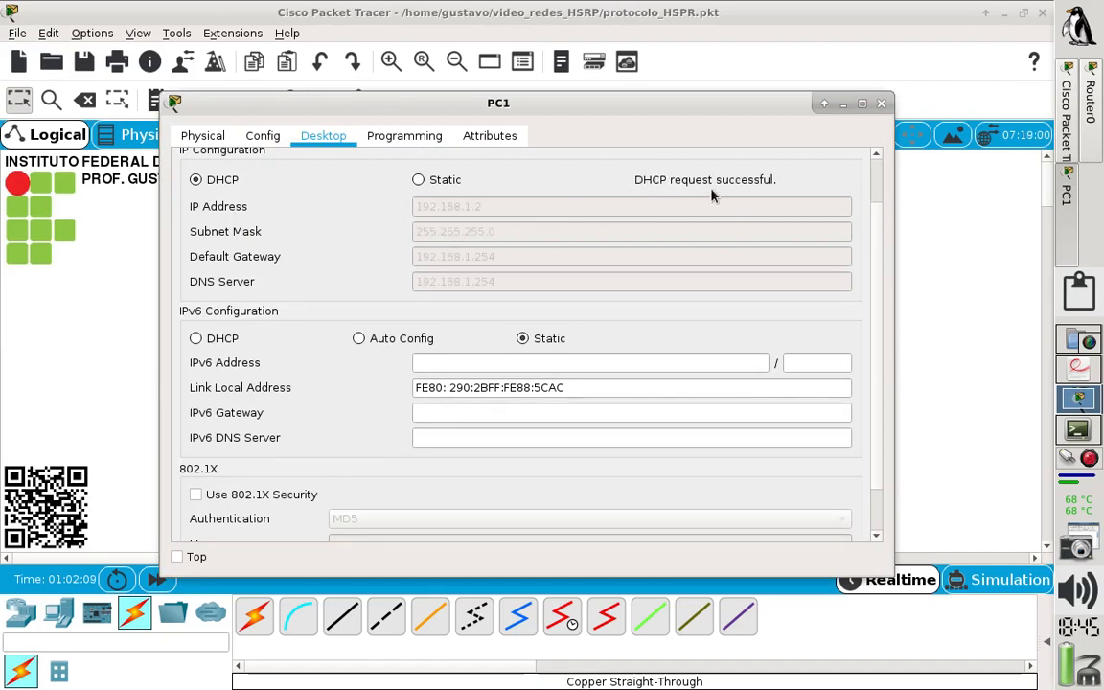
pyautogui.click(879, 106)
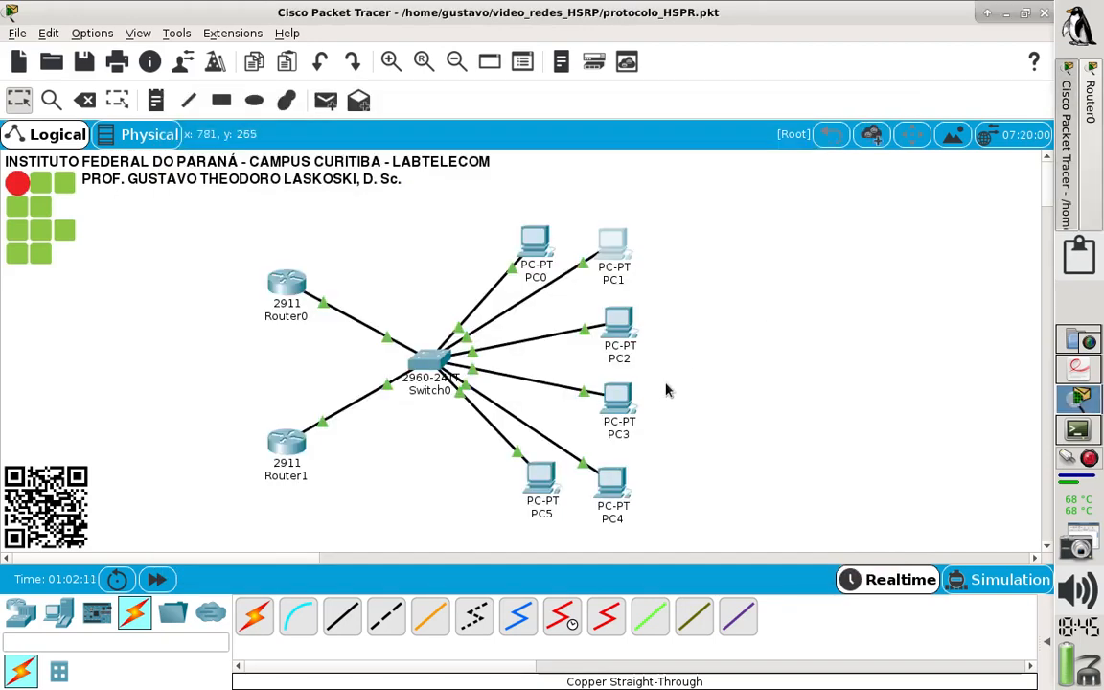
# Set PC5's IP configuration to DHCP, close its window and check its assigned address in the topology.
pyautogui.click(525, 511)
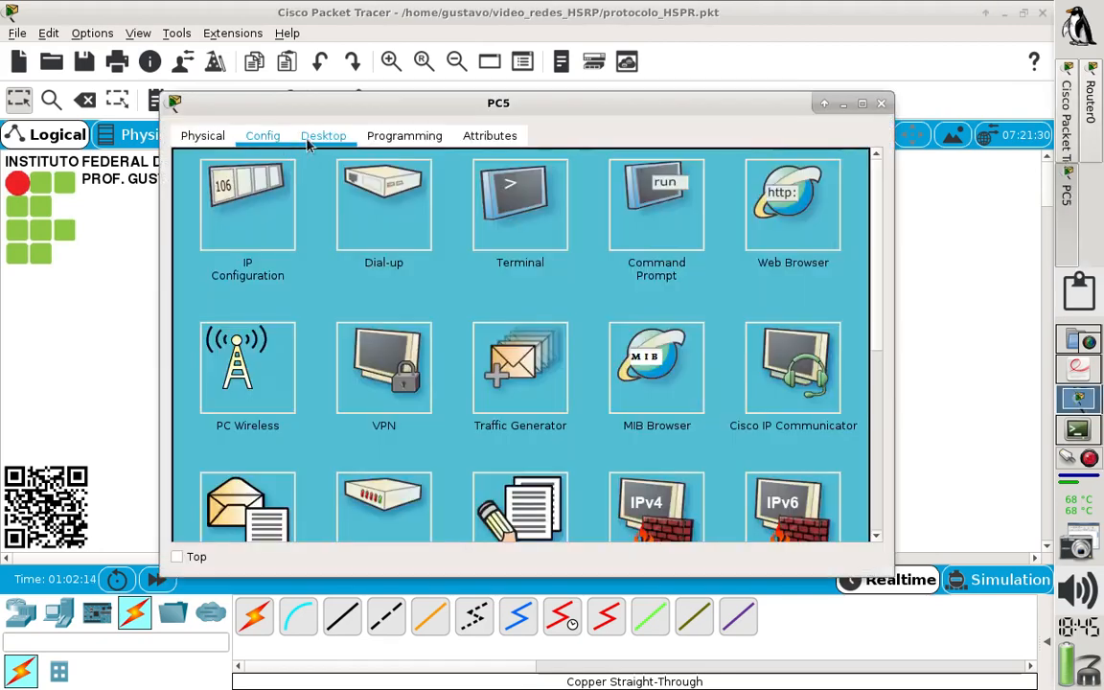
pyautogui.click(249, 197)
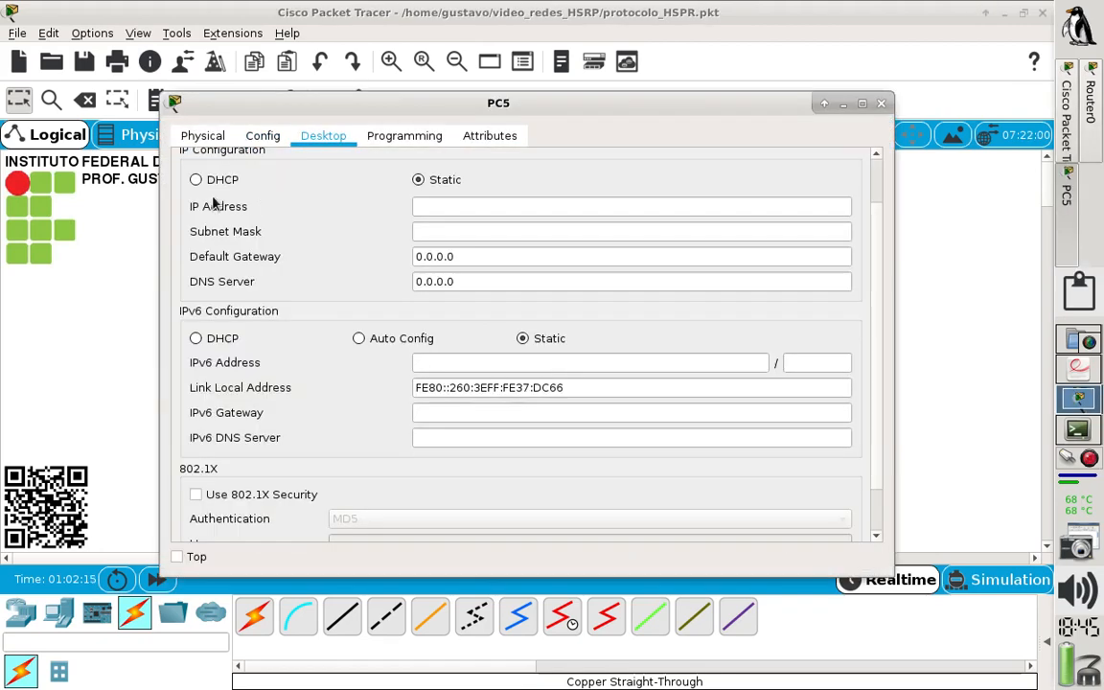
pyautogui.click(196, 179)
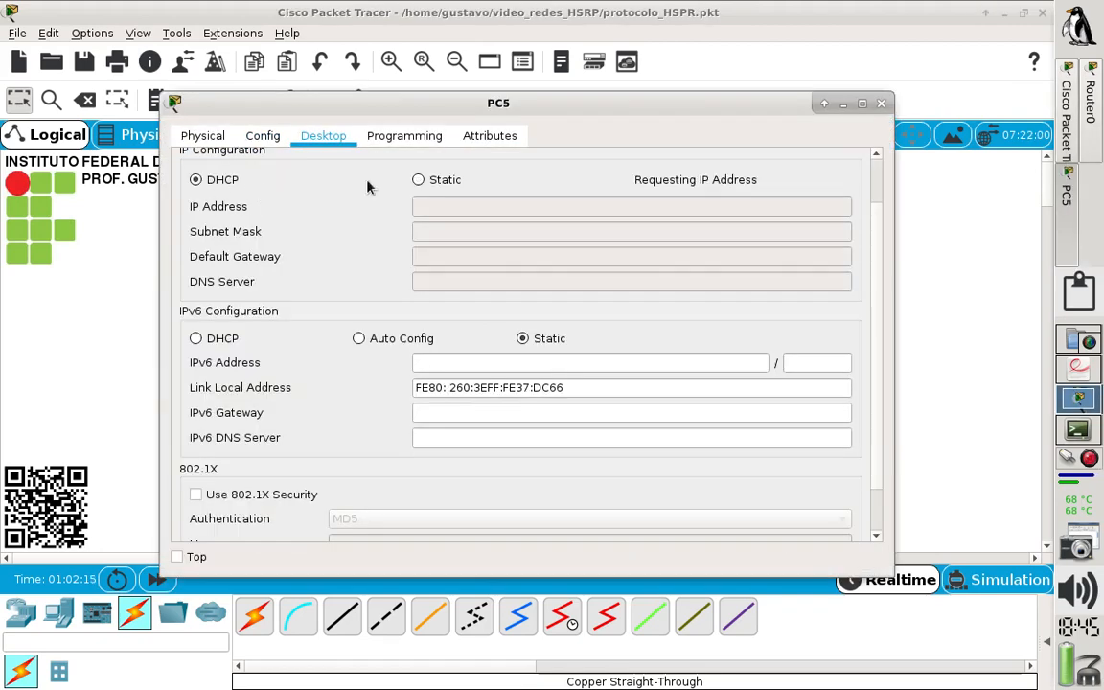
pyautogui.click(880, 103)
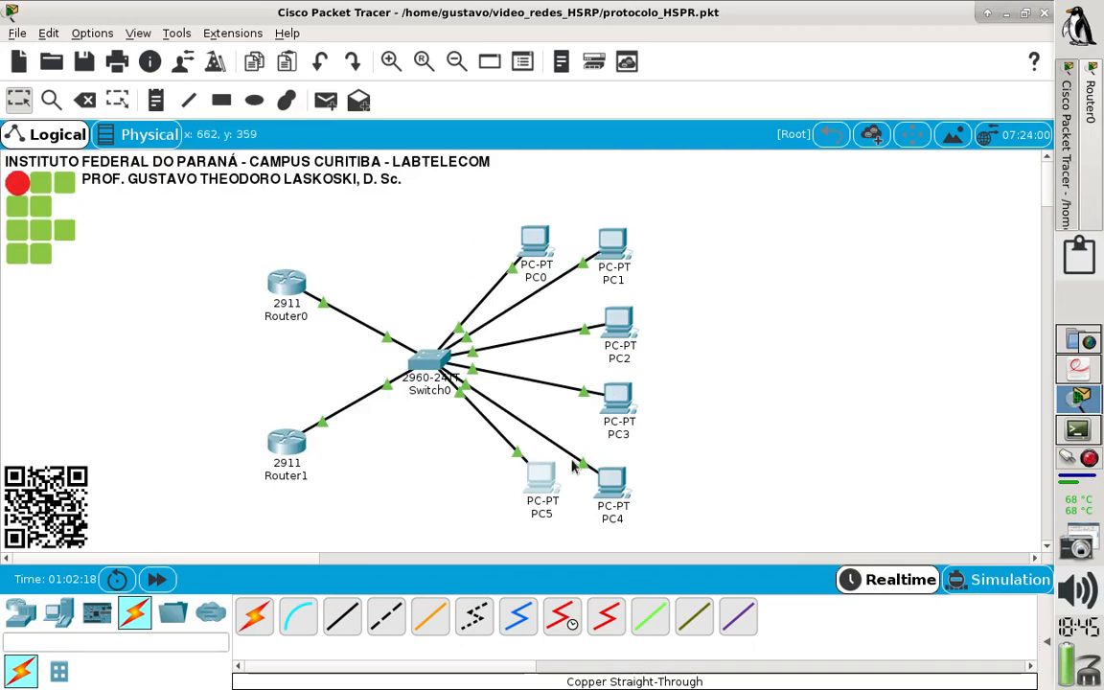
pyautogui.moveTo(544, 479)
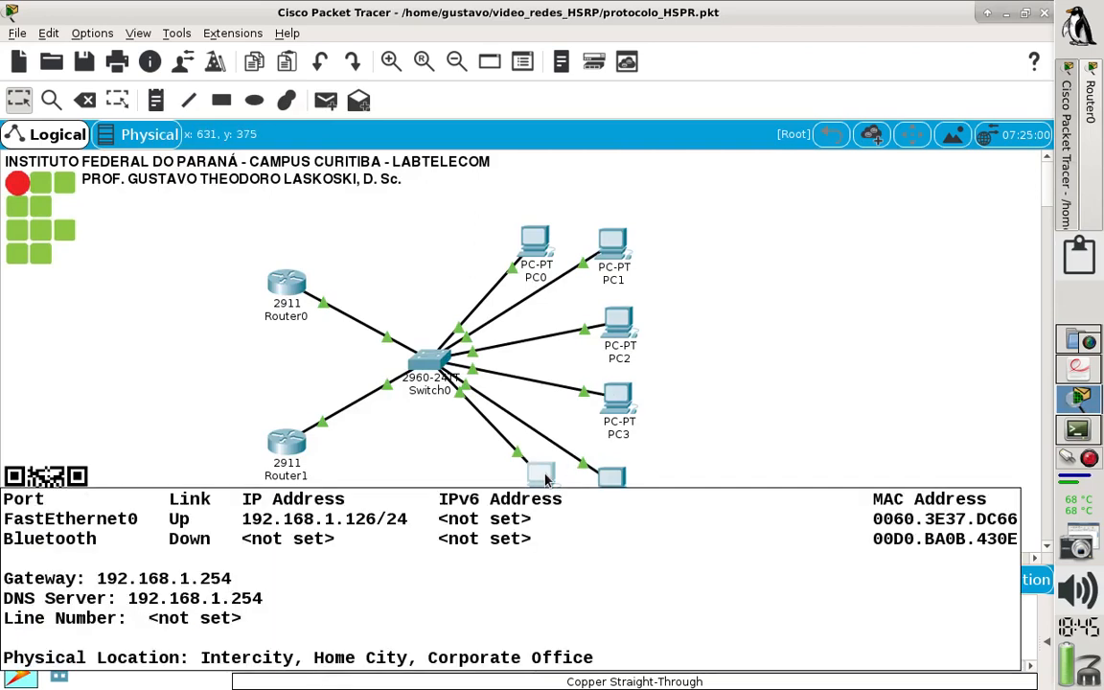
# Set PC3's IP configuration to DHCP and close its window.
pyautogui.click(618, 398)
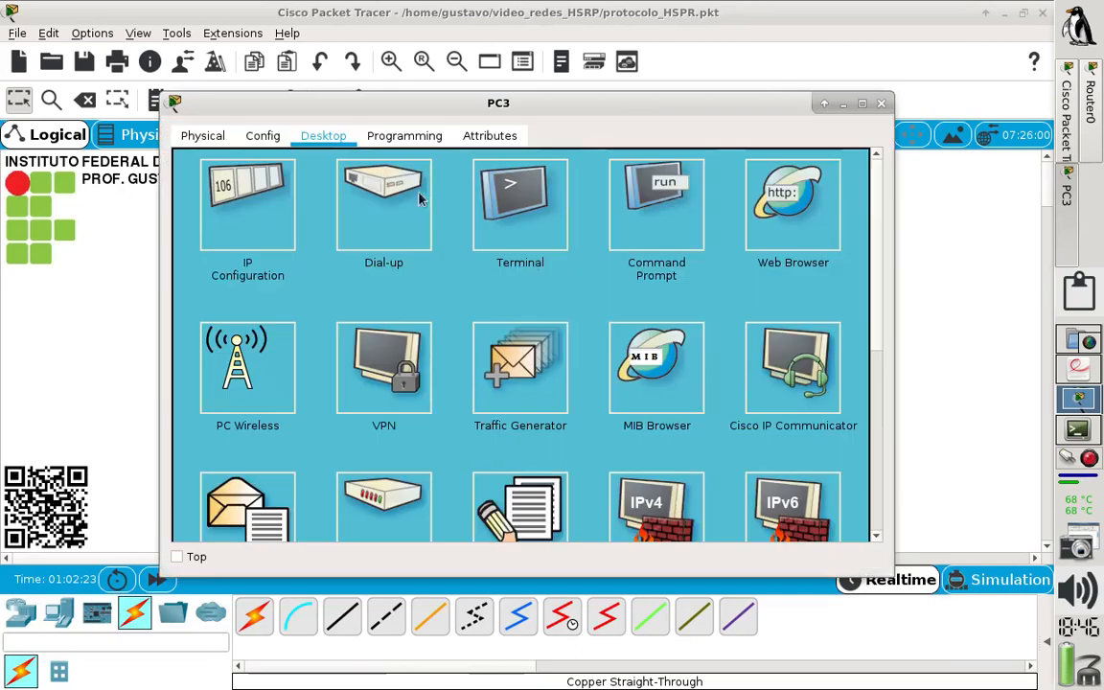
pyautogui.click(237, 173)
pyautogui.click(218, 180)
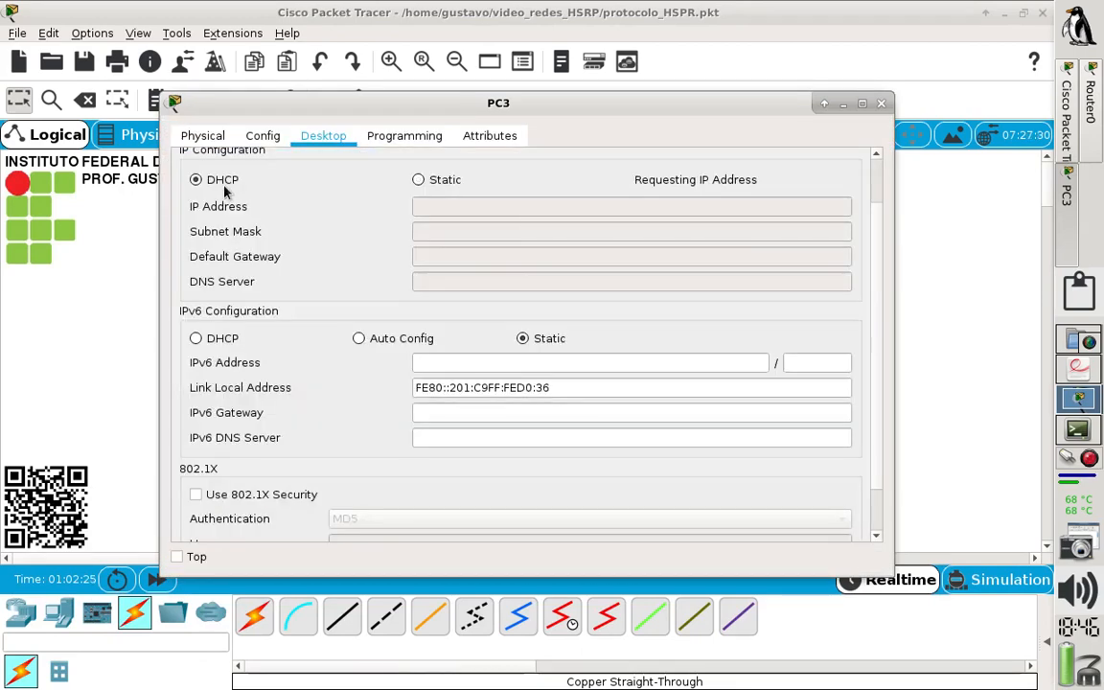
pyautogui.click(879, 103)
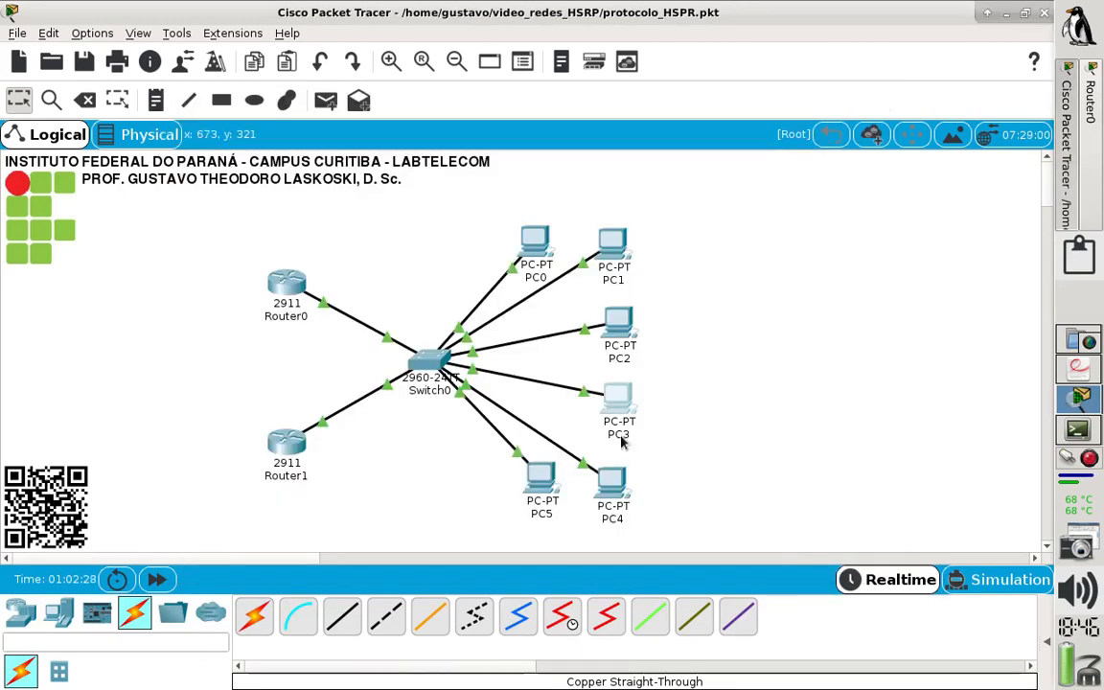
# Set PC2's IP configuration to DHCP and close its window.
pyautogui.click(616, 330)
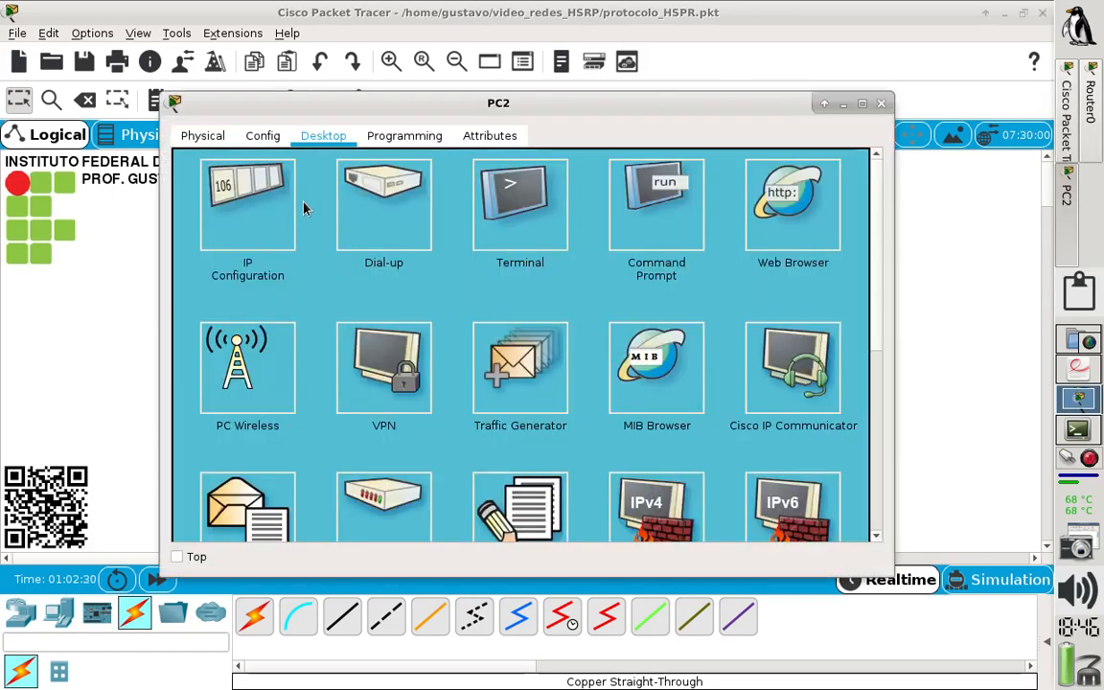
pyautogui.click(247, 196)
pyautogui.click(213, 179)
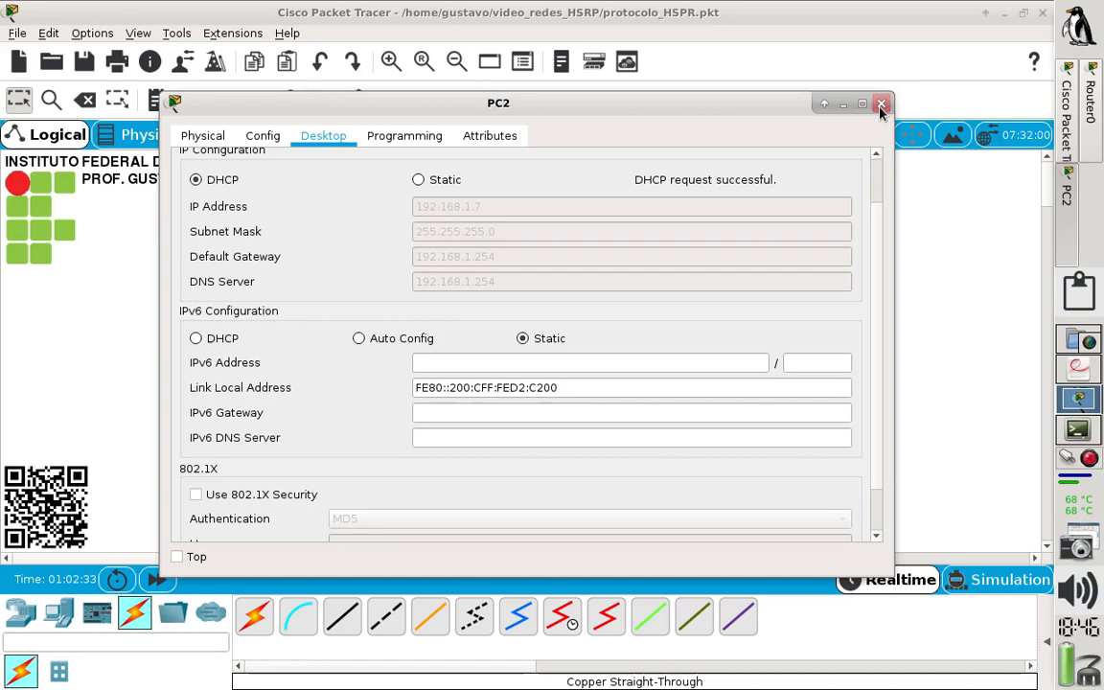
pyautogui.click(880, 106)
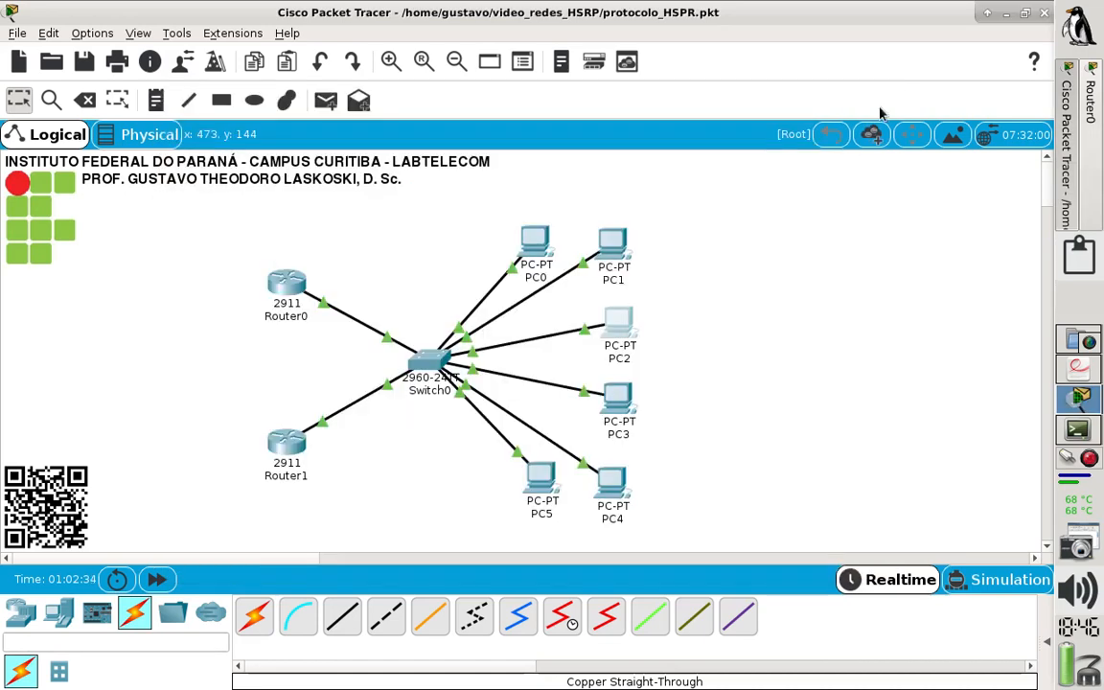
# Set PC4's IP configuration to DHCP and close its window.
pyautogui.click(610, 494)
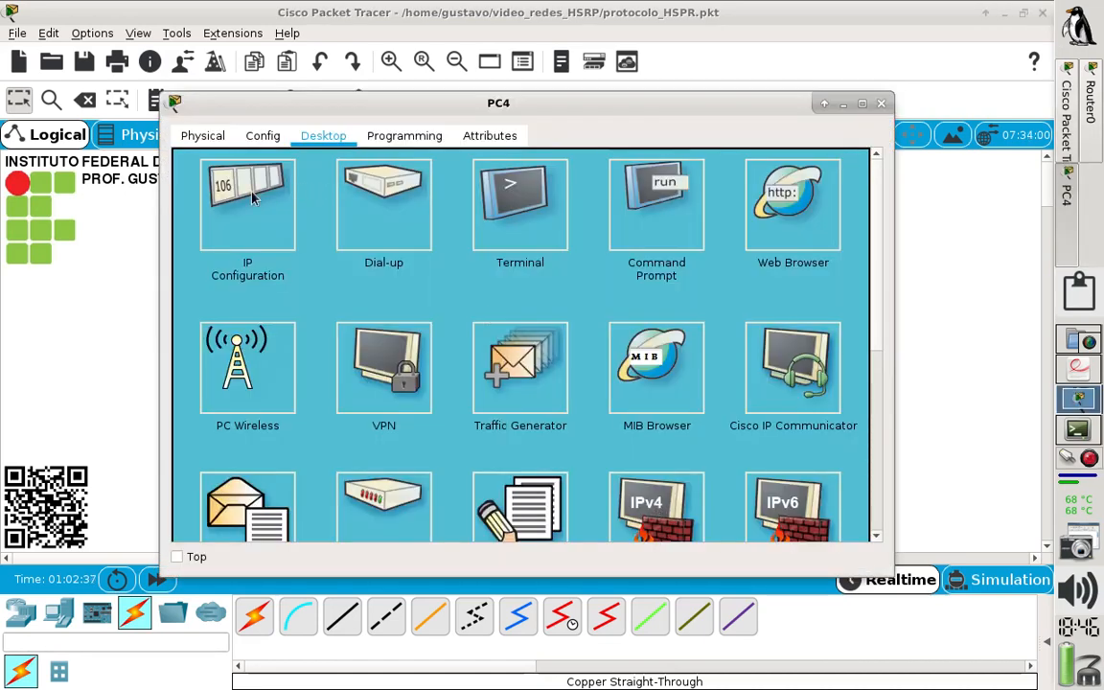
pyautogui.click(252, 197)
pyautogui.click(197, 179)
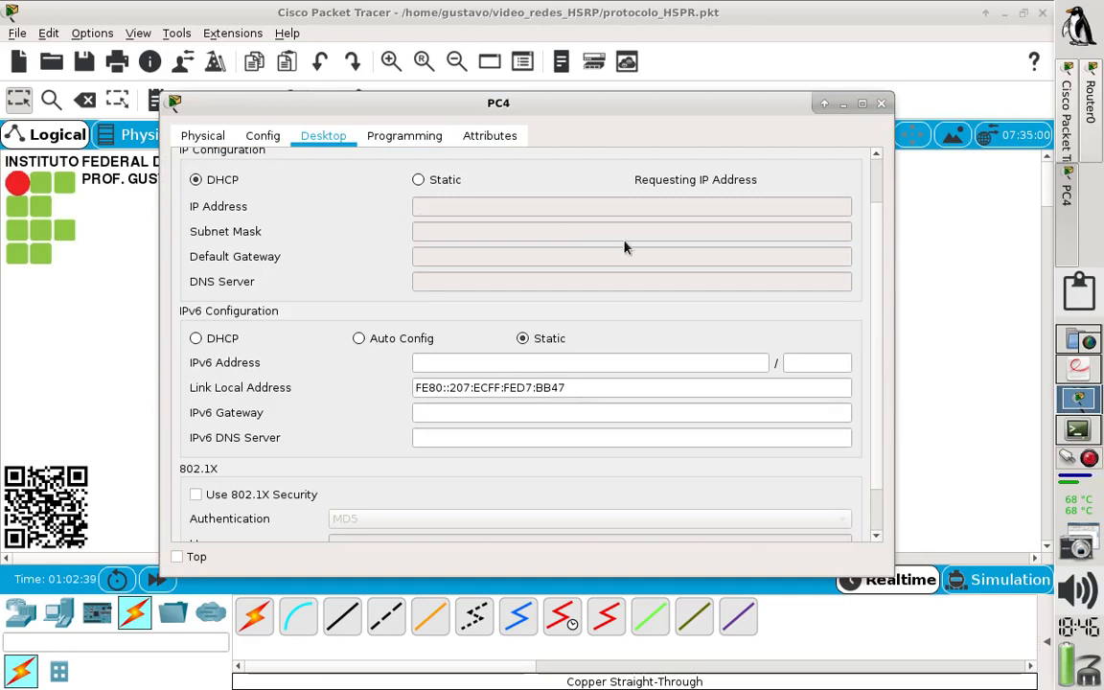
pyautogui.click(880, 104)
# Check the IP addresses assigned to PC0, PC1, PC2, PC3 and PC5 in the topology.
pyautogui.moveTo(538, 244)
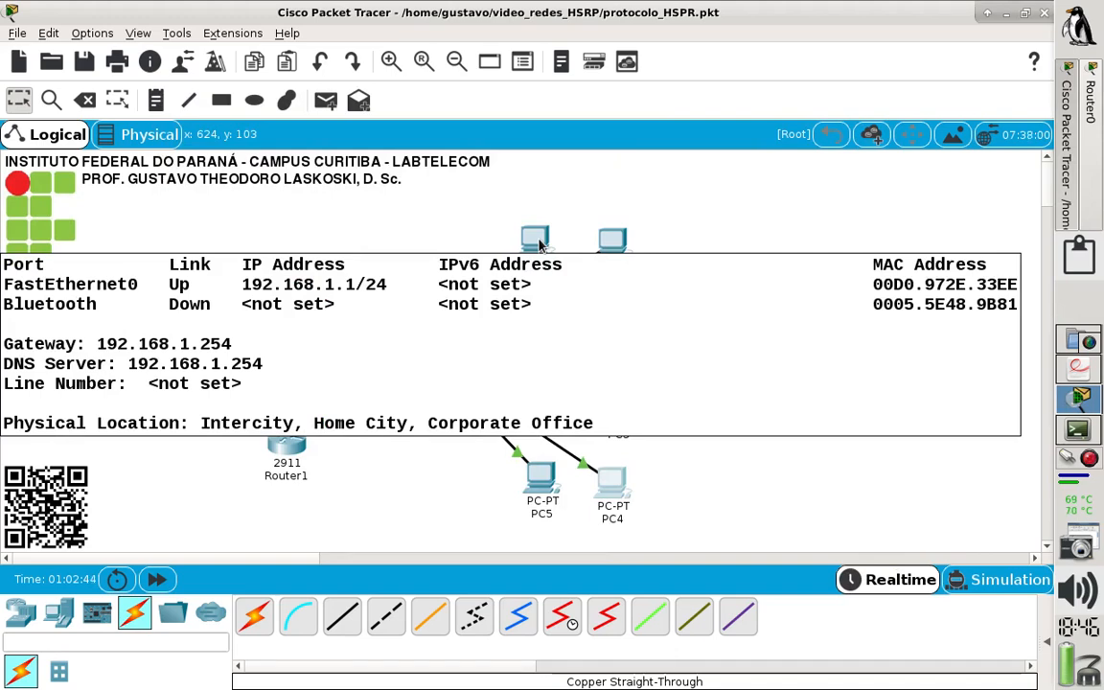
pyautogui.moveTo(595, 245)
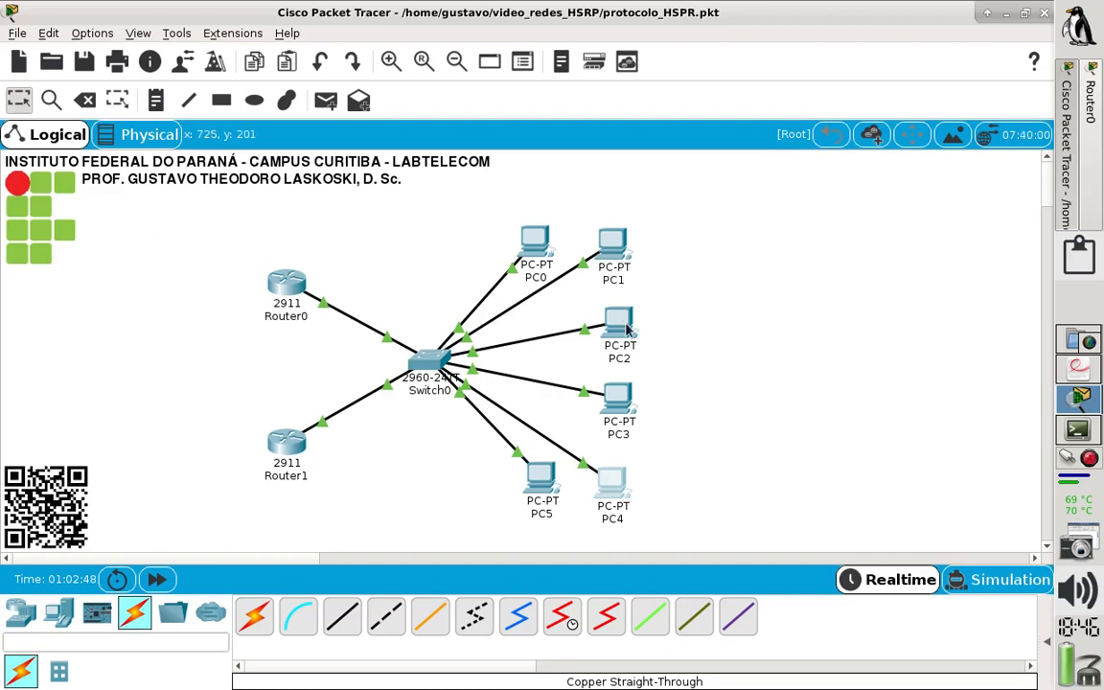
pyautogui.moveTo(628, 329)
pyautogui.moveTo(620, 410)
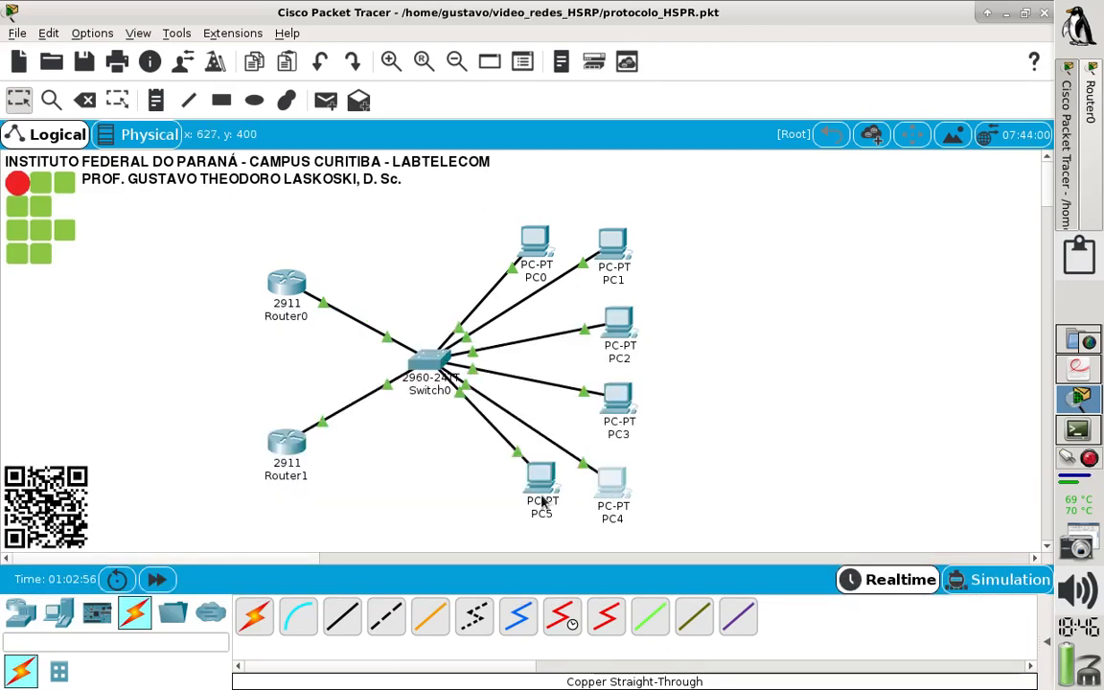
pyautogui.moveTo(542, 503)
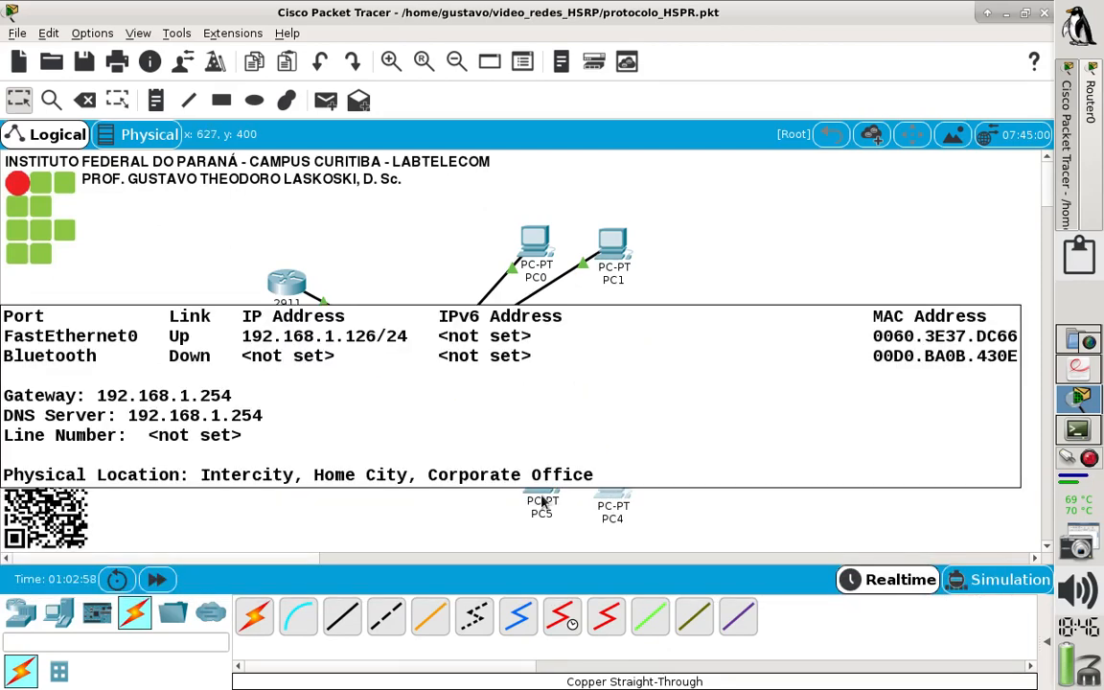
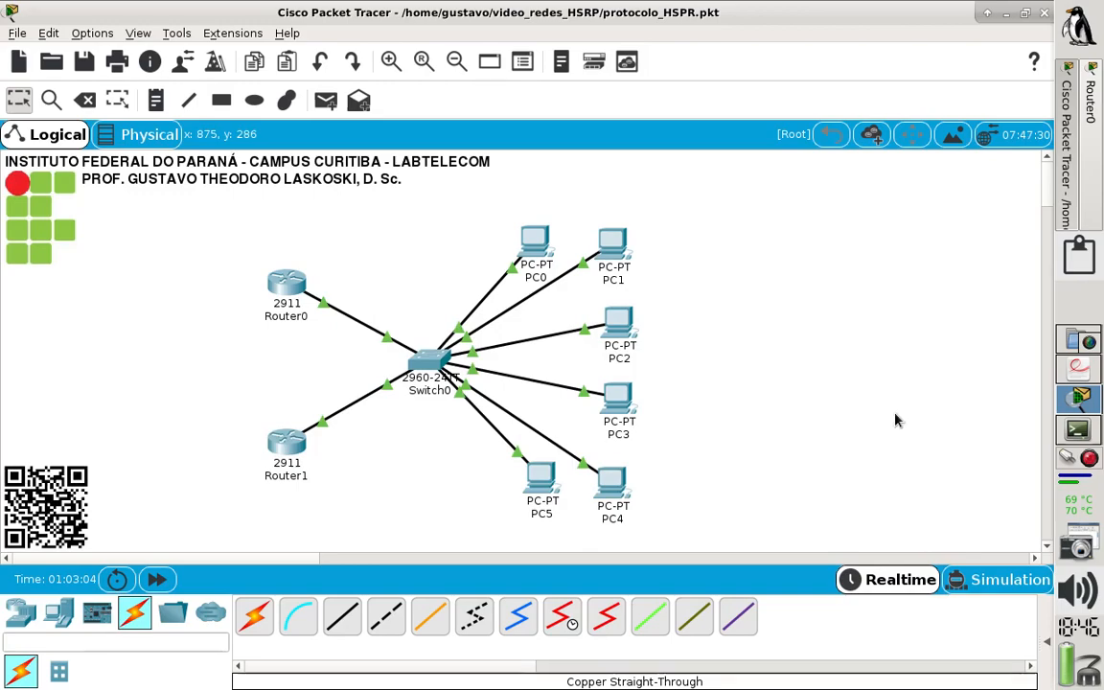
# Switch to the PDF laboratorio_HSRP.pdf and highlight the command sh ip dhcp binding in exercise 3.
pyautogui.click(1078, 368)
pyautogui.scroll(-5, 456, 457)
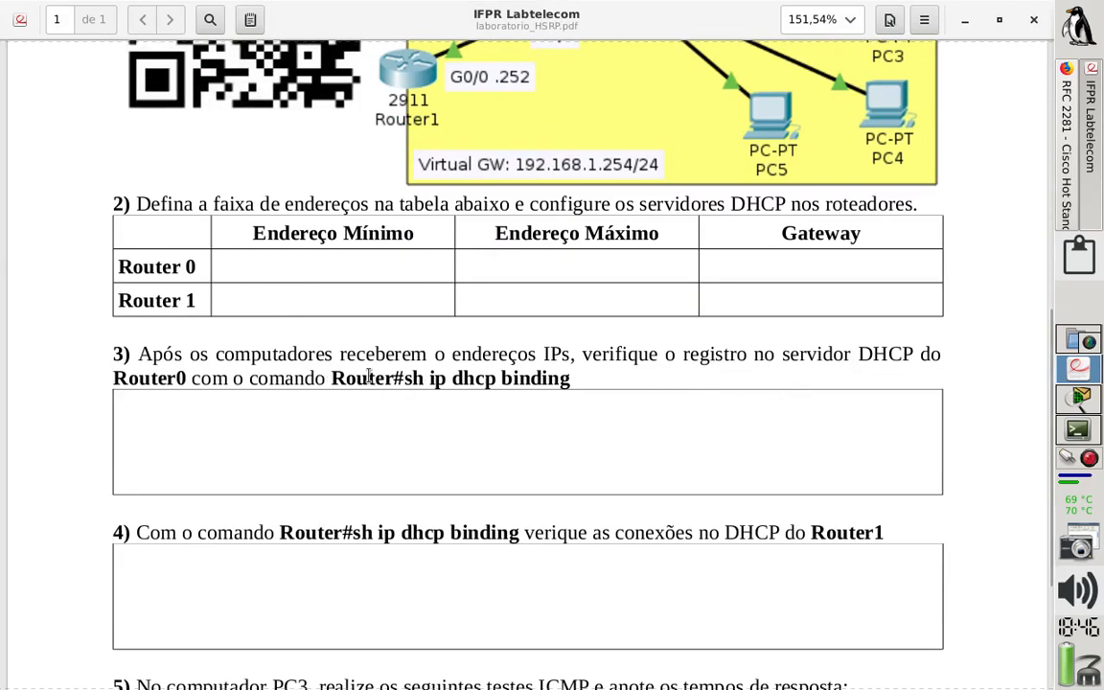
pyautogui.moveTo(403, 379); pyautogui.dragTo(566, 374)
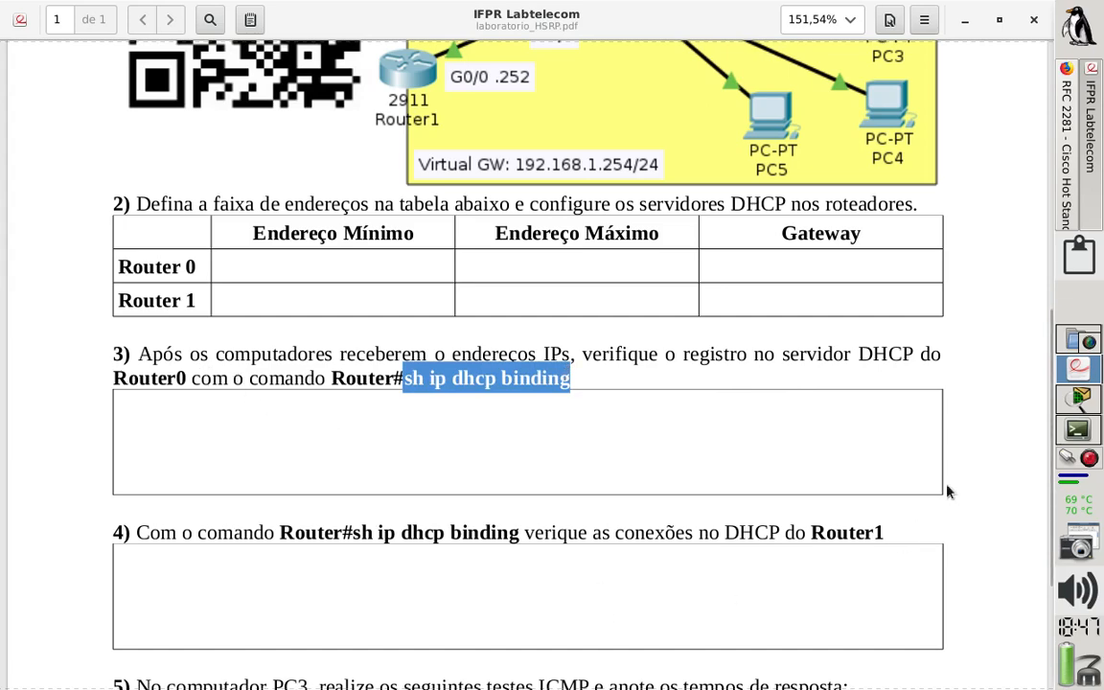
# Switch to Packet Tracer, open Router0's CLI maximized, leave configuration mode and run sh ip dhcp binding.
pyautogui.click(1078, 395)
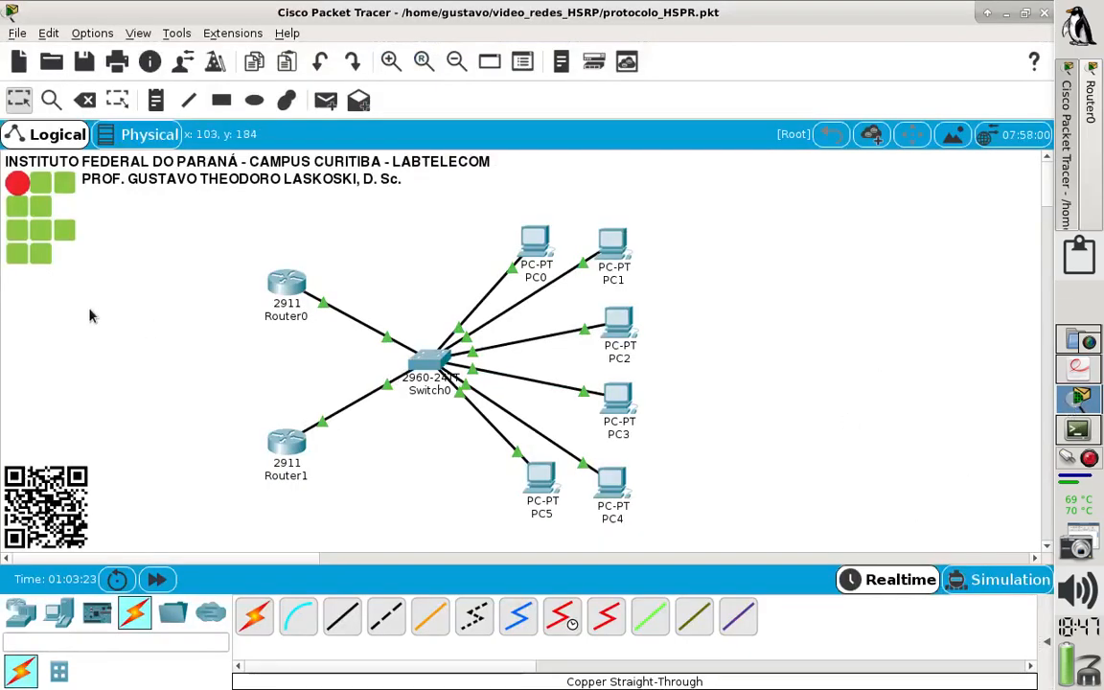
pyautogui.click(286, 282)
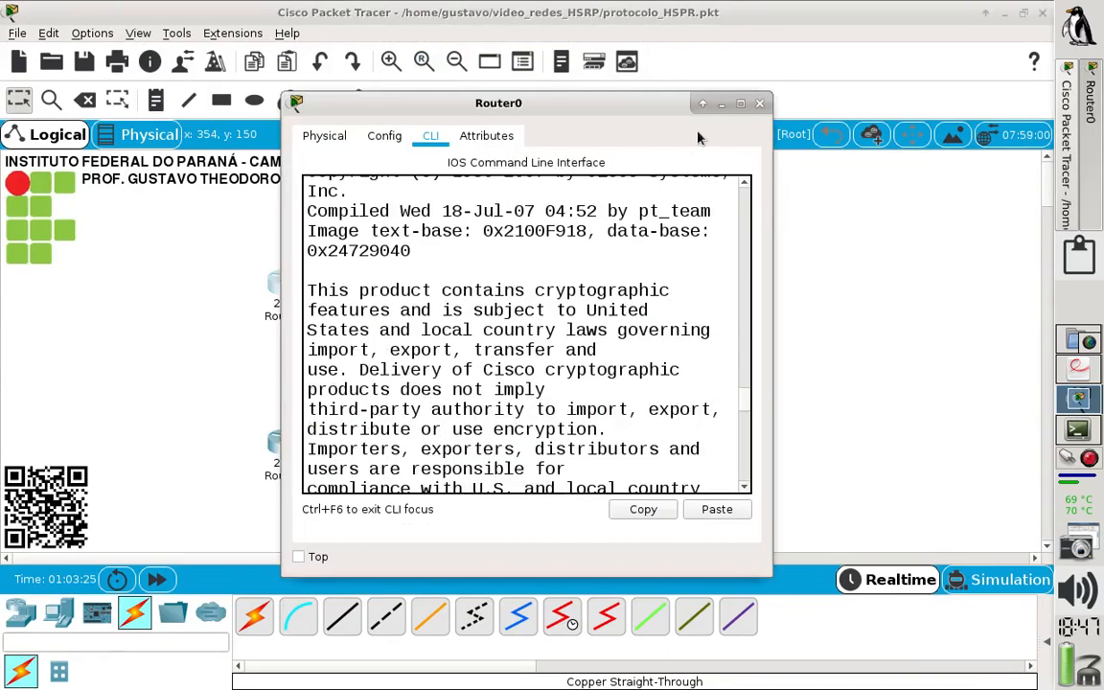
pyautogui.click(739, 103)
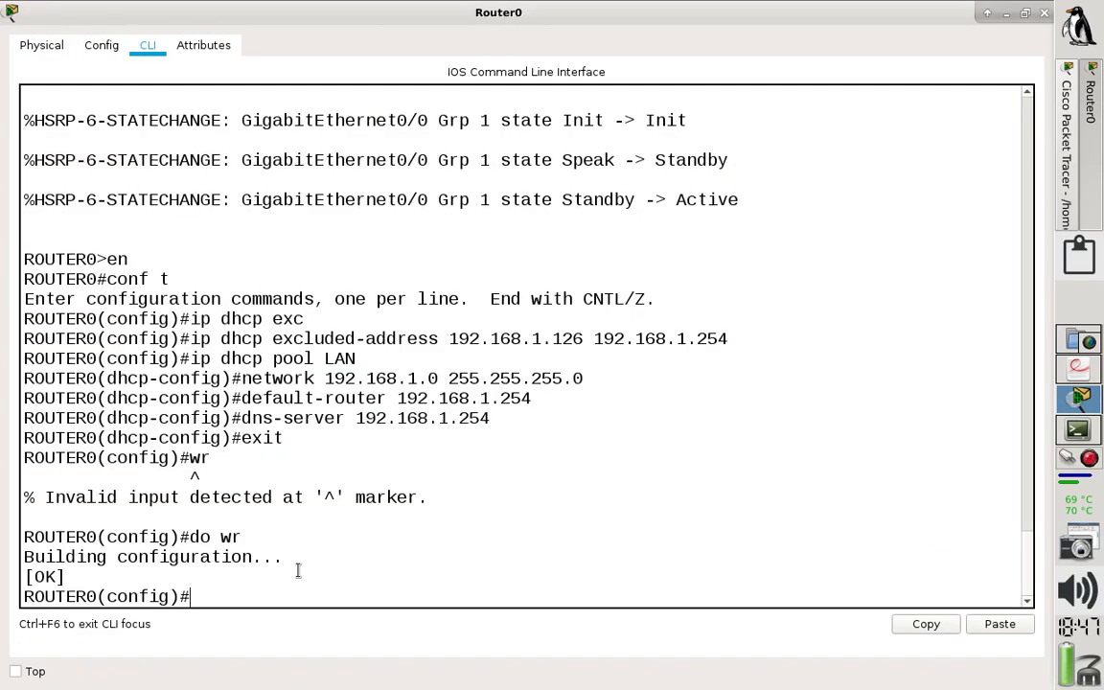
pyautogui.write('exit')
pyautogui.press('Return')
pyautogui.write('sh')
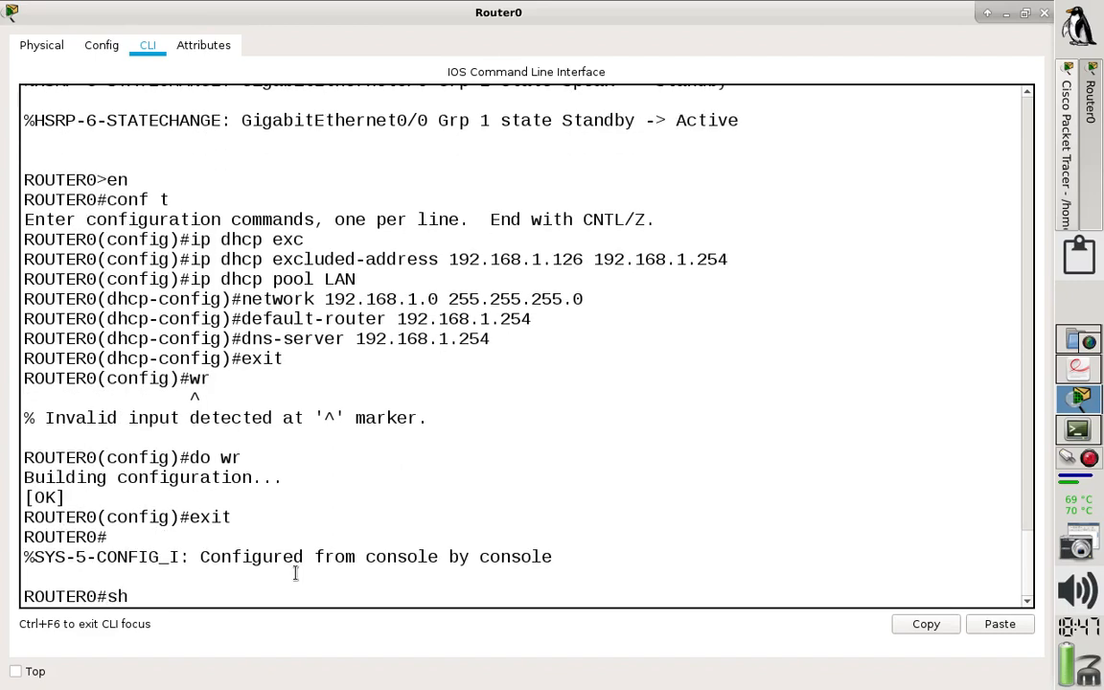
pyautogui.write(' ip dhcp bin')
pyautogui.press('Tab')
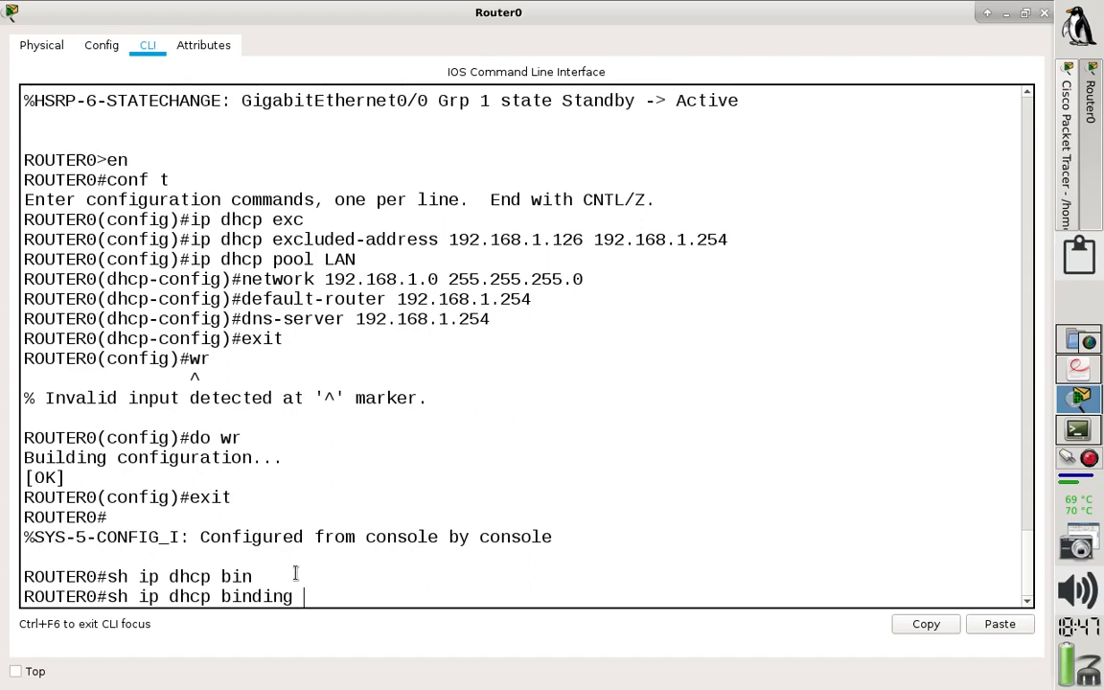
pyautogui.press('Return')
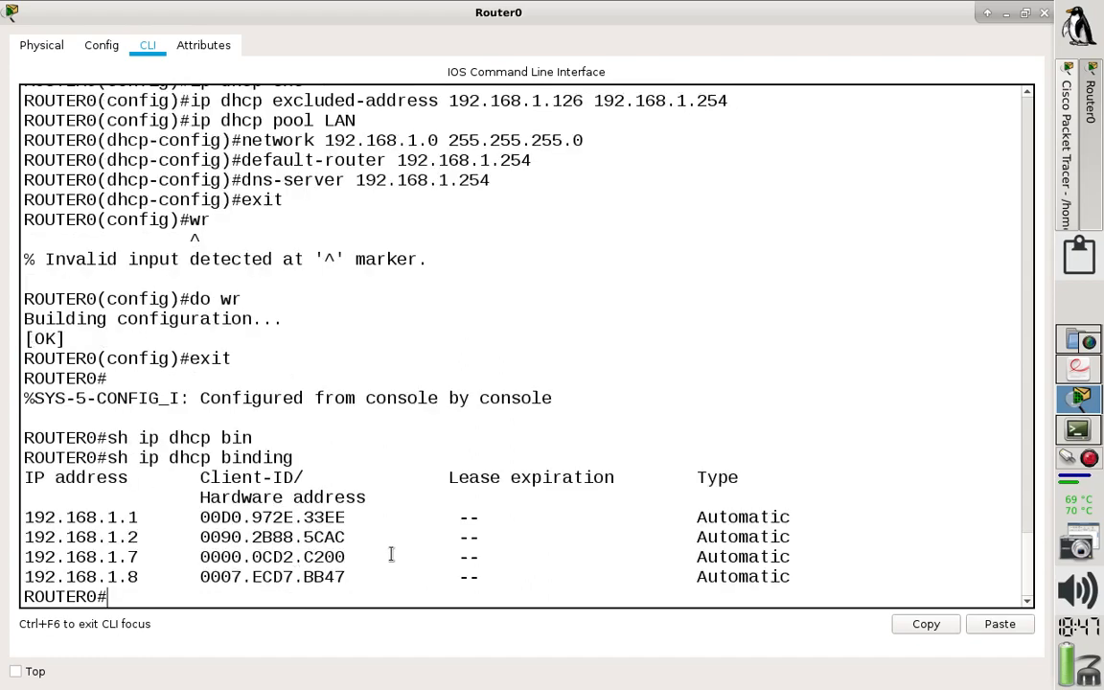
# Copy Router0's DHCP binding rows into notes_HSRP.txt in the terminal under a "3)" heading, and add a "4)" heading below them.
pyautogui.moveTo(794, 576); pyautogui.dragTo(23, 517)
pyautogui.hotkey('ctrl', 'c')
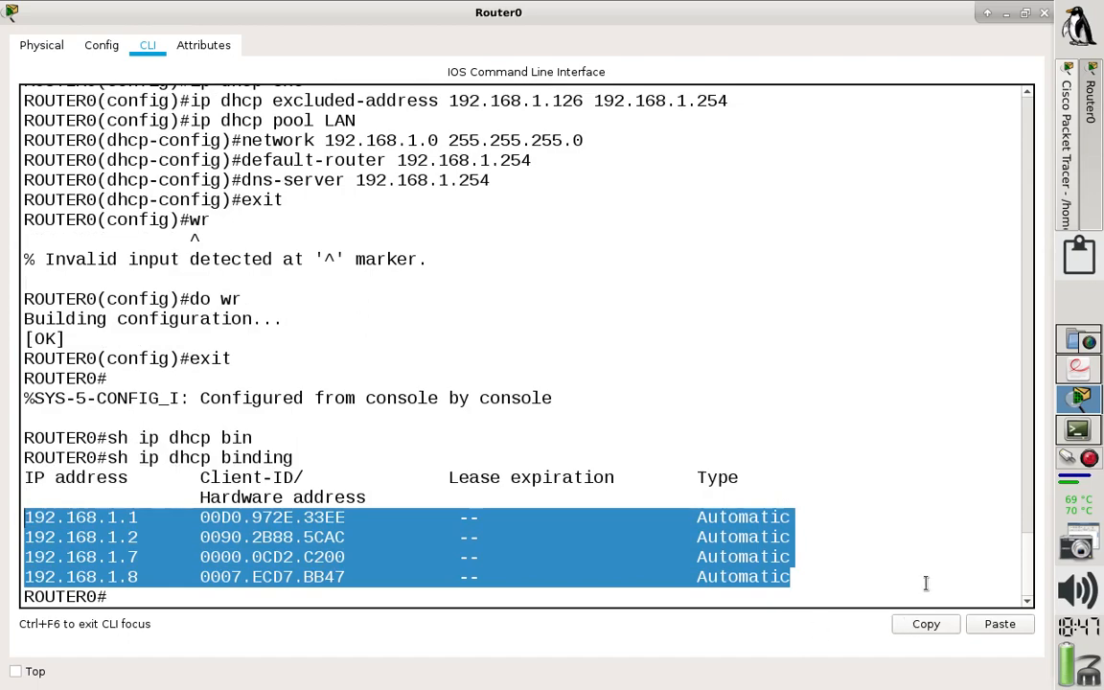
pyautogui.click(1079, 430)
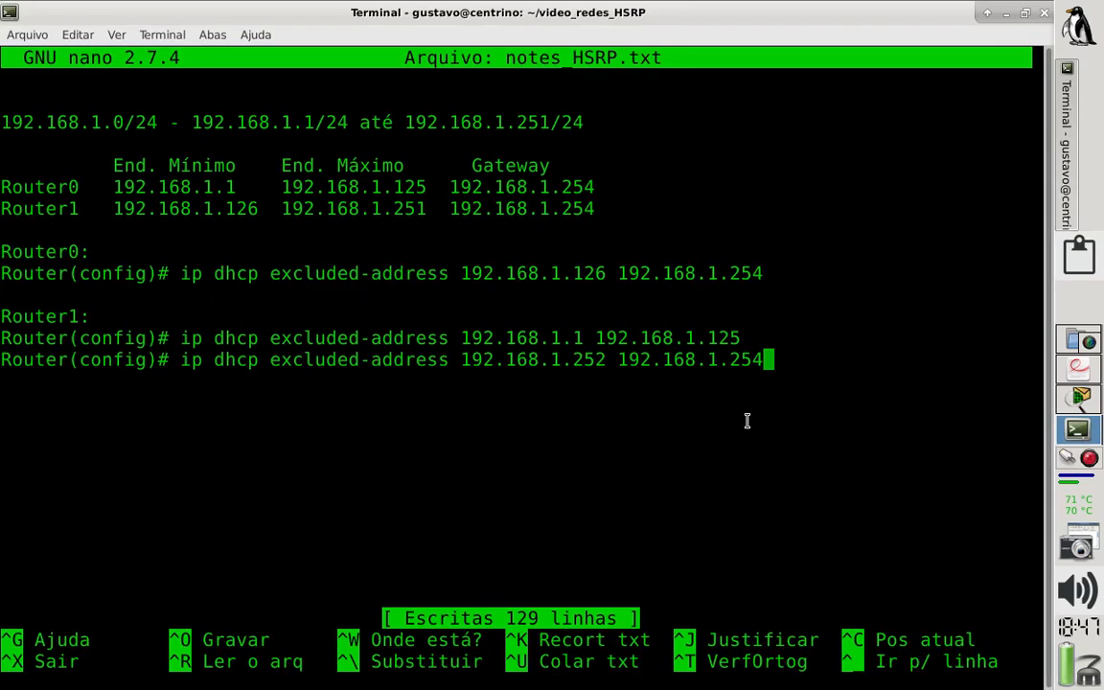
pyautogui.press('Return')
pyautogui.press('Return')
pyautogui.write('3)')
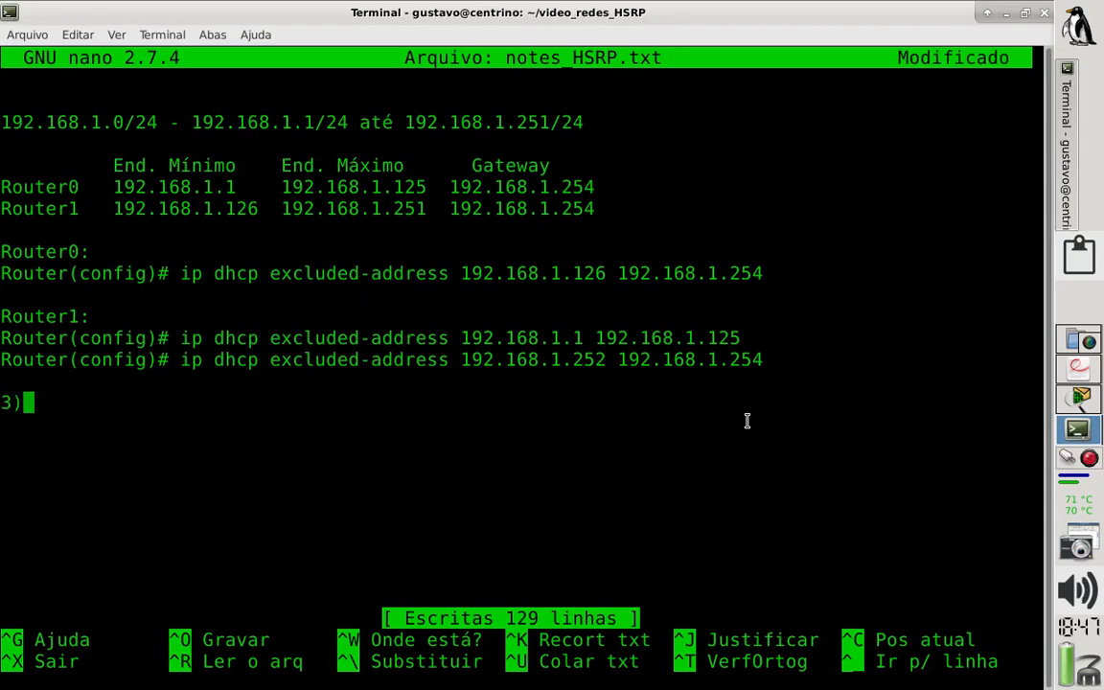
pyautogui.press('Return')
pyautogui.hotkey('ctrl', 'shift', 'v')
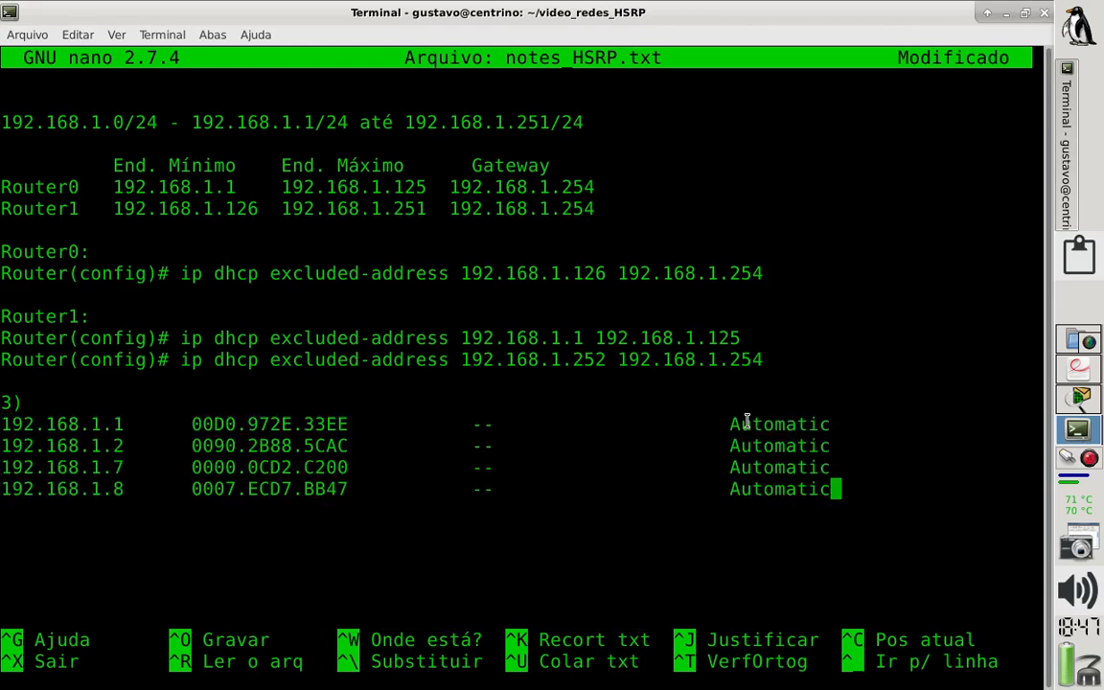
pyautogui.press('Return')
pyautogui.press('Return')
pyautogui.write('4)')
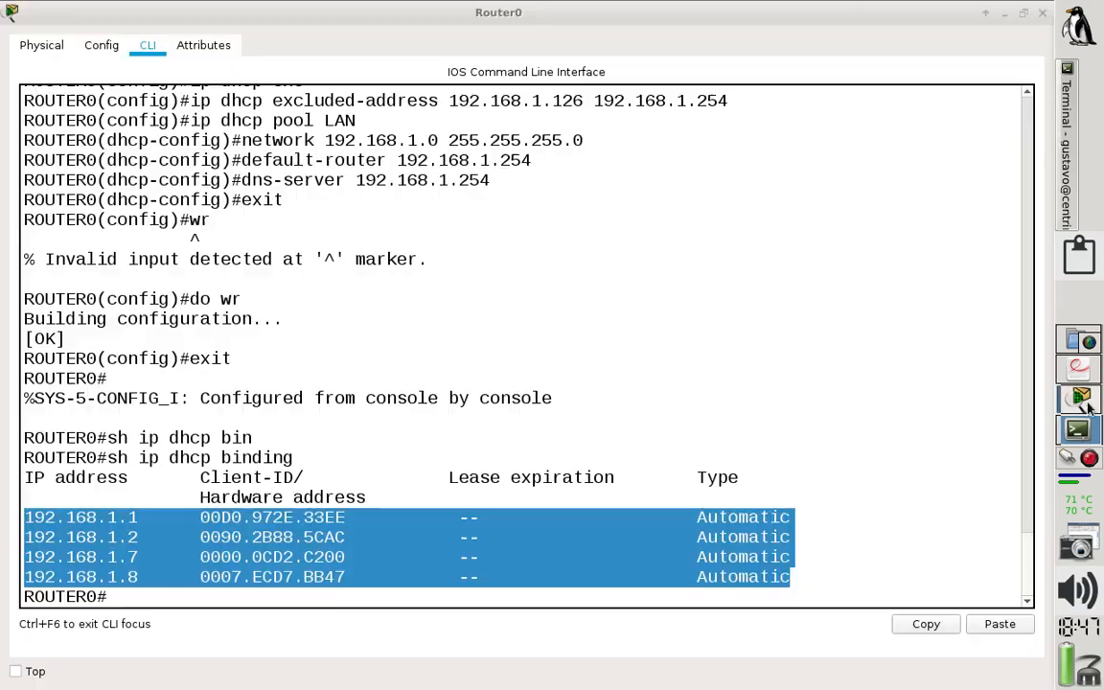
# Return to the Packet Tracer topology, open Router1's CLI maximized and run sh ip dhcp binding.
pyautogui.click(1080, 401)
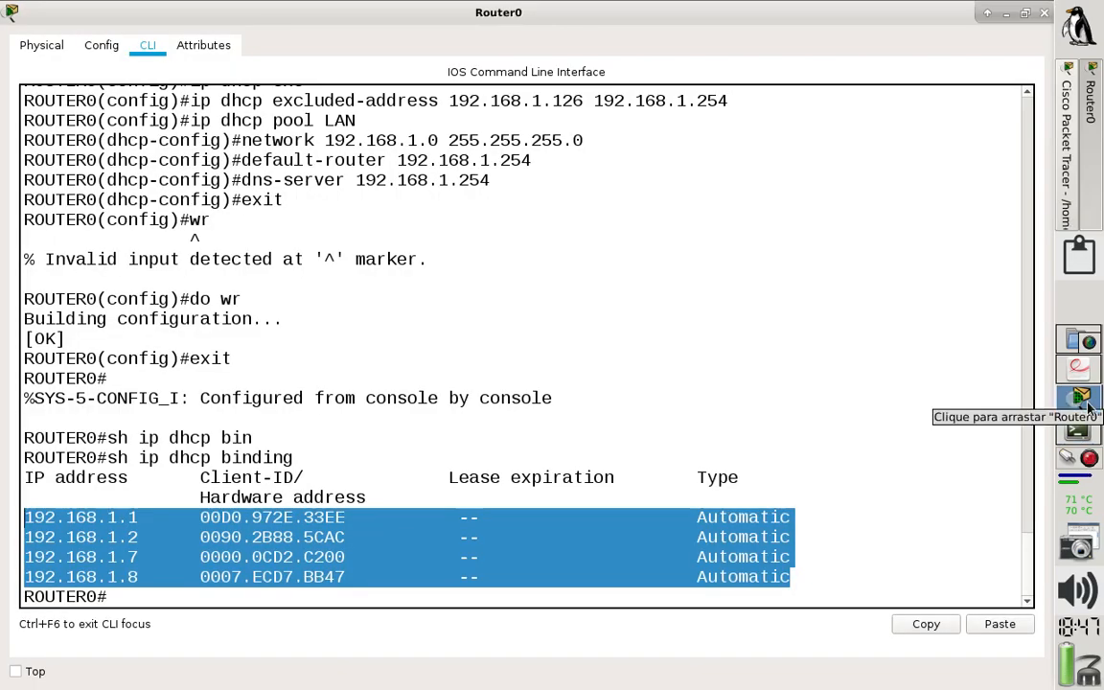
pyautogui.click(1070, 148)
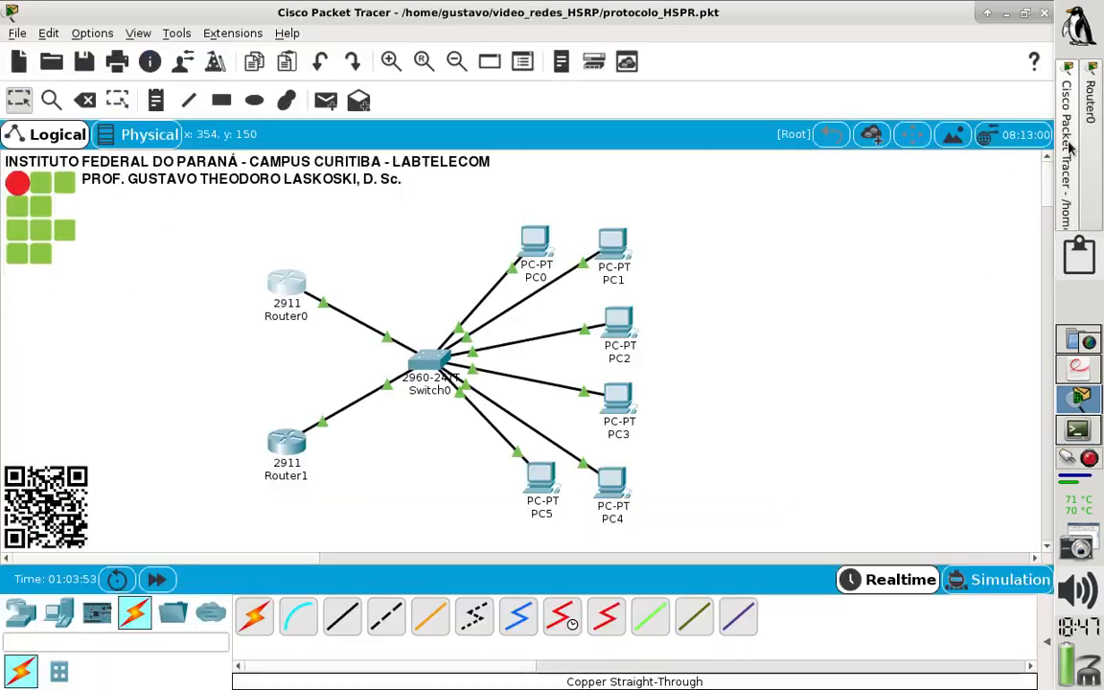
pyautogui.click(285, 443)
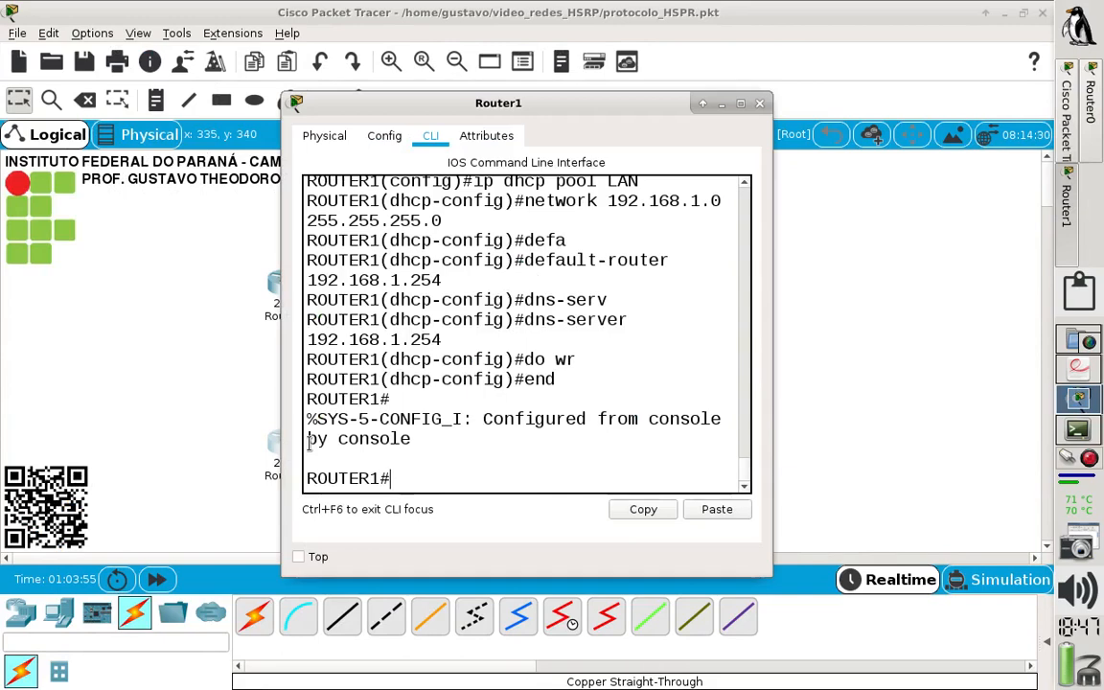
pyautogui.click(739, 106)
pyautogui.write('s')
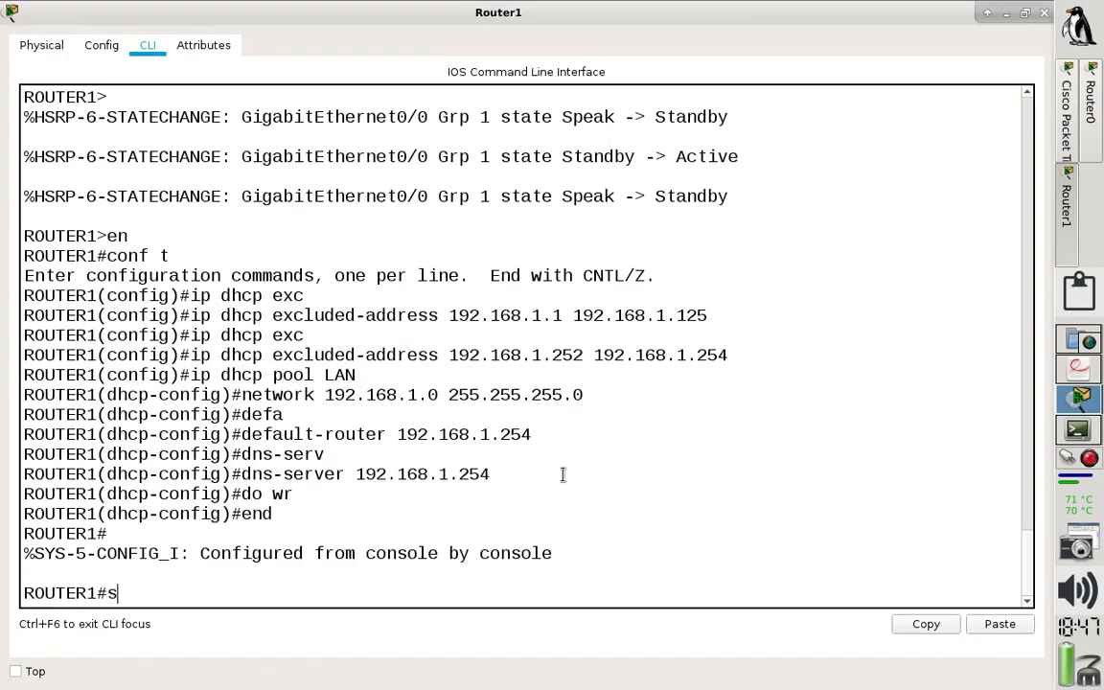
pyautogui.write('h ip dh')
pyautogui.press('Tab')
pyautogui.write('bi')
pyautogui.press('Tab')
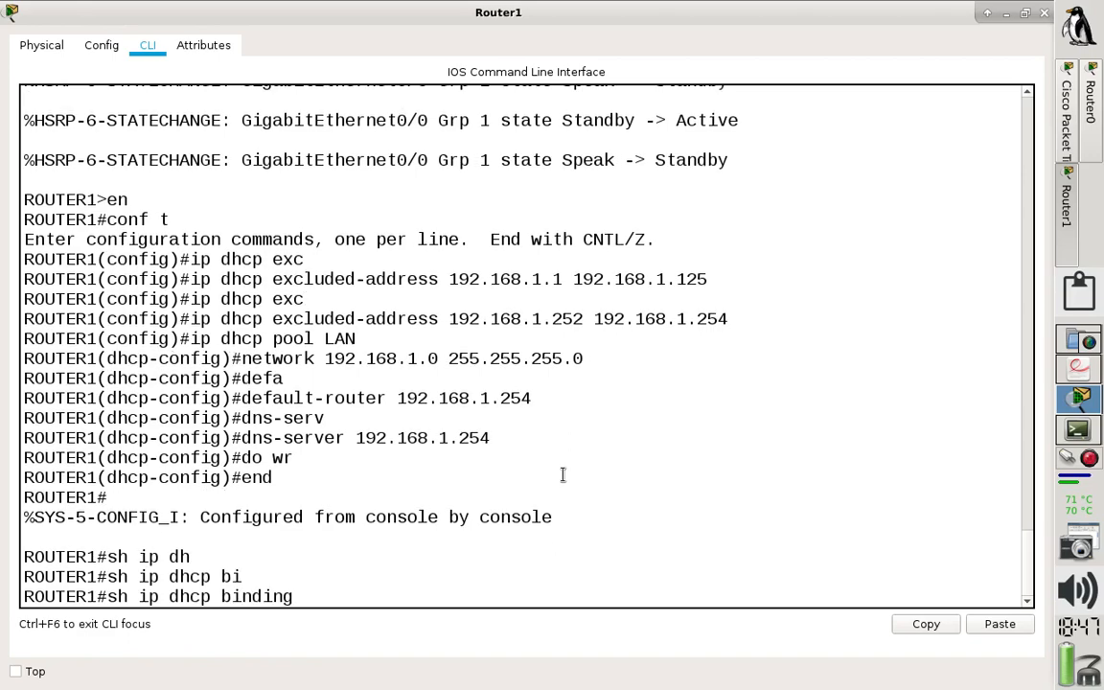
pyautogui.press('Return')
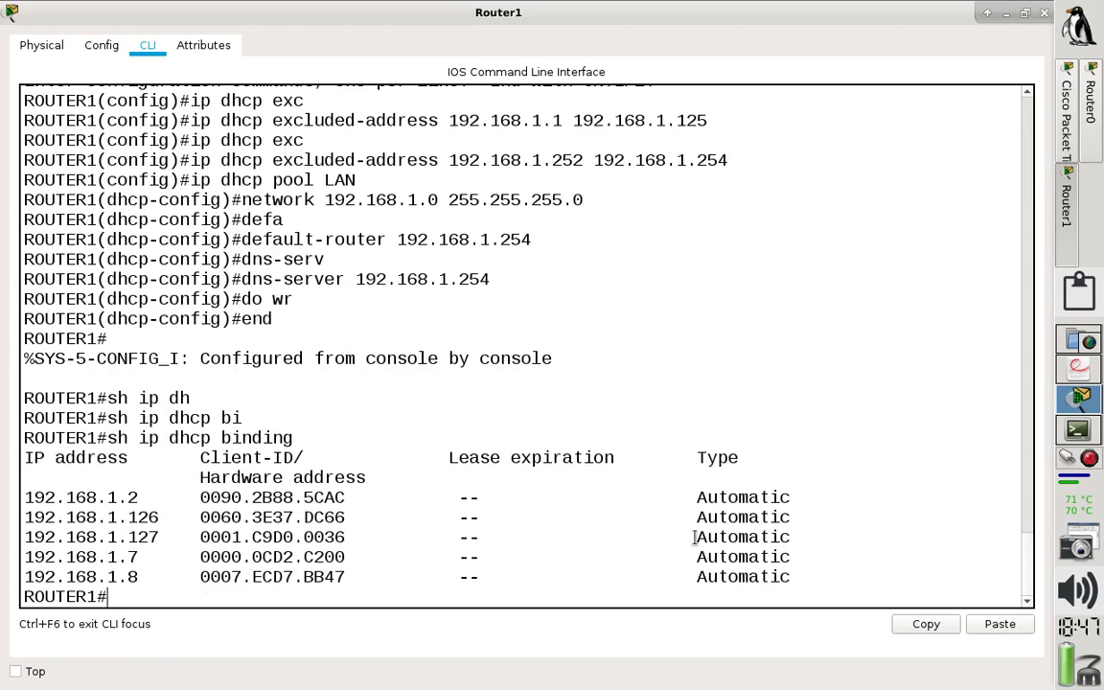
# Copy Router1's DHCP binding rows into notes_HSRP.txt in the terminal under the "4)" heading and save the file.
pyautogui.moveTo(808, 579); pyautogui.dragTo(2, 493)
pyautogui.hotkey('ctrl', 'c')
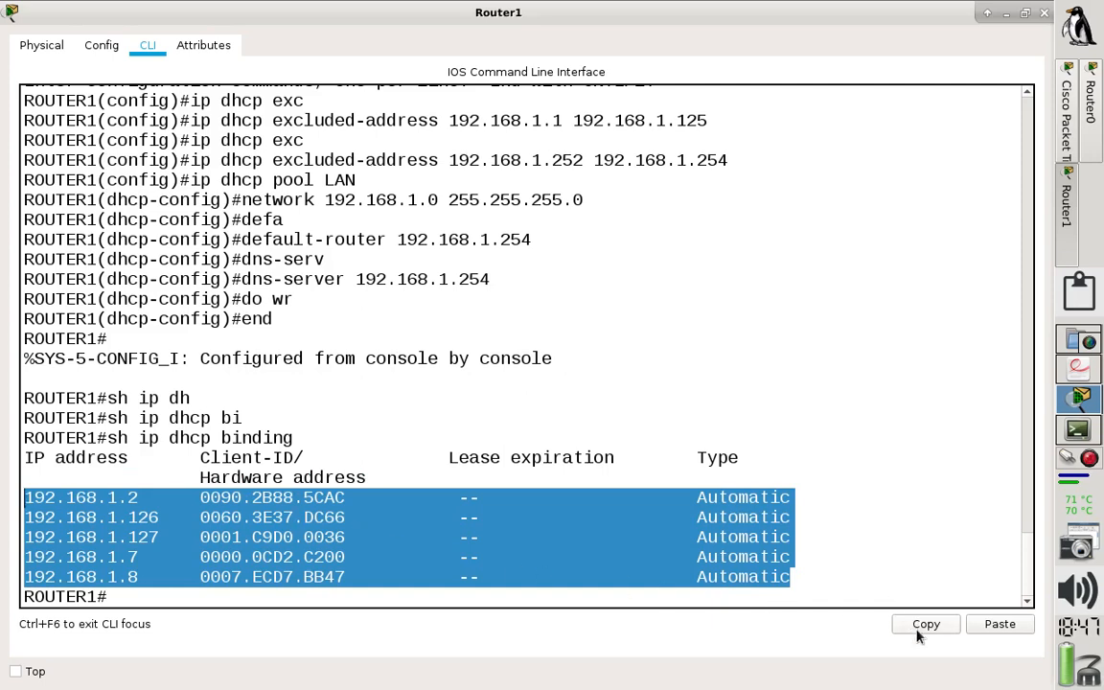
pyautogui.click(680, 587)
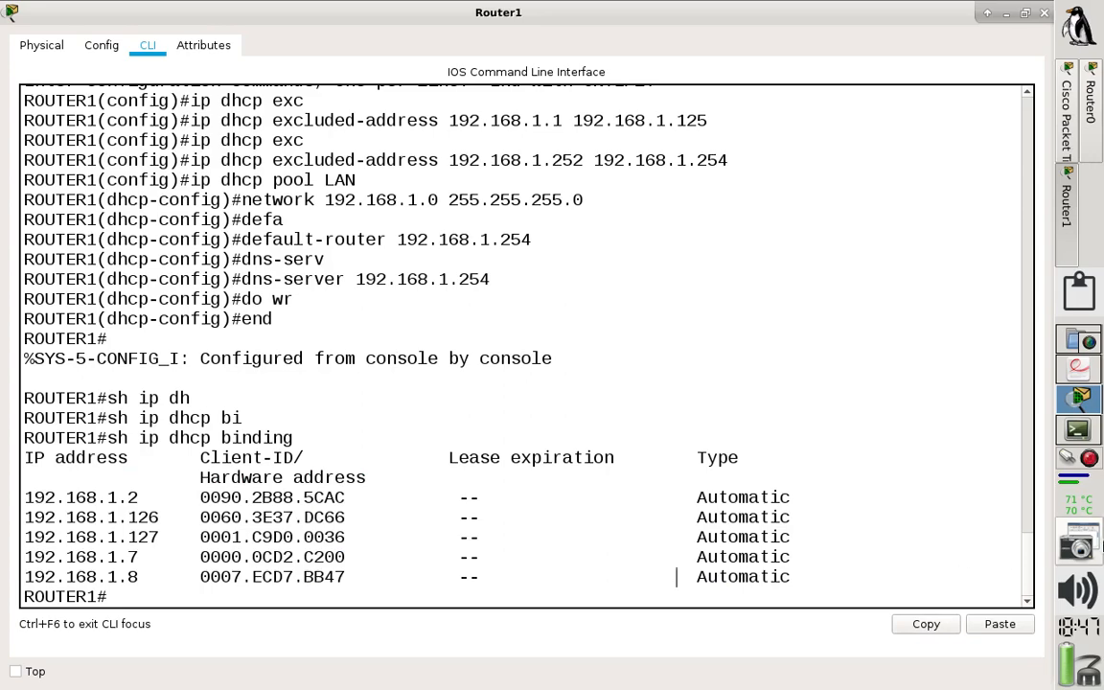
pyautogui.hotkey('alt', 'Tab')
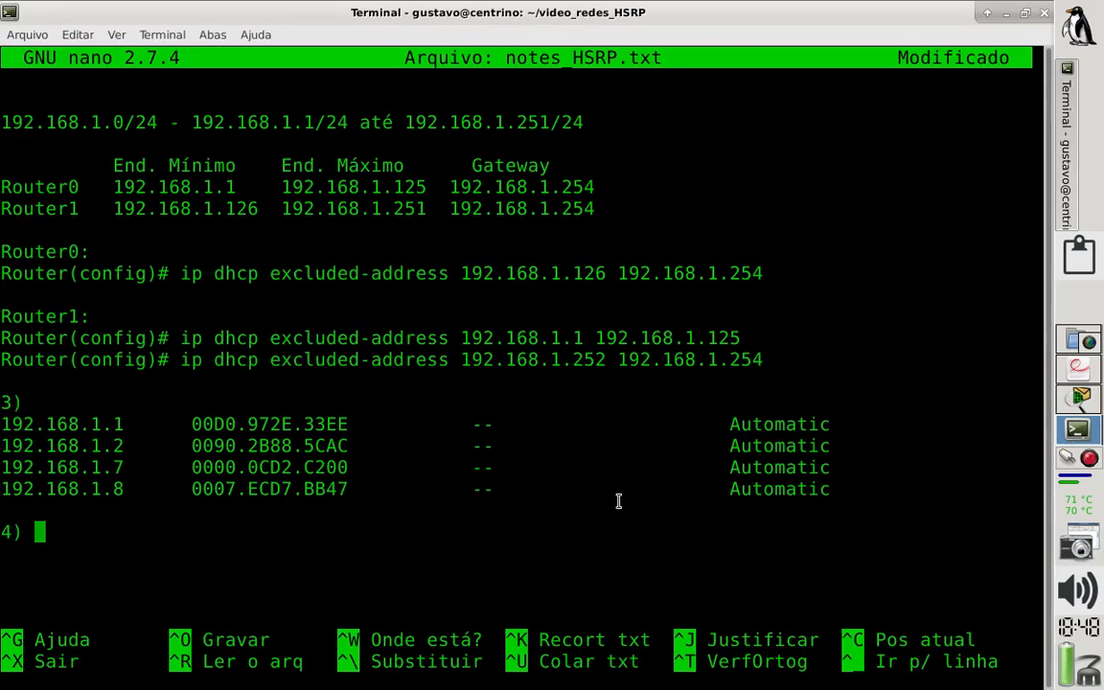
pyautogui.press('Return')
pyautogui.hotkey('ctrl', 'shift', 'v')
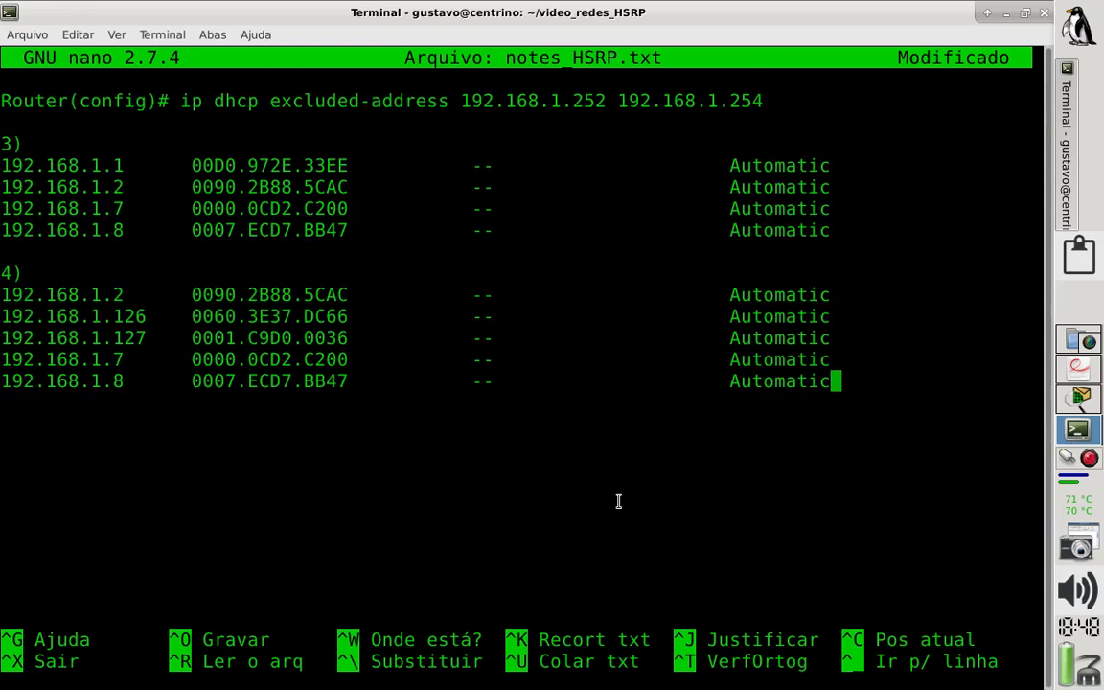
pyautogui.hotkey('ctrl', 'o')
pyautogui.press('Return')
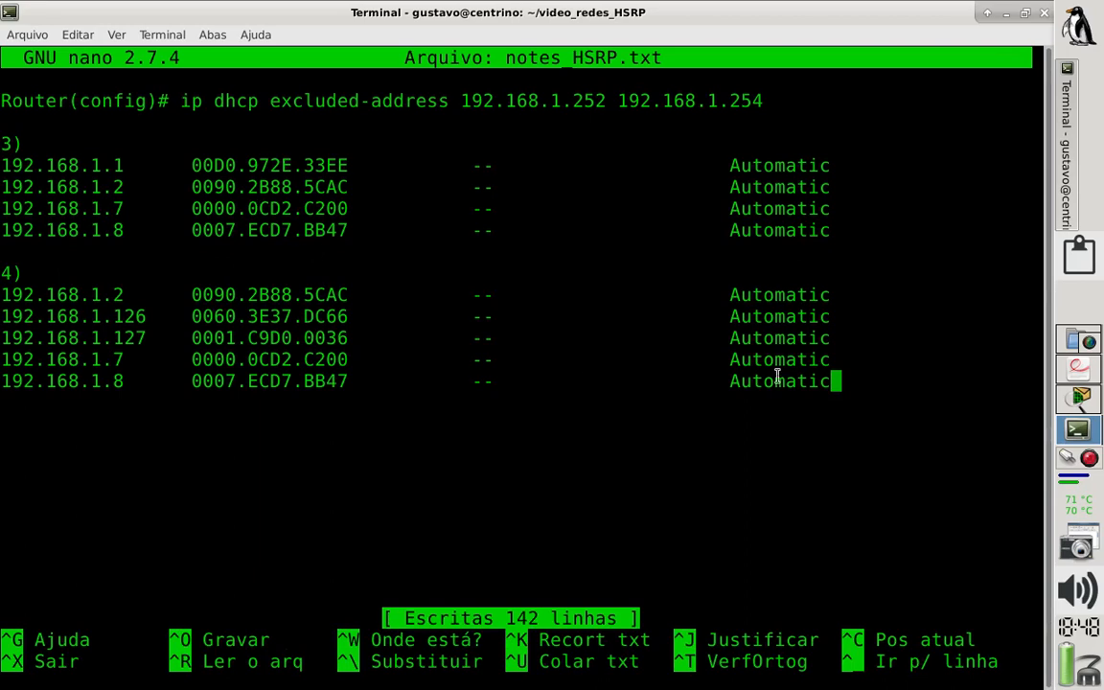
# Compare the hardware addresses of the 192.168.1.2, 192.168.1.7 and 192.168.1.8 entries between sections 3) and 4) of the notes.
pyautogui.moveTo(835, 359); pyautogui.dragTo(3, 360)
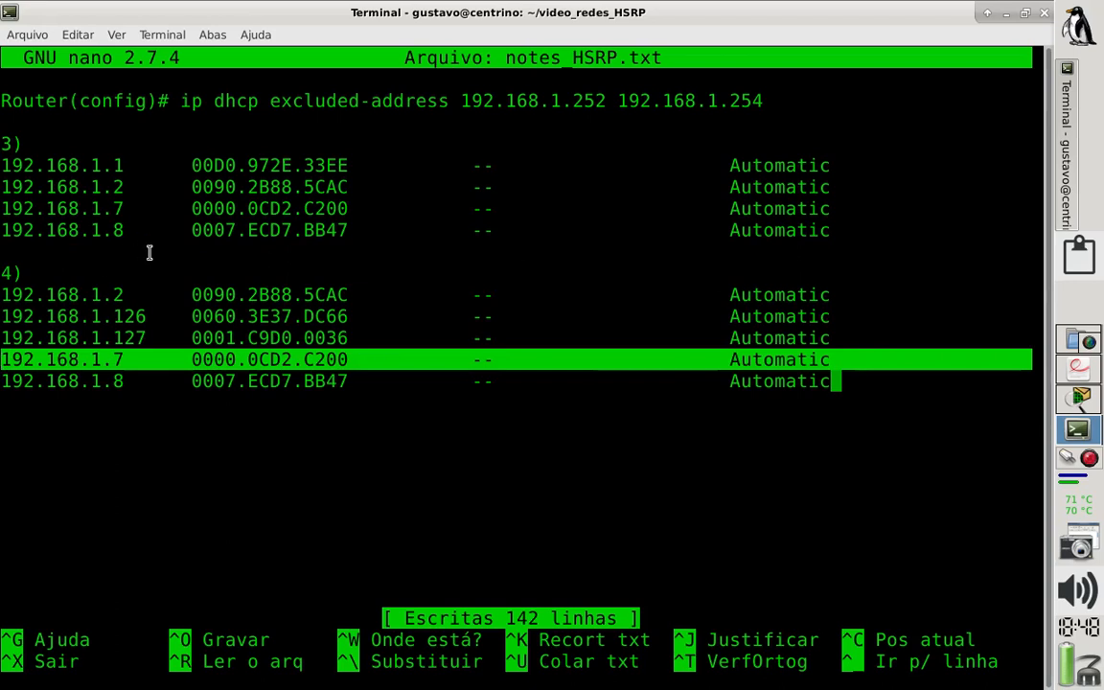
pyautogui.click(187, 340)
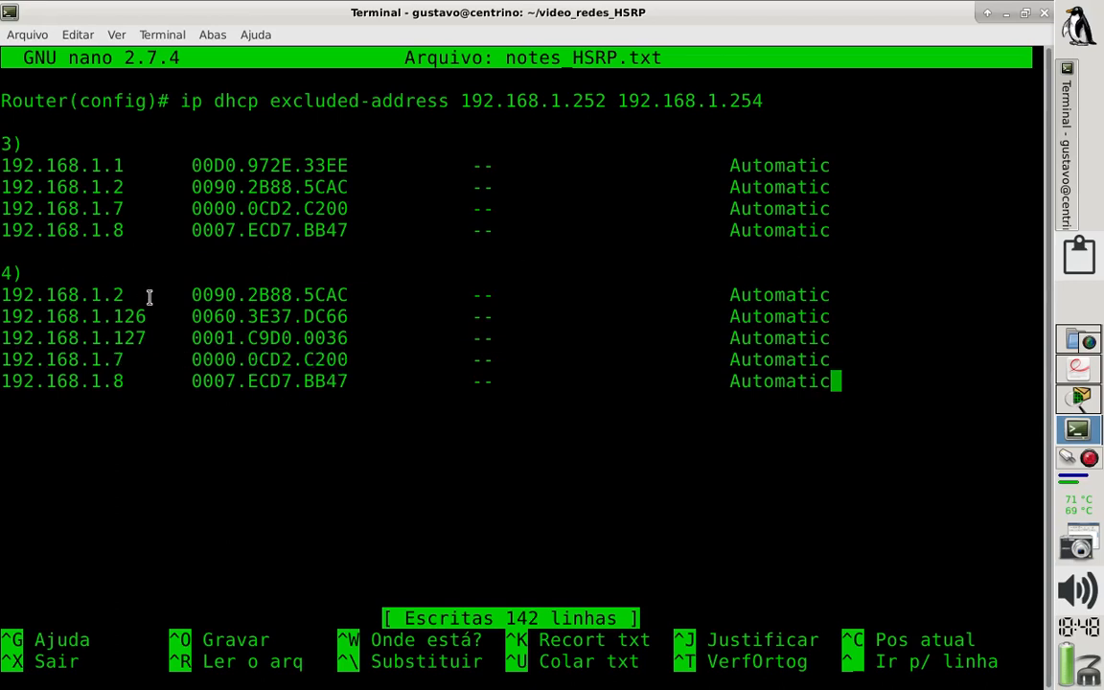
pyautogui.moveTo(183, 359); pyautogui.dragTo(348, 361)
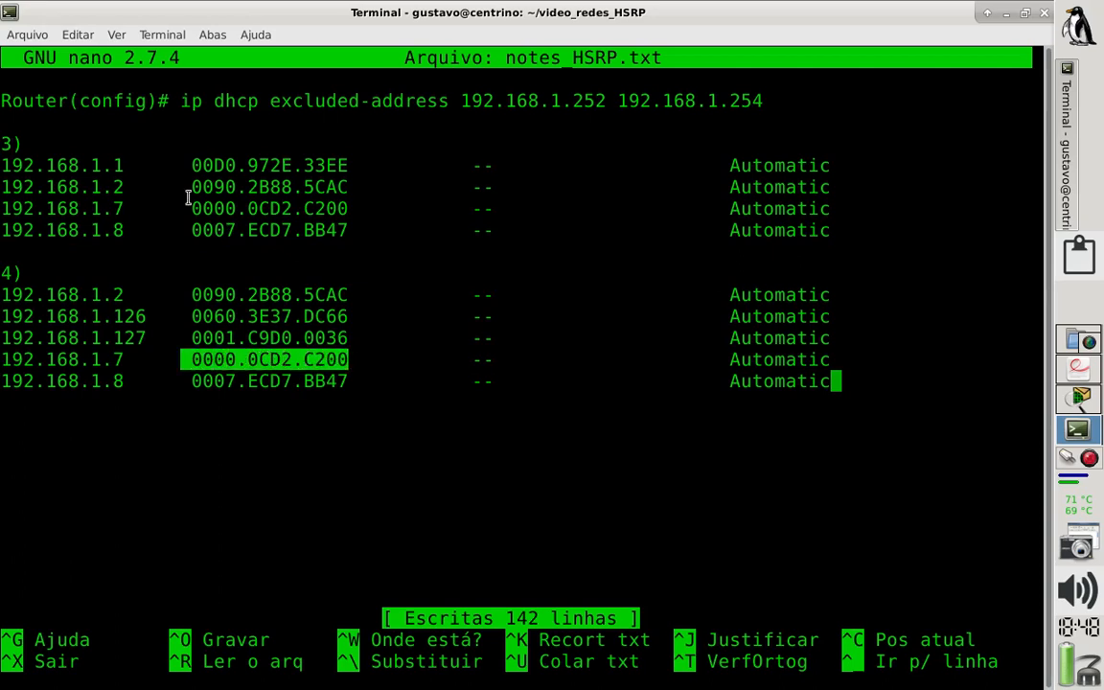
pyautogui.moveTo(180, 208); pyautogui.dragTo(357, 209)
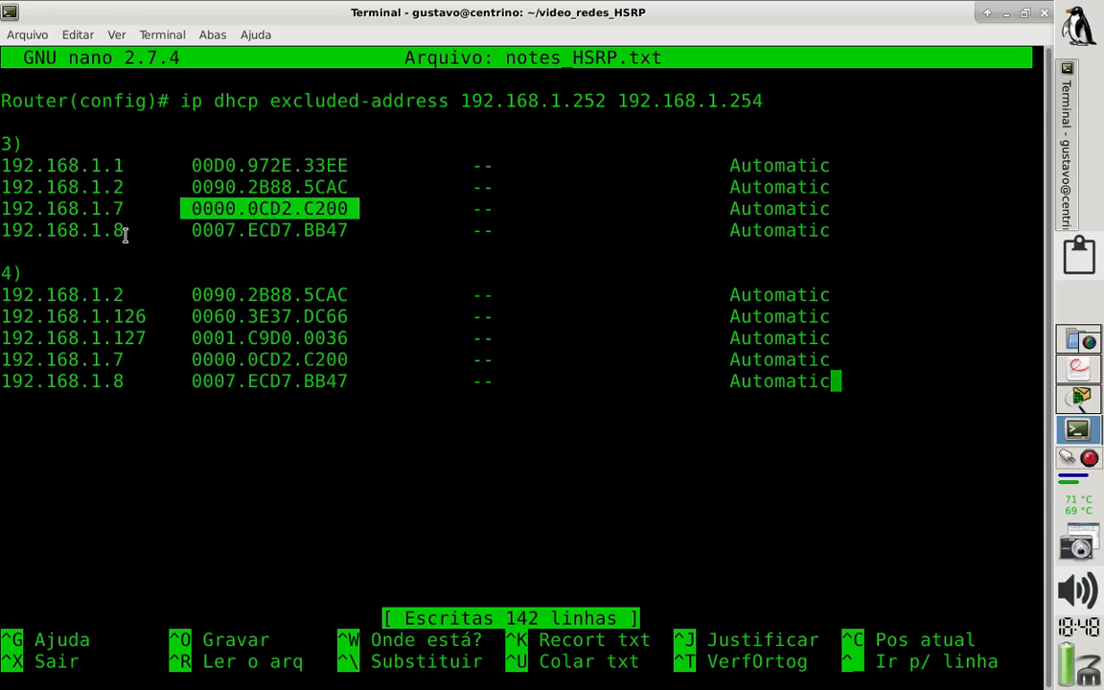
pyautogui.moveTo(156, 235); pyautogui.dragTo(349, 236)
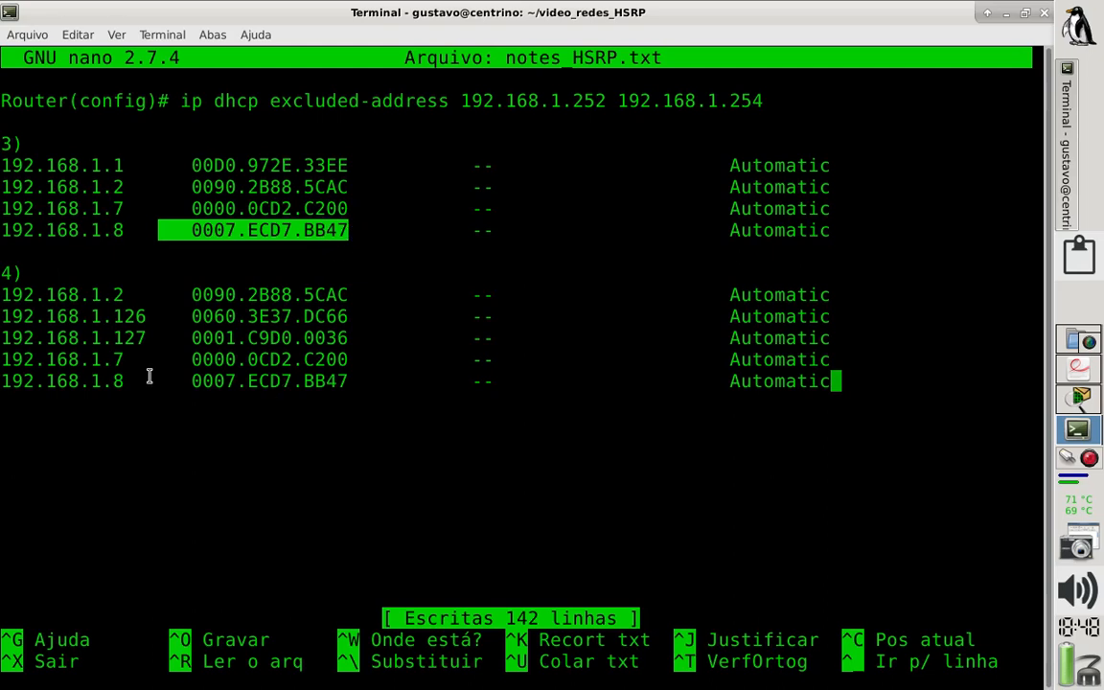
pyautogui.moveTo(180, 381); pyautogui.dragTo(356, 372)
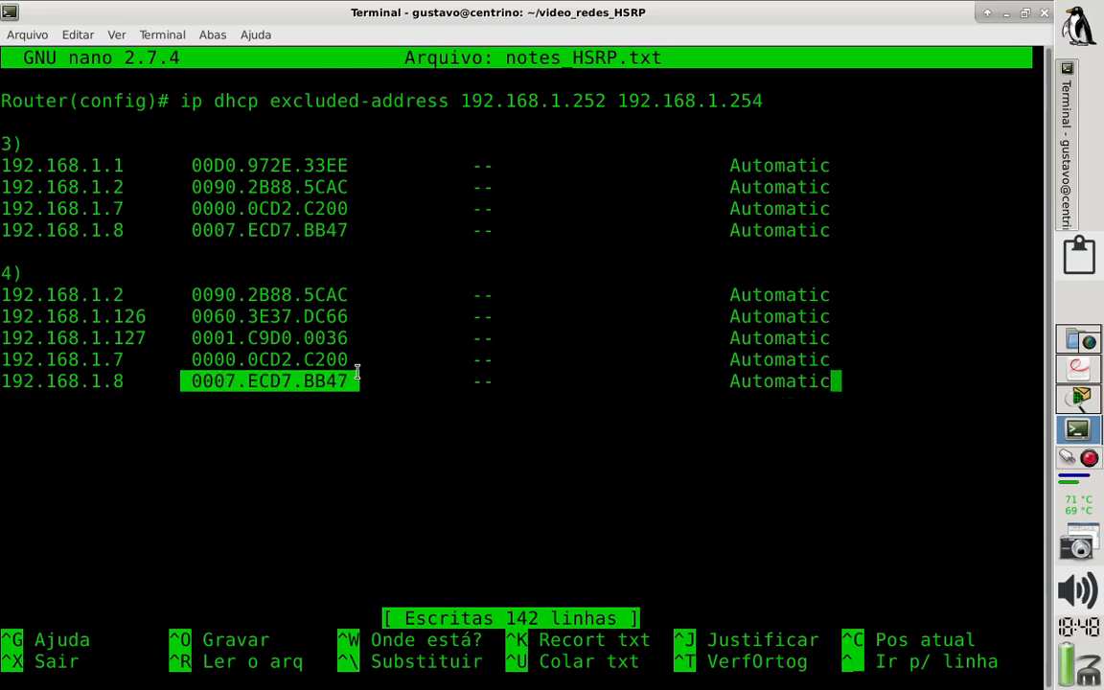
pyautogui.moveTo(304, 294); pyautogui.dragTo(344, 292)
pyautogui.moveTo(304, 187); pyautogui.dragTo(347, 187)
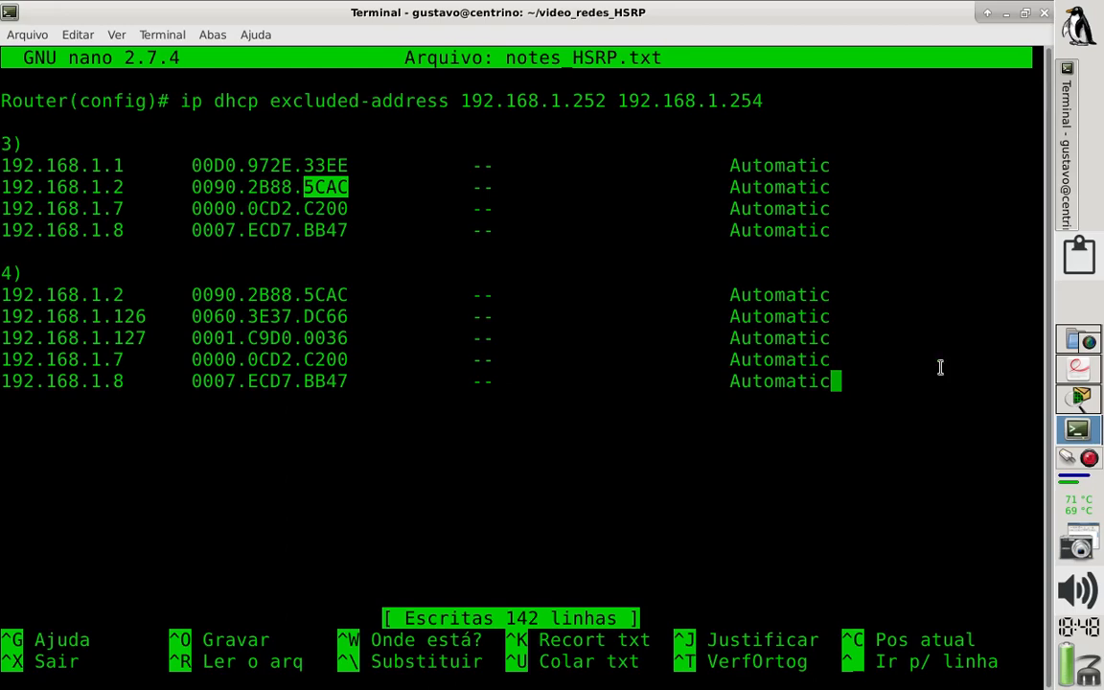
# Switch to Router1's CLI in Packet Tracer, run sh running-config, check the DHCP excluded-address lines and exit the listing.
pyautogui.click(1079, 398)
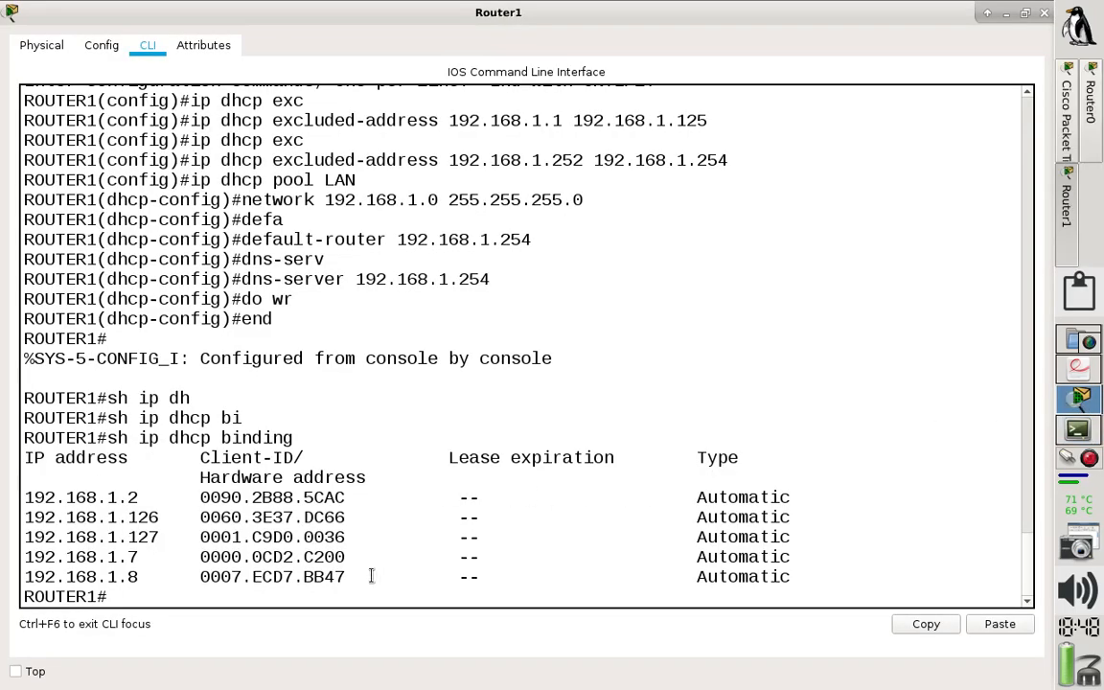
pyautogui.write('sh run')
pyautogui.press('Tab')
pyautogui.press('Return')
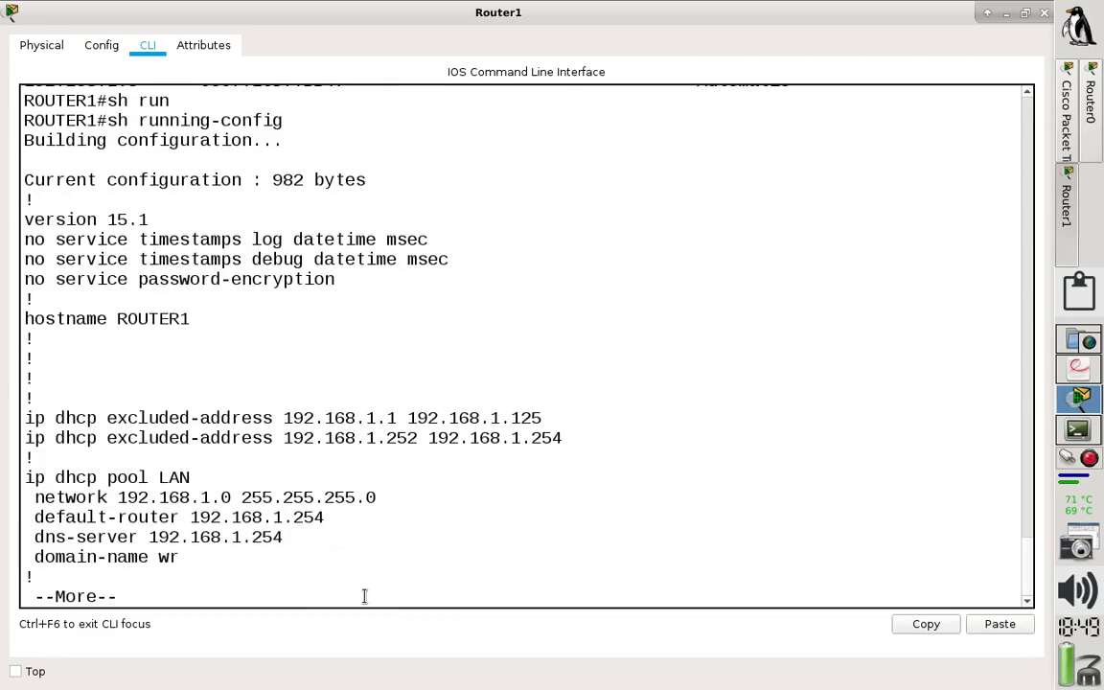
pyautogui.moveTo(575, 437); pyautogui.dragTo(2, 417)
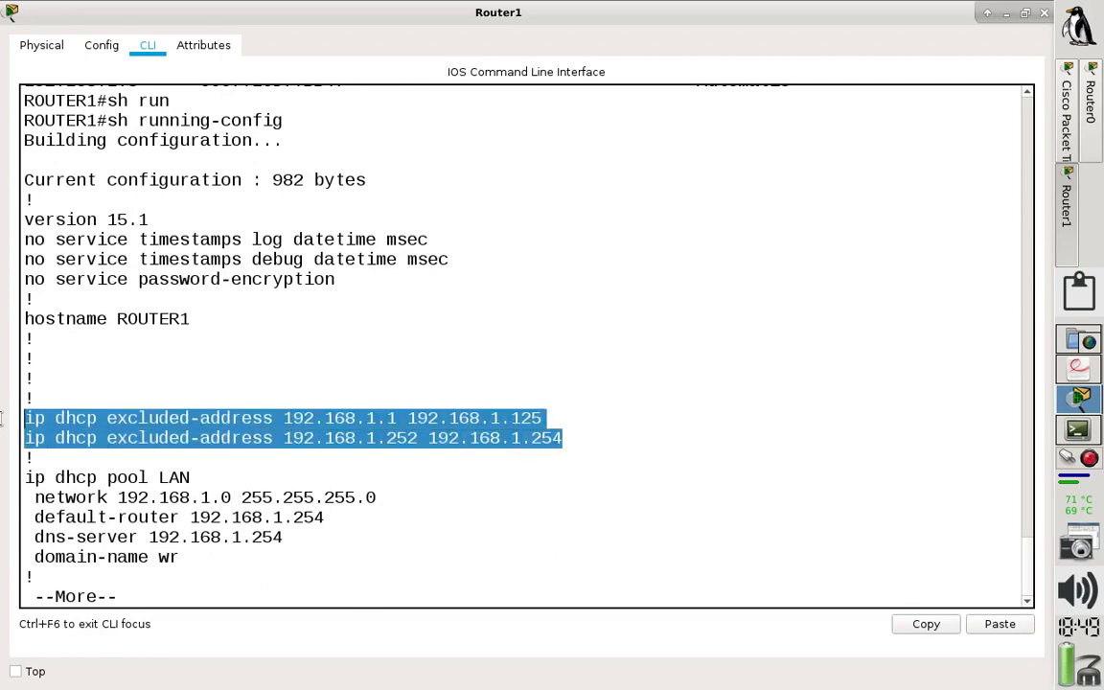
pyautogui.click(328, 491)
pyautogui.hotkey('ctrl', 'c')
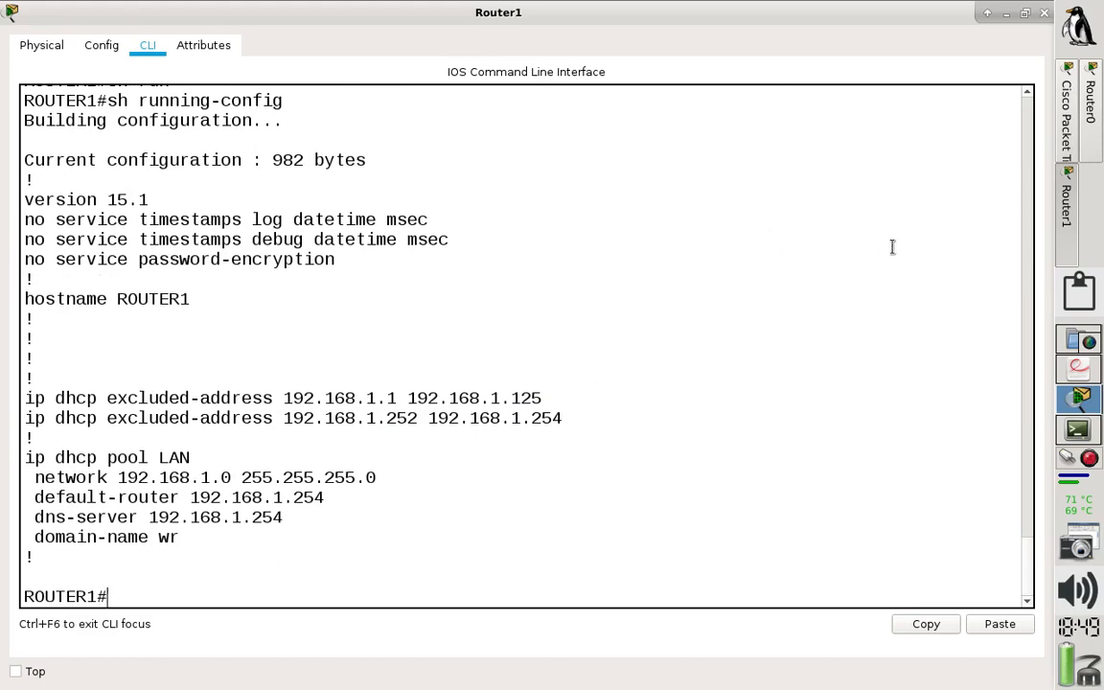
# Switch to the PDF laboratorio_HSRP.pdf and read exercise 5 on the ICMP tests from PC3.
pyautogui.click(1071, 376)
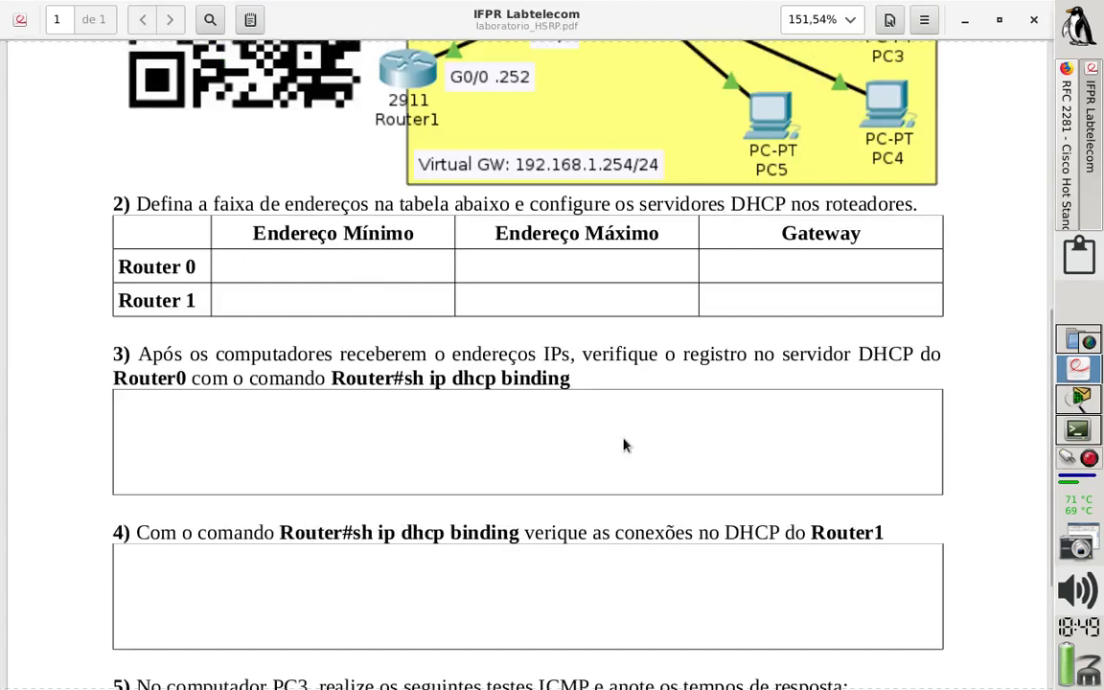
pyautogui.scroll(-3, 622, 445)
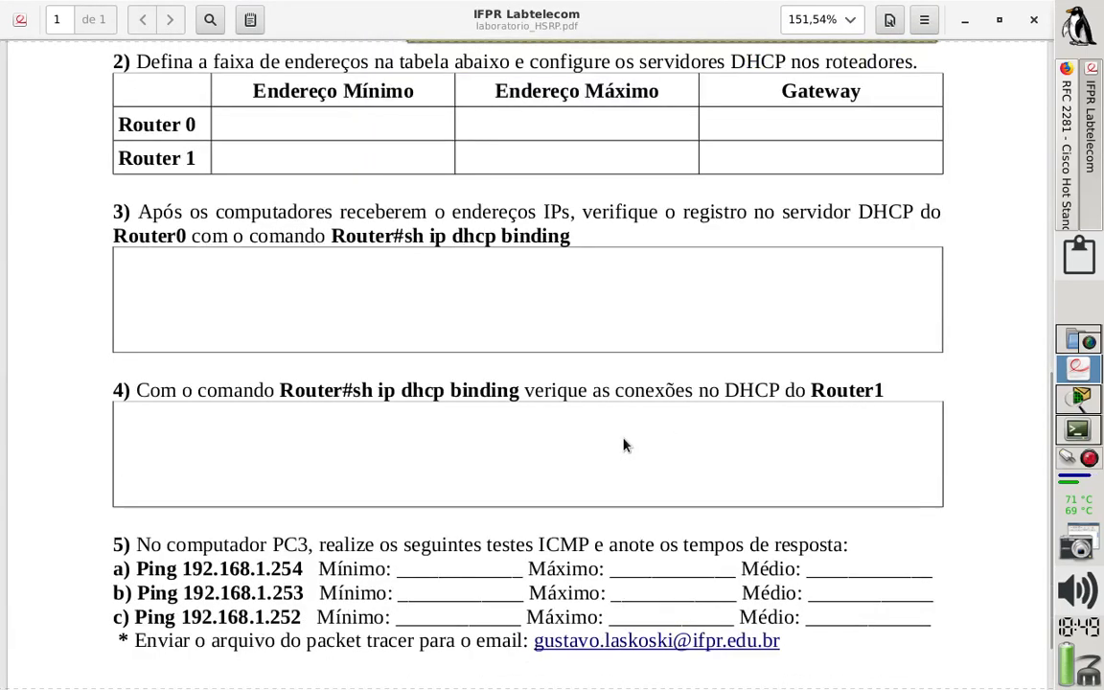
# Review the exercise 5 ping targets, switch to Packet Tracer, close both router windows and open PC3's Command Prompt.
pyautogui.scroll(-2, 622, 445)
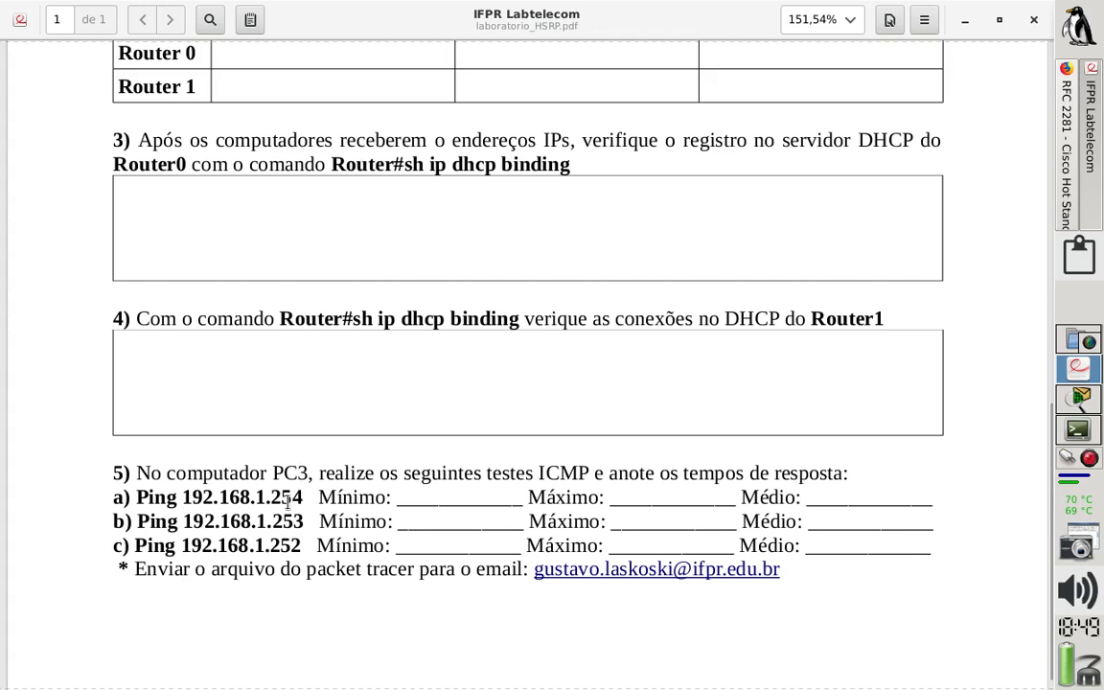
pyautogui.moveTo(265, 496)
pyautogui.mouseDown()
pyautogui.moveTo(314, 492)
pyautogui.moveTo(268, 547)
pyautogui.moveTo(269, 520)
pyautogui.mouseUp()
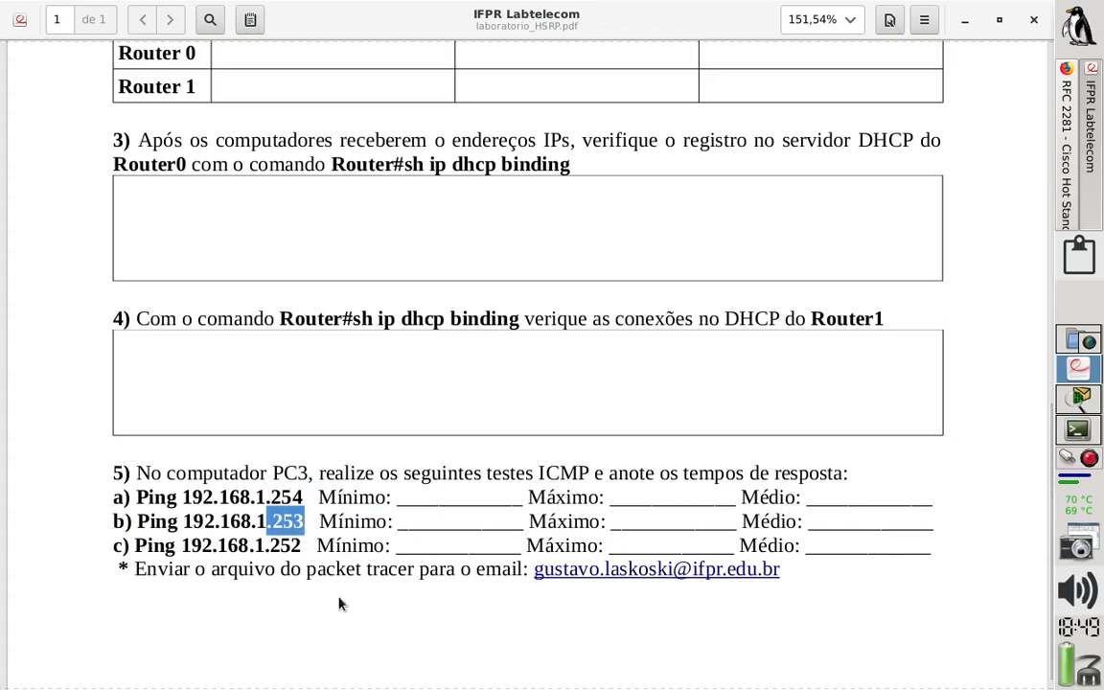
pyautogui.click(1079, 396)
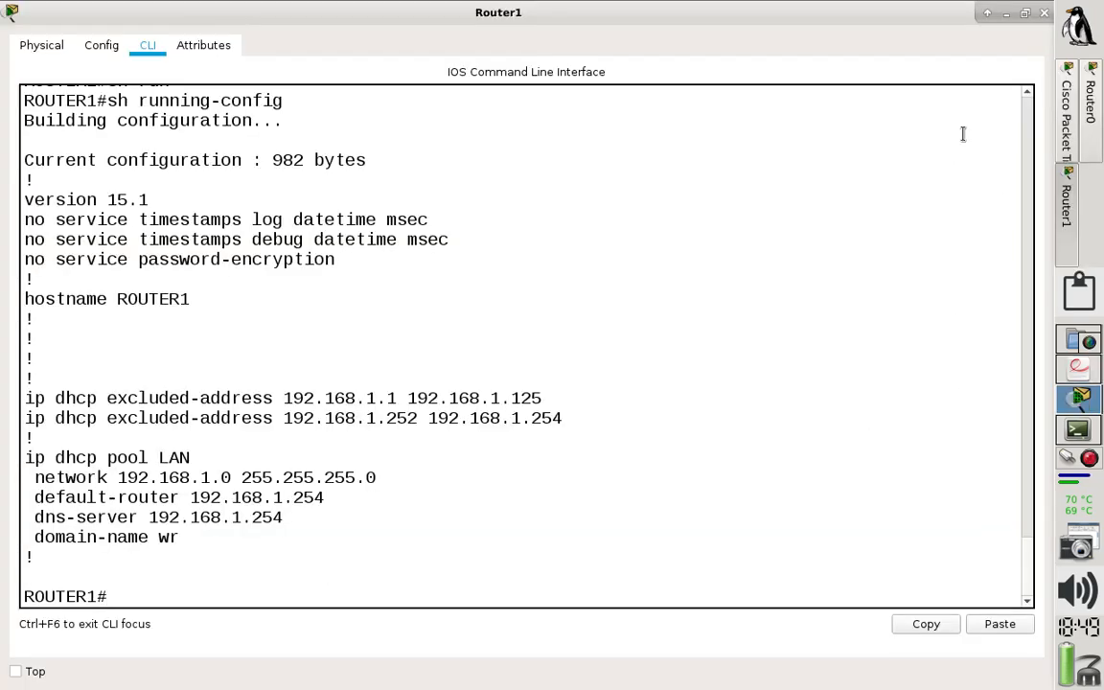
pyautogui.click(1044, 13)
pyautogui.click(1080, 107)
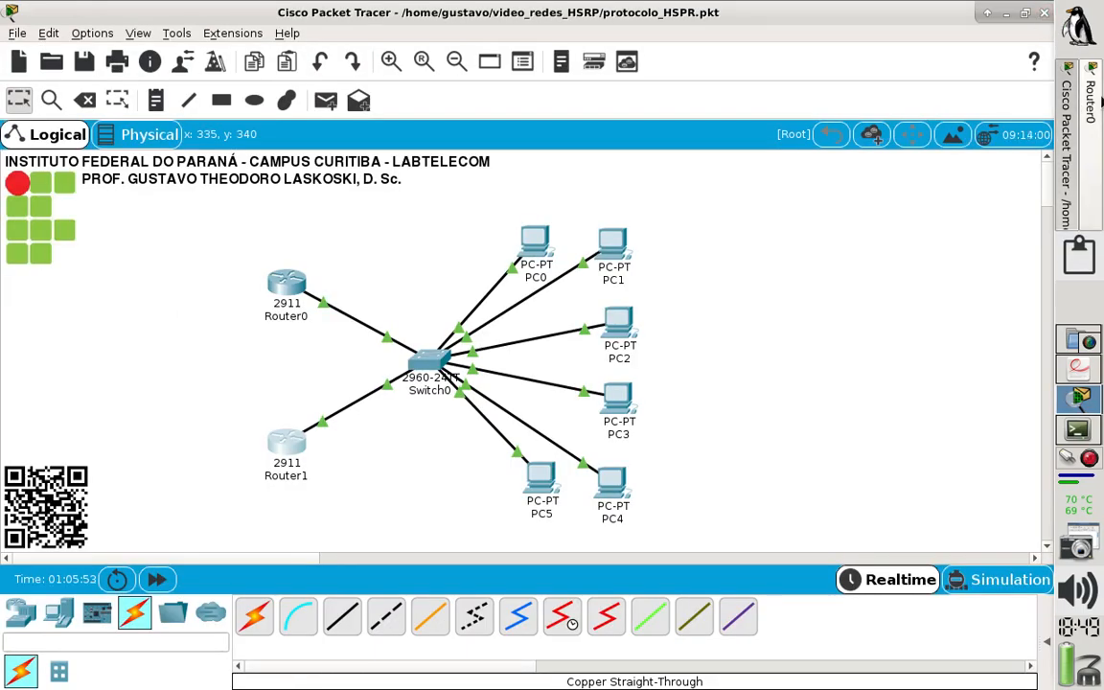
pyautogui.click(1043, 12)
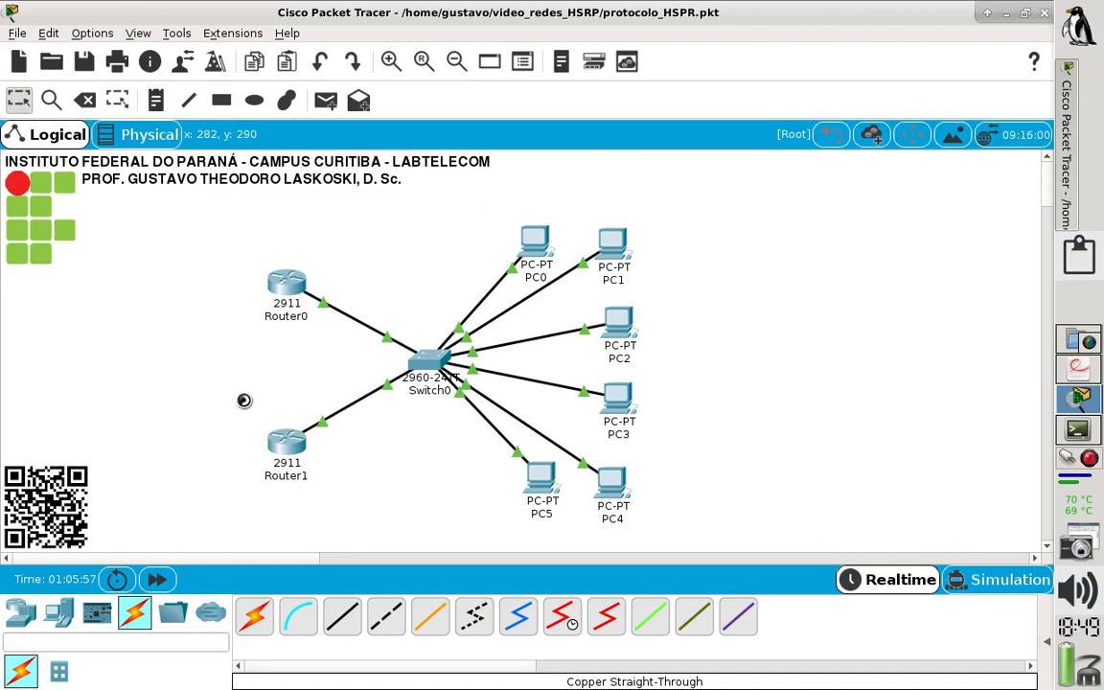
pyautogui.click(614, 408)
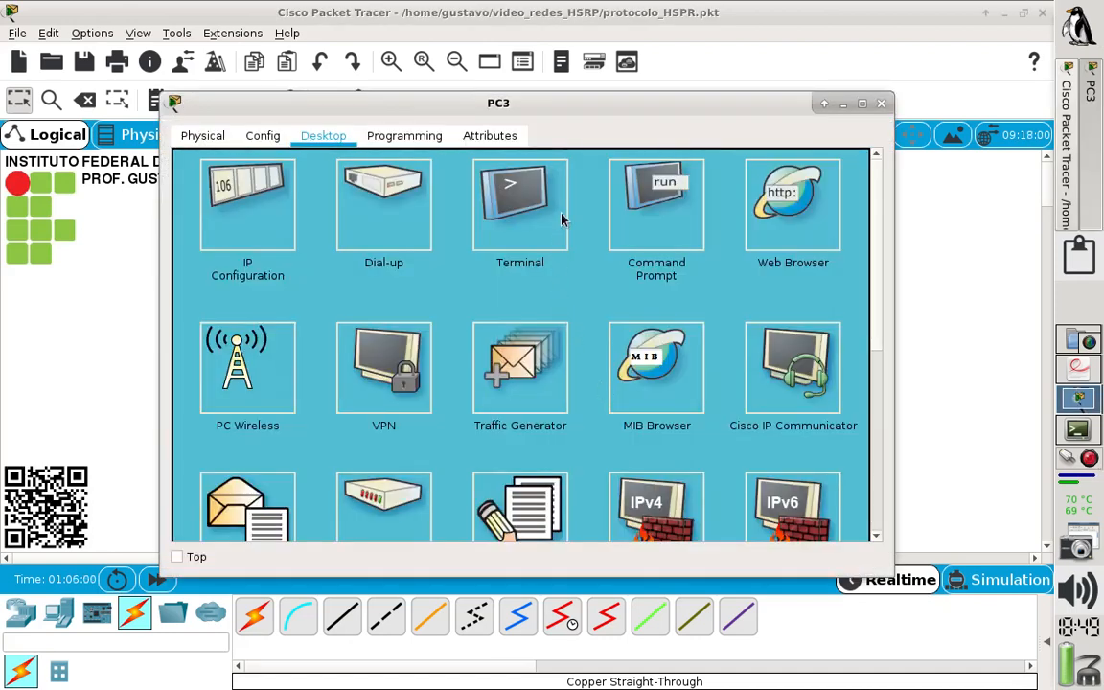
pyautogui.click(661, 201)
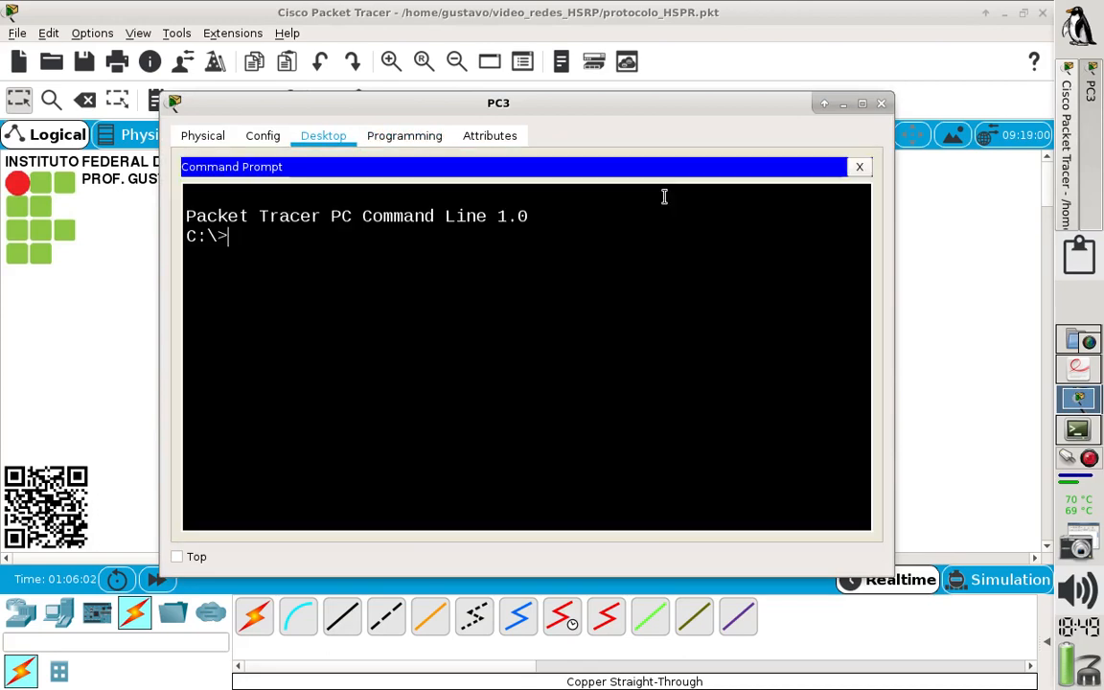
# Ping 192.168.1.254 from PC3's Command Prompt.
pyautogui.write('ping')
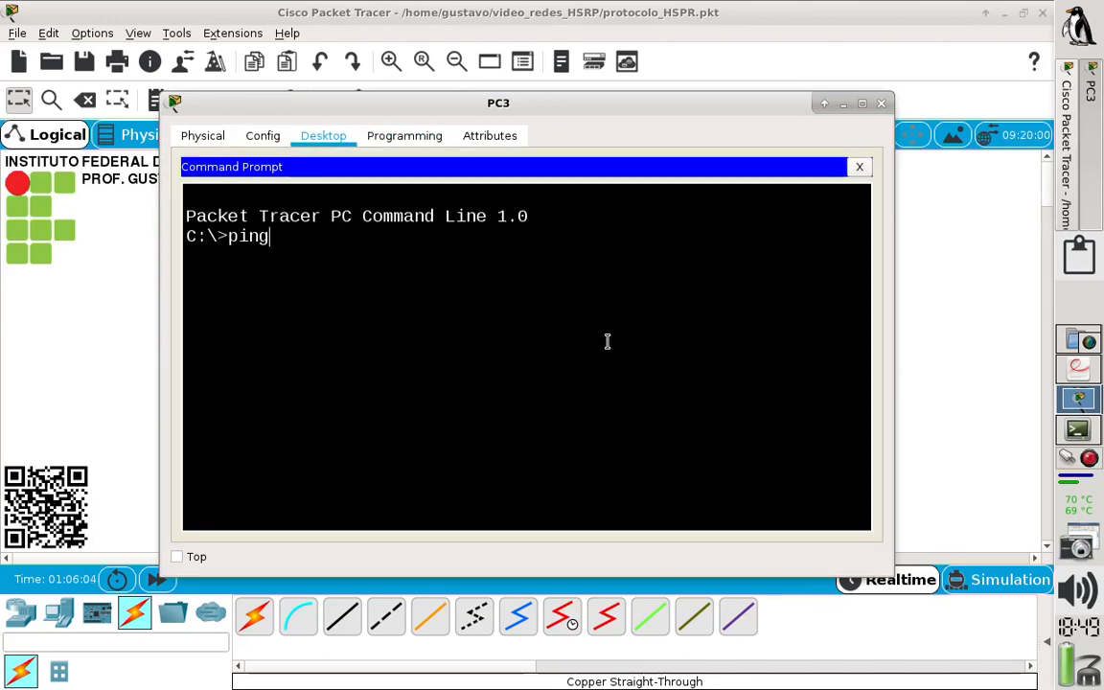
pyautogui.write(' 192.168')
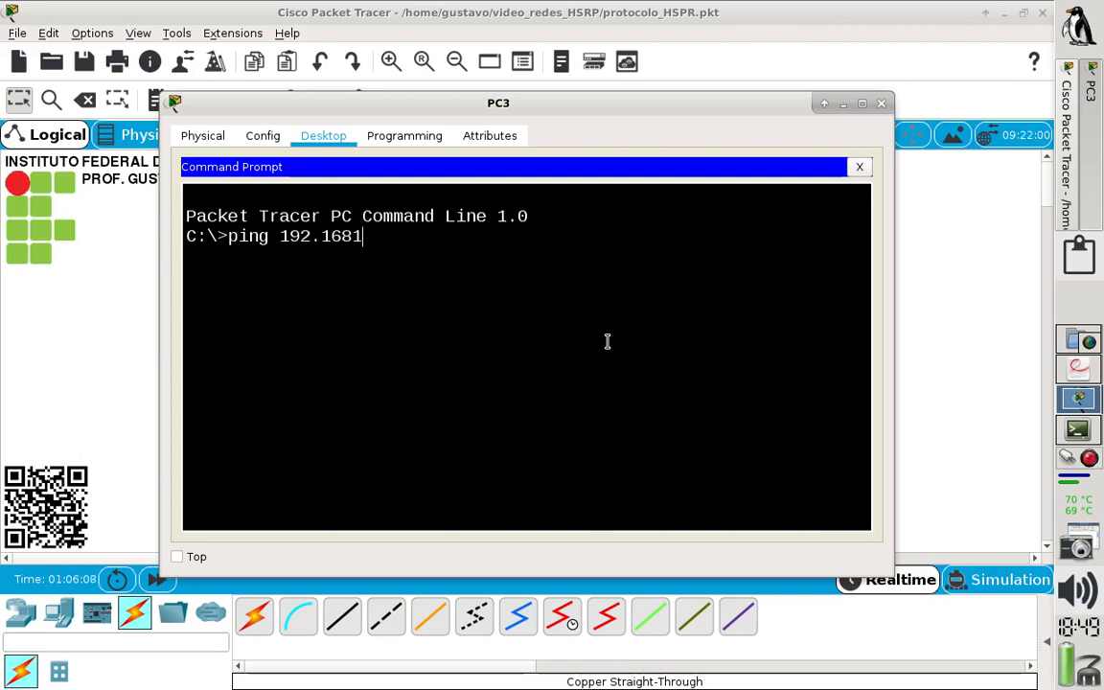
pyautogui.write('.1.254')
pyautogui.press('Return')
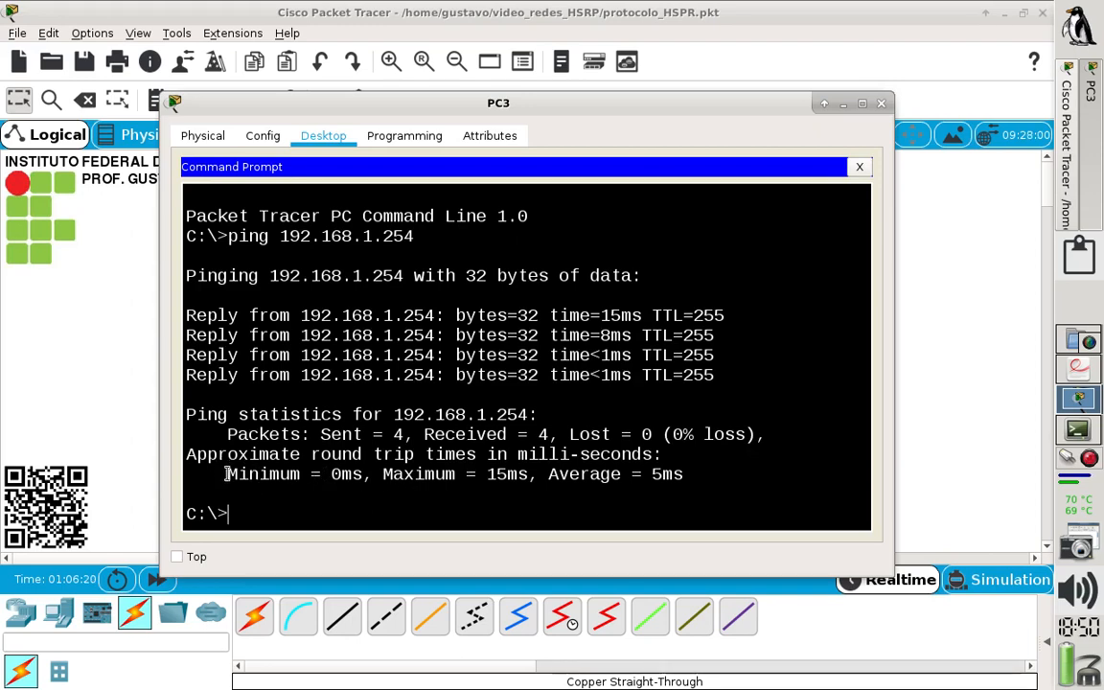
# Copy the ping's minimum, maximum and average times into notes_HSRP.txt in the terminal as "a)" under a new "5)" heading, and add a "b)" label.
pyautogui.moveTo(223, 472); pyautogui.dragTo(686, 469)
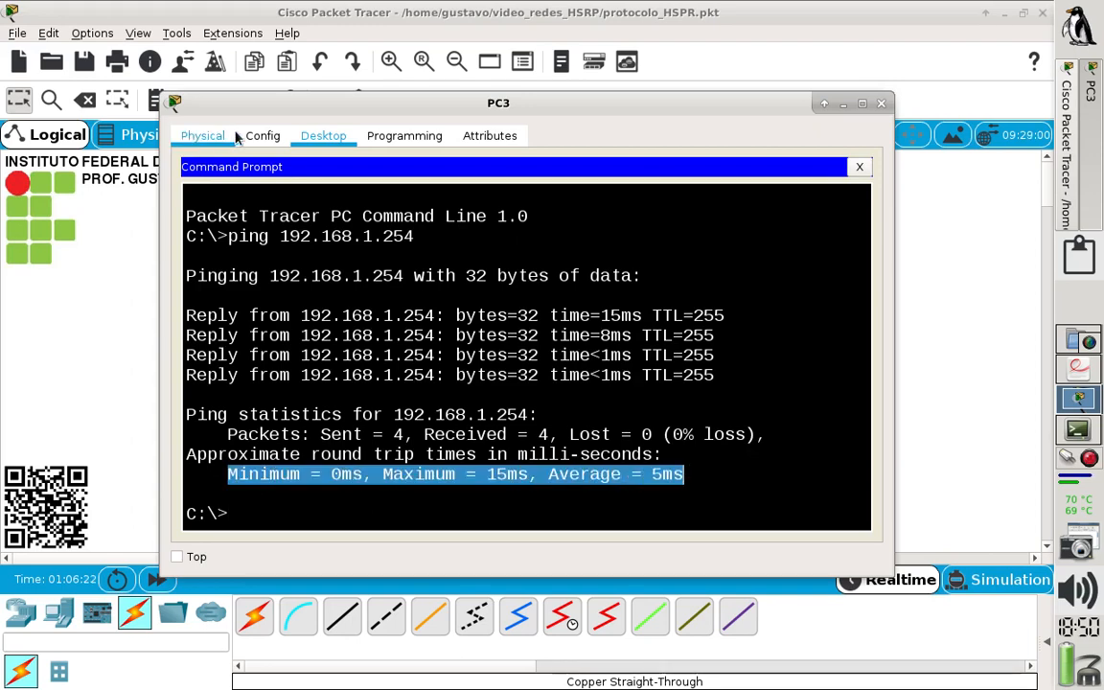
pyautogui.rightClick(602, 475)
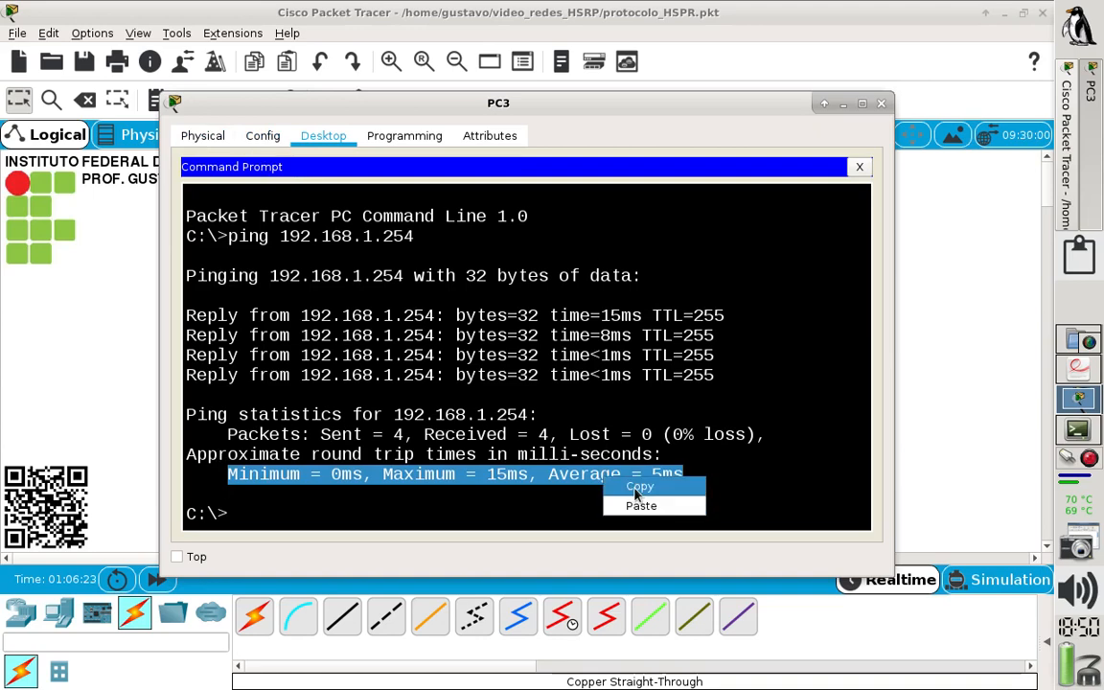
pyautogui.click(633, 484)
pyautogui.click(1098, 430)
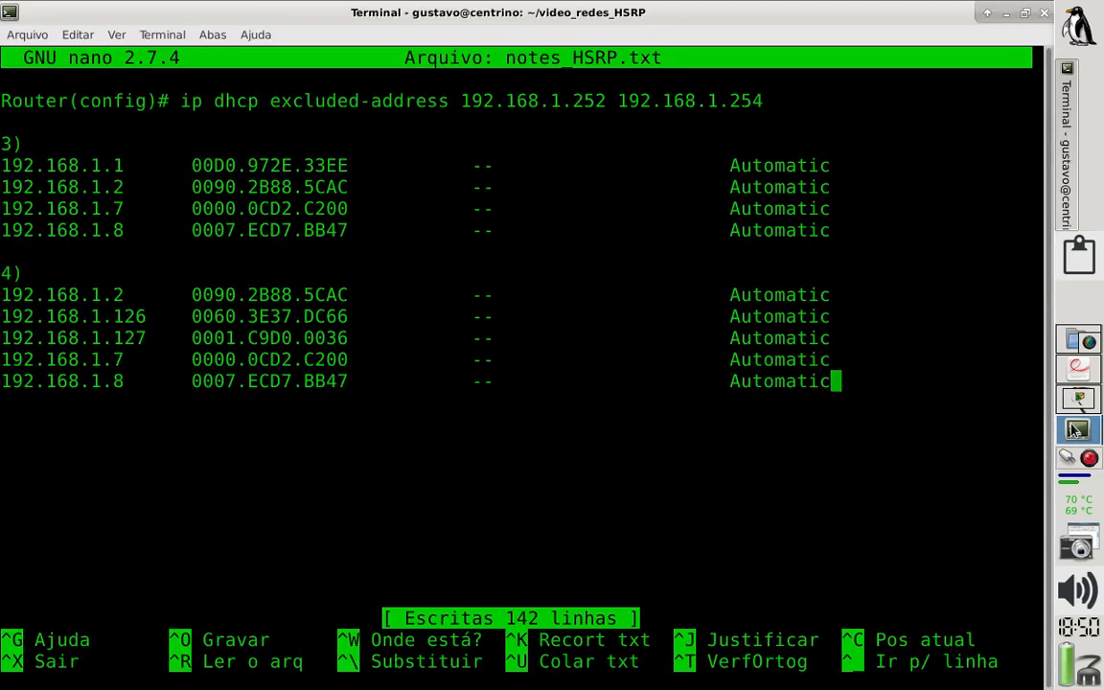
pyautogui.press('Return')
pyautogui.press('Return')
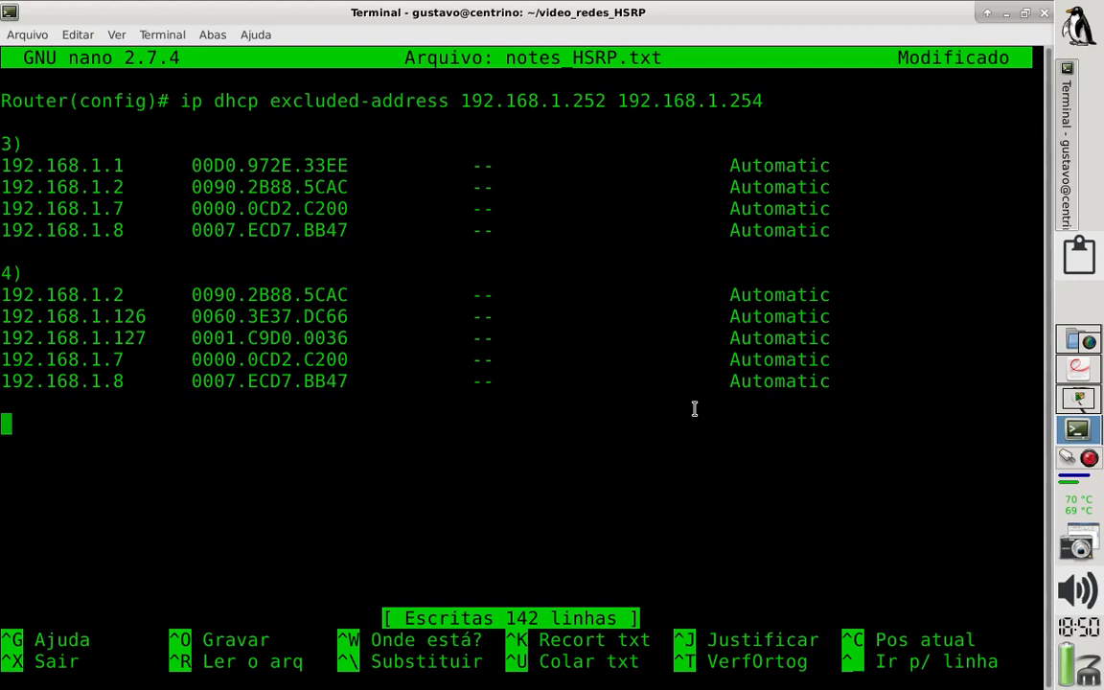
pyautogui.write('5)')
pyautogui.press('Return')
pyautogui.write('a)')
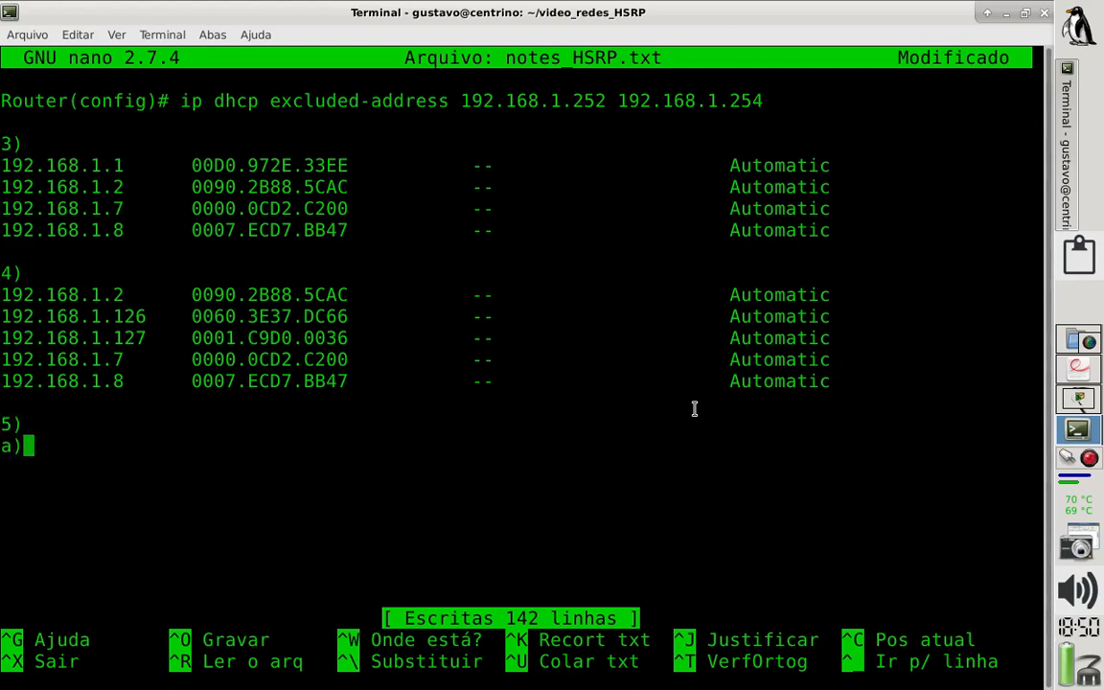
pyautogui.hotkey('ctrl', 'shift', 'v')
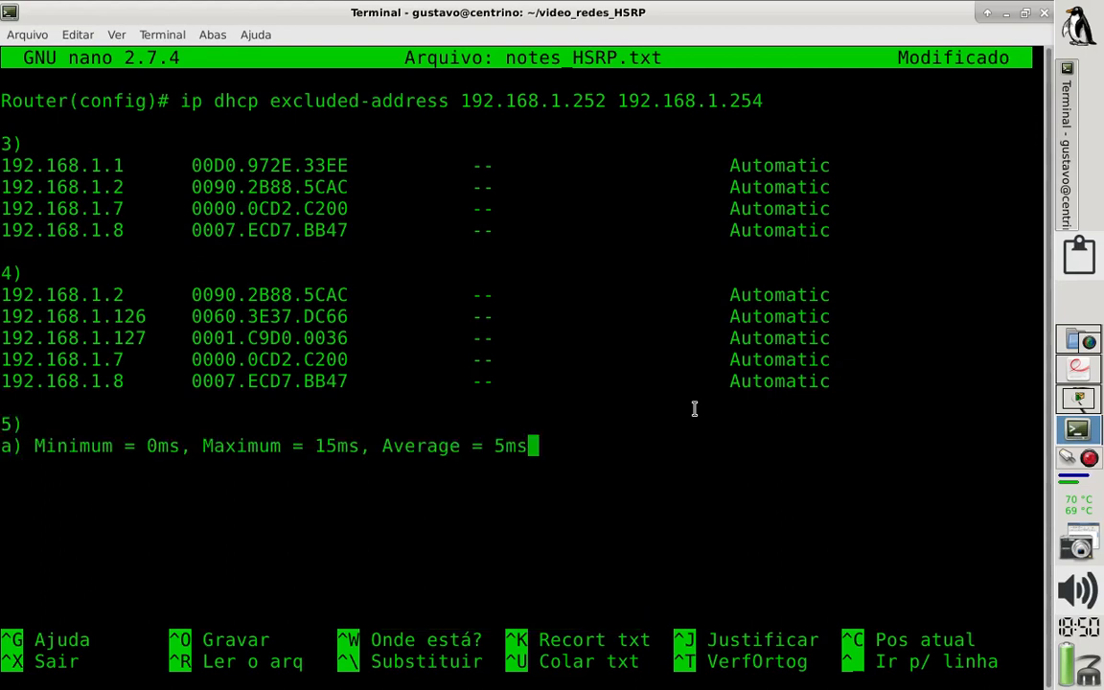
pyautogui.press('Return')
pyautogui.write('b)')
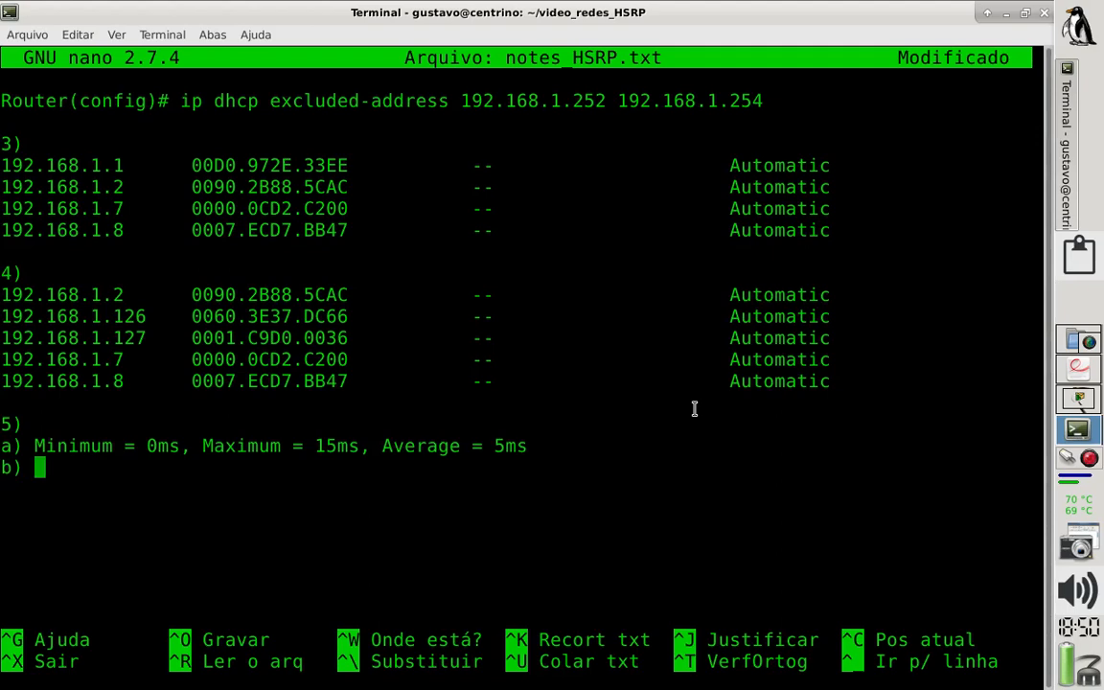
# Check the exercise PDF for the second ping target and ping 192.168.1.253 from PC3 in Packet Tracer.
pyautogui.click(1071, 379)
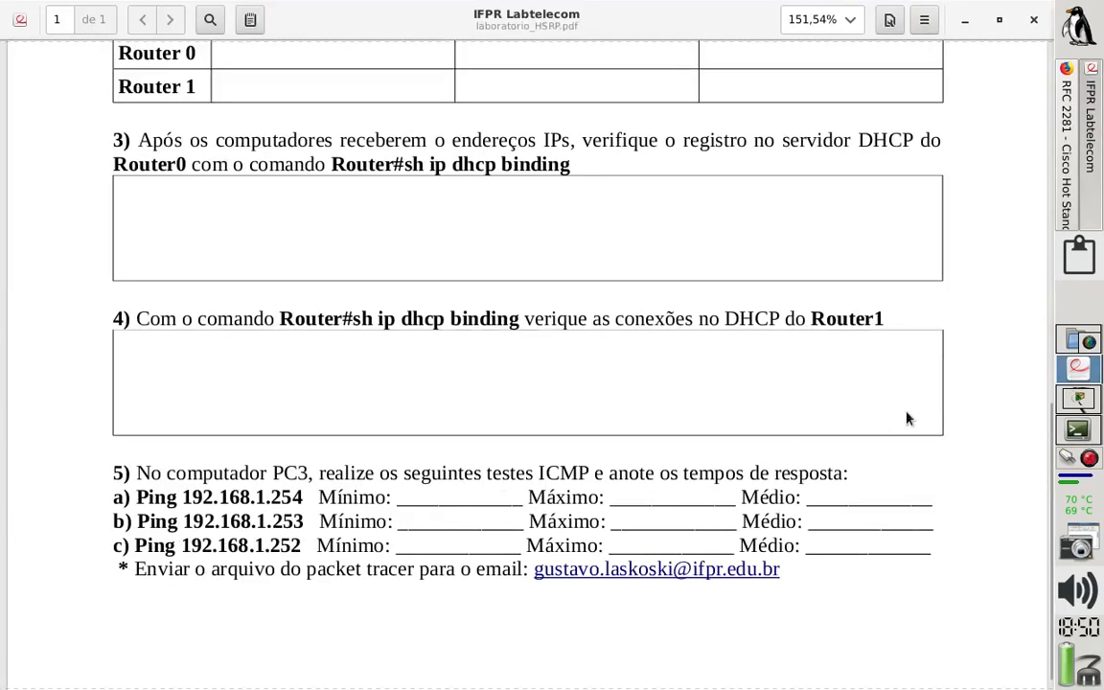
pyautogui.click(1071, 397)
pyautogui.click(526, 441)
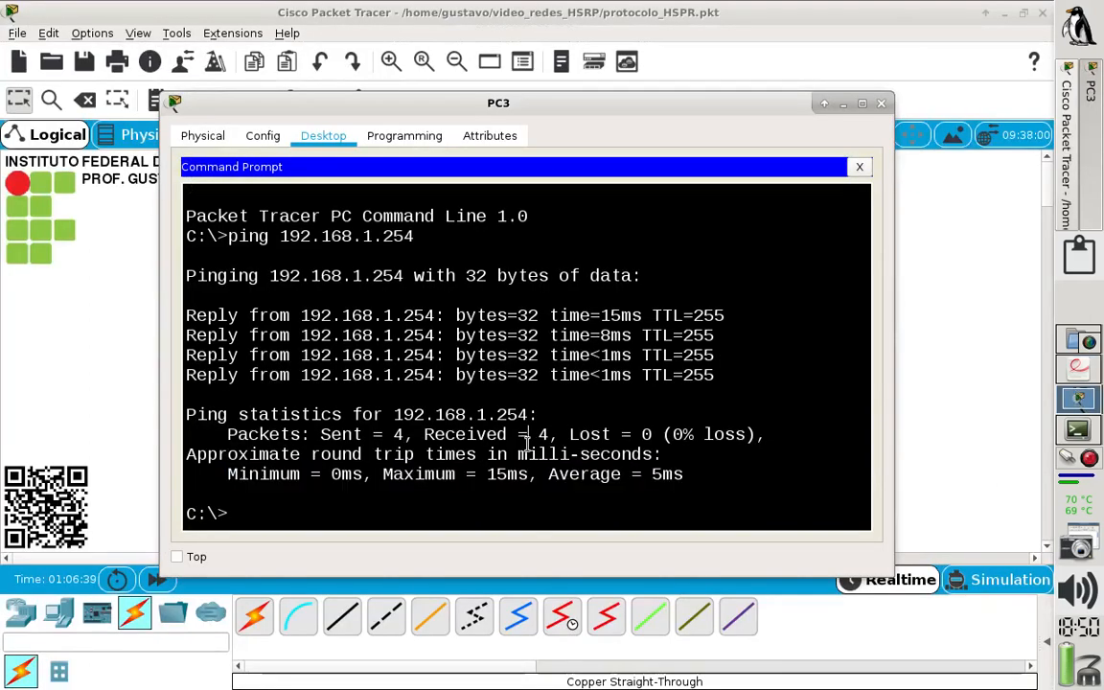
pyautogui.press('Up')
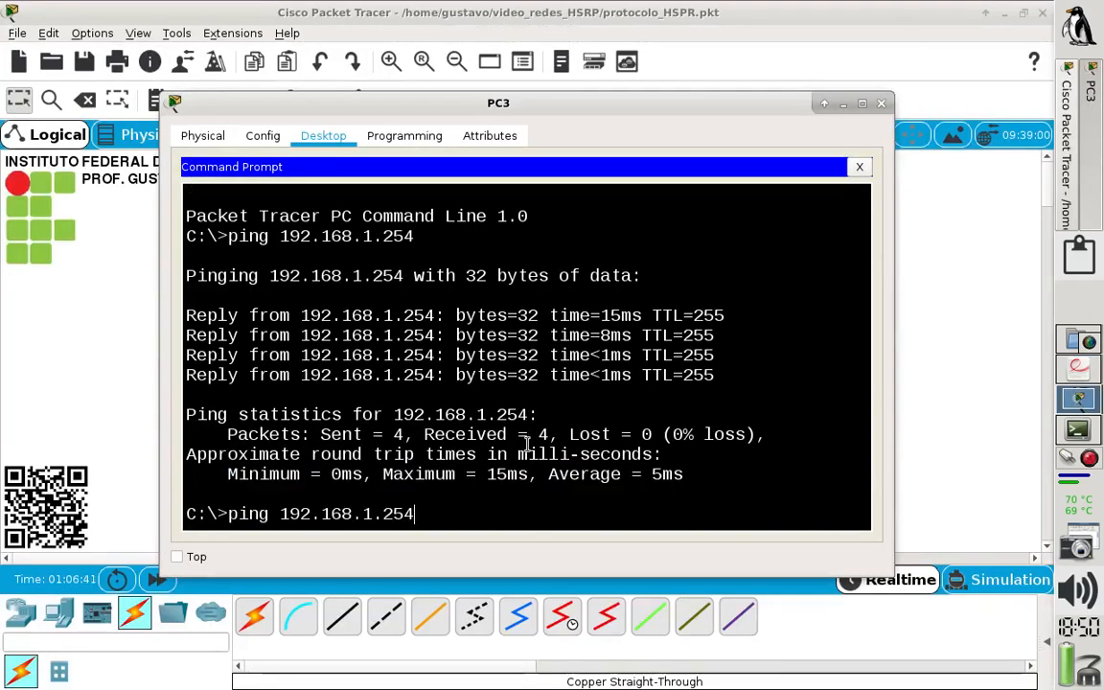
pyautogui.write('3')
pyautogui.press('Return')
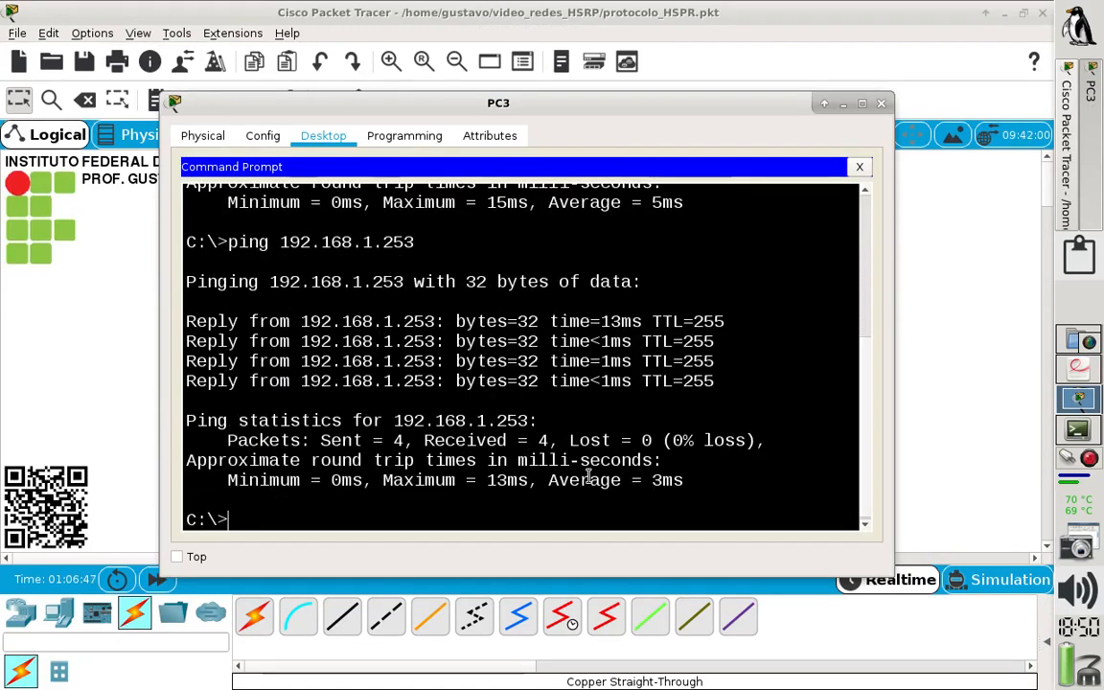
# Copy the minimum, maximum and average times of the 192.168.1.253 ping after "b)" in the terminal notes.
pyautogui.moveTo(697, 478); pyautogui.dragTo(219, 478)
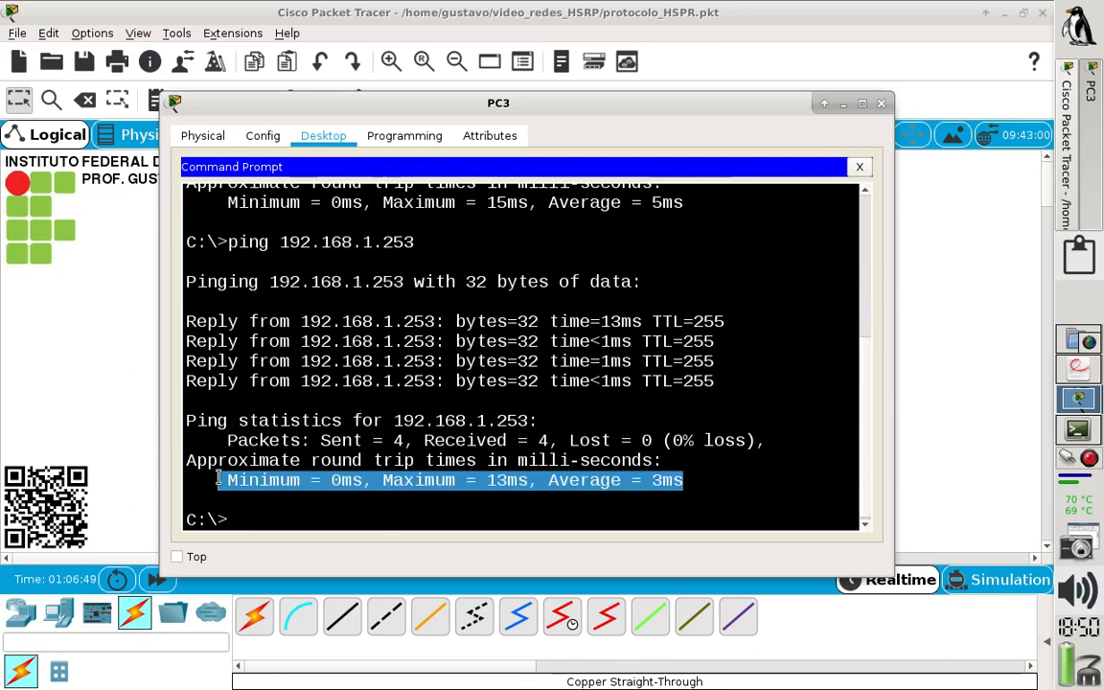
pyautogui.rightClick(405, 489)
pyautogui.click(433, 500)
pyautogui.click(1075, 431)
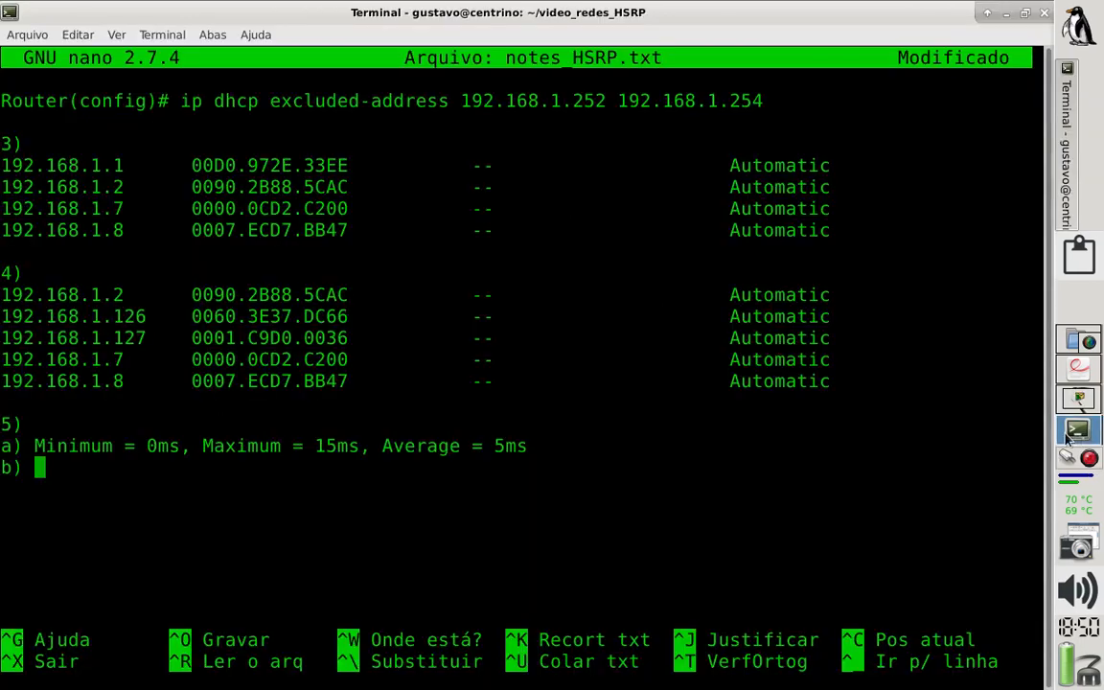
pyautogui.hotkey('ctrl', 'shift', 'v')
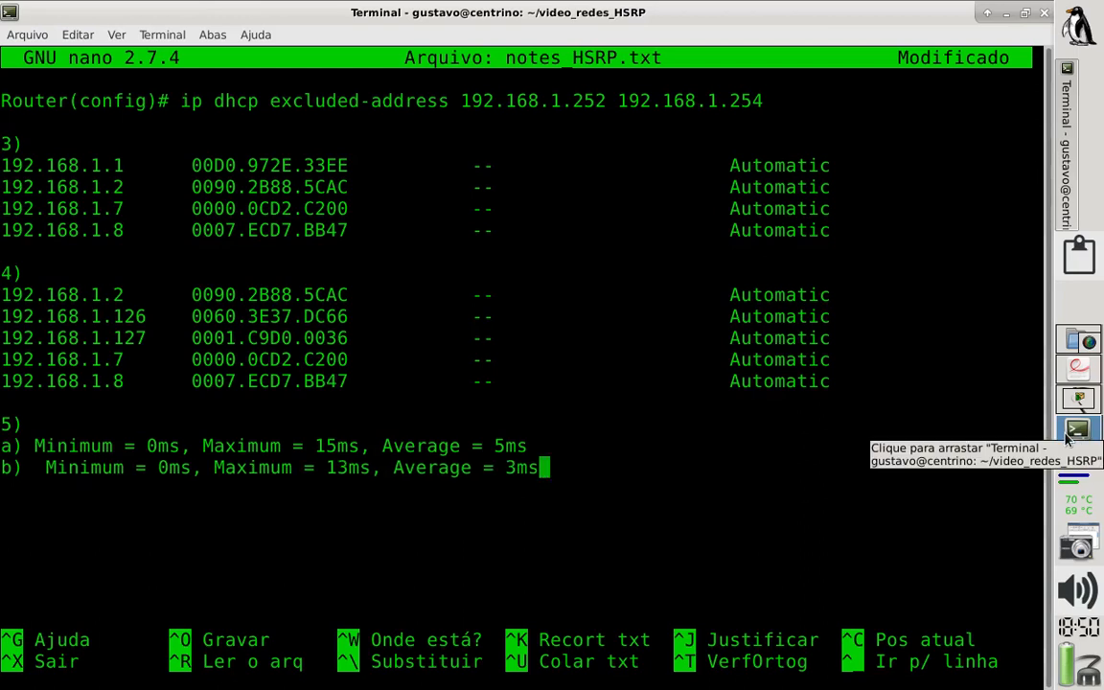
# Remove the extra space after "b)" and add a "c)" label on the line below.
pyautogui.press('Home')
pyautogui.press('Right')
pyautogui.press('Right')
pyautogui.press('Right')
pyautogui.press('Delete')
pyautogui.press('Down')
pyautogui.write('c)')
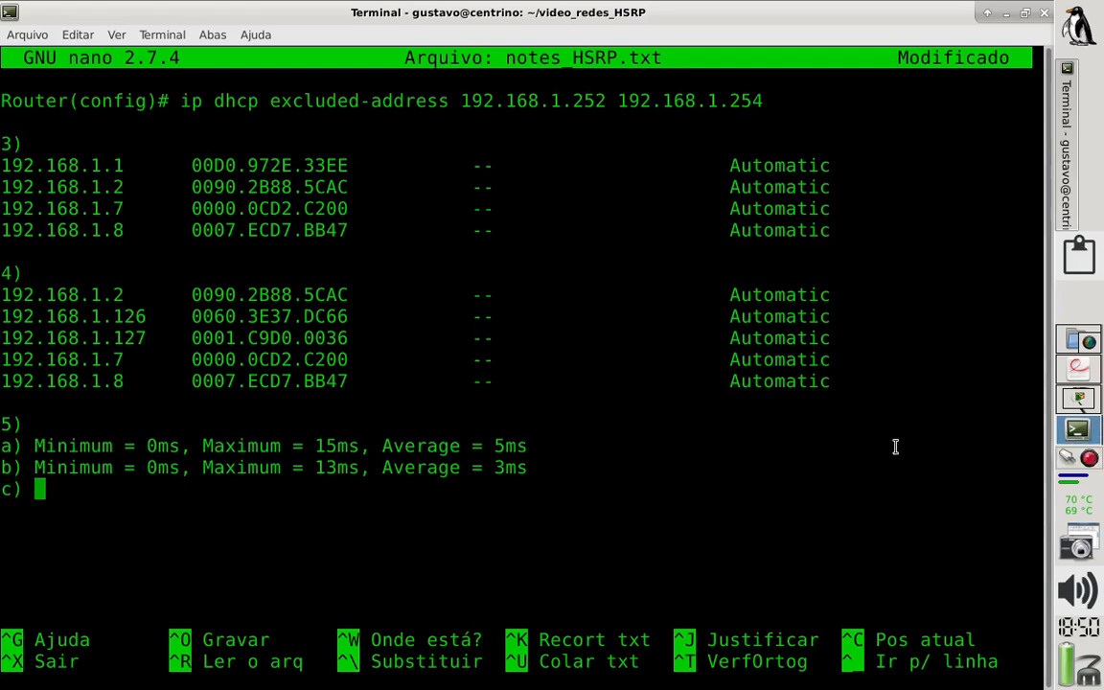
# Switch to Packet Tracer and ping 192.168.1.252 from PC3's Command Prompt.
pyautogui.click(1078, 398)
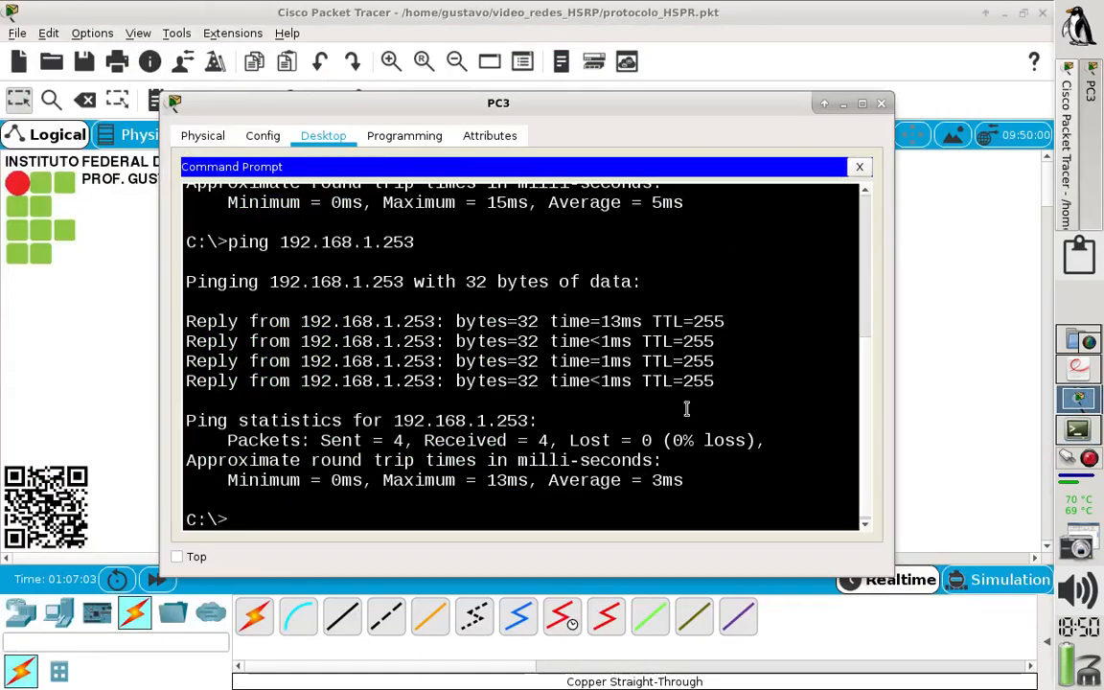
pyautogui.press('Up')
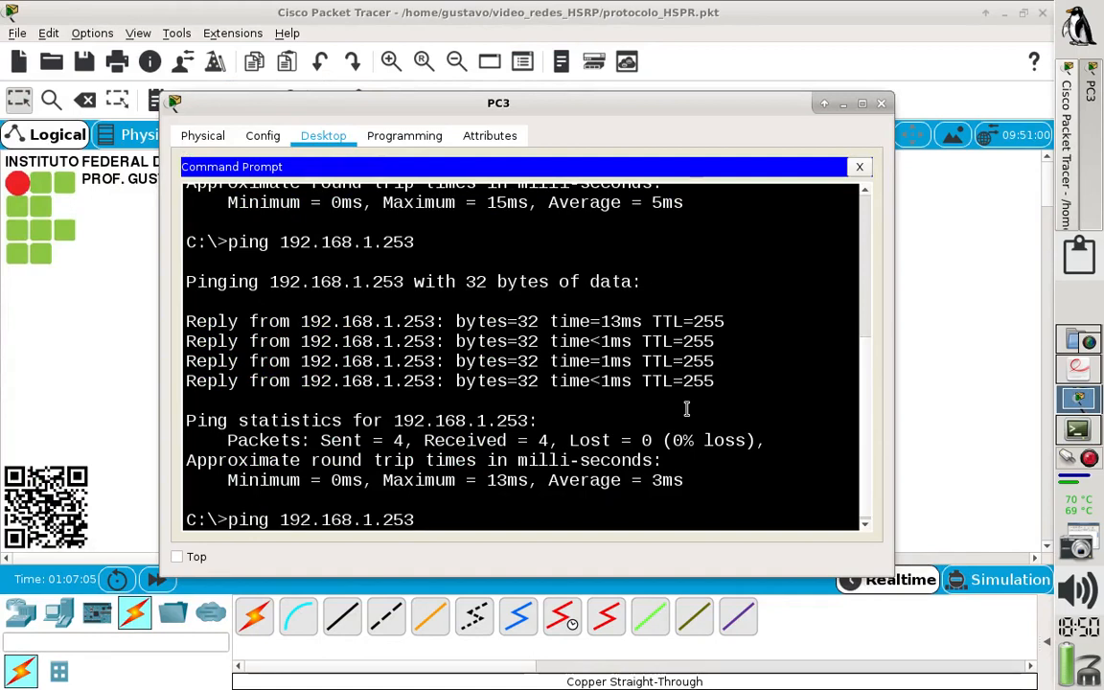
pyautogui.press('BackSpace')
pyautogui.write('2')
pyautogui.press('Return')
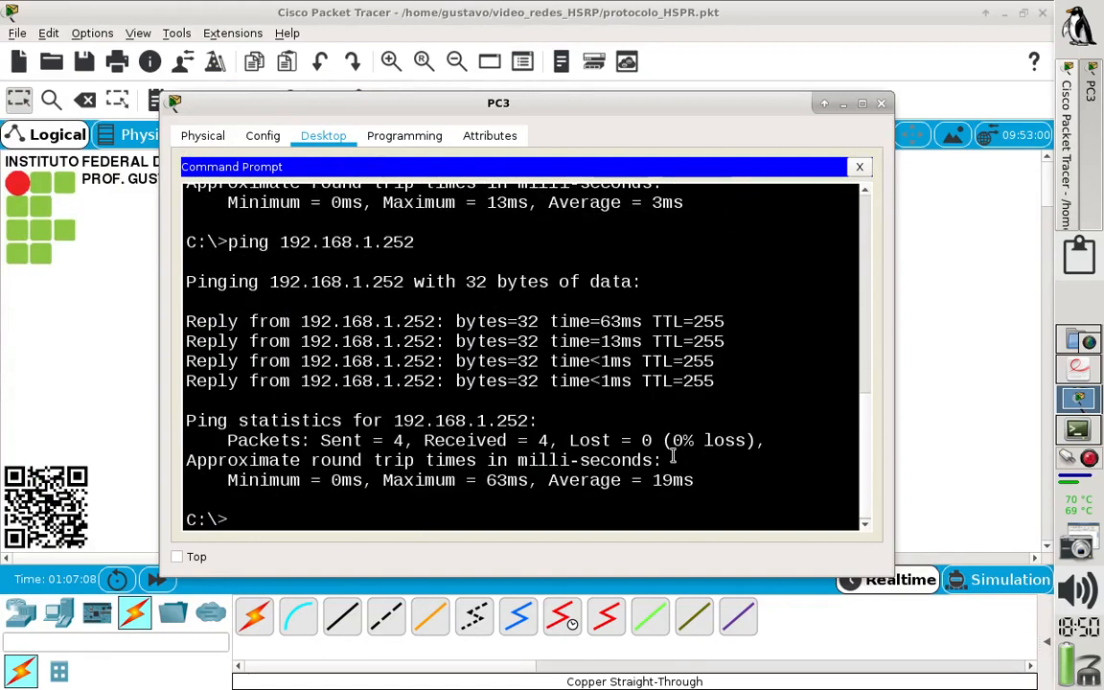
# Copy the minimum, maximum and average times of the 192.168.1.252 ping after "c)" in the terminal notes and save notes_HSRP.txt.
pyautogui.moveTo(704, 480); pyautogui.dragTo(227, 480)
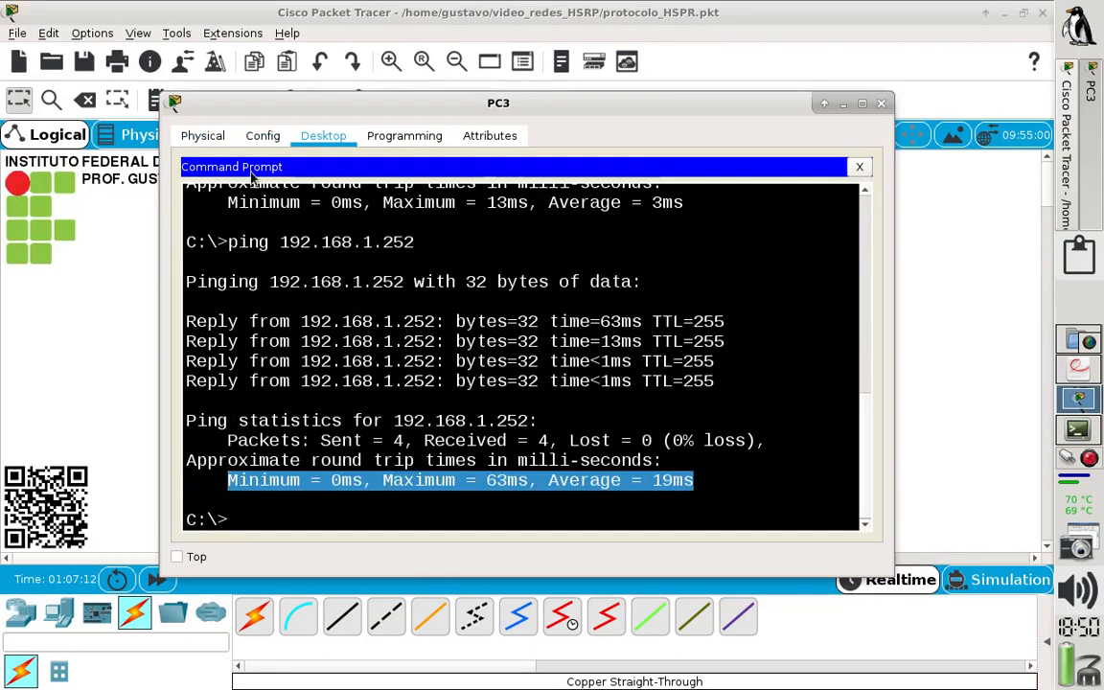
pyautogui.rightClick(360, 480)
pyautogui.click(385, 487)
pyautogui.click(1077, 429)
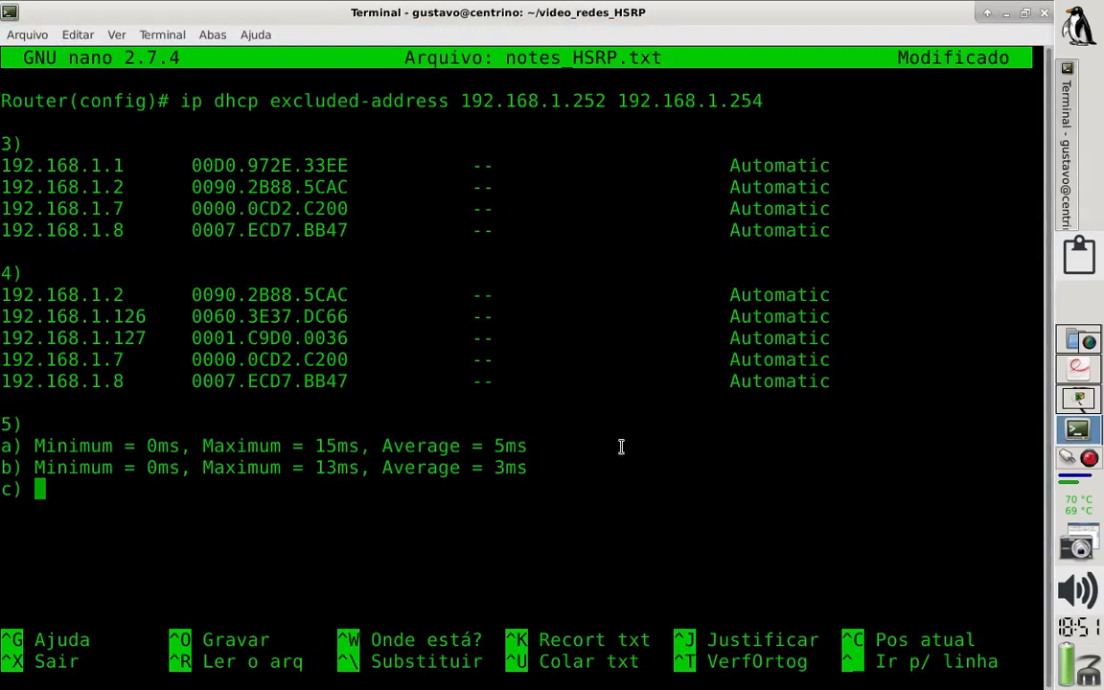
pyautogui.hotkey('ctrl', 'shift', 'v')
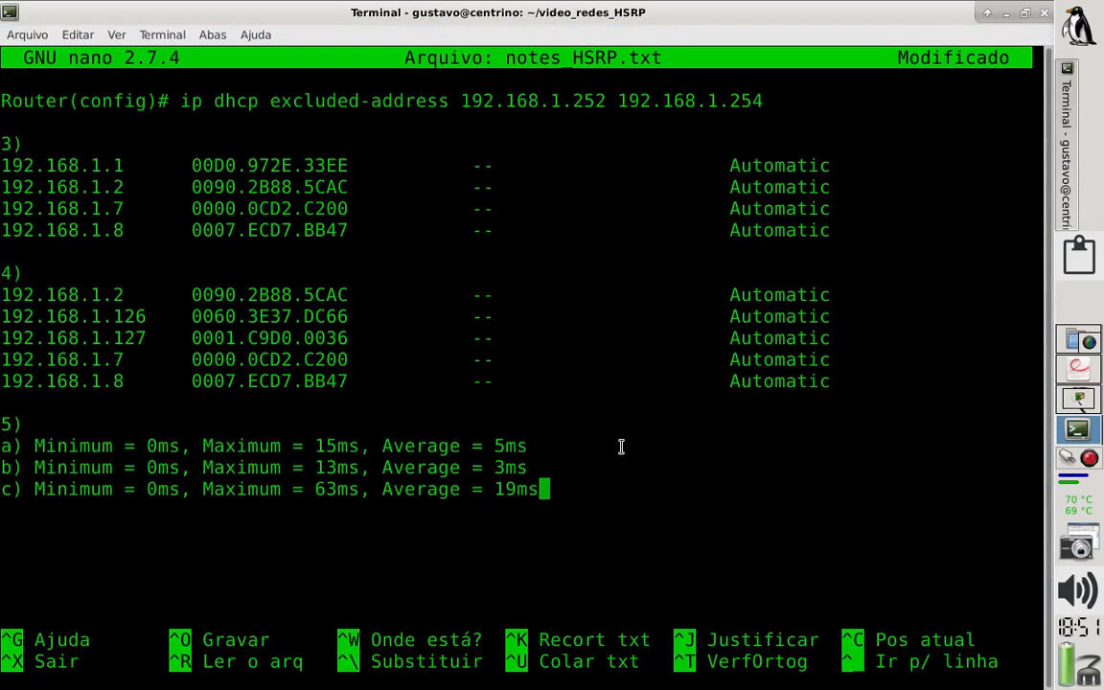
pyautogui.hotkey('ctrl', 'o')
pyautogui.press('Return')
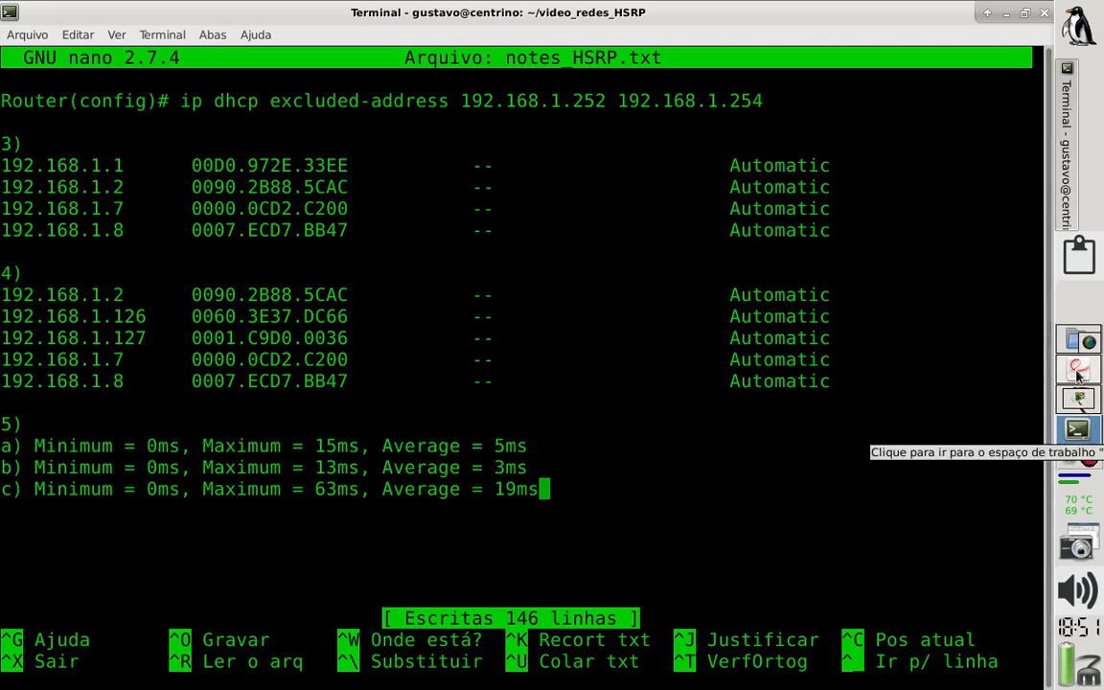
# Switch to Packet Tracer, display PC3's ARP table with arp -a, and highlight the physical address of 192.168.1.254.
pyautogui.click(1077, 397)
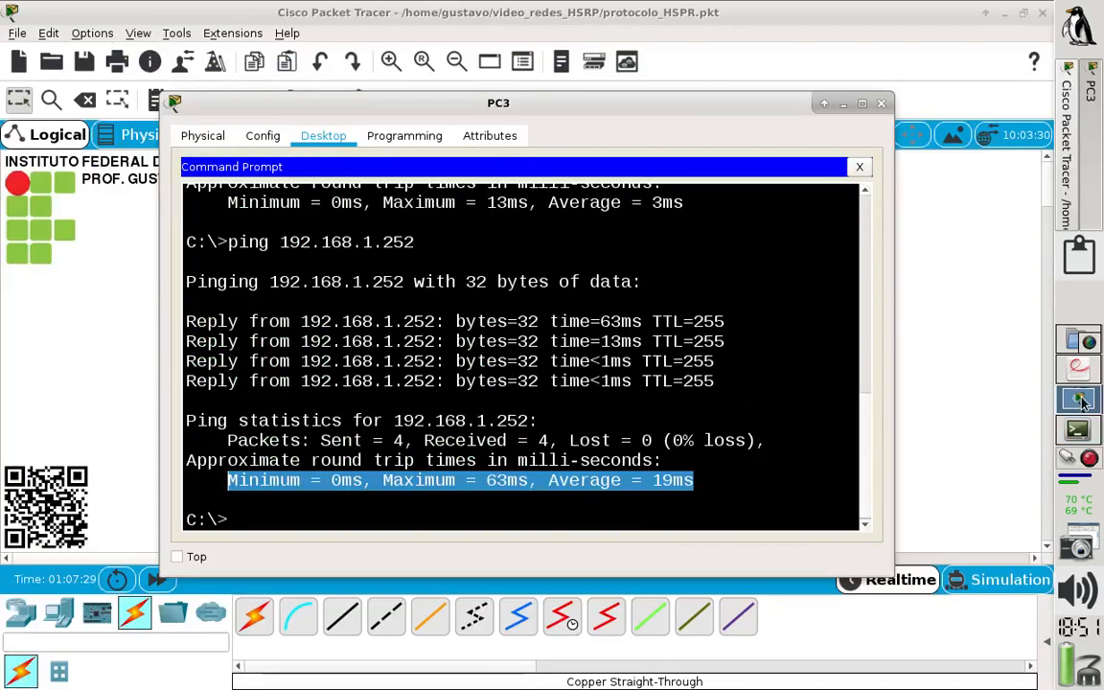
pyautogui.click(345, 518)
pyautogui.write('arp')
pyautogui.press('Return')
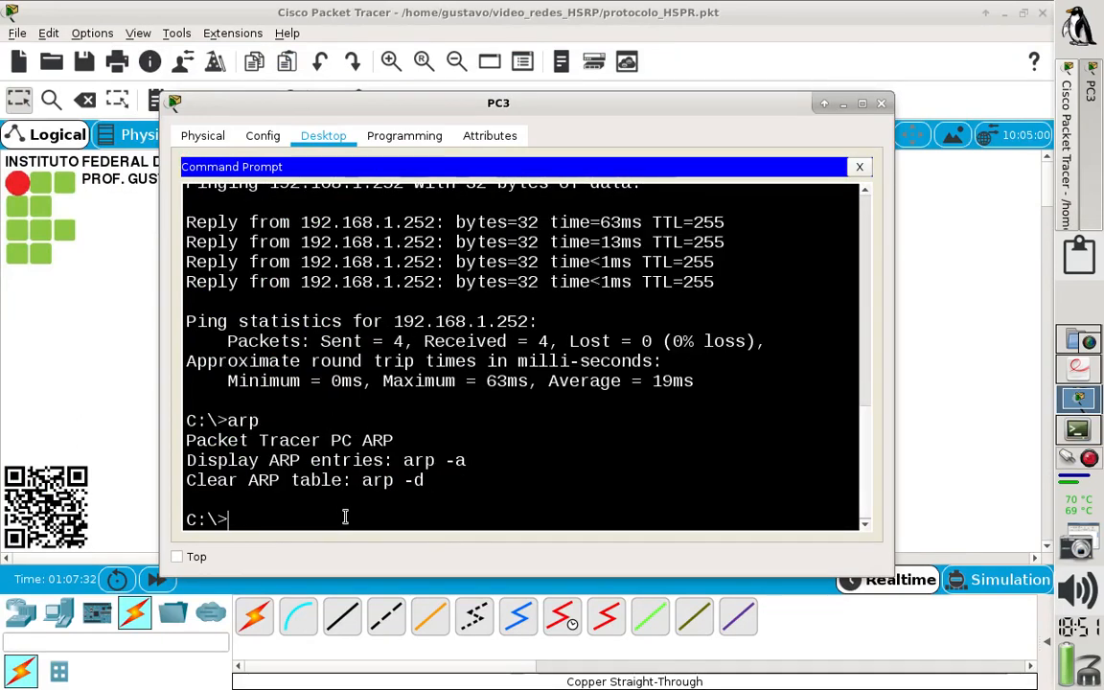
pyautogui.write('arp -a')
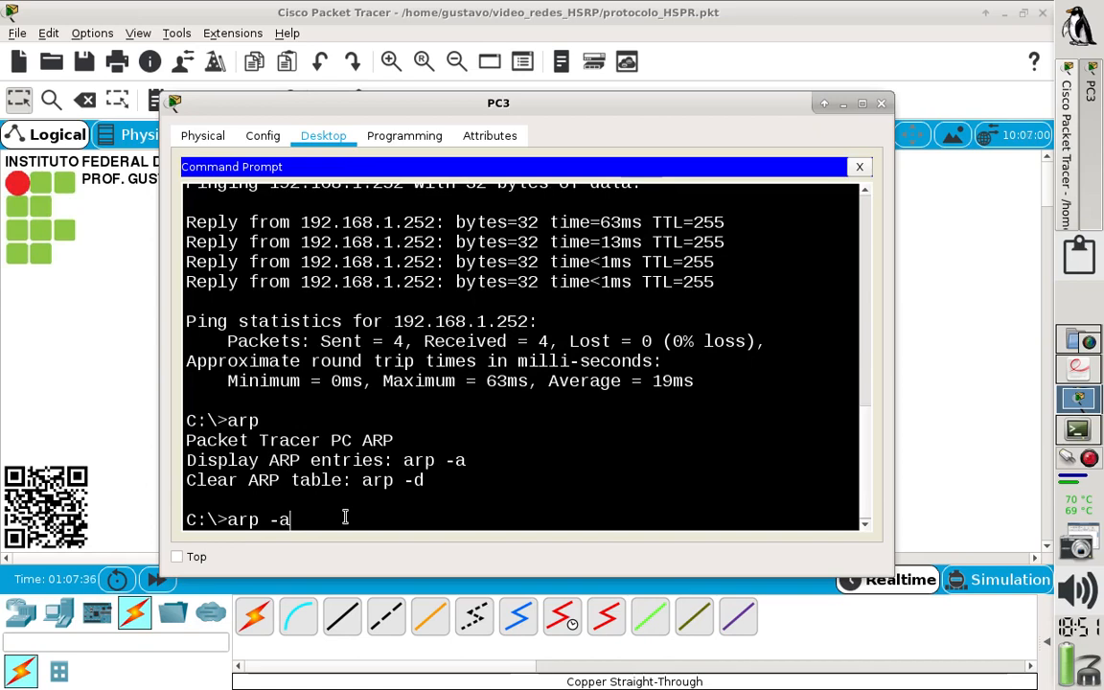
pyautogui.press('Return')
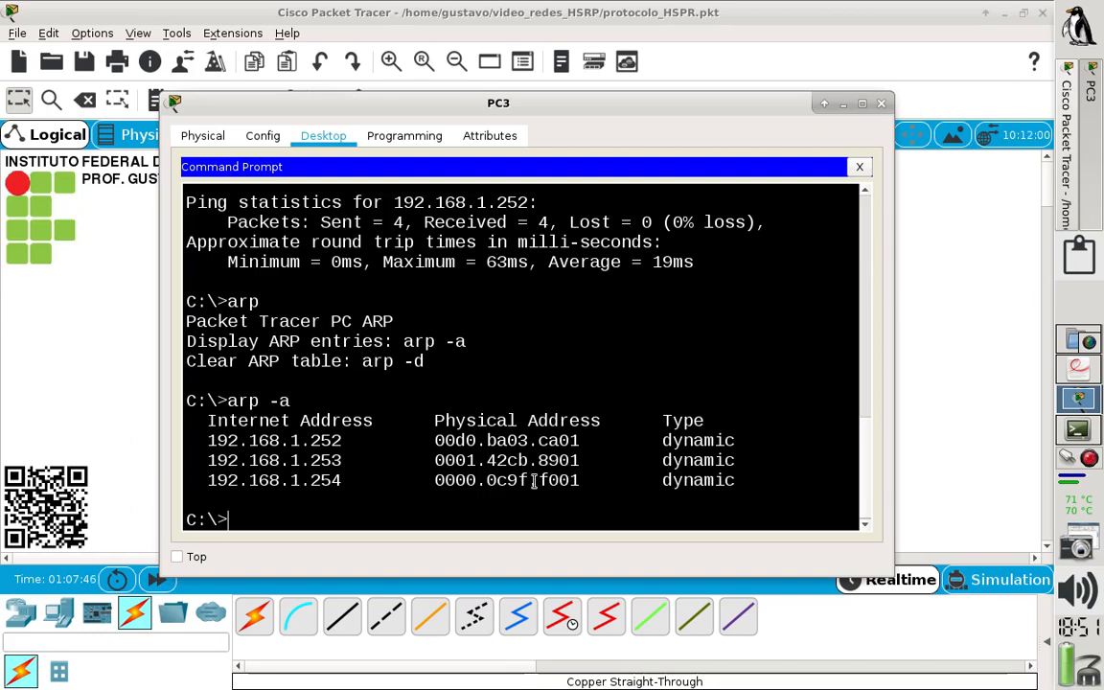
pyautogui.moveTo(455, 480); pyautogui.dragTo(590, 480)
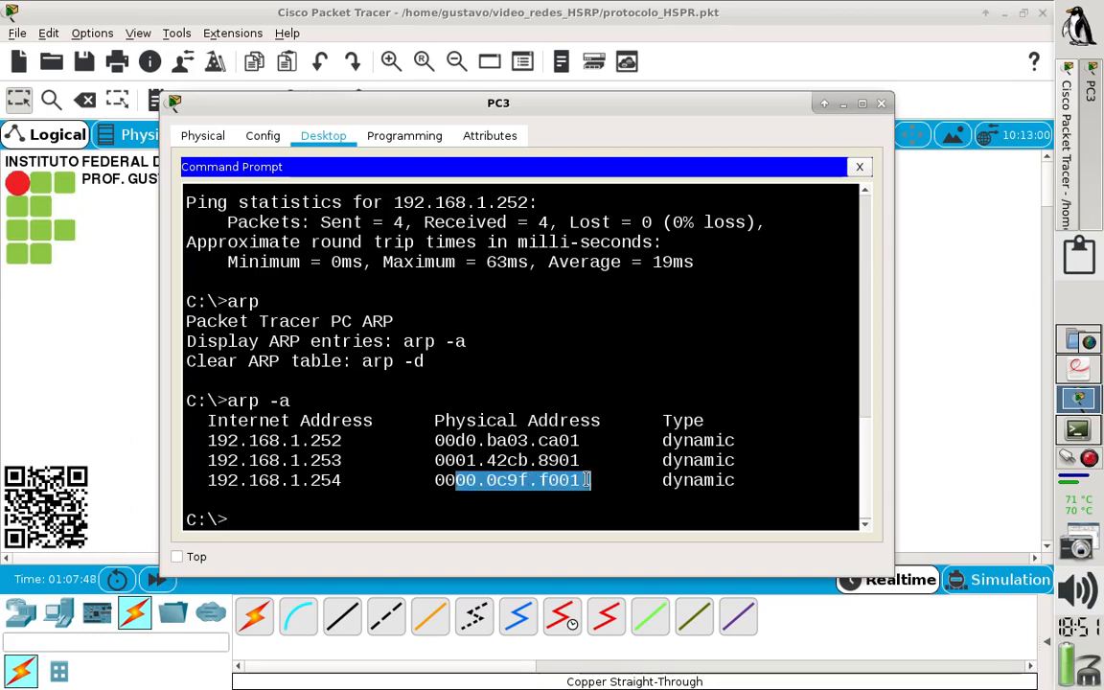
pyautogui.click(879, 103)
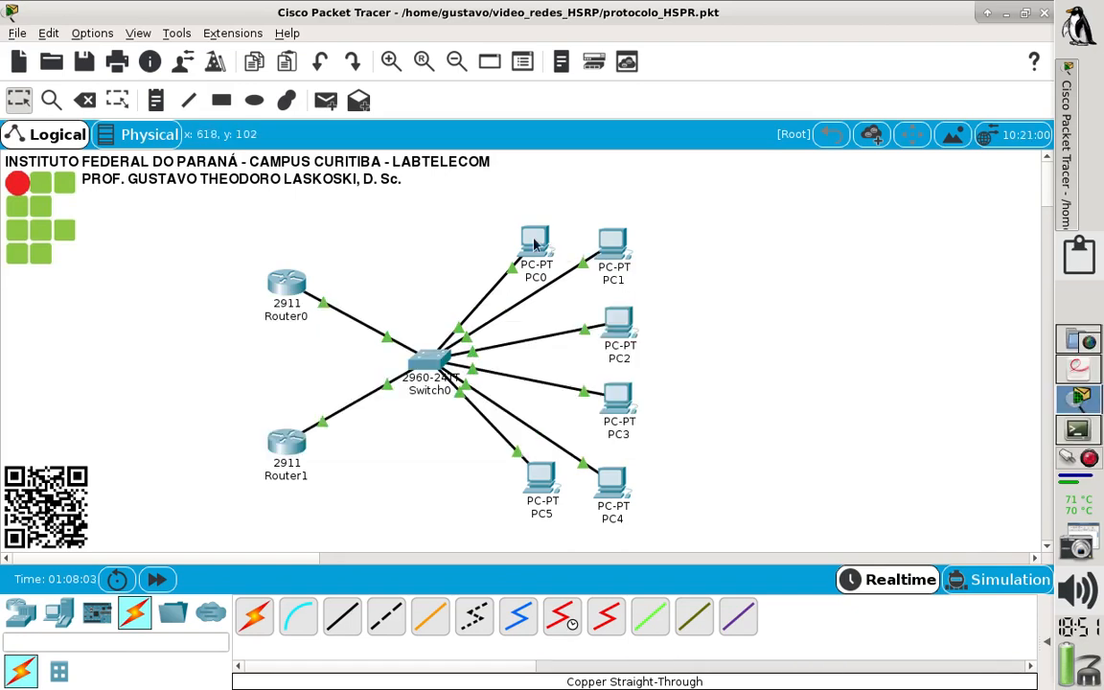
# Display Router0's HSRP status in its command line with sh standby.
pyautogui.moveTo(535, 246)
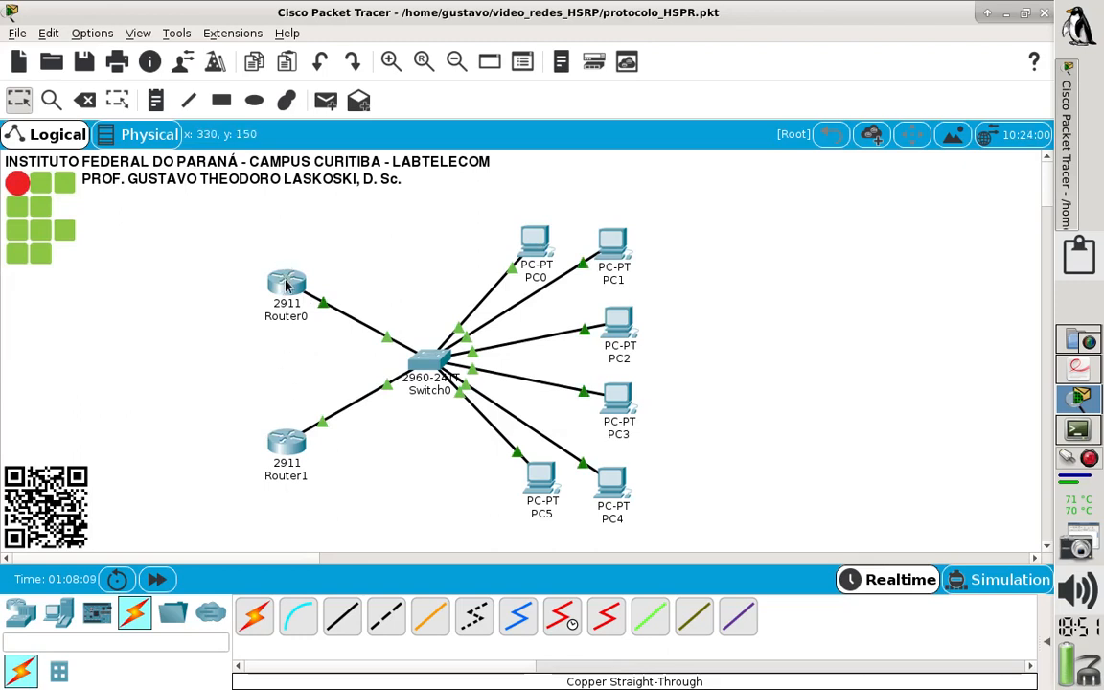
pyautogui.click(286, 282)
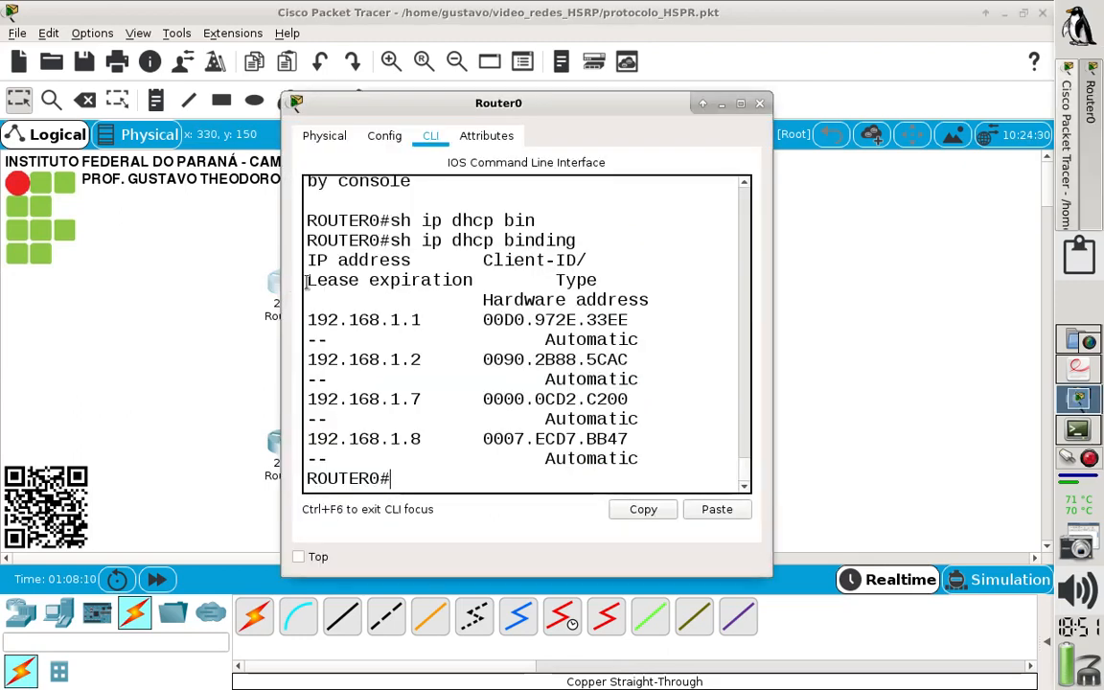
pyautogui.click(740, 104)
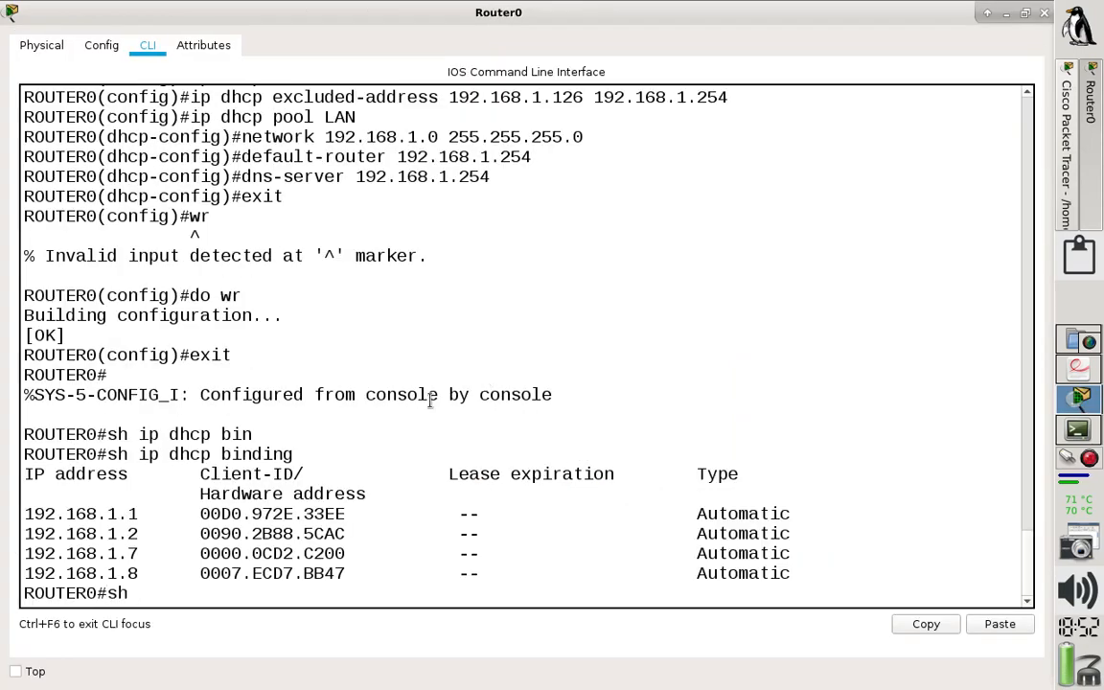
pyautogui.write('andb')
pyautogui.press('Tab')
pyautogui.press('Return')
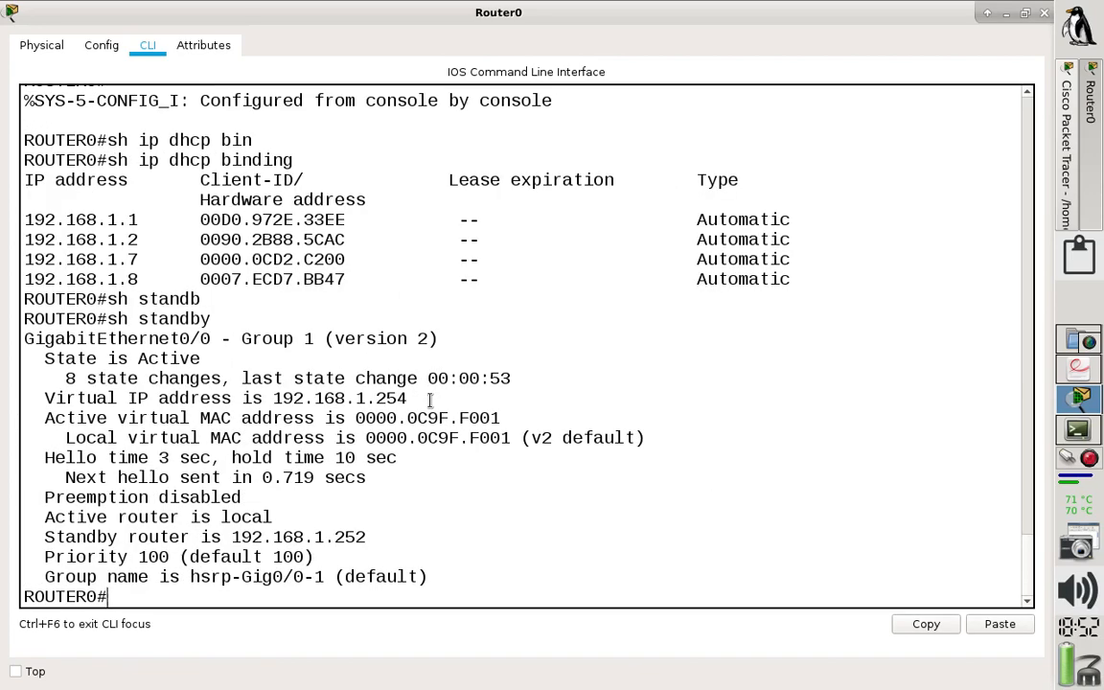
# Highlight the HSRP state and priority lines in Router0's standby output and close the router window.
pyautogui.click(209, 364)
pyautogui.moveTo(209, 363); pyautogui.dragTo(45, 364)
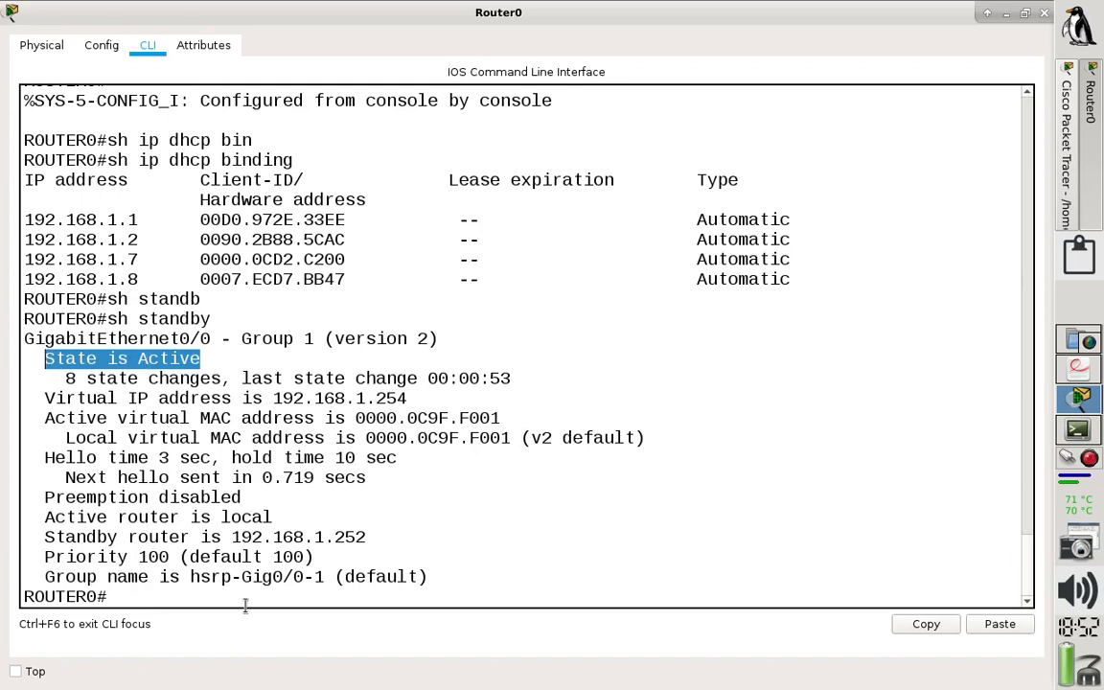
pyautogui.moveTo(323, 556); pyautogui.dragTo(56, 556)
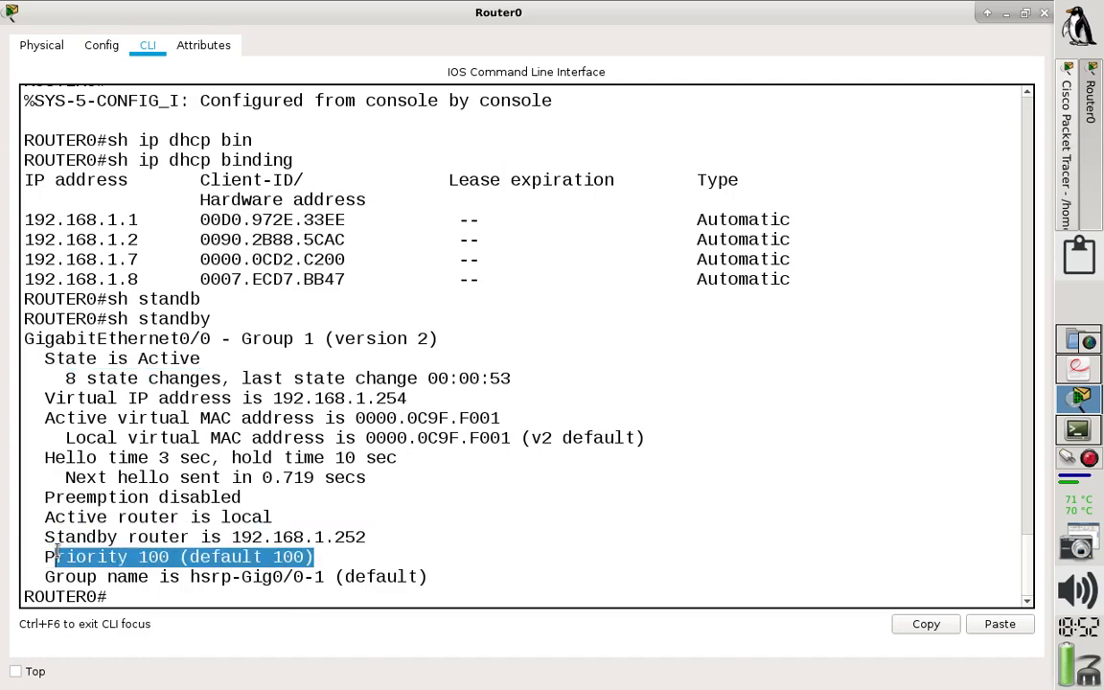
pyautogui.click(1043, 12)
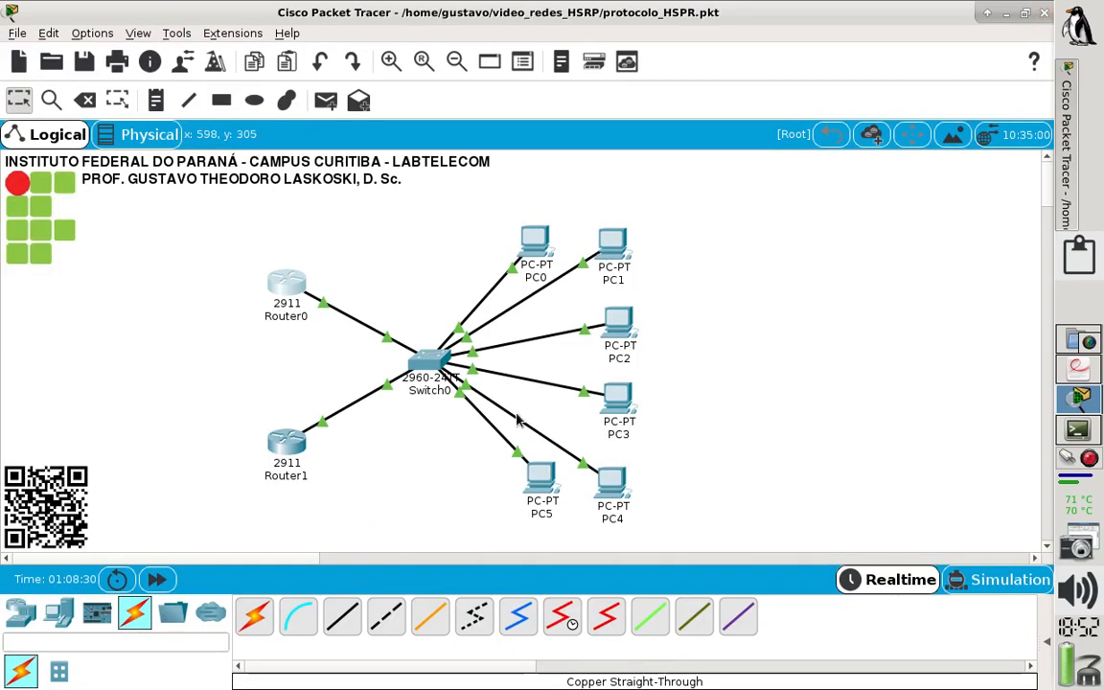
# Display Router1's HSRP status in its command line with sh standby.
pyautogui.click(283, 445)
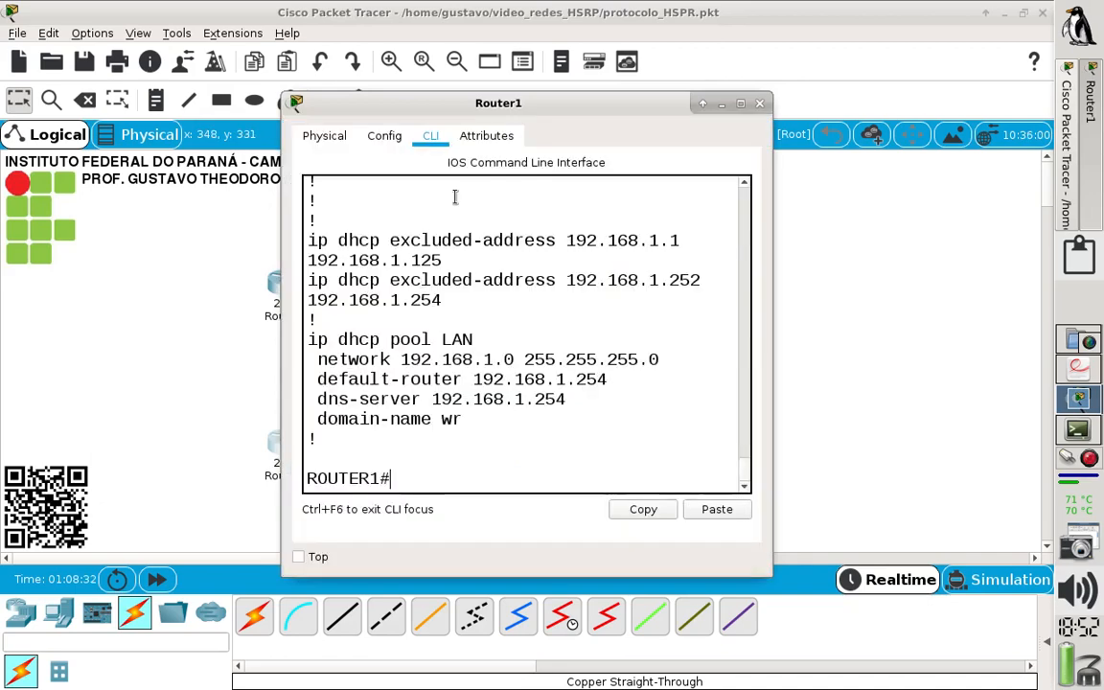
pyautogui.click(740, 104)
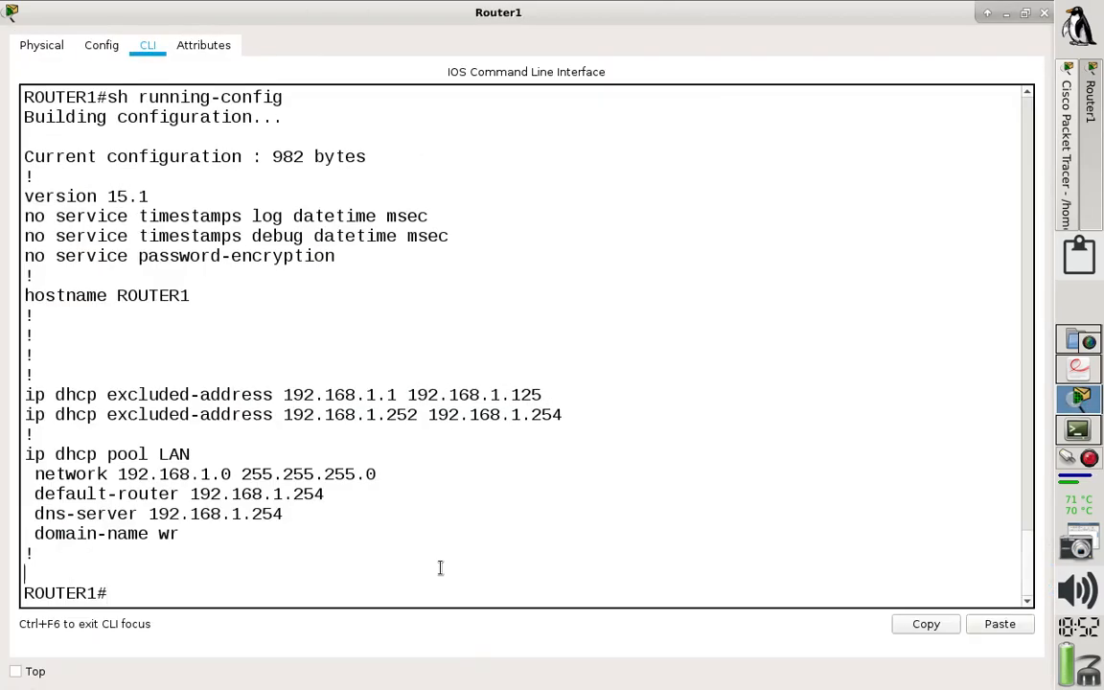
pyautogui.write('sh st')
pyautogui.press('Tab')
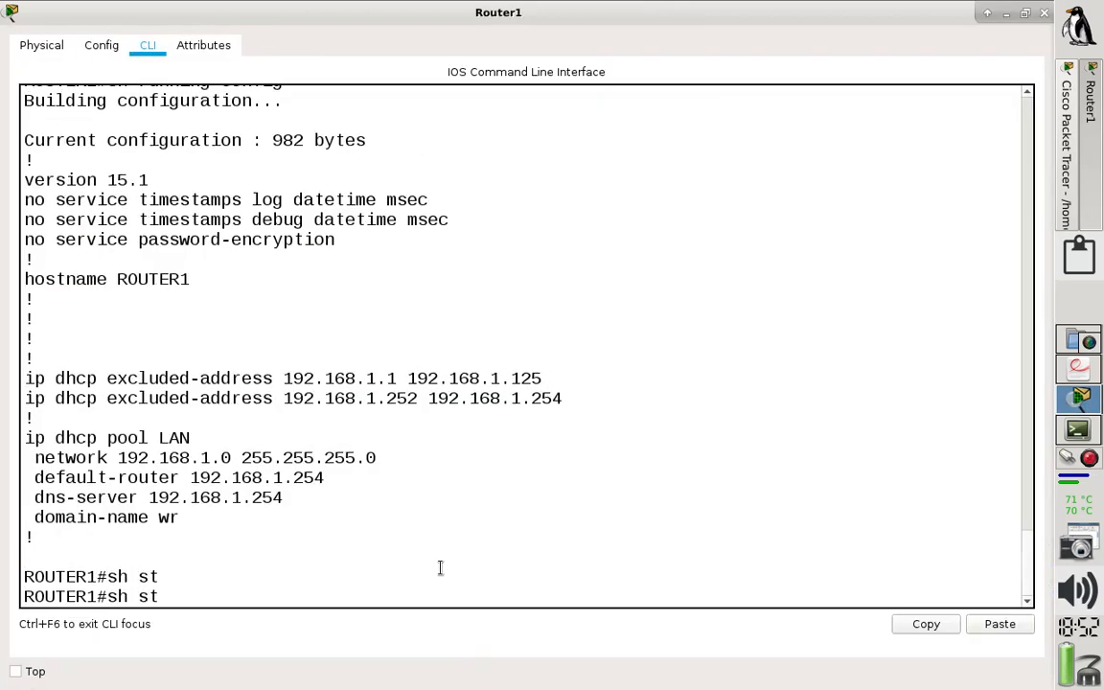
pyautogui.write('n')
pyautogui.press('BackSpace')
pyautogui.write('a')
pyautogui.press('Tab')
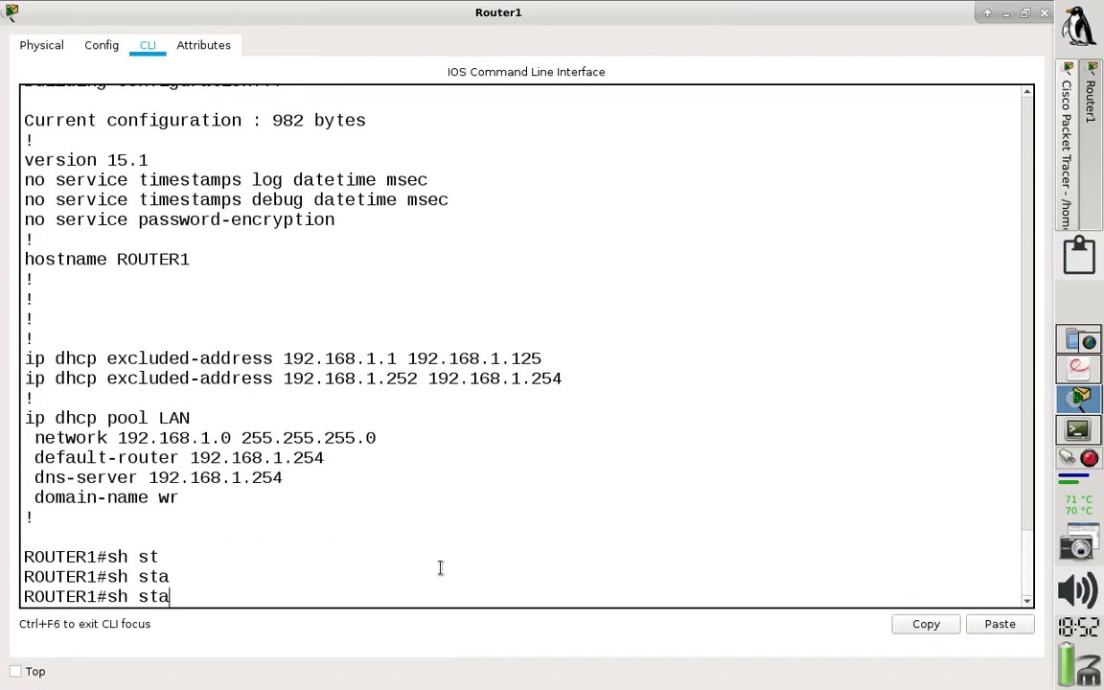
pyautogui.write('n')
pyautogui.press('BackSpace')
pyautogui.write('anb')
pyautogui.press('Tab')
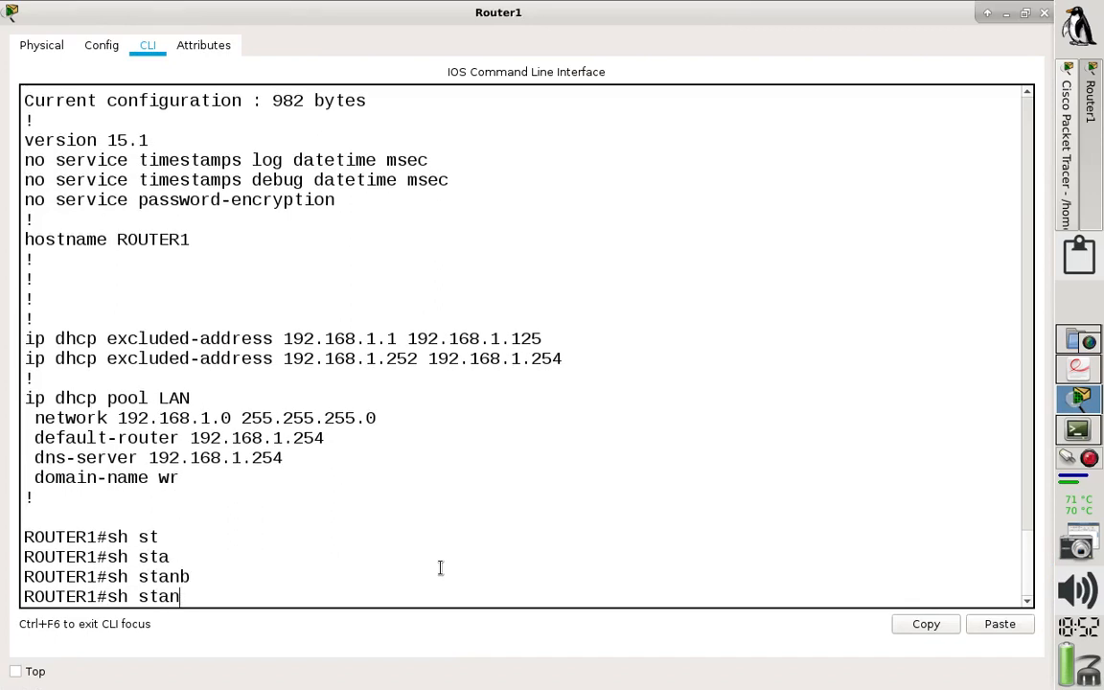
pyautogui.press('BackSpace')
pyautogui.press('BackSpace')
pyautogui.write('d')
pyautogui.press('Tab')
pyautogui.press('Return')
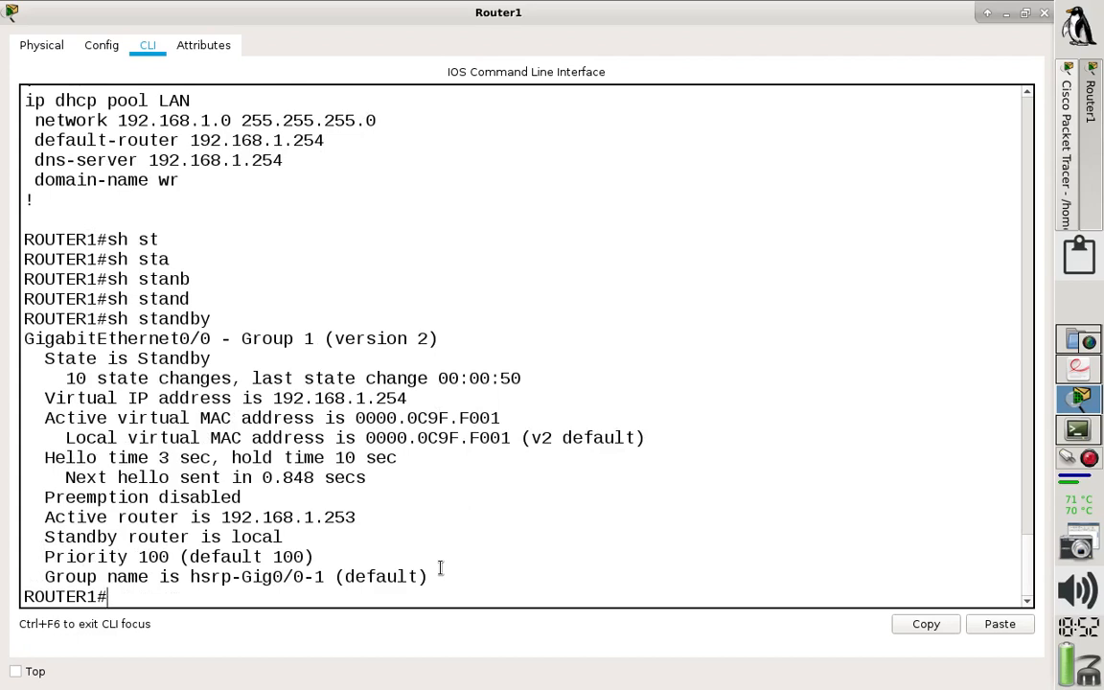
# Highlight the HSRP state and priority lines in Router1's standby output and close the router window.
pyautogui.moveTo(213, 358); pyautogui.dragTo(36, 360)
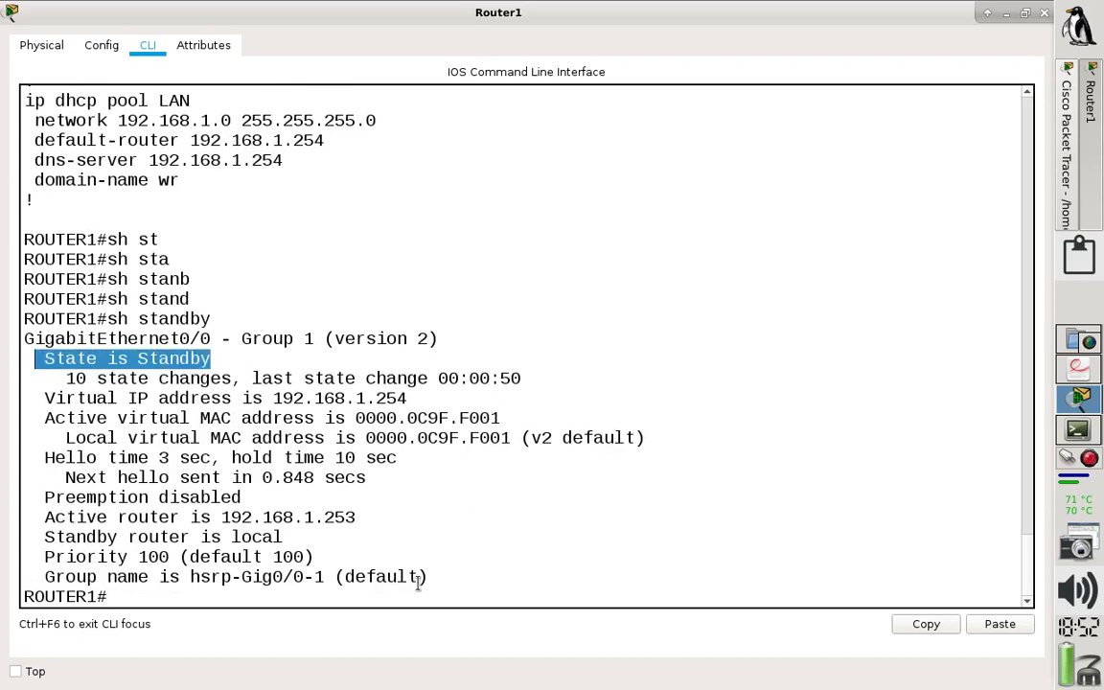
pyautogui.moveTo(317, 557); pyautogui.dragTo(55, 557)
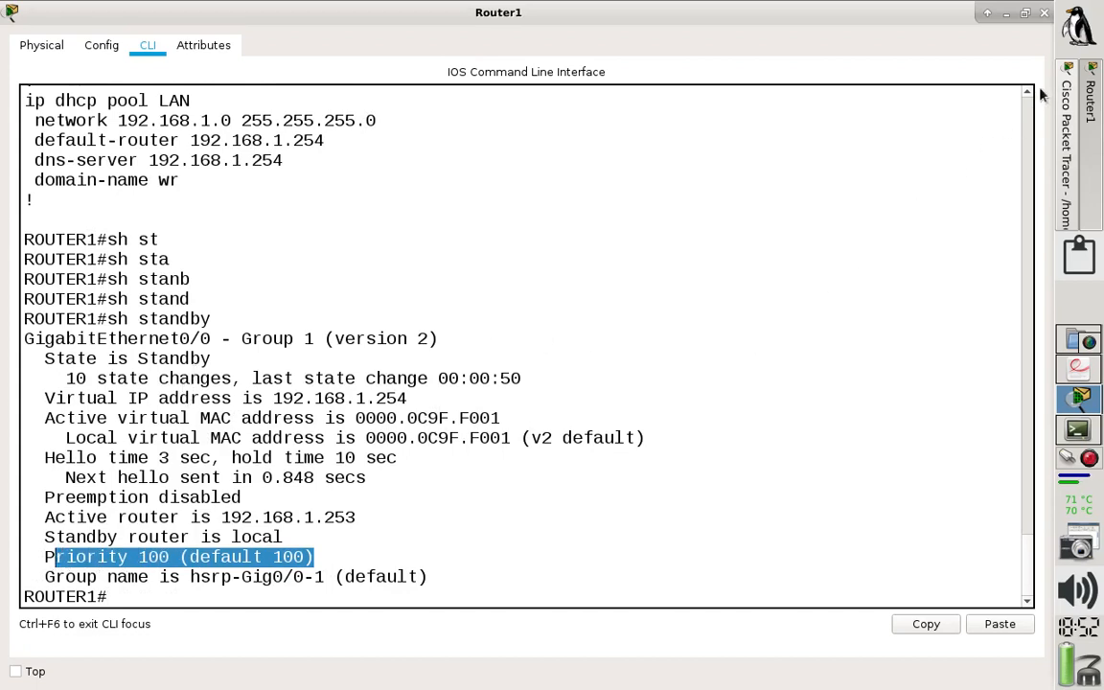
pyautogui.click(1043, 12)
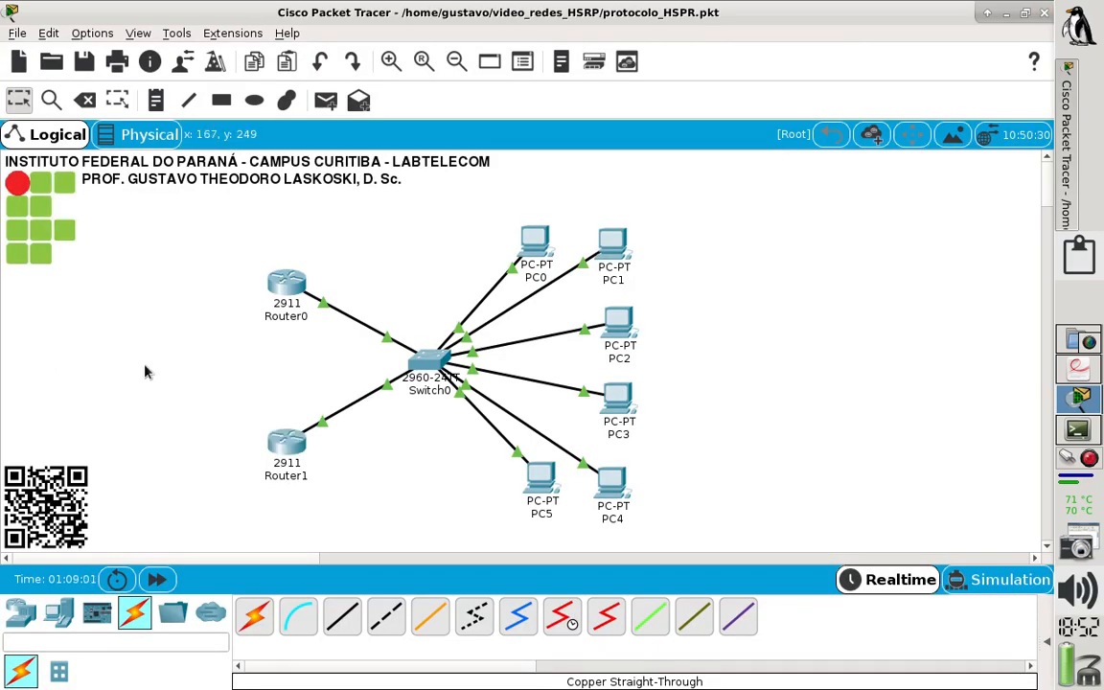
# Delete the cable between Router0 and Switch0 and return to the selection tool.
pyautogui.click(85, 101)
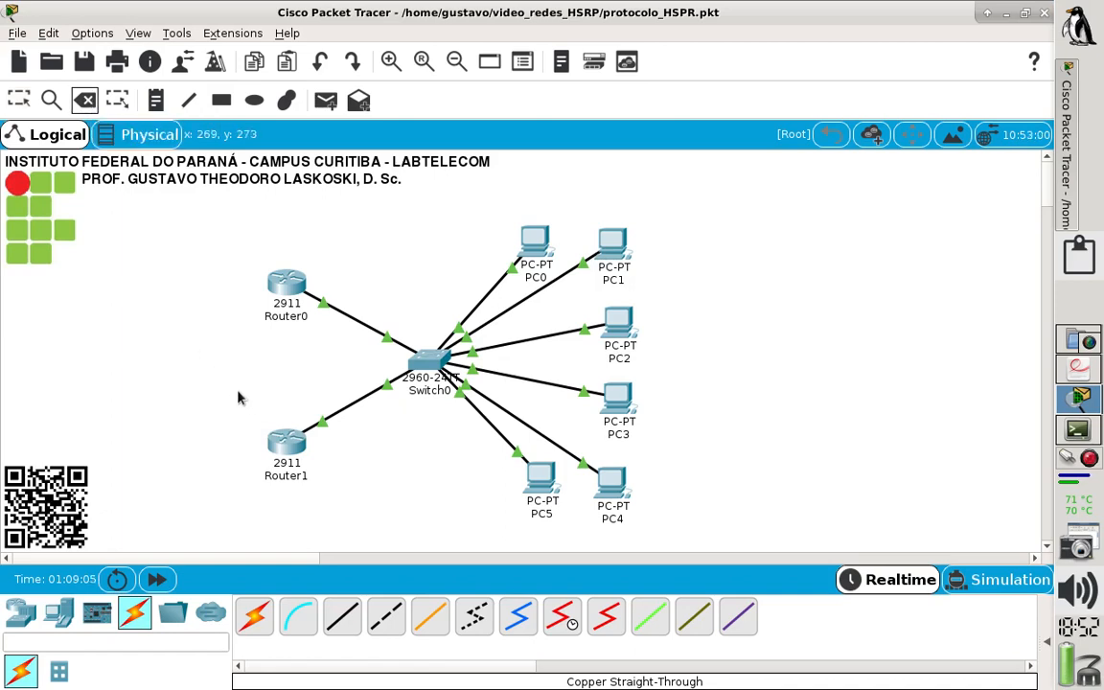
pyautogui.click(356, 326)
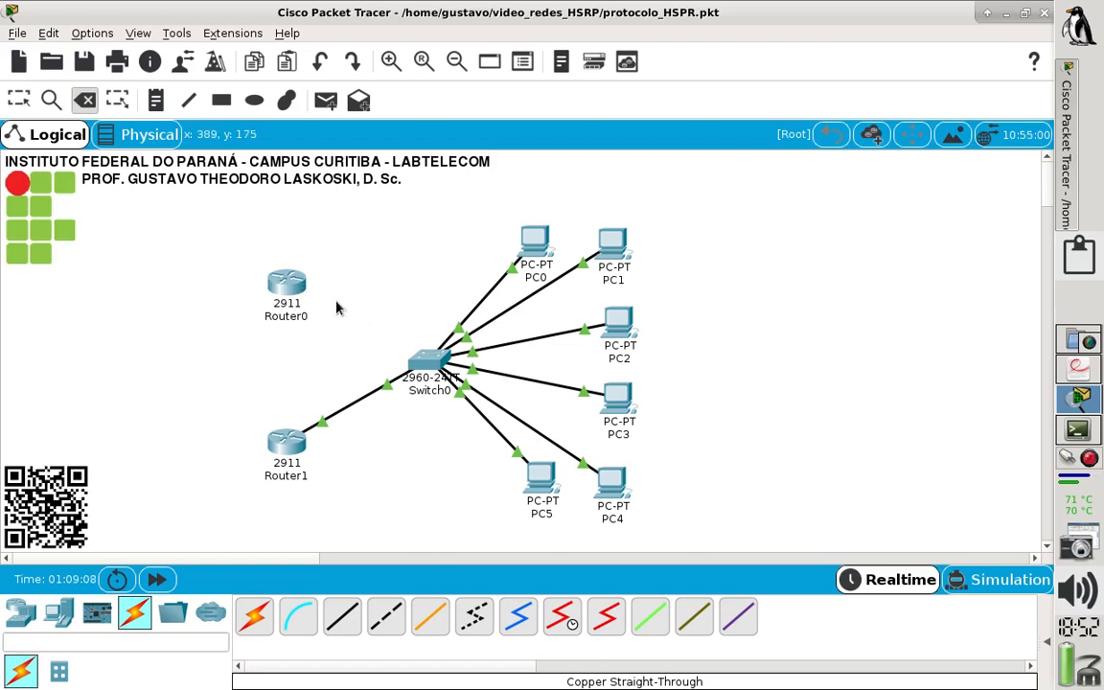
pyautogui.click(21, 98)
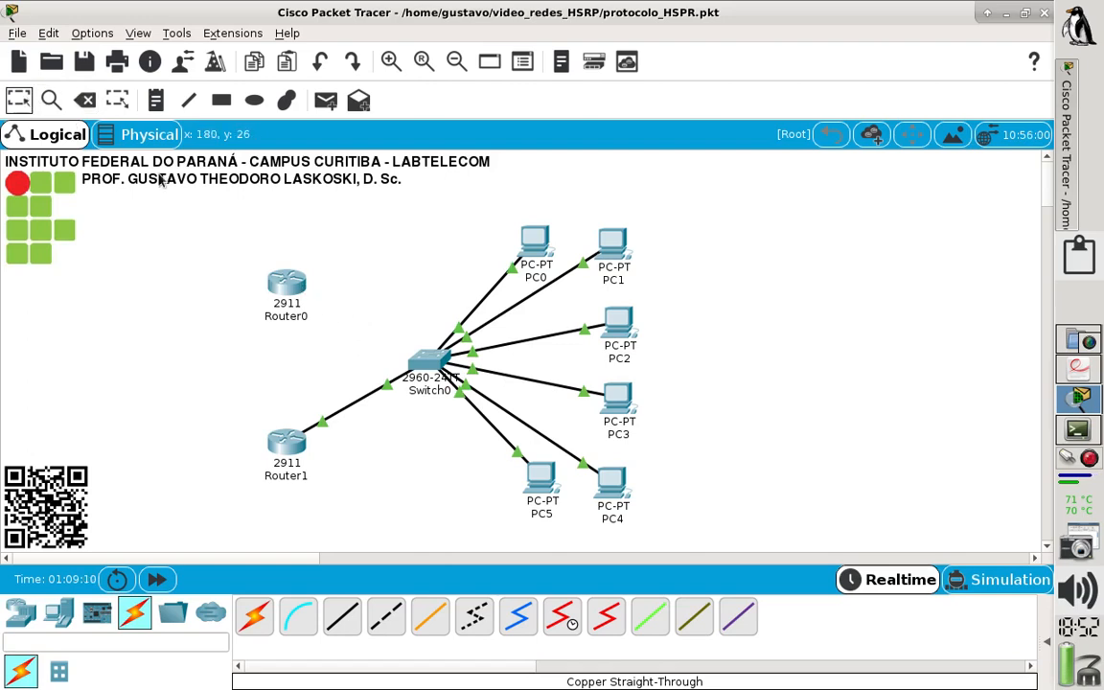
# Check Router1's command line for the HSRP state change on GigabitEthernet0/0 and close the router window.
pyautogui.click(287, 442)
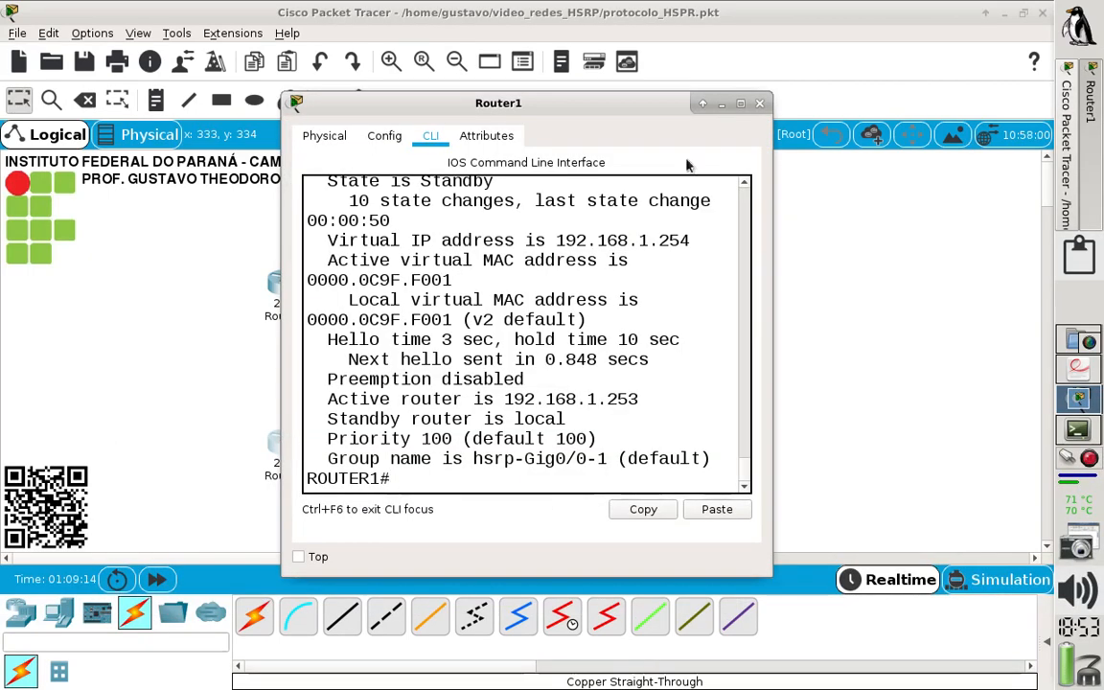
pyautogui.click(739, 103)
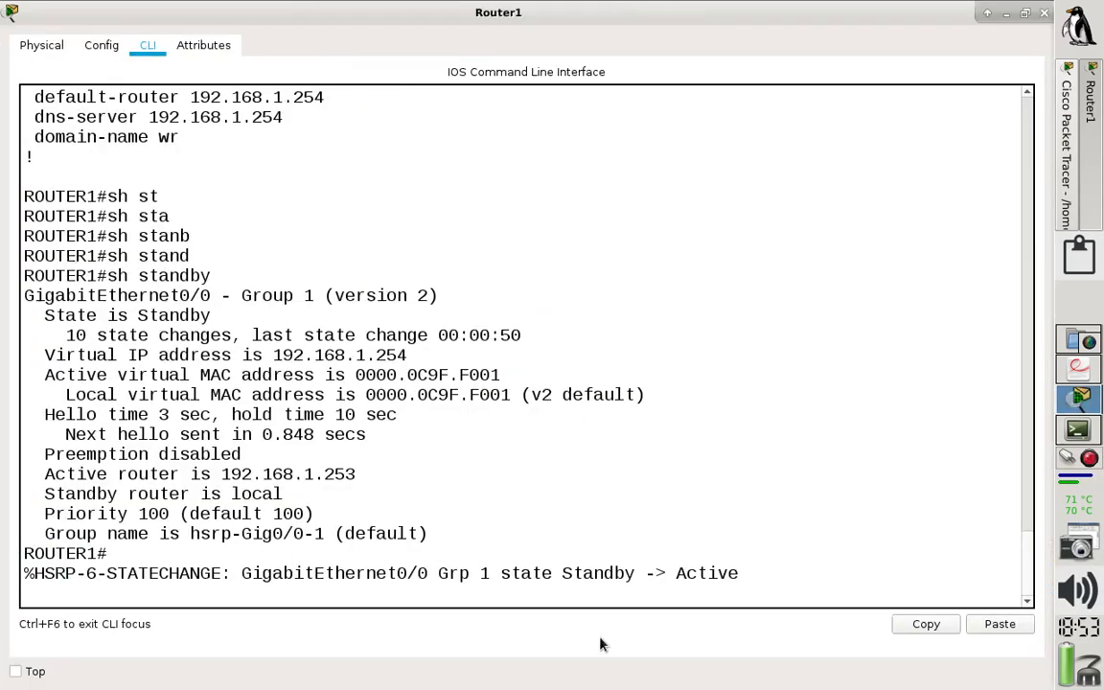
pyautogui.moveTo(562, 573); pyautogui.dragTo(788, 571)
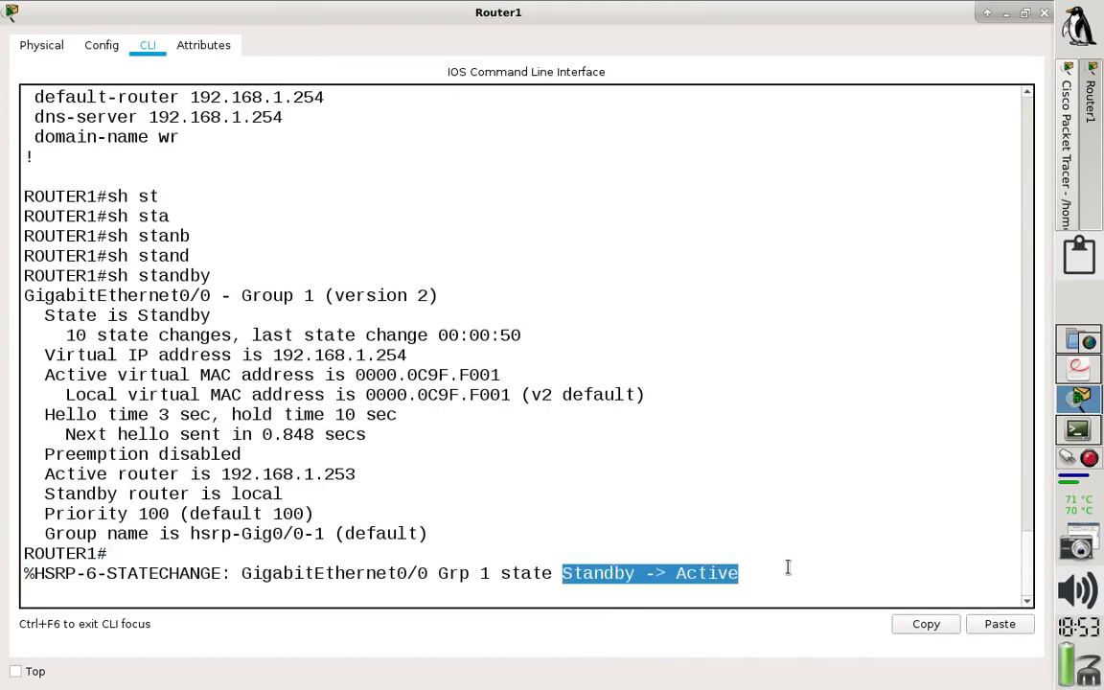
pyautogui.press('Return')
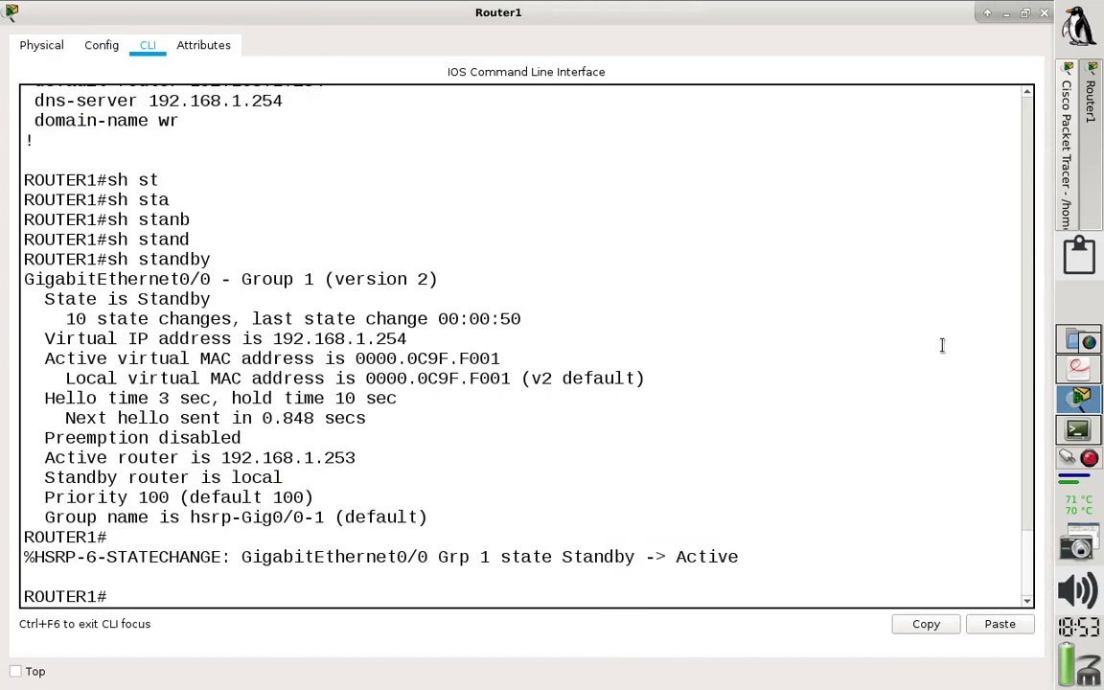
pyautogui.click(1043, 13)
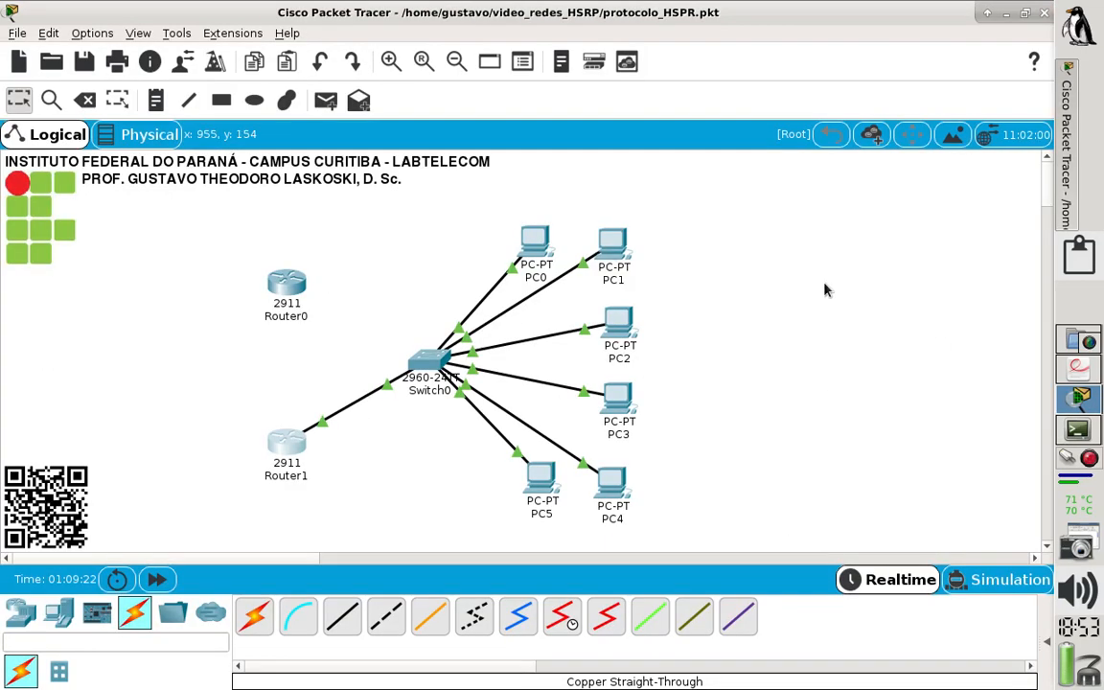
# Request a new DHCP lease on PC3 by switching its IPv4 configuration to Static and back to DHCP.
pyautogui.click(620, 401)
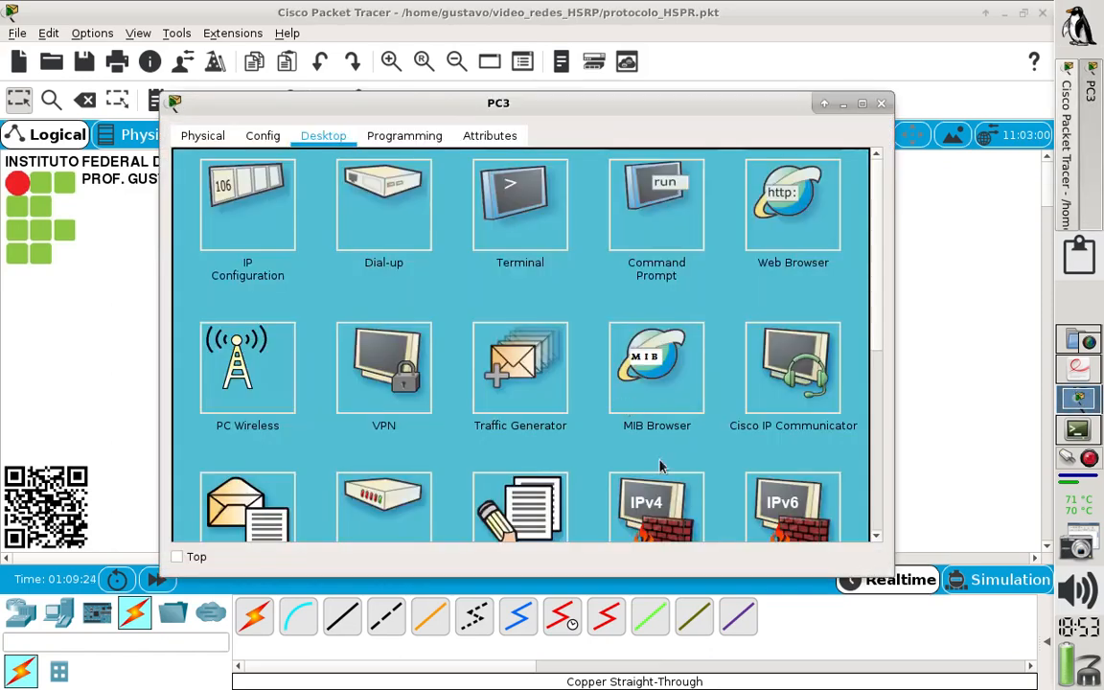
pyautogui.click(276, 226)
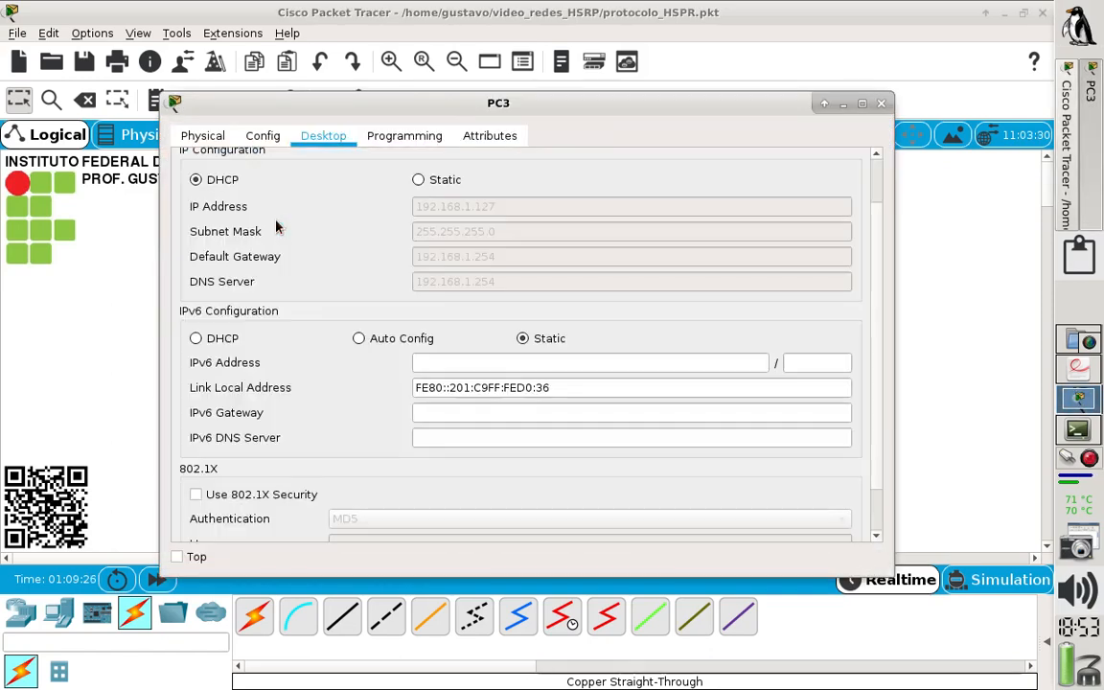
pyautogui.click(443, 184)
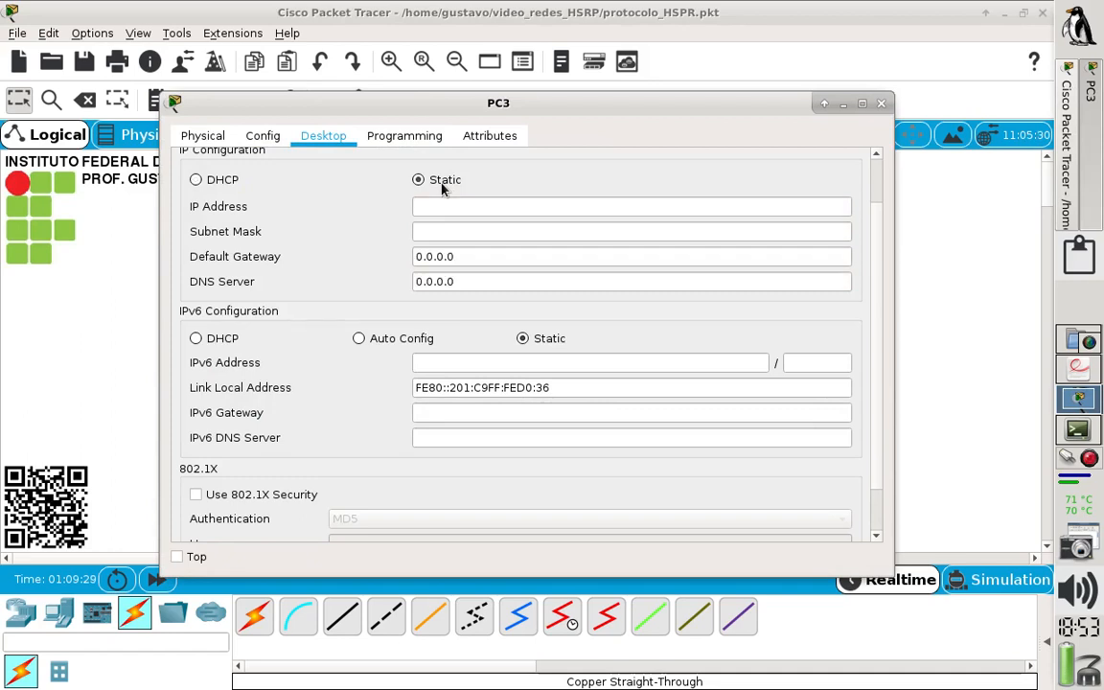
pyautogui.click(216, 180)
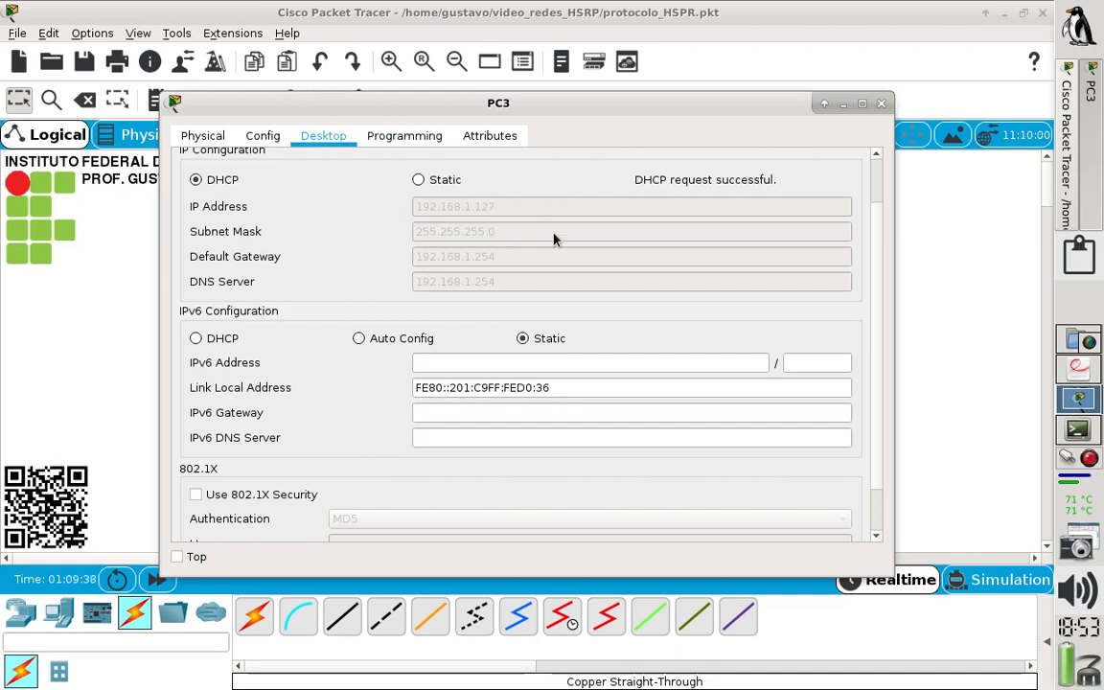
pyautogui.scroll(2, 499, 213)
pyautogui.click(849, 165)
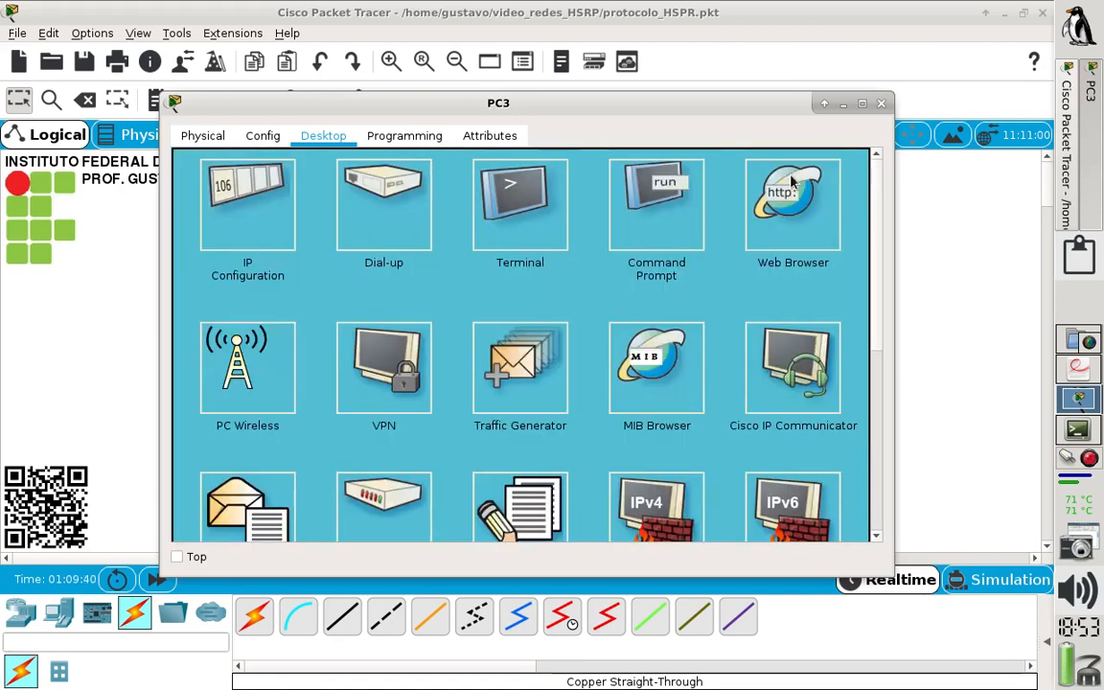
# Ping the virtual gateway 192.168.1.254 from PC3's command prompt.
pyautogui.click(582, 192)
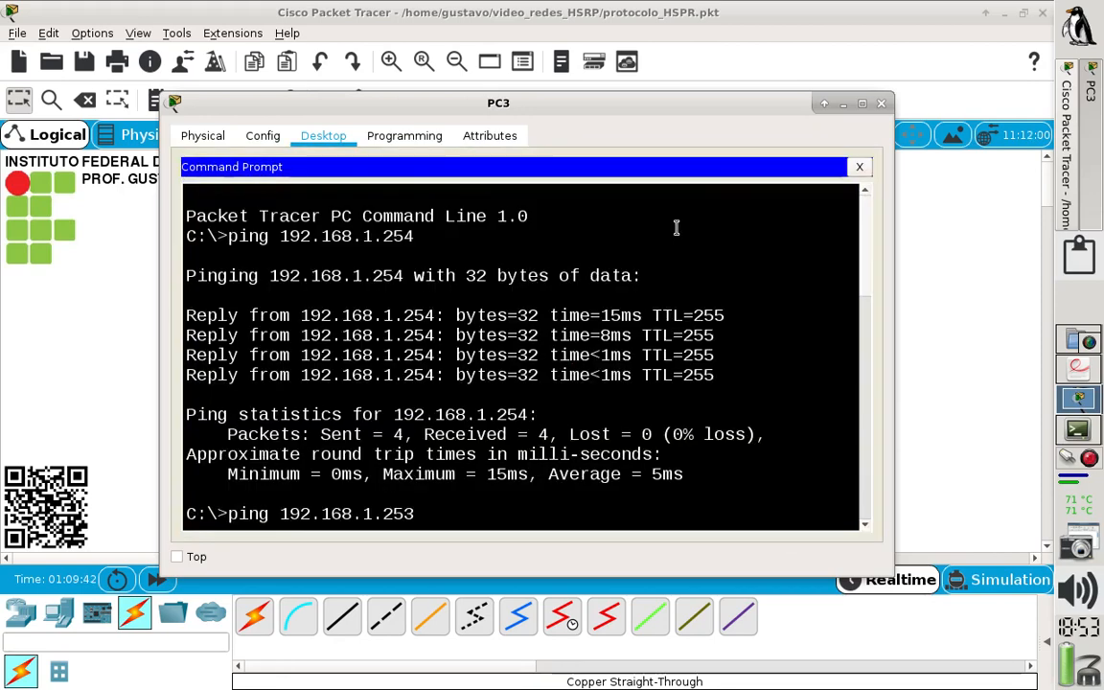
pyautogui.press('Return')
pyautogui.press('Up')
pyautogui.press('Up')
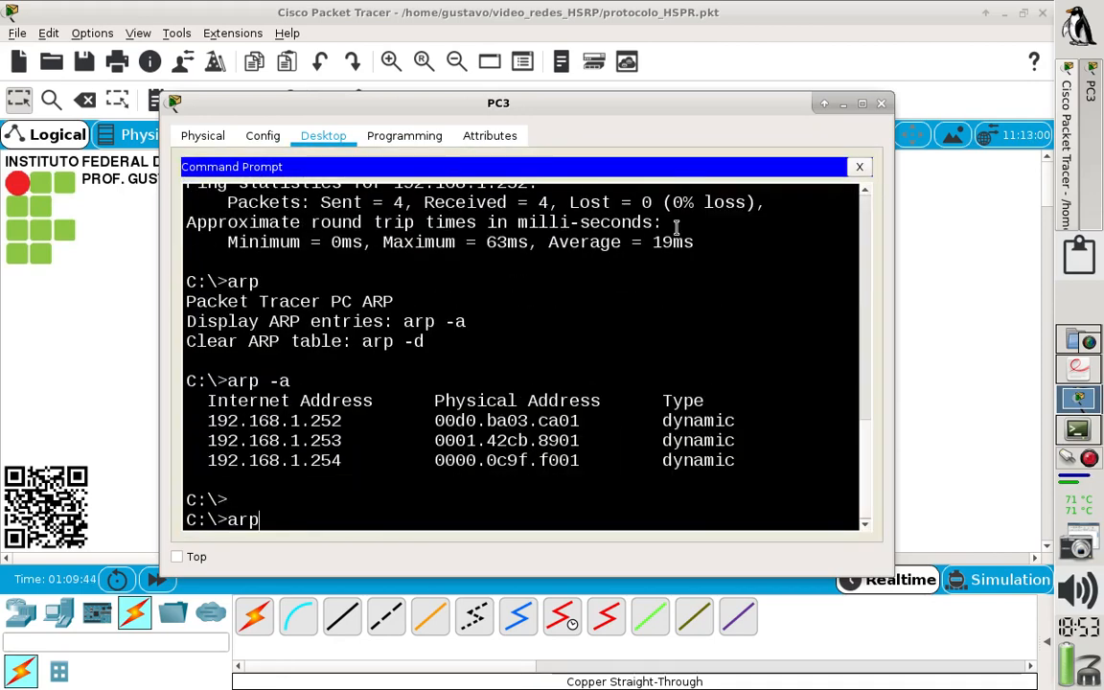
pyautogui.press('Up')
pyautogui.press('Up')
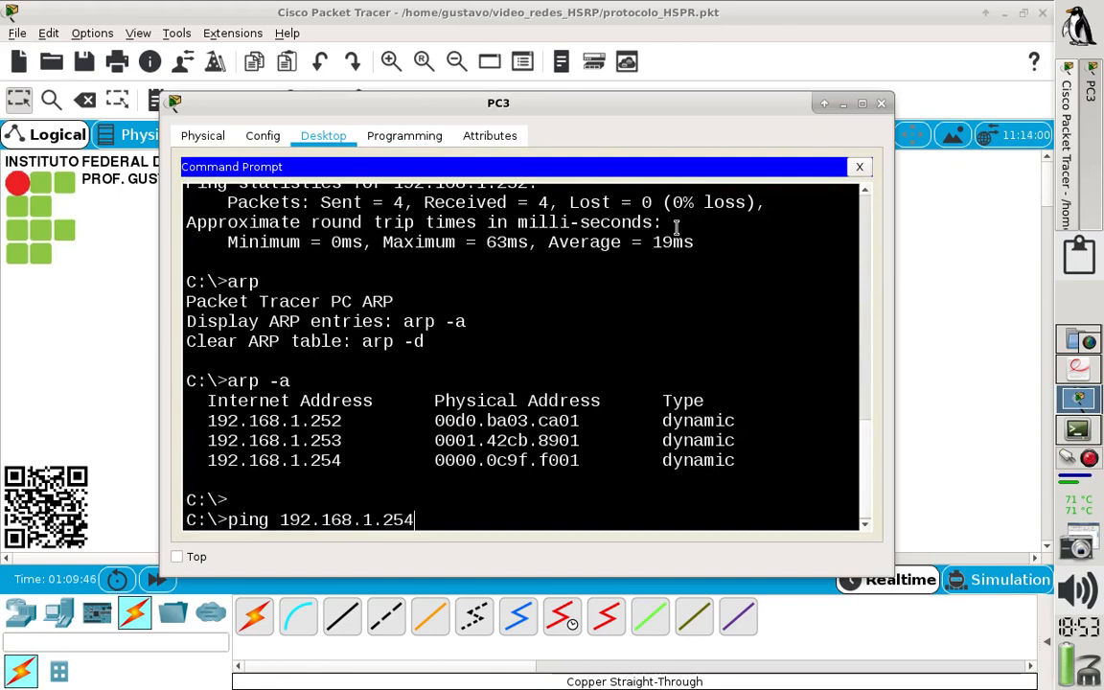
pyautogui.press('Return')
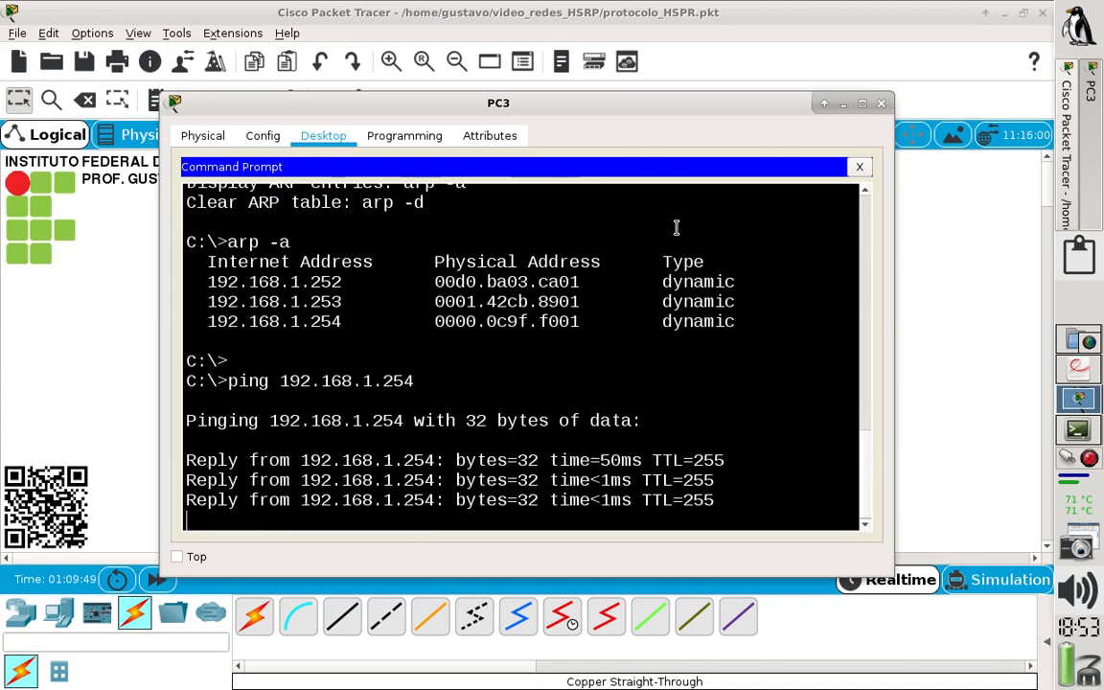
# Reconnect Router0 to GigabitEthernet0/1 on Switch0 with a copper straight-through cable.
pyautogui.click(83, 328)
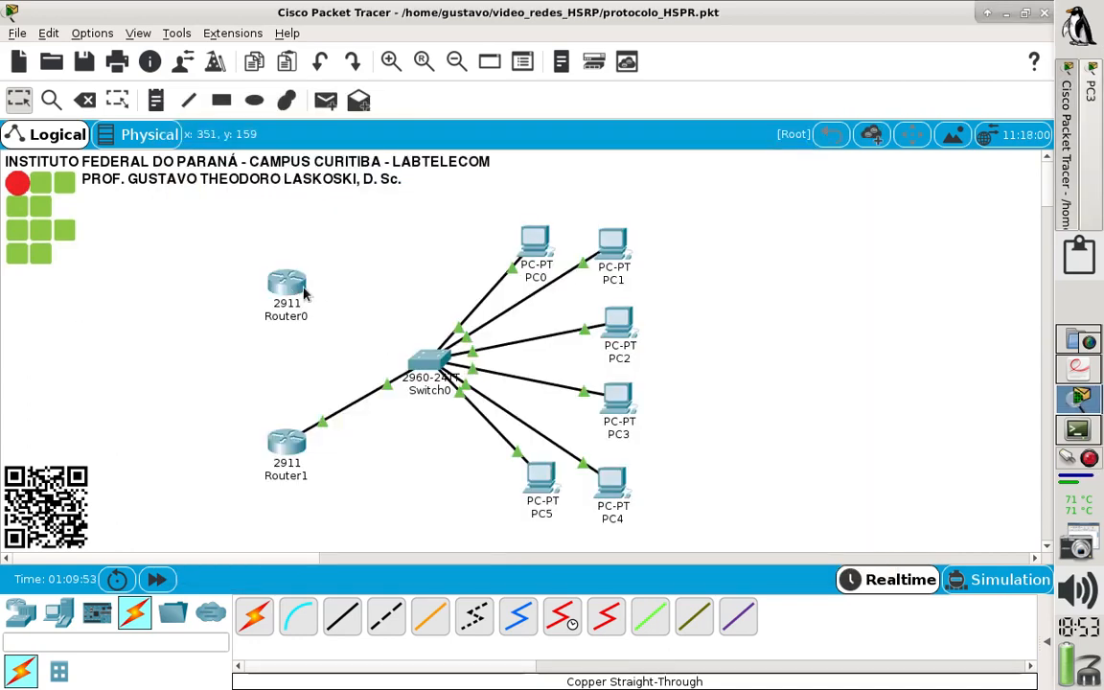
pyautogui.click(341, 618)
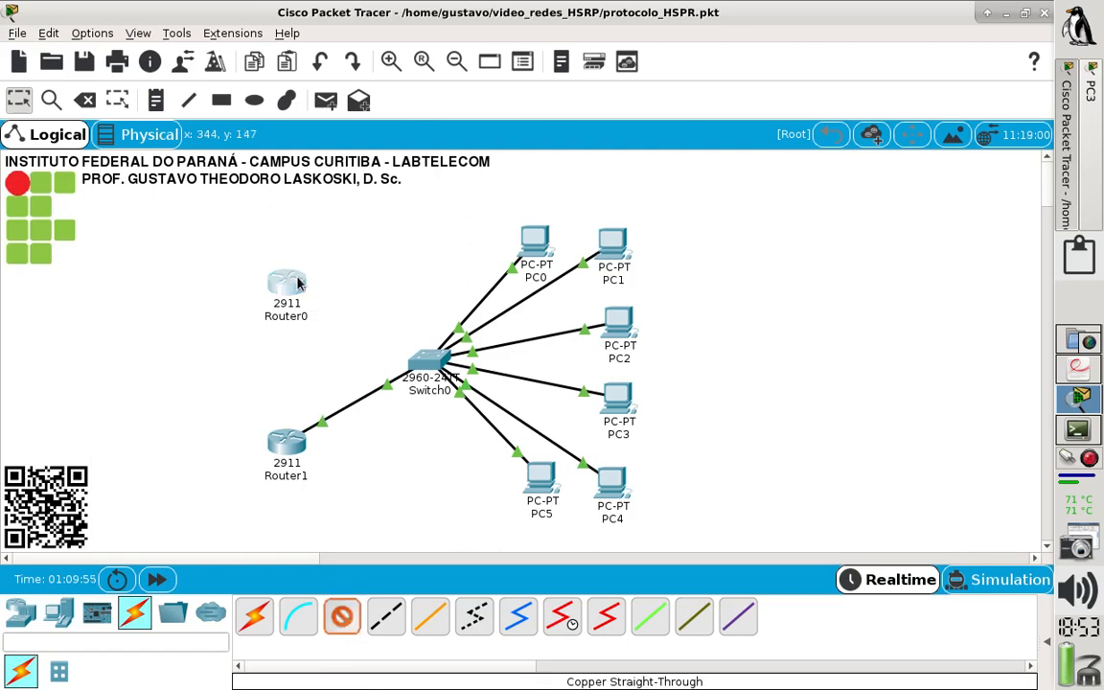
pyautogui.click(292, 282)
pyautogui.click(373, 326)
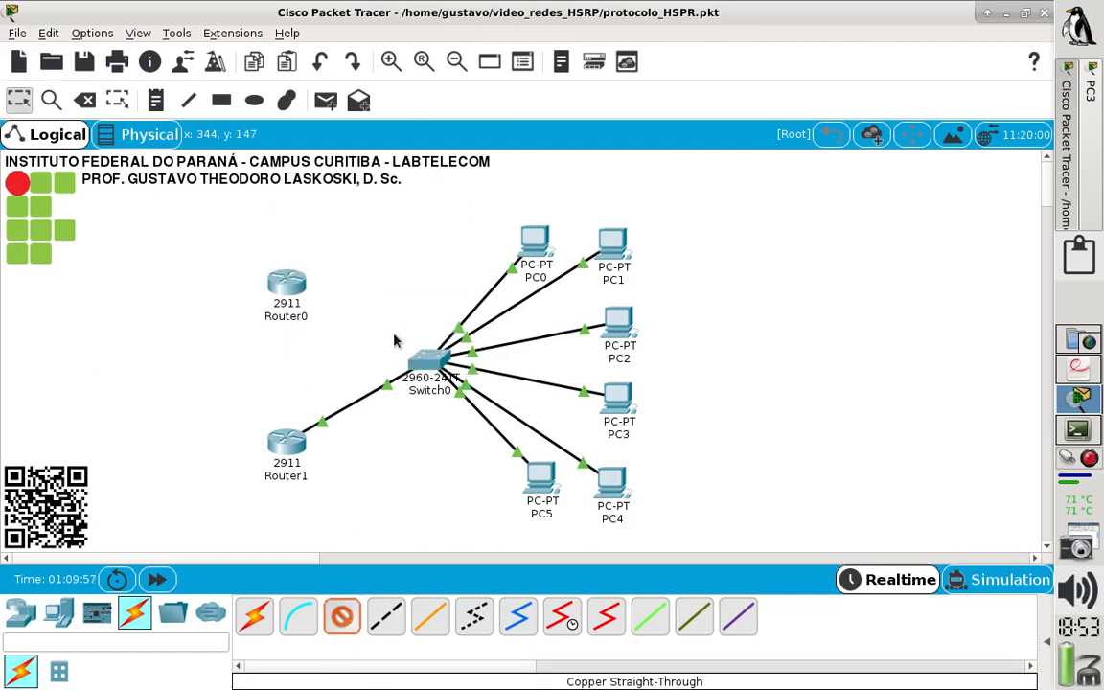
pyautogui.click(430, 375)
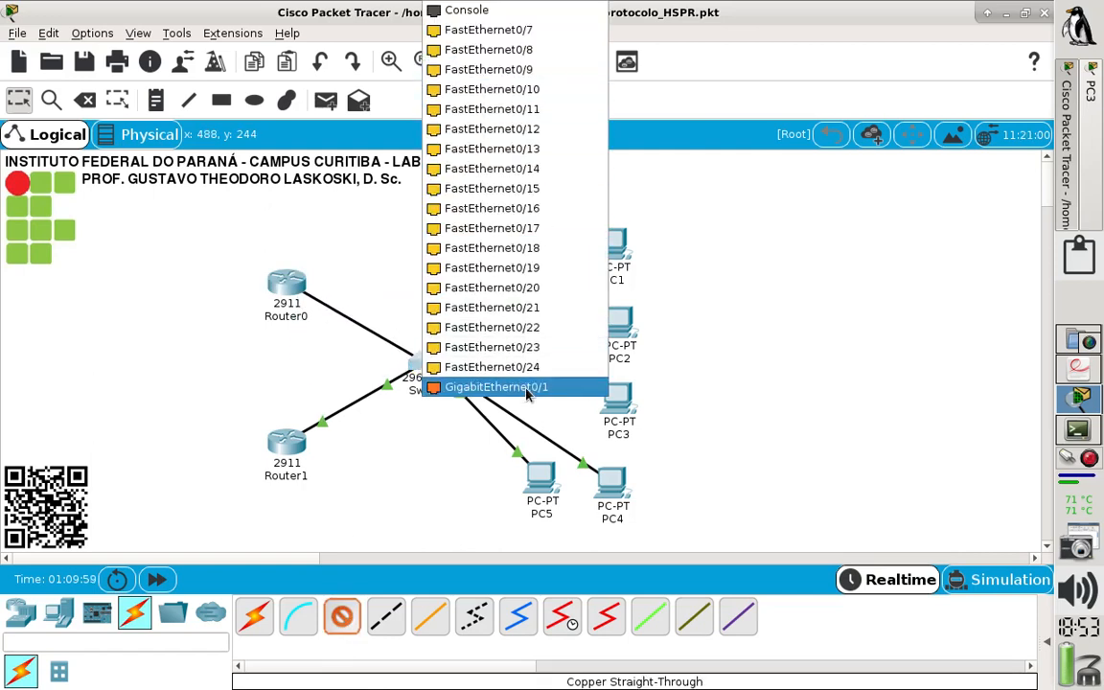
pyautogui.click(451, 386)
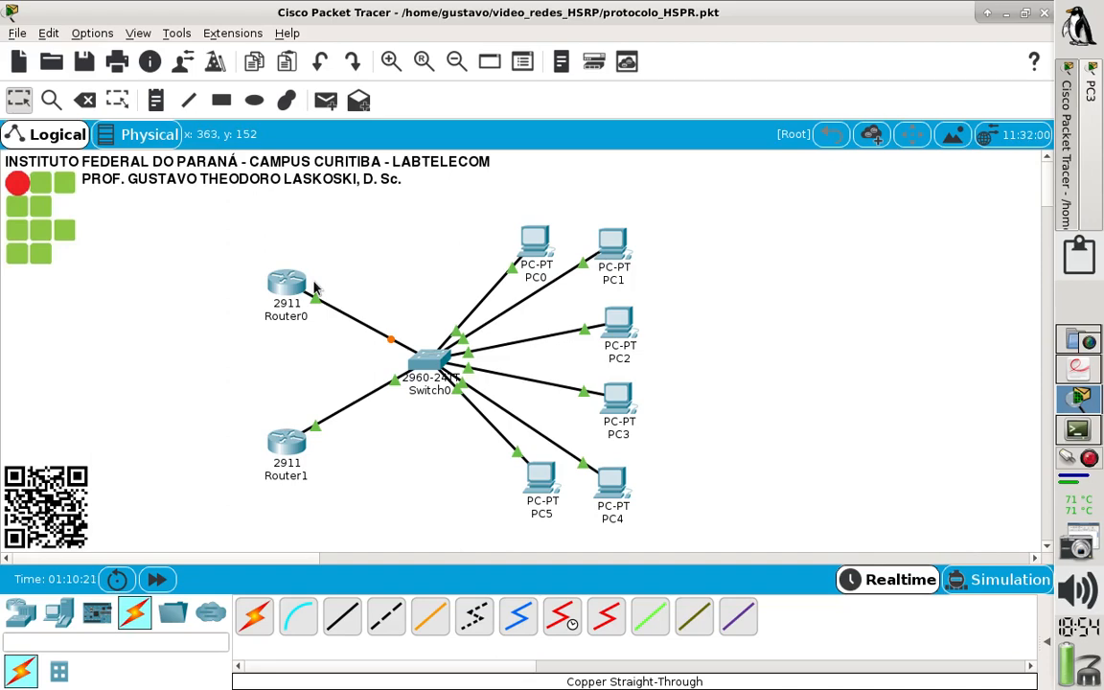
pyautogui.moveTo(287, 460)
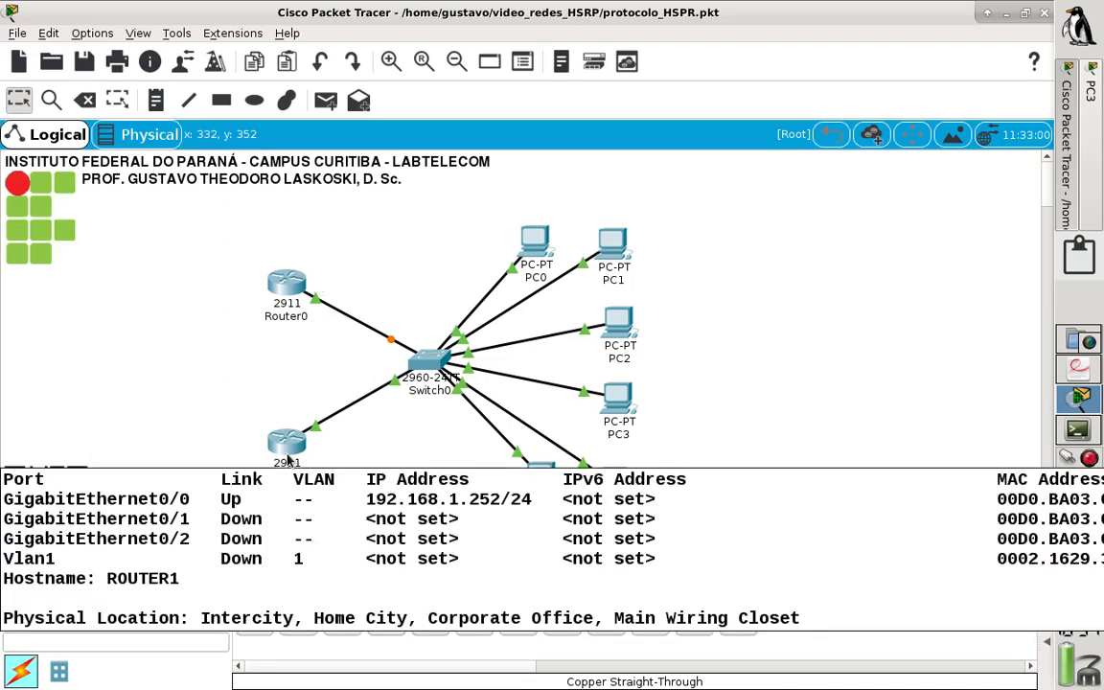